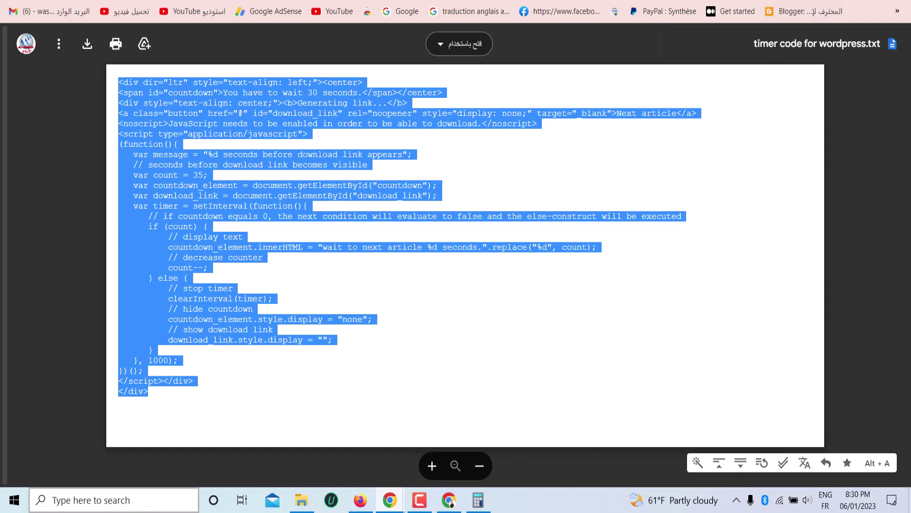
Switch to Calculator and divide 810 by 0.25
left_click(14, 500)
left_click(478, 500)
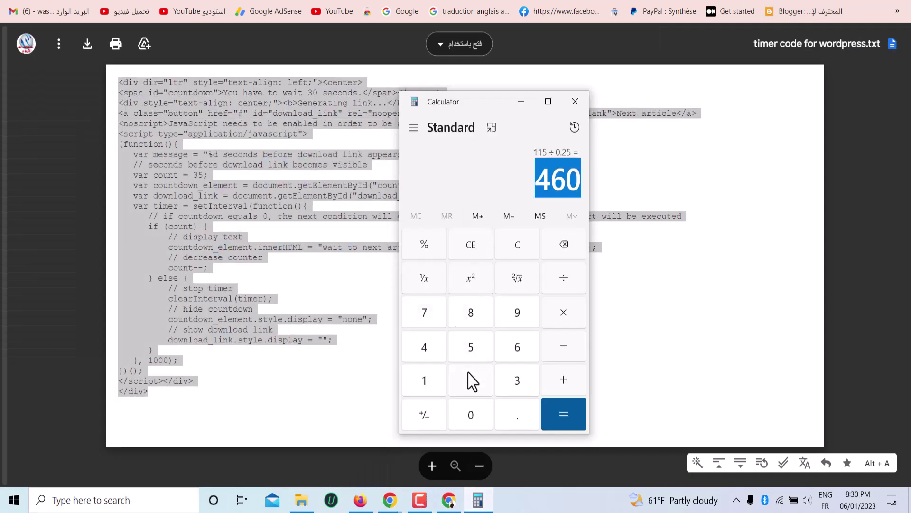
left_click(470, 317)
left_click(427, 385)
left_click(470, 411)
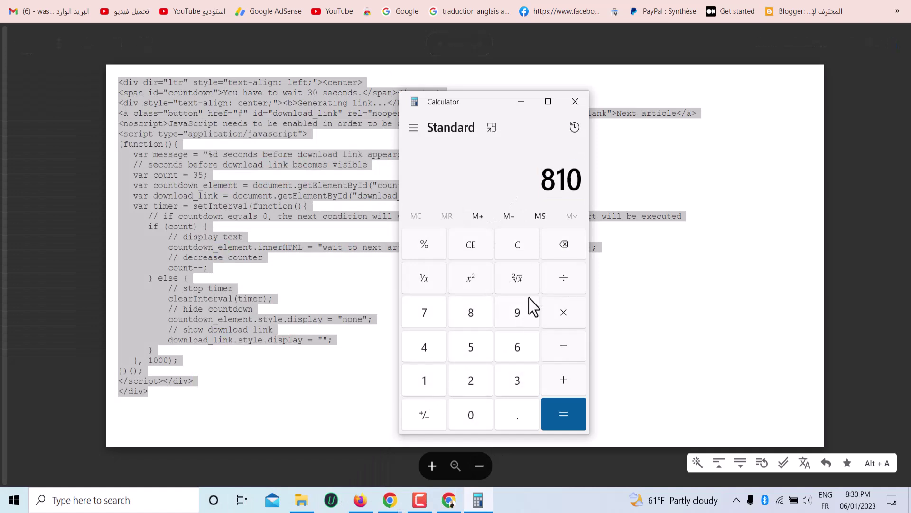
left_click(575, 282)
left_click(469, 414)
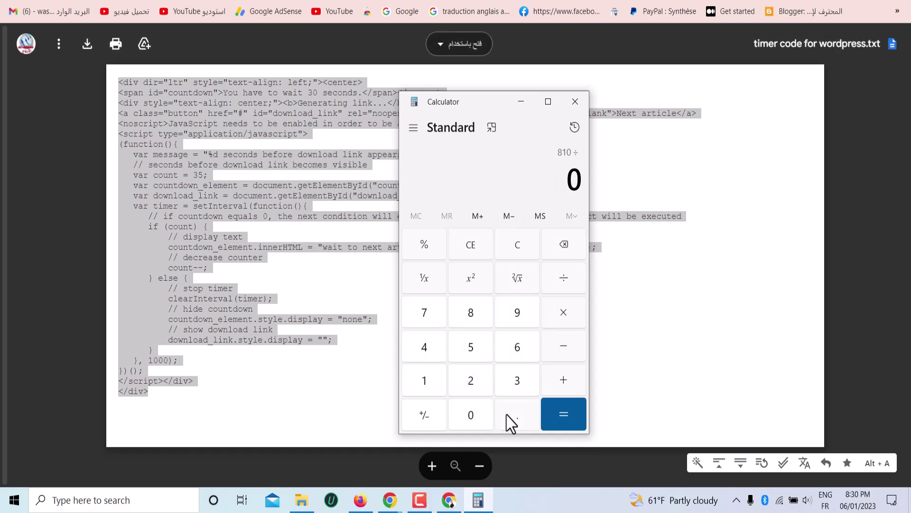
left_click(509, 419)
left_click(482, 384)
left_click(471, 347)
left_click(564, 413)
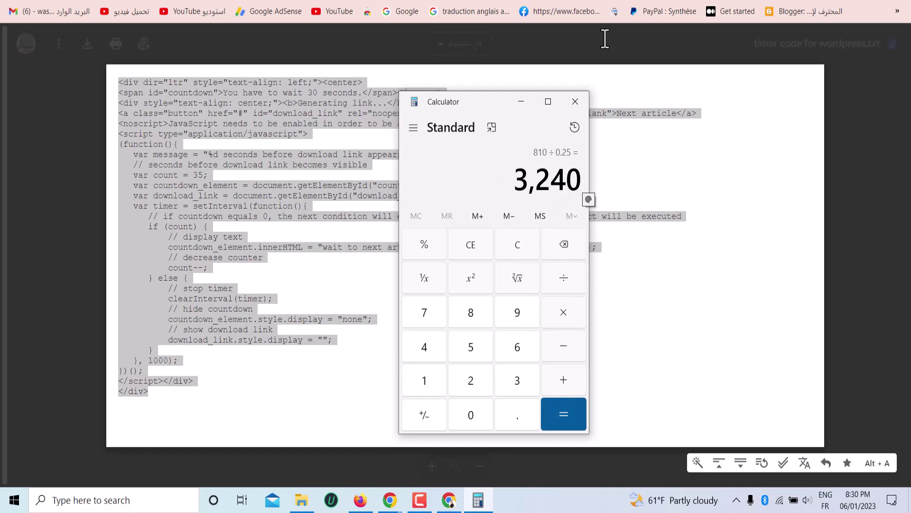
Multiply the calculated result by 5
left_click(562, 314)
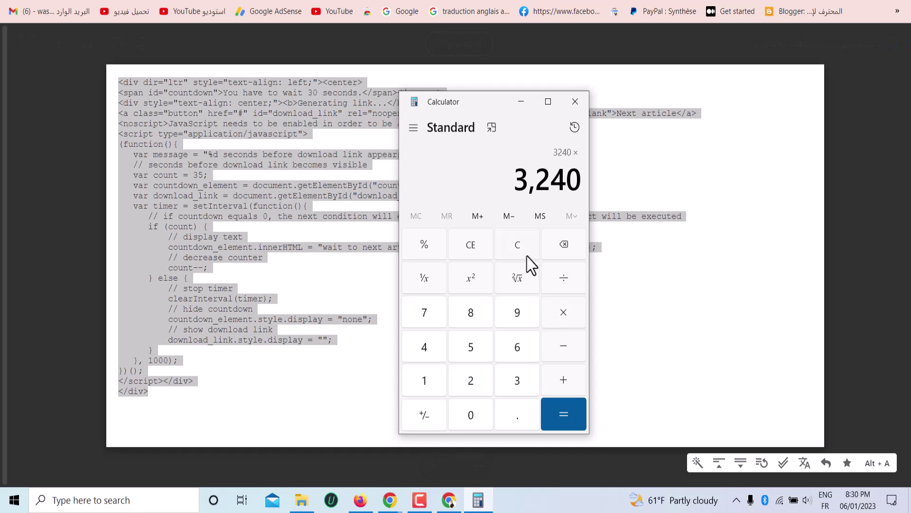
left_click(471, 356)
left_click(568, 422)
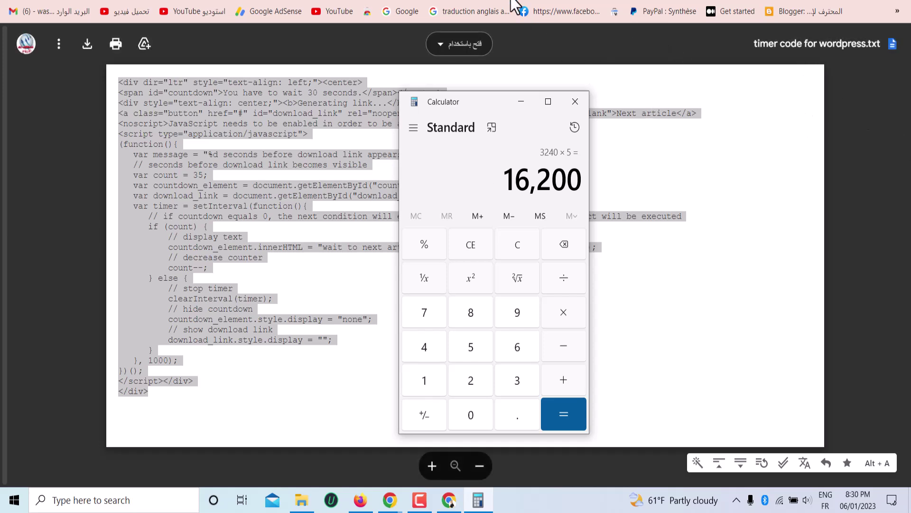
Switch back to the Aviso paid task form in the browser and enter the job title "visit website"
key("alt+Tab")
key("ctrl+Tab")
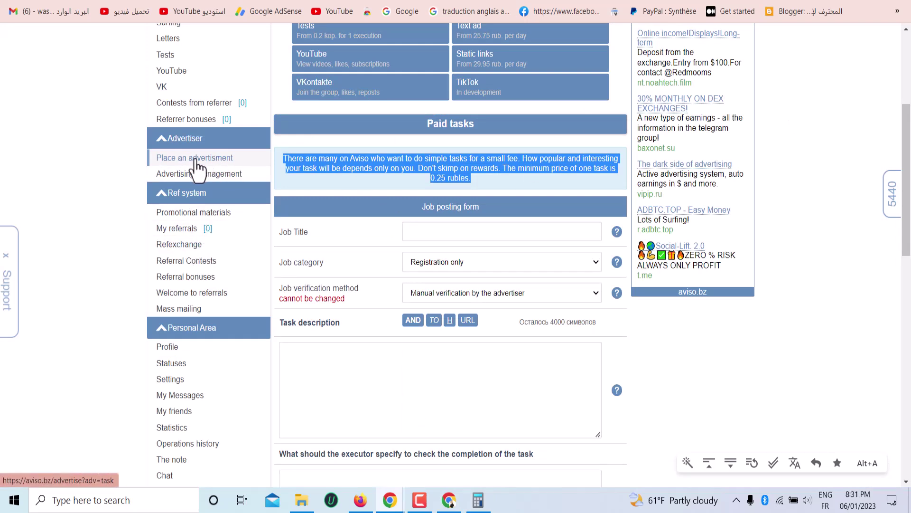
left_click(436, 232)
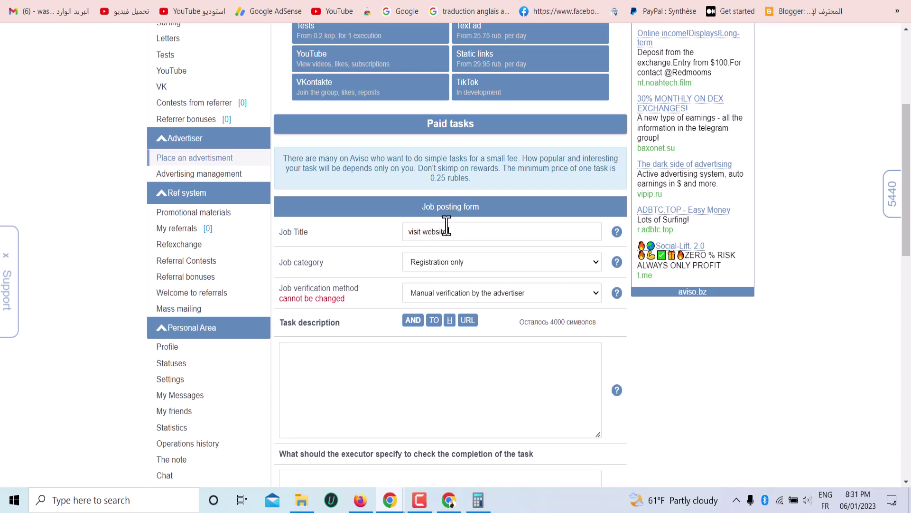
Choose Registration only as the job category and Manual verification by the advertiser as the job verification method
left_click(498, 266)
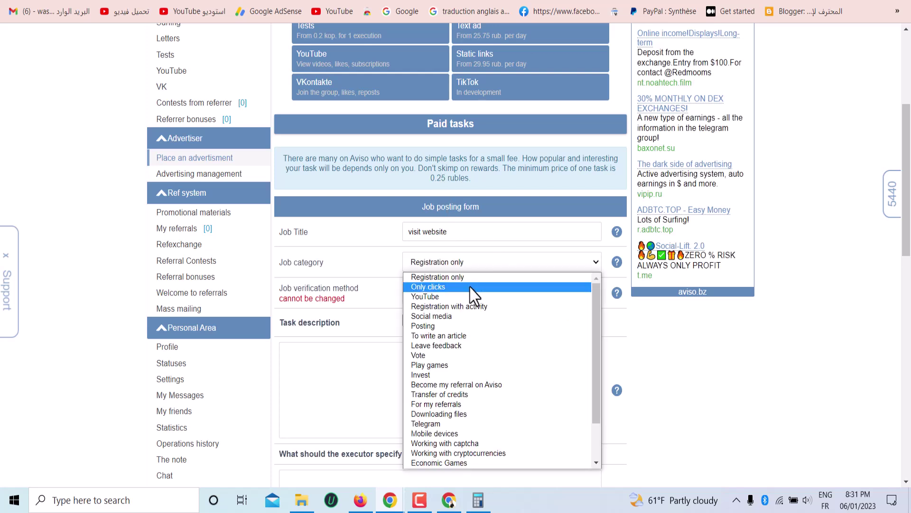
left_click(482, 278)
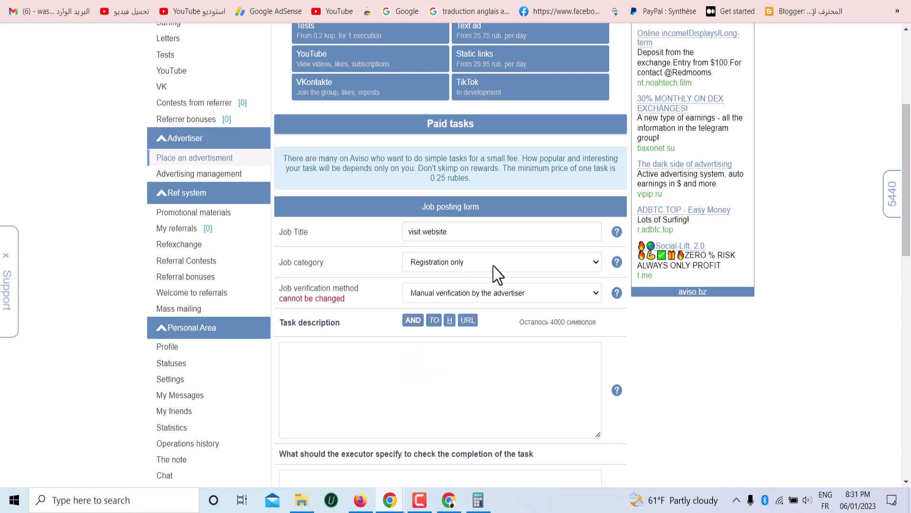
left_click(514, 299)
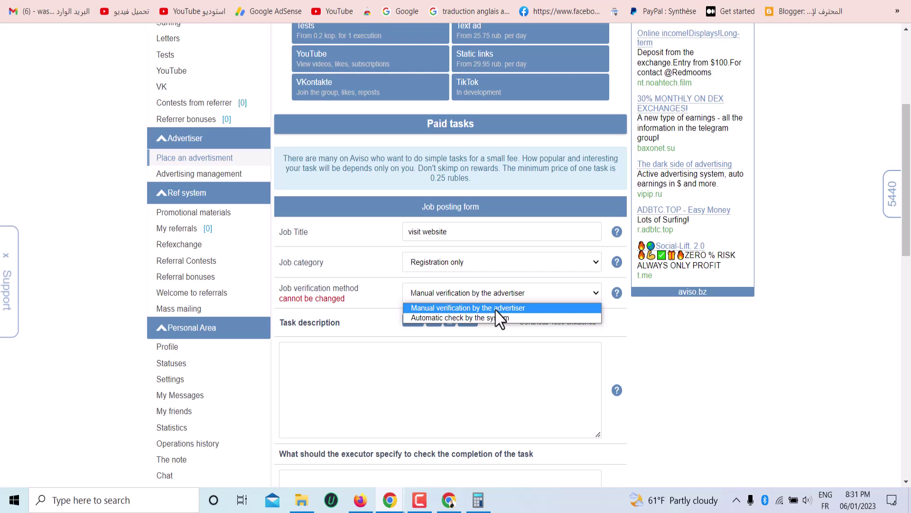
left_click(496, 309)
Enlarge the task description box and copy the instructions, from Step 1 through the VPN note, out of the Google Docs document
scroll(480, 319, "down", 5)
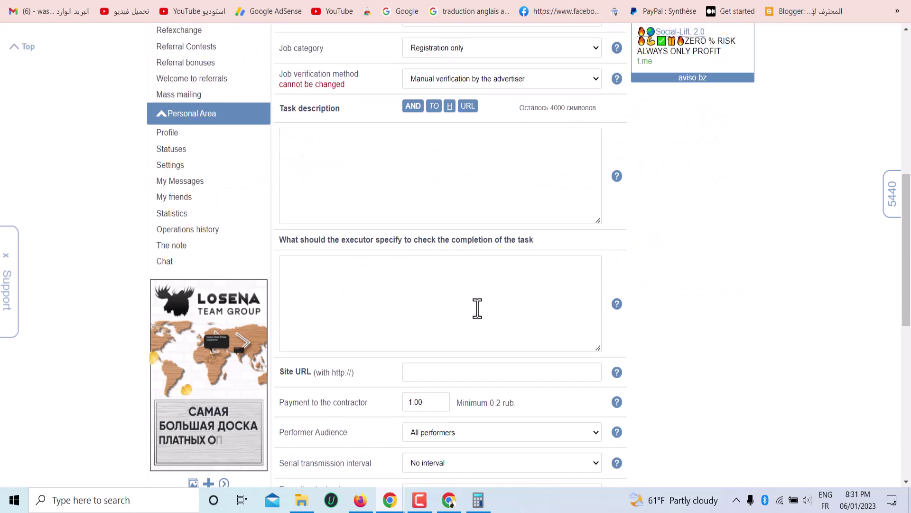
left_click_drag(600, 221, 679, 308)
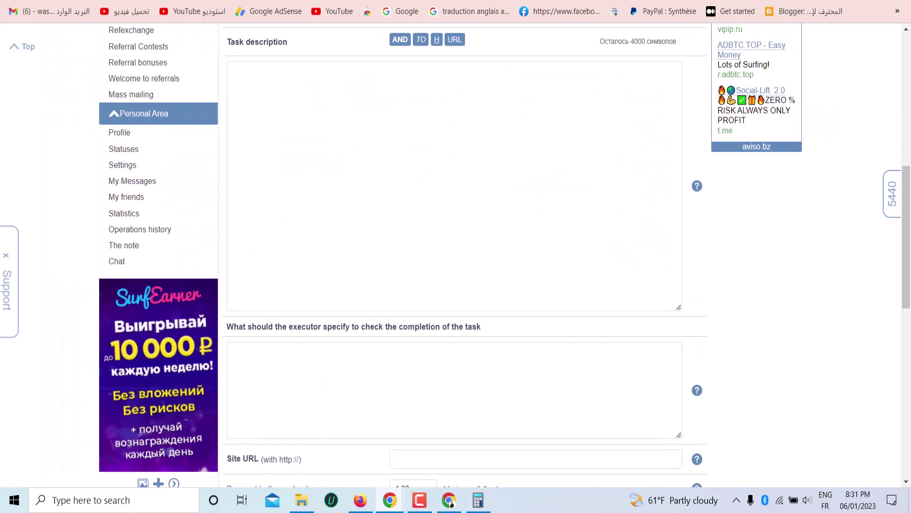
left_click(474, 2)
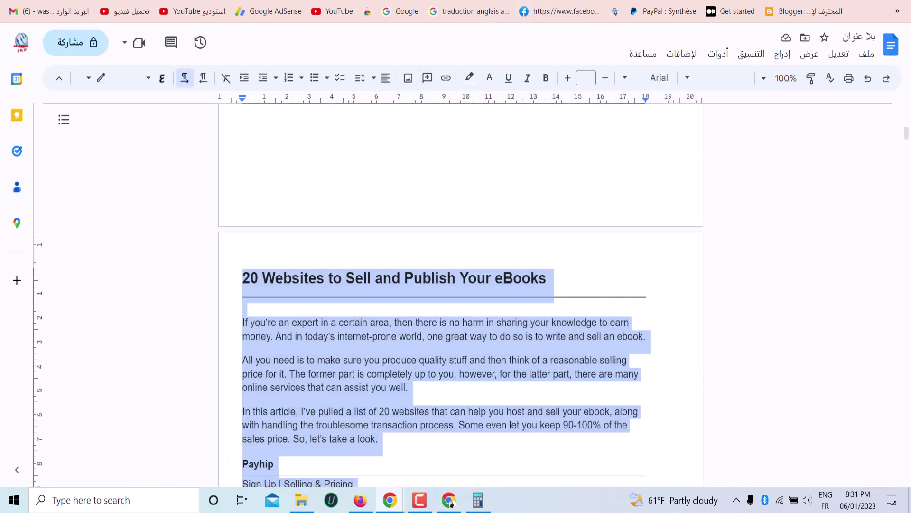
left_click(362, 214)
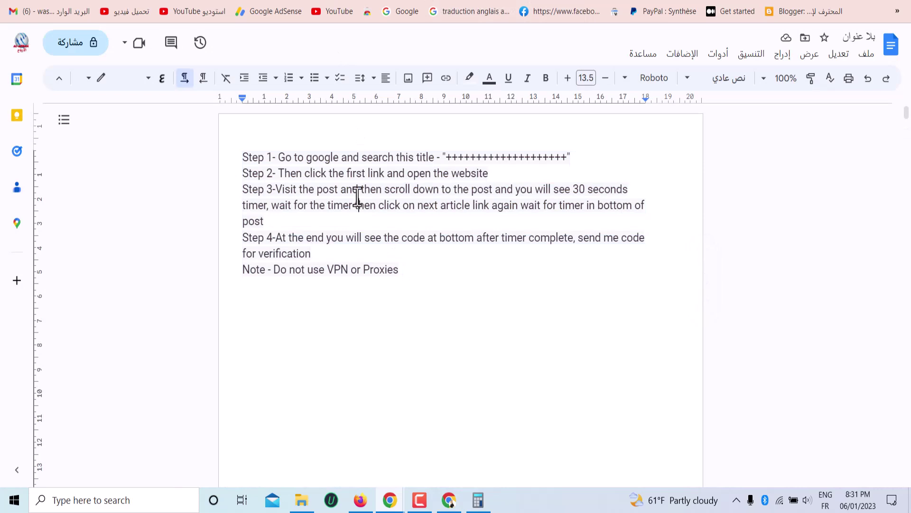
left_click_drag(458, 273, 177, 172)
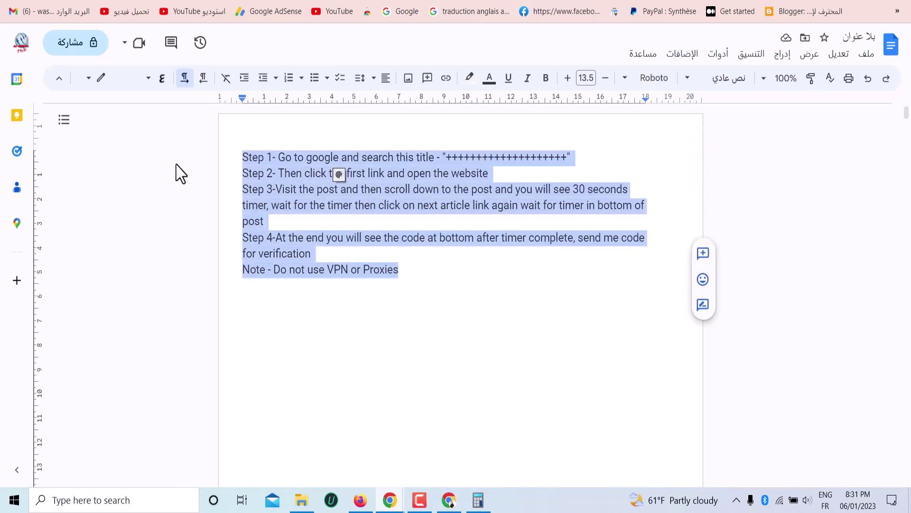
right_click(338, 200)
left_click(295, 181)
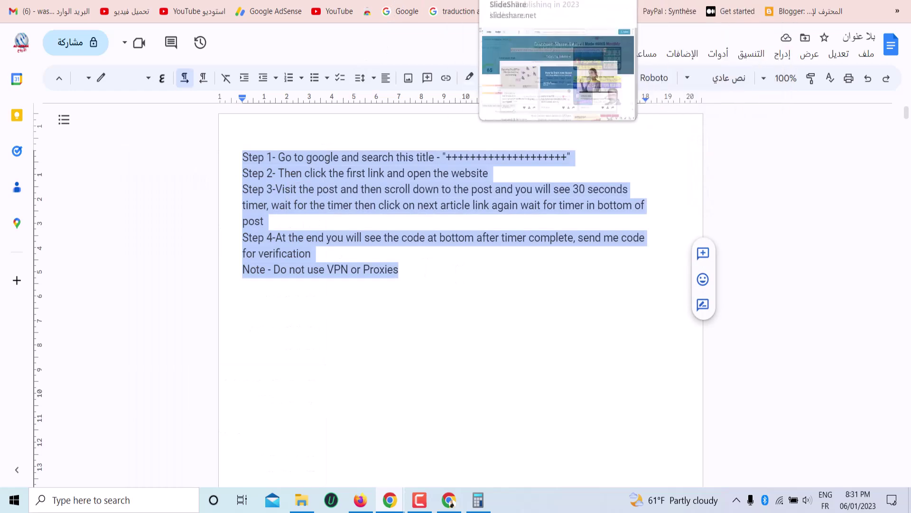
Return to the Aviso form and paste the copied instructions into the task description
left_click(740, 1)
left_click(526, 1)
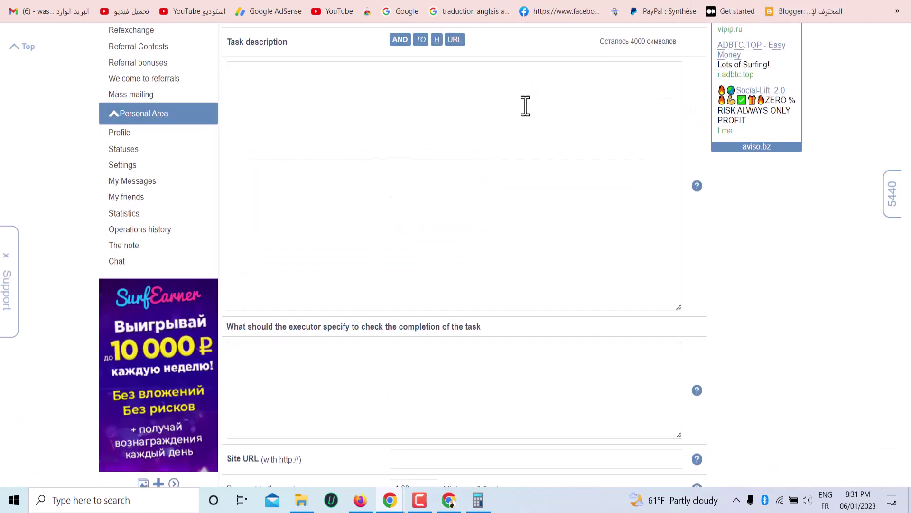
right_click(288, 78)
left_click(315, 177)
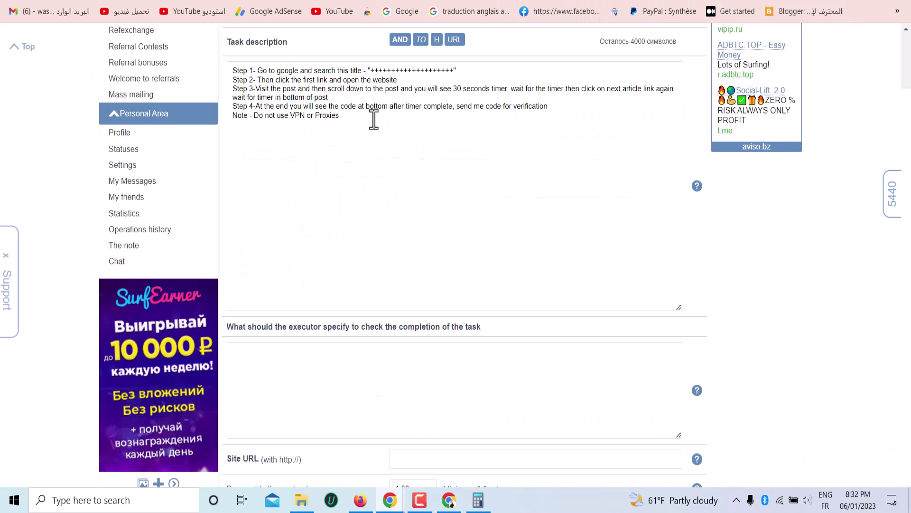
Review the first steps of the pasted task description, reading Step 3 in its Arabic translation, and close the translation
left_click_drag(374, 119, 208, 72)
left_click(403, 70)
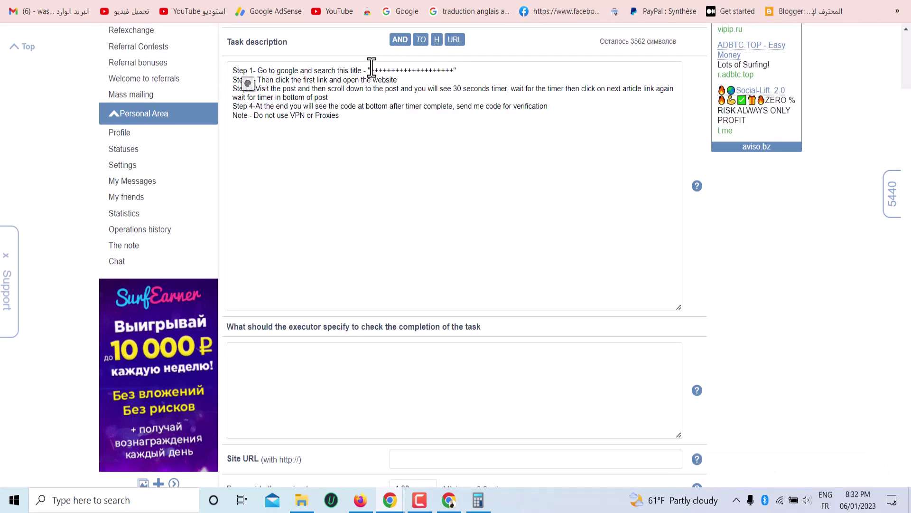
left_click_drag(374, 70, 454, 71)
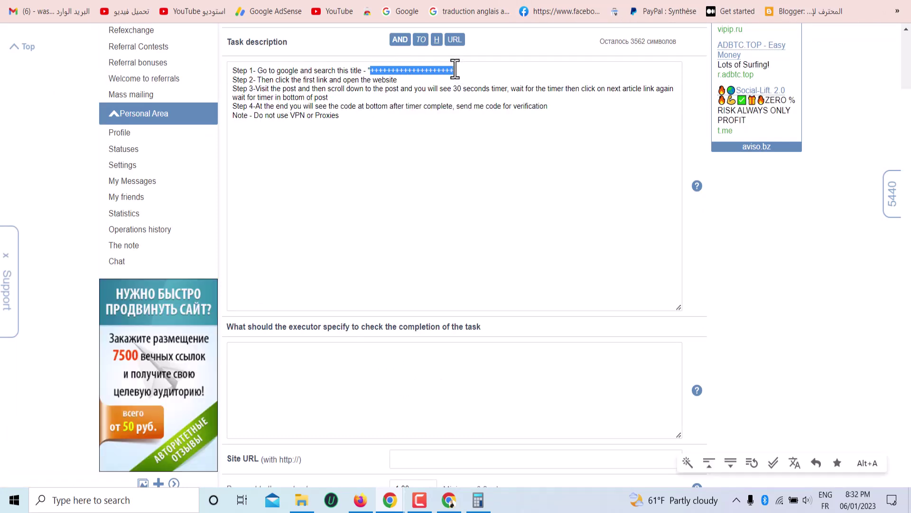
left_click_drag(263, 80, 418, 89)
left_click(291, 88)
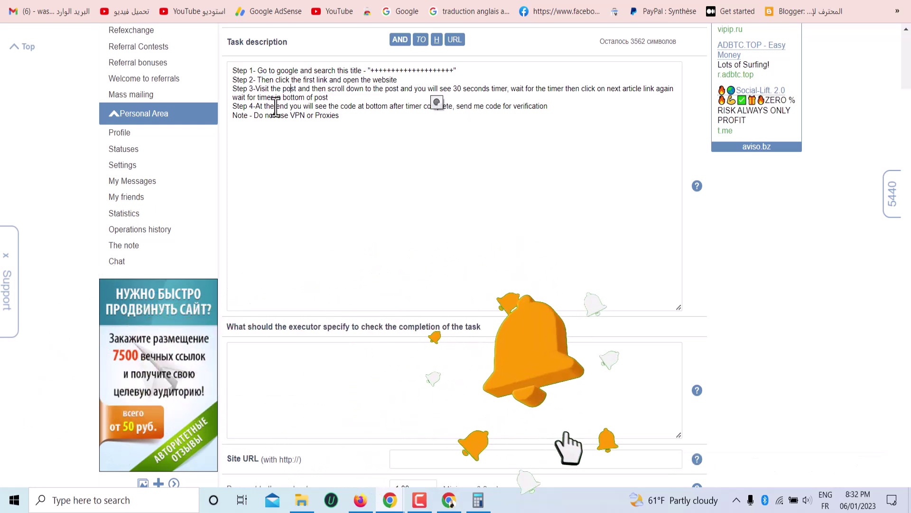
triple_click(319, 90)
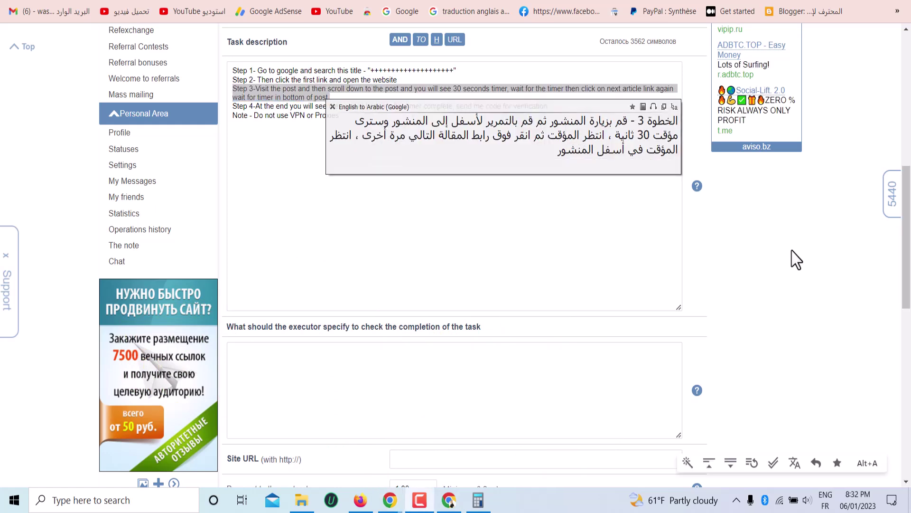
left_click_drag(617, 122, 459, 127)
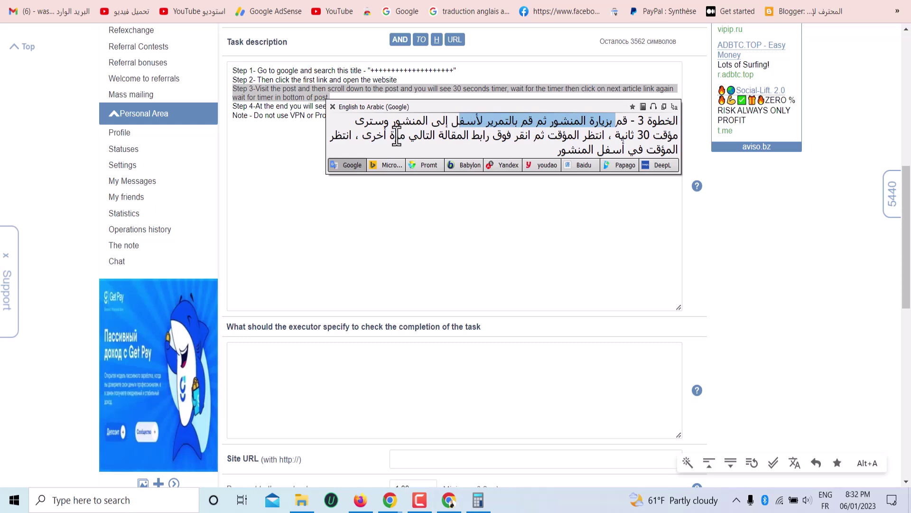
left_click_drag(398, 135, 421, 145)
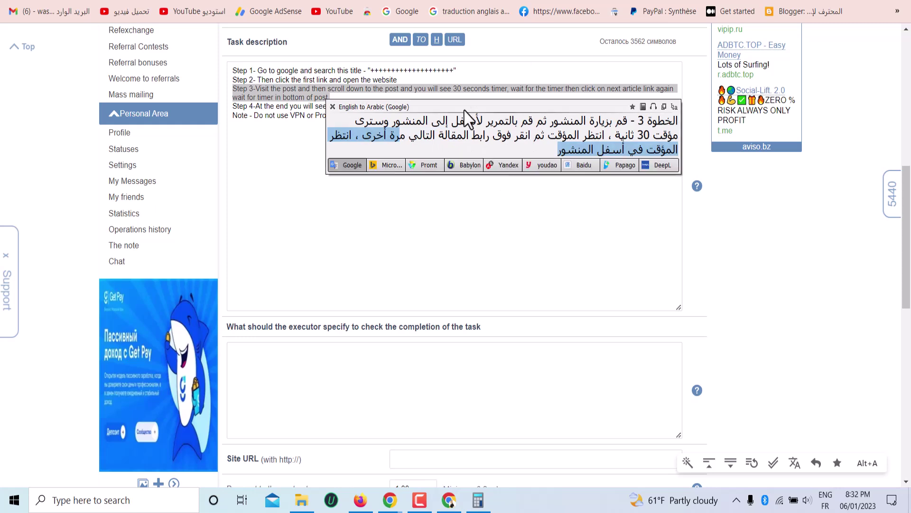
left_click(643, 148)
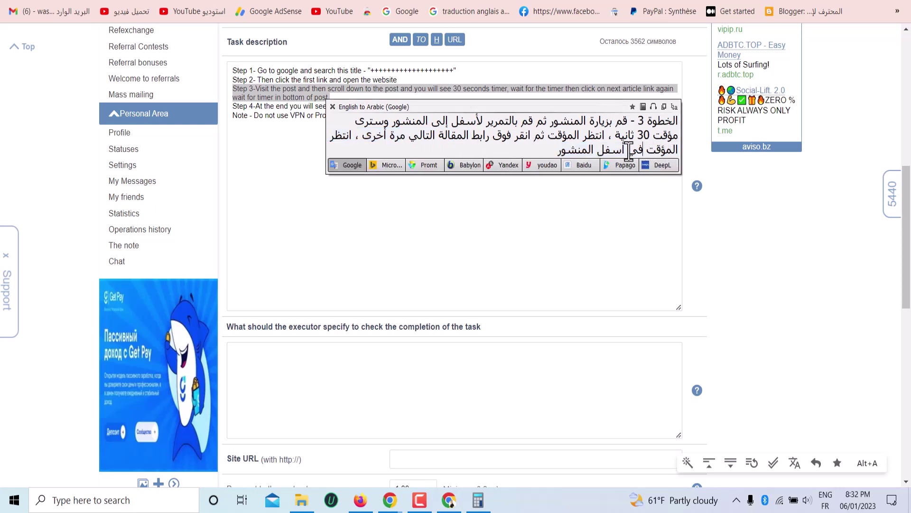
left_click(332, 106)
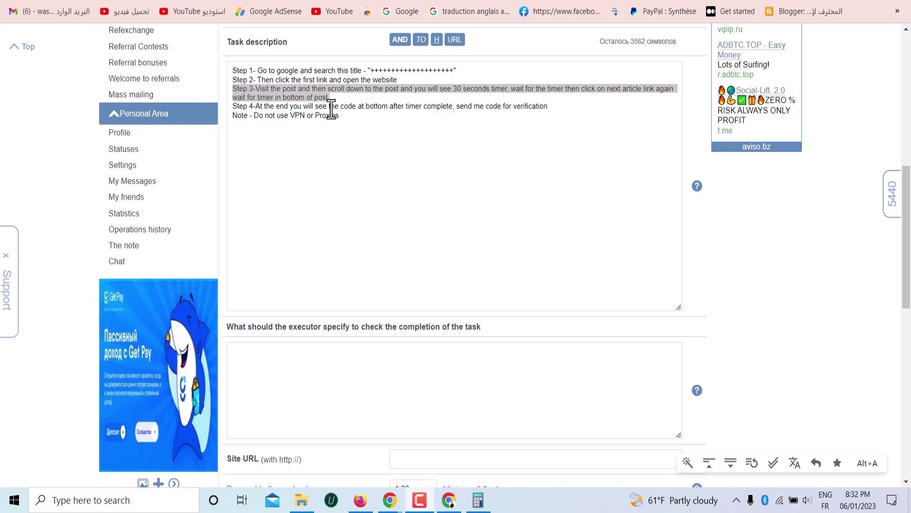
left_click_drag(255, 116, 574, 121)
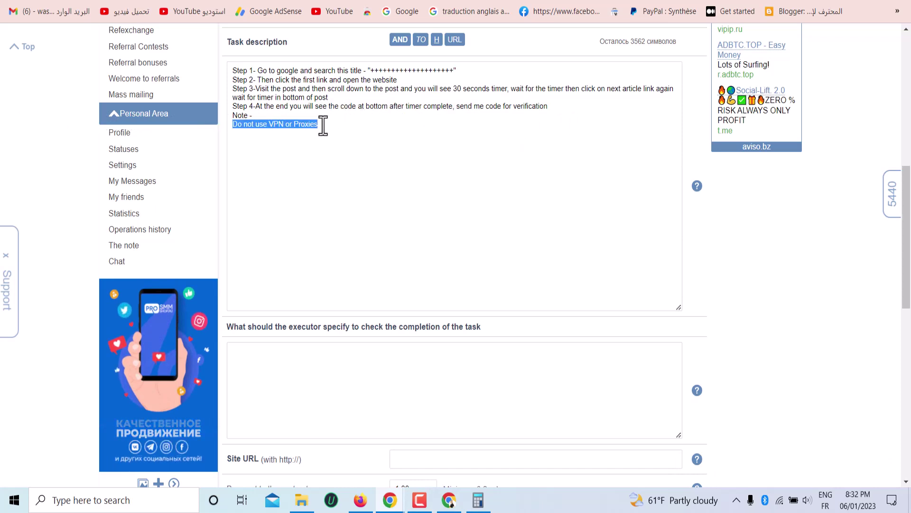
left_click(235, 125)
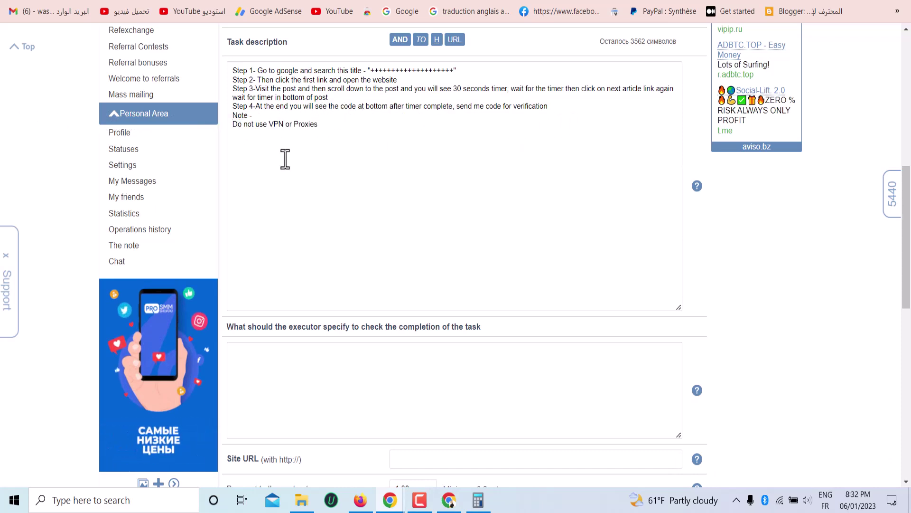
key("BackSpace")
Translate Step 4 of the task description into Arabic, read its verification code instruction, and close the translation
left_click_drag(551, 107, 246, 113)
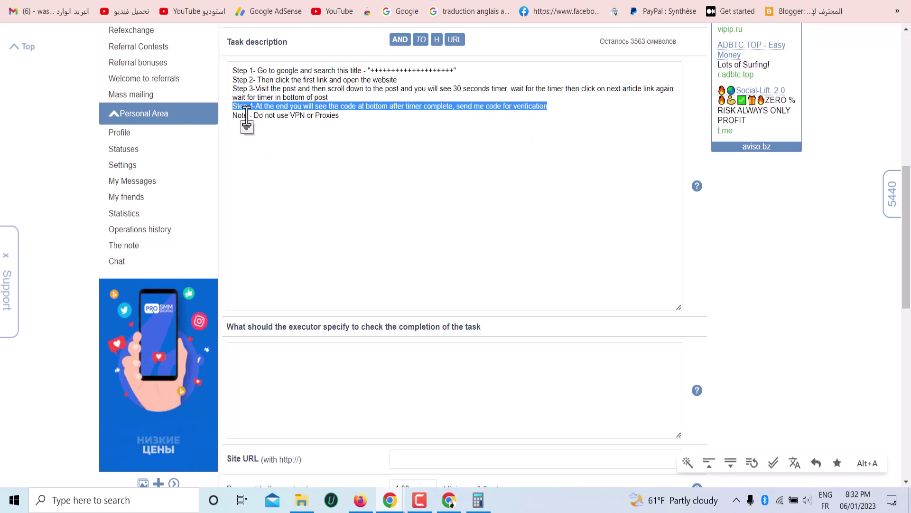
left_click(248, 126)
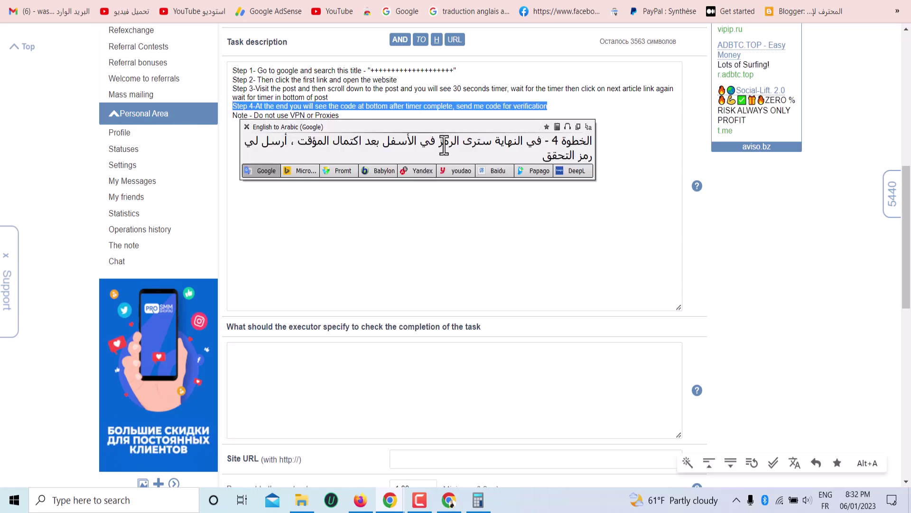
left_click_drag(443, 145, 343, 159)
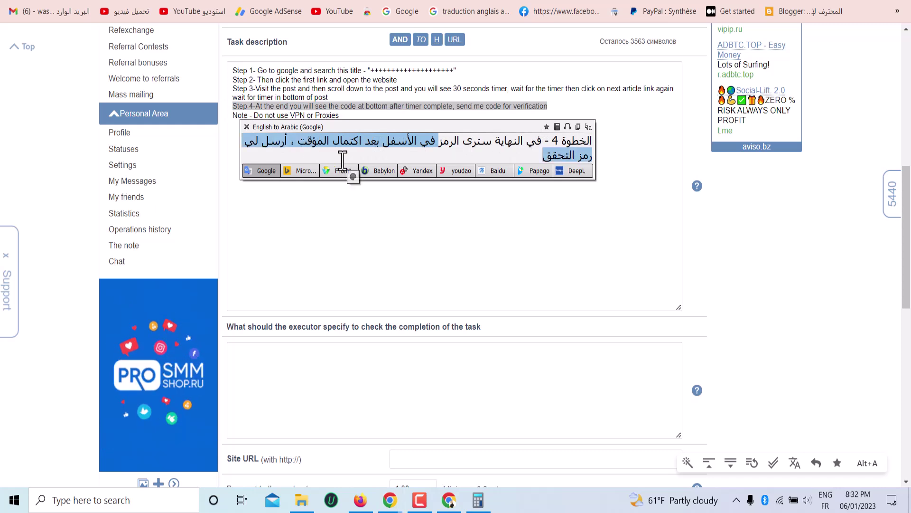
left_click(247, 127)
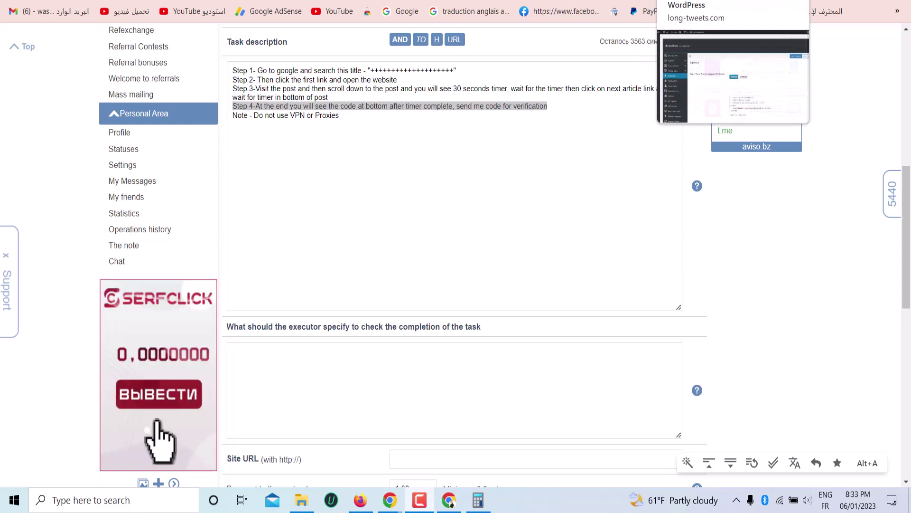
Switch to the WordPress dashboard of long-tweets.com and open its News section
key("ctrl+Tab")
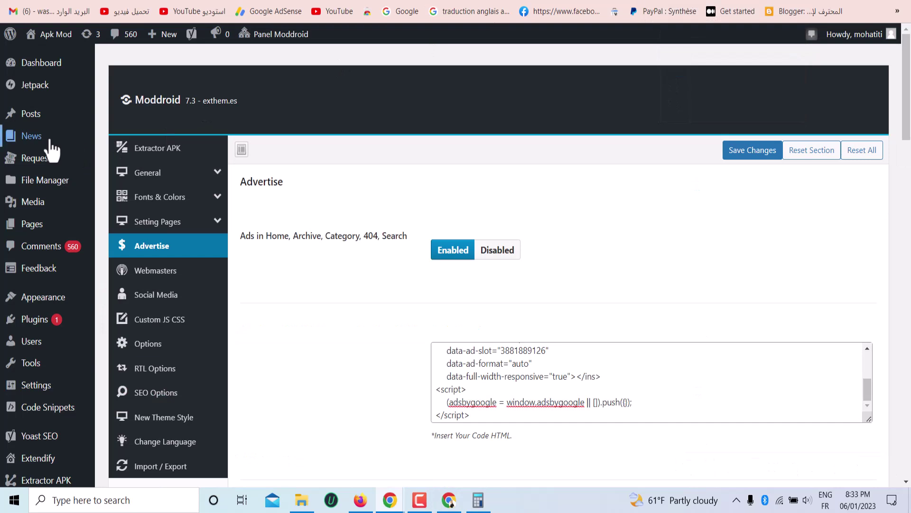
mouse_move(30, 137)
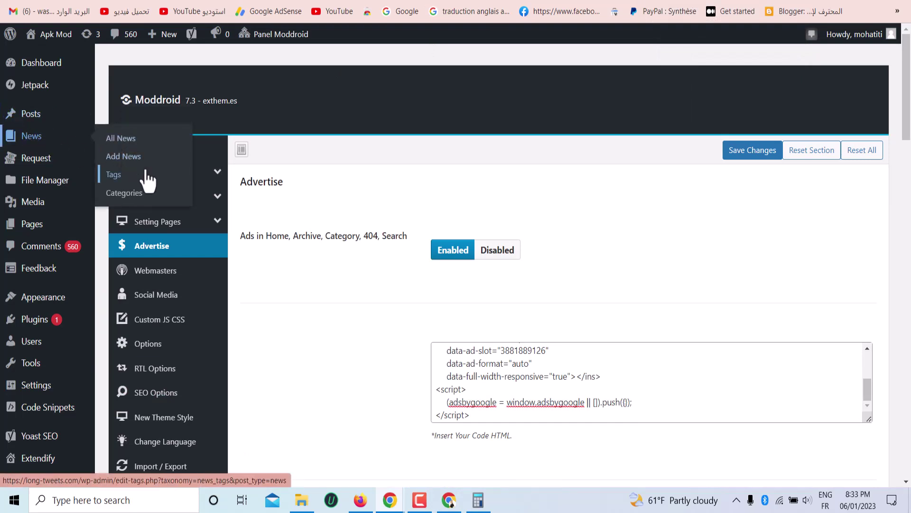
left_click(119, 176)
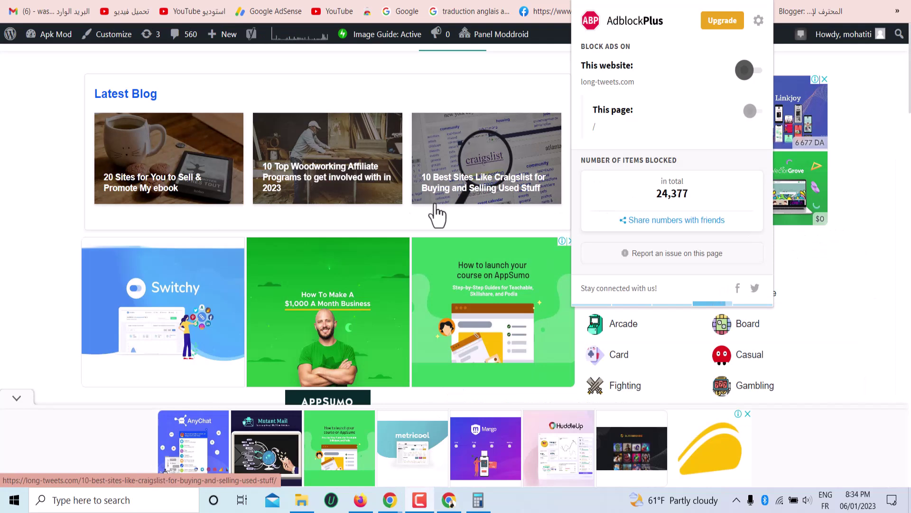
Turn on Adblock Plus blocking for long-tweets.com and open the site's News page
left_click(746, 70)
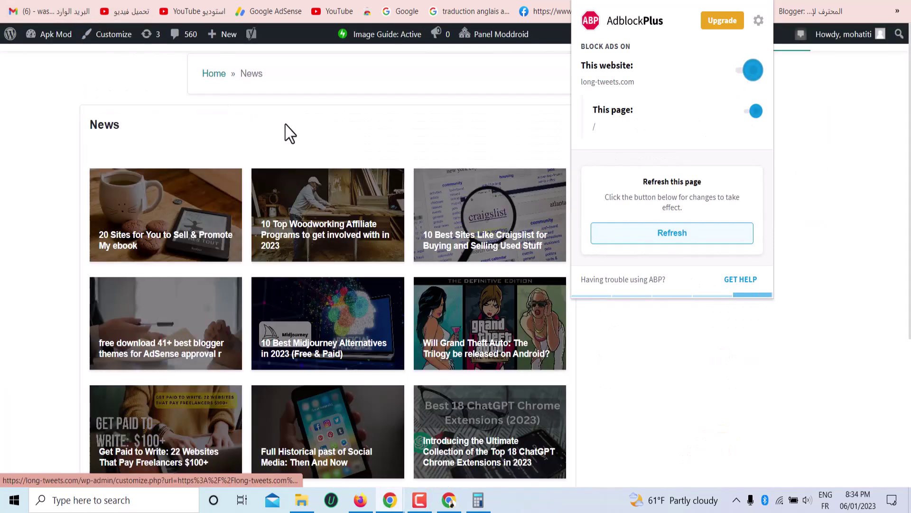
left_click(223, 132)
Look through the articles listed on the site's public News page, from the first row to the last
scroll(275, 244, "down", 5)
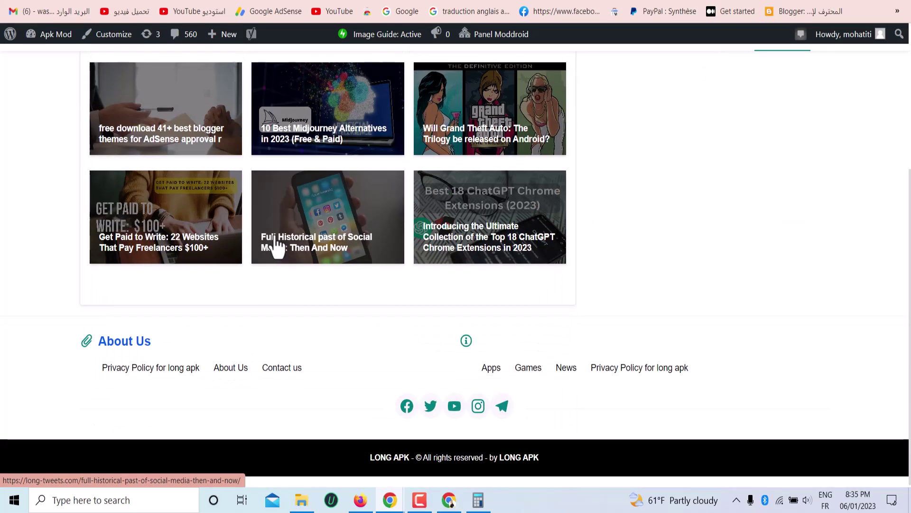
scroll(365, 209, "up", 5)
scroll(332, 294, "down", 5)
scroll(332, 280, "up", 5)
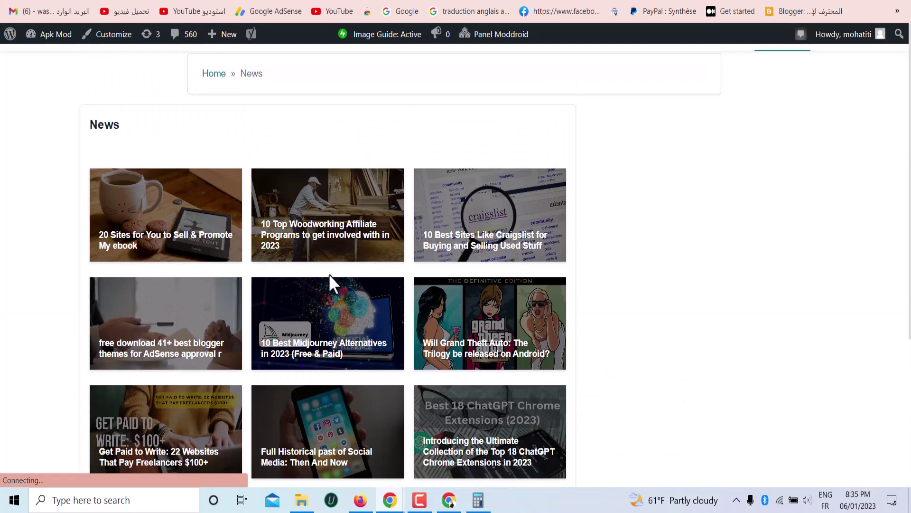
mouse_move(128, 241)
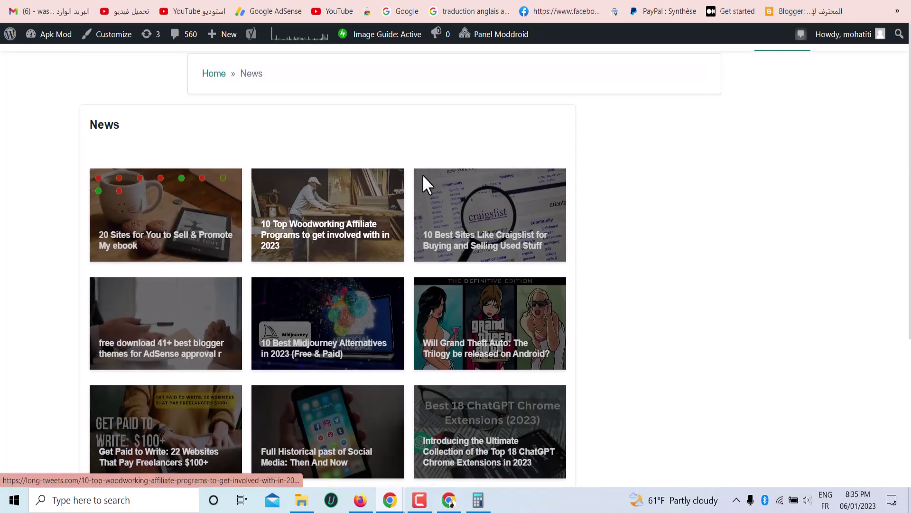
scroll(377, 228, "down", 5)
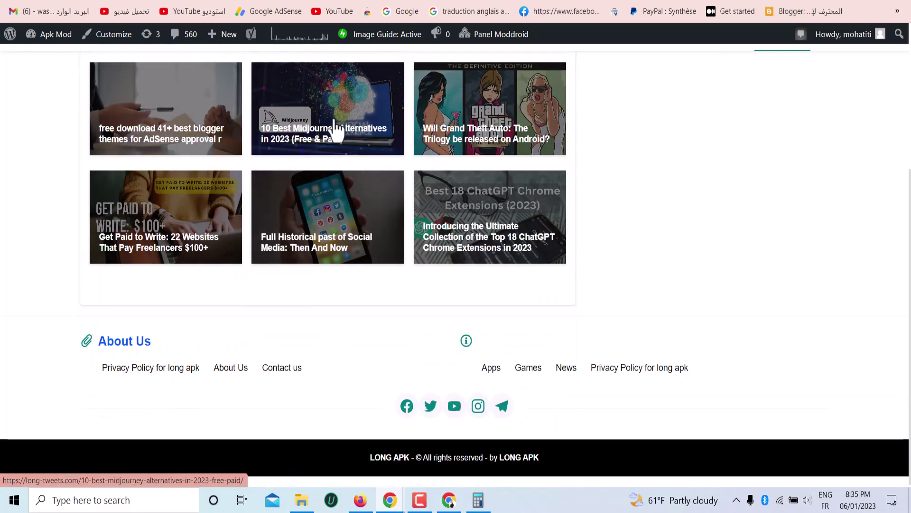
scroll(337, 142, "up", 5)
scroll(401, 244, "down", 5)
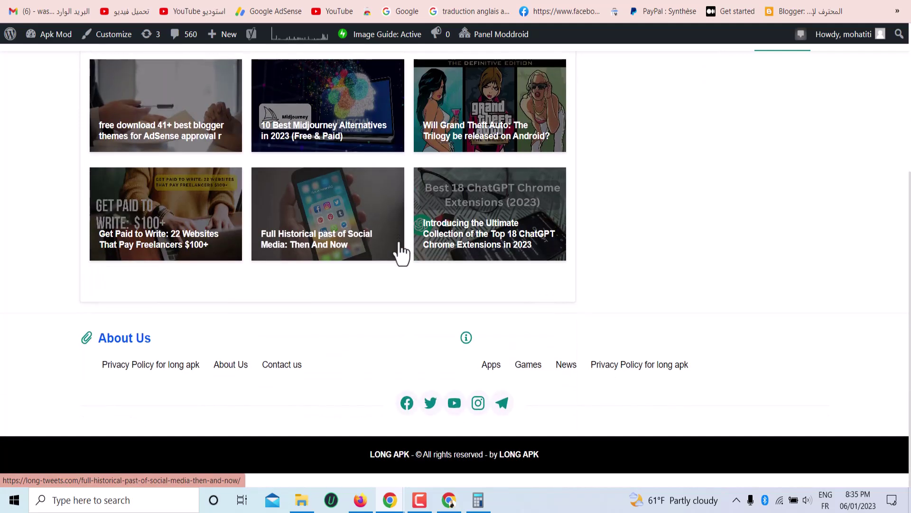
scroll(399, 256, "up", 5)
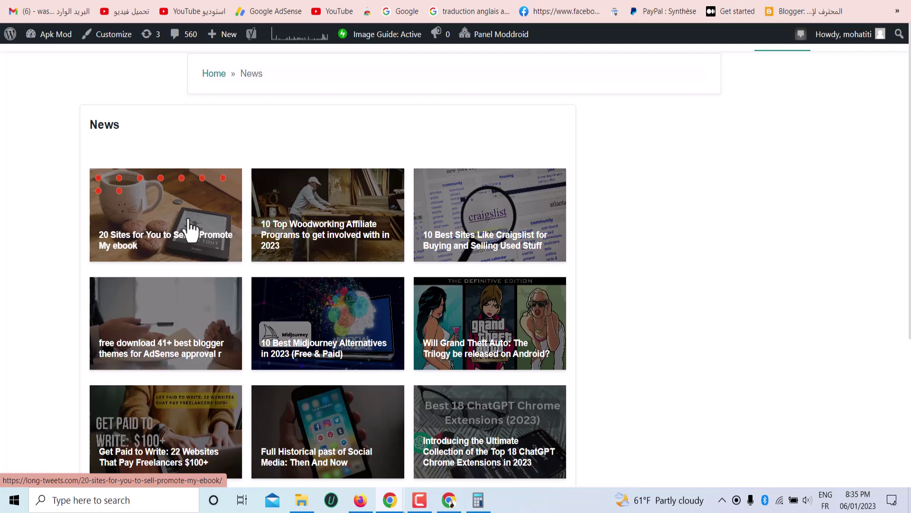
scroll(176, 211, "down", 5)
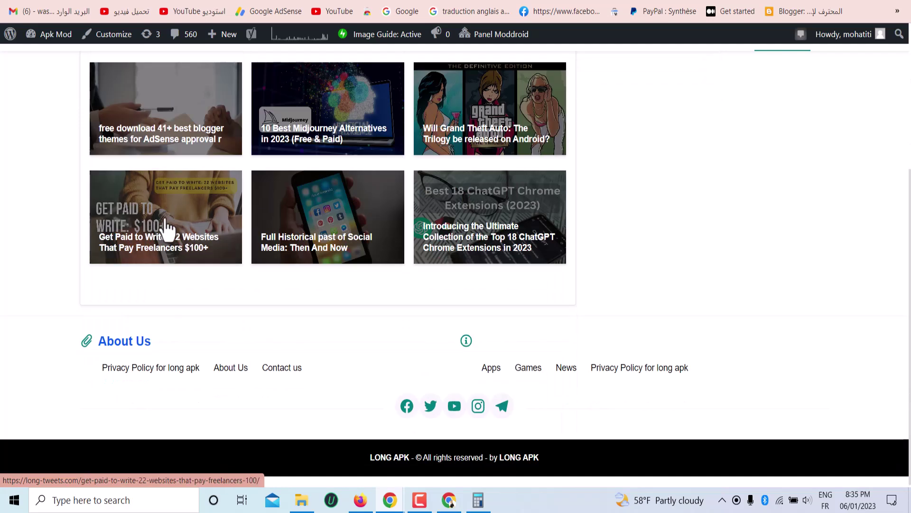
scroll(400, 287, "up", 5)
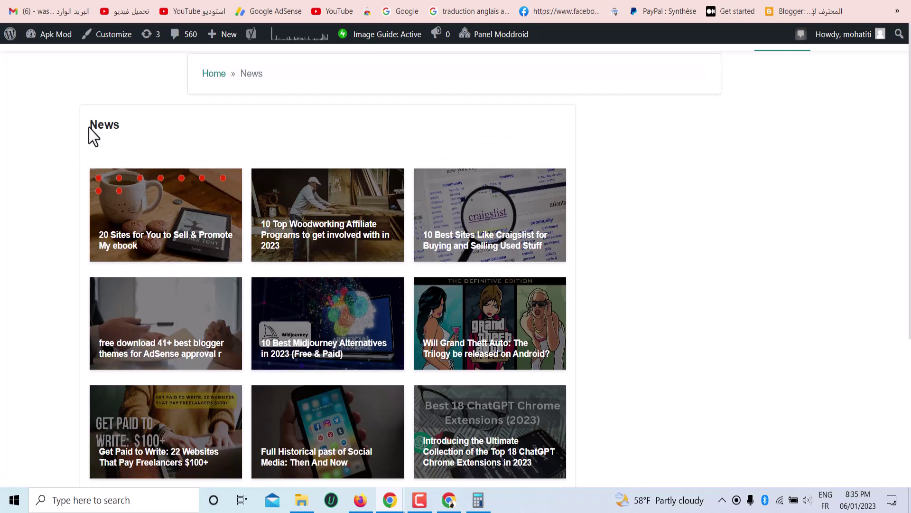
left_click_drag(88, 127, 272, 137)
scroll(470, 238, "down", 5)
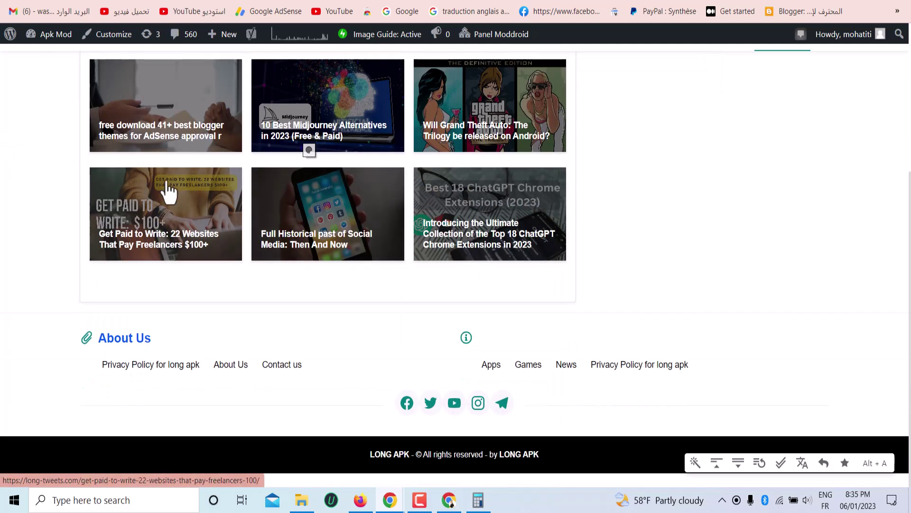
scroll(202, 182, "up", 5)
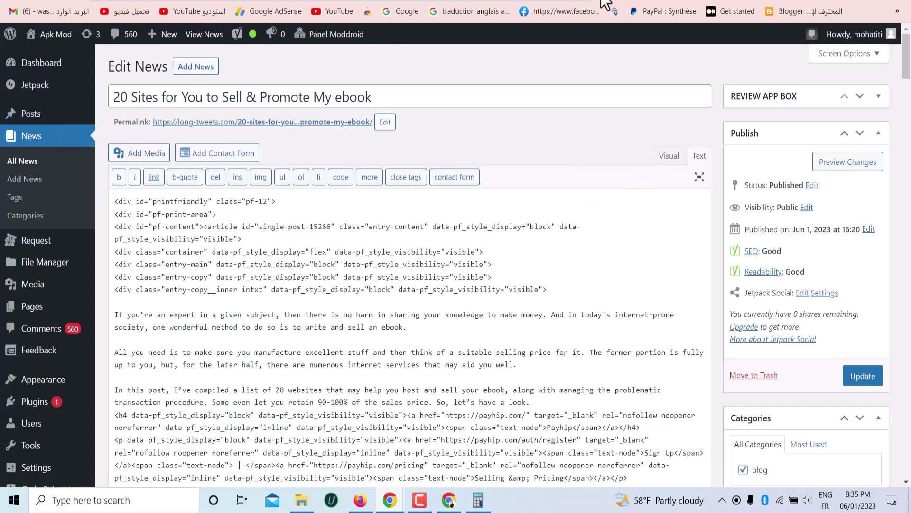
Return from the post editor to the News list in the WordPress dashboard and review the listed articles
key("alt+Left")
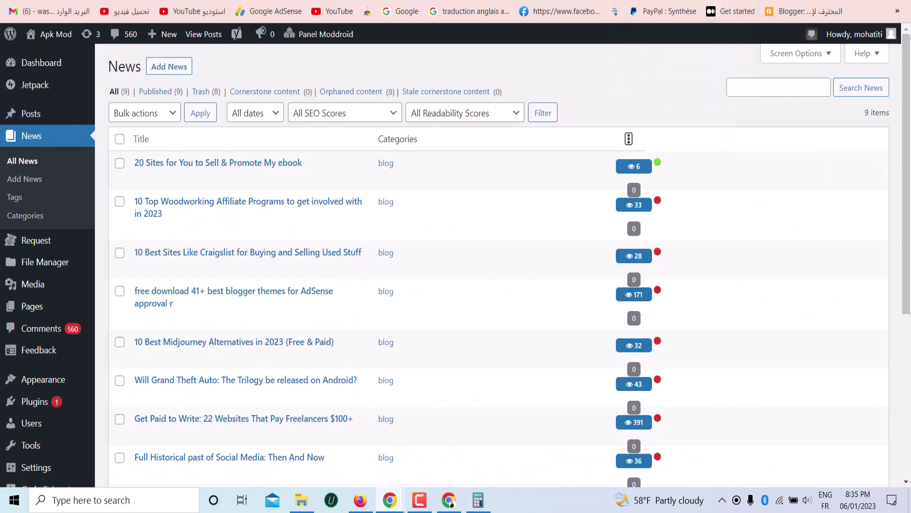
scroll(226, 220, "down", 5)
scroll(252, 232, "up", 5)
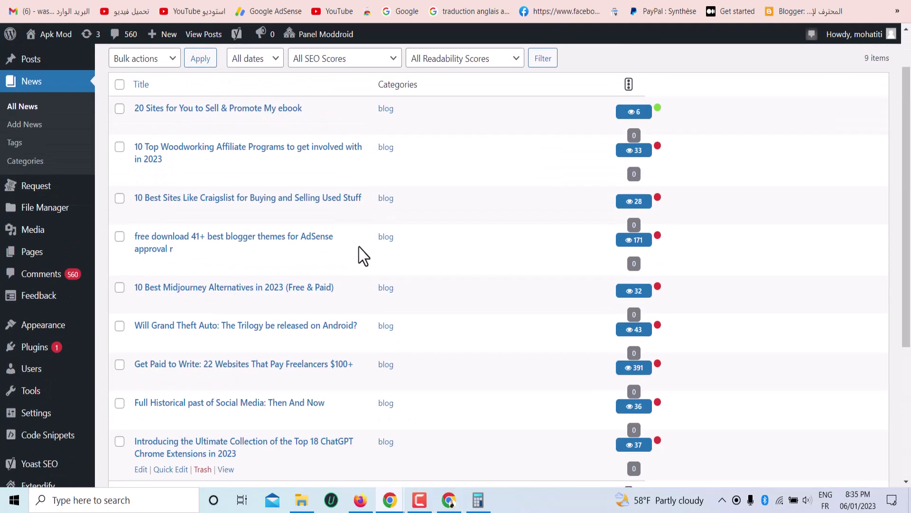
scroll(336, 255, "down", 5)
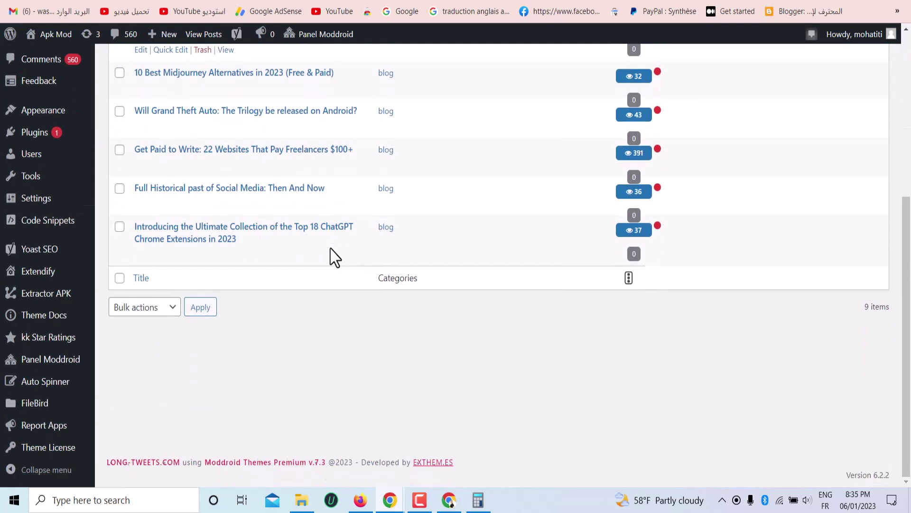
scroll(335, 257, "up", 5)
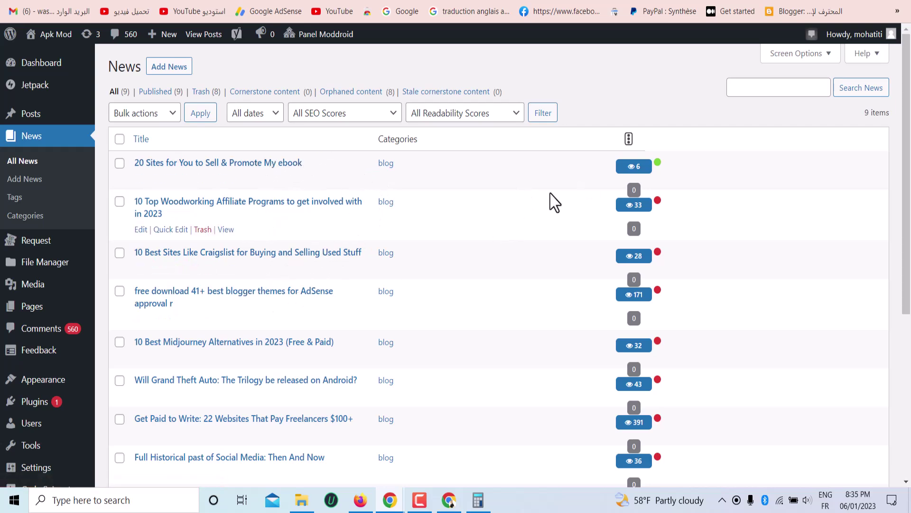
Switch to the file timer code for wordpress.txt and select its entire code for copying
left_click(224, 2)
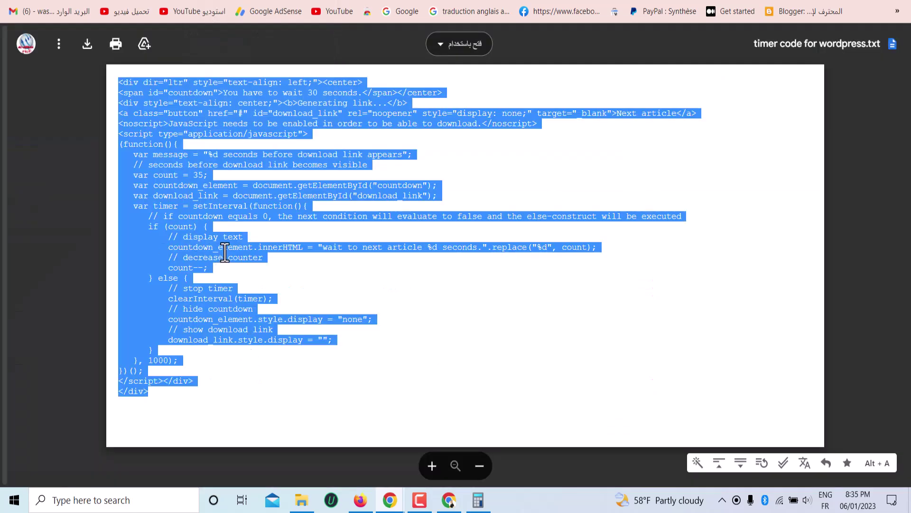
triple_click(259, 319)
left_click_drag(206, 390, 185, 381)
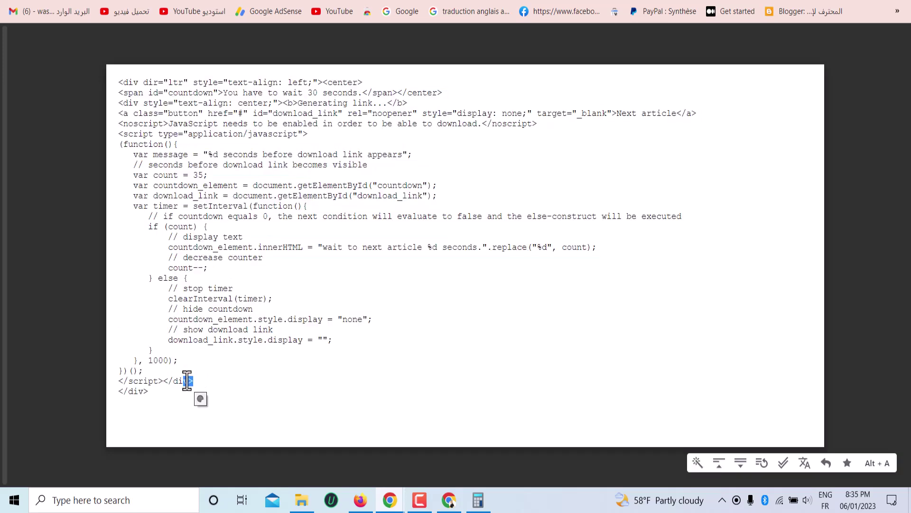
key("ctrl+a")
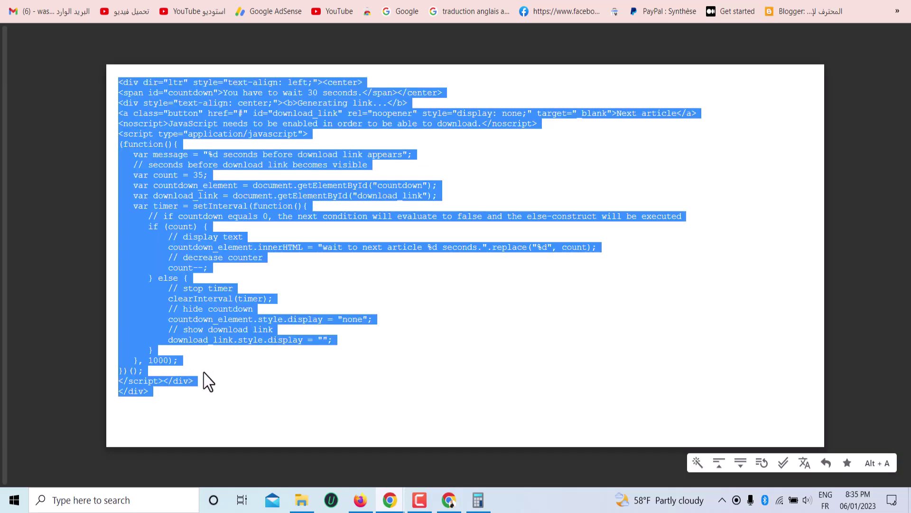
Switch to the Google Docs document, clear the eBooks article from it and paste the timer code
key("ctrl+Tab")
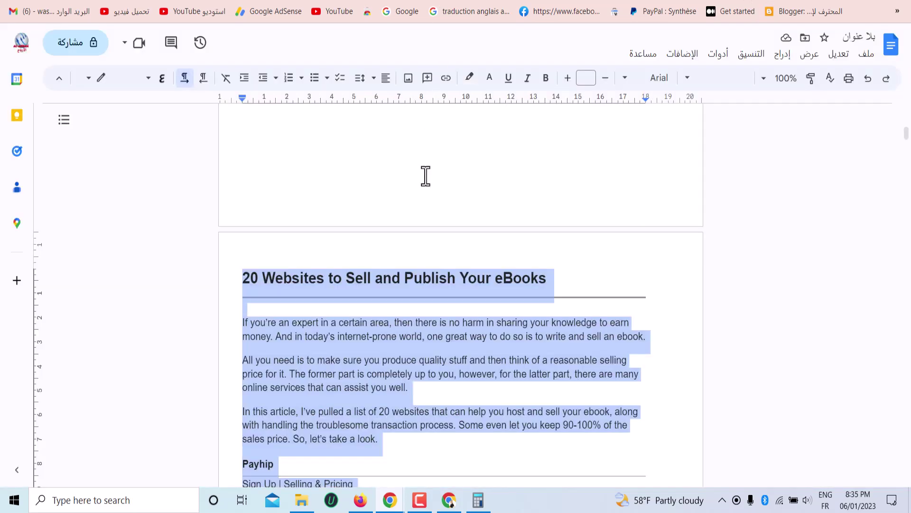
type("Step 1- Go to google and search this title:- \"+++++++++++++++++++\" Step 2- Then click the first link and open the website Step 3-Visit the post and then scroll down to the post and you will see 30 seconds timer, wait for the timer then click on next article link again wait for timer in bottom of post Step 4-At the end you will see the code at bottom after timer complete, send me code for verification Note - Do not use VPN or Proxies")
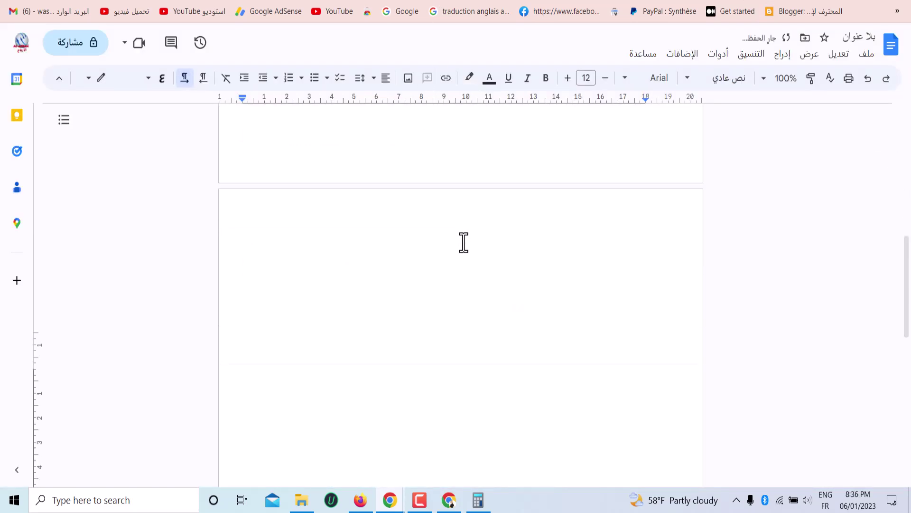
scroll(309, 193, "down", 1)
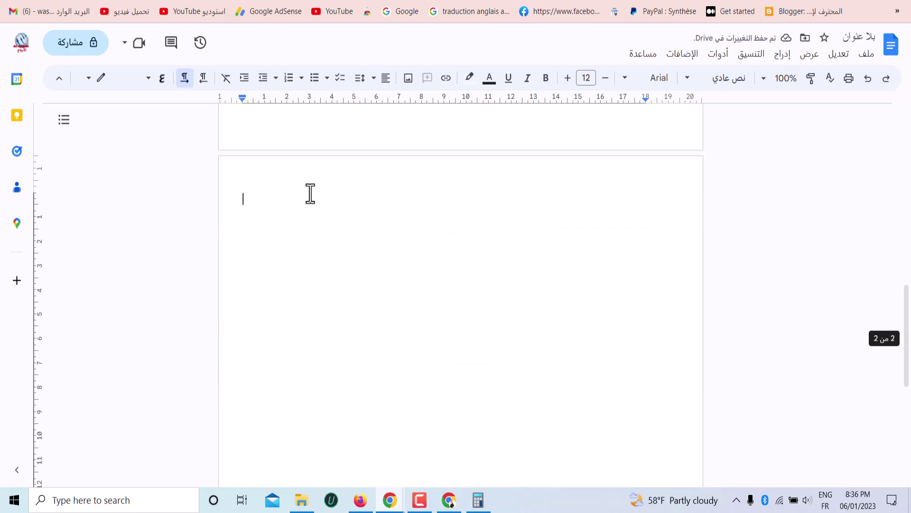
right_click(309, 193)
left_click(282, 247)
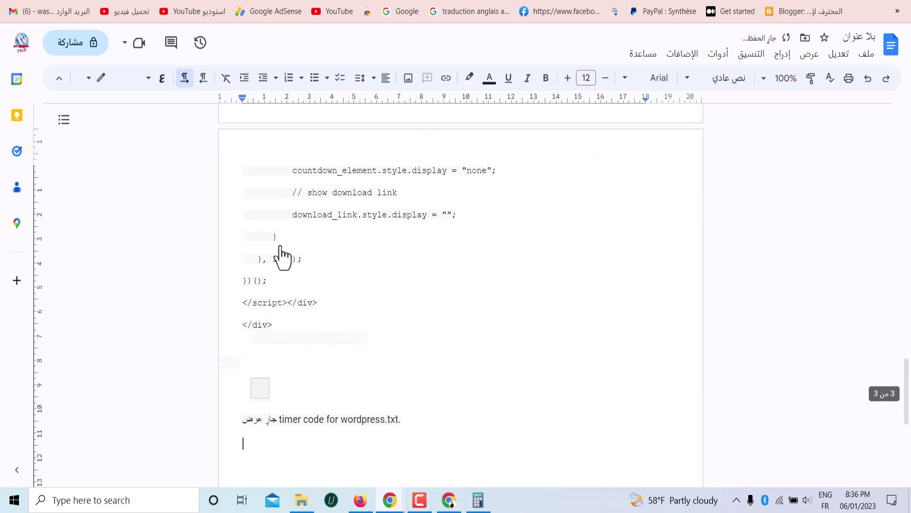
Undo the formatted paste, try pasting the timer code without formatting, and undo that attempt
left_click(868, 78)
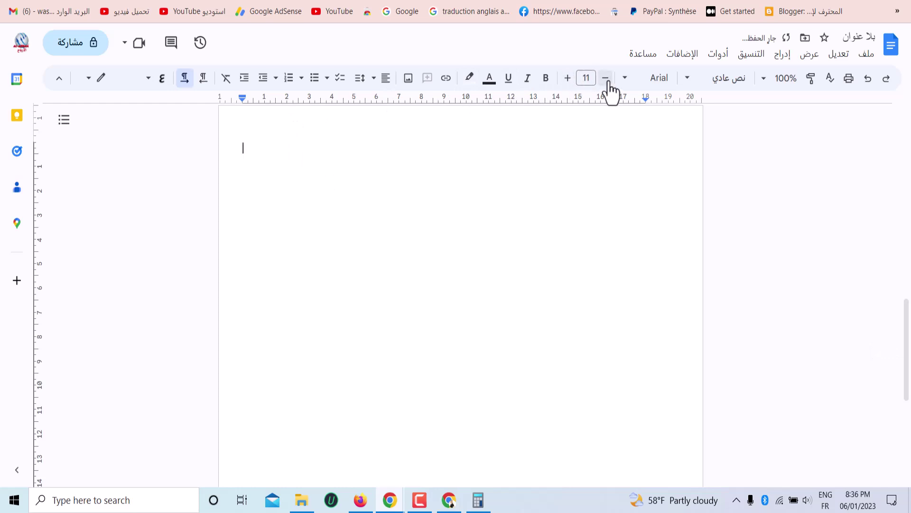
right_click(272, 158)
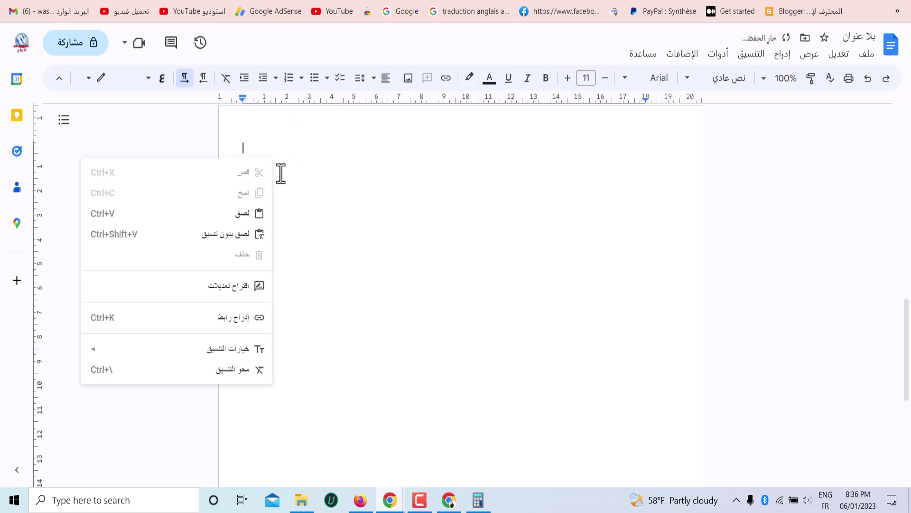
left_click(232, 234)
scroll(275, 275, "down", 5)
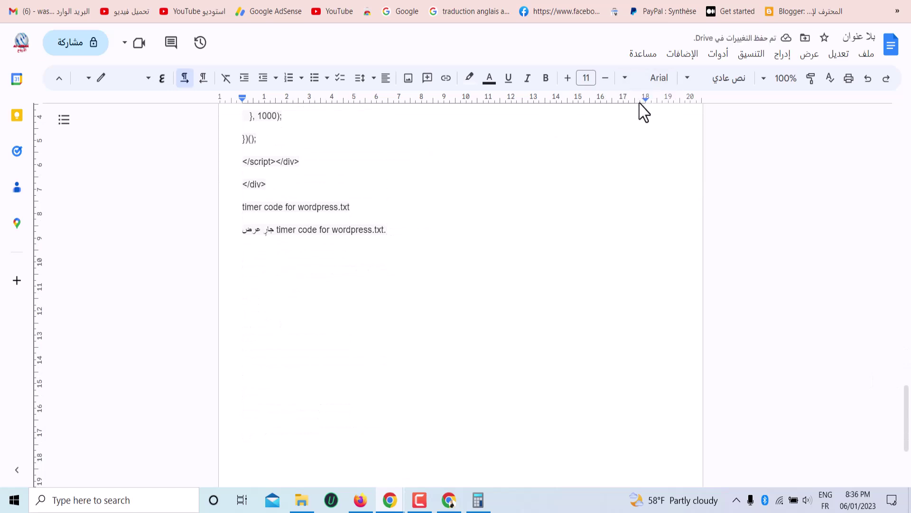
key("ctrl+z")
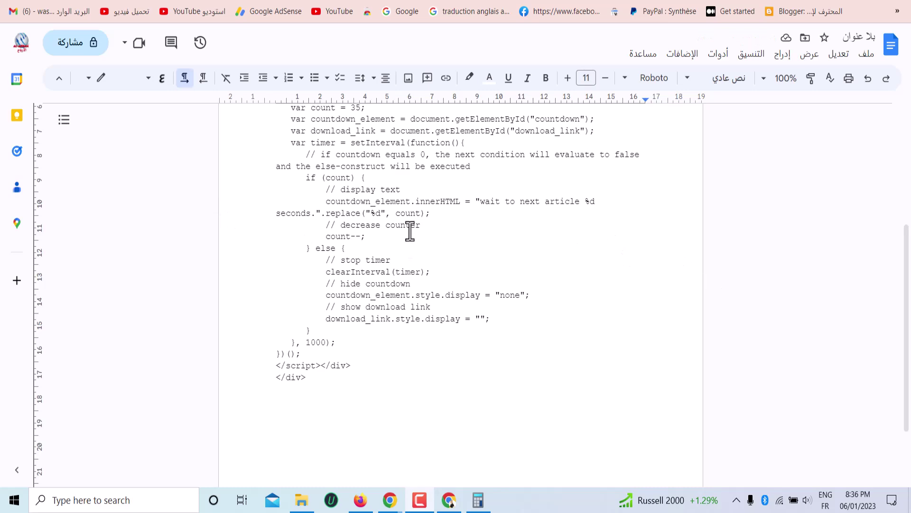
Examine the timer code in the document, including its 30 seconds wait text and the href value of the Next article link
left_click(451, 211)
scroll(451, 213, "up", 5)
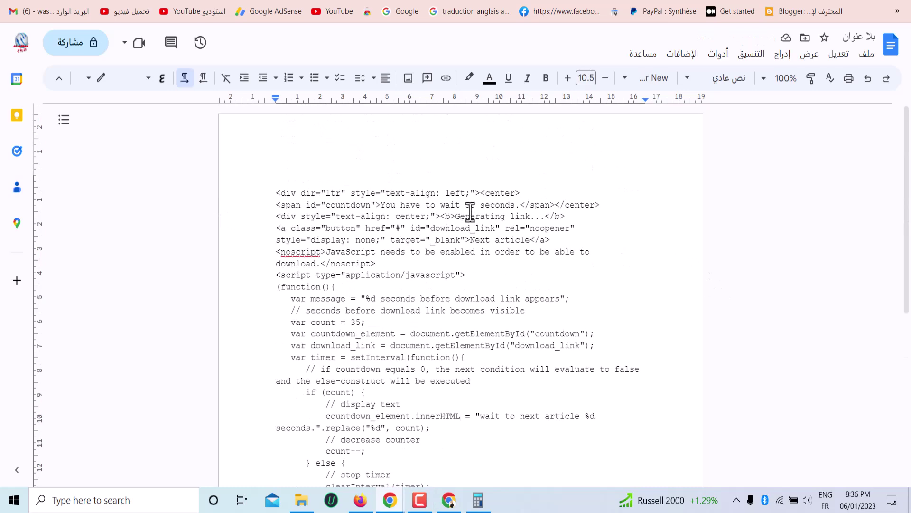
left_click_drag(466, 204, 510, 207)
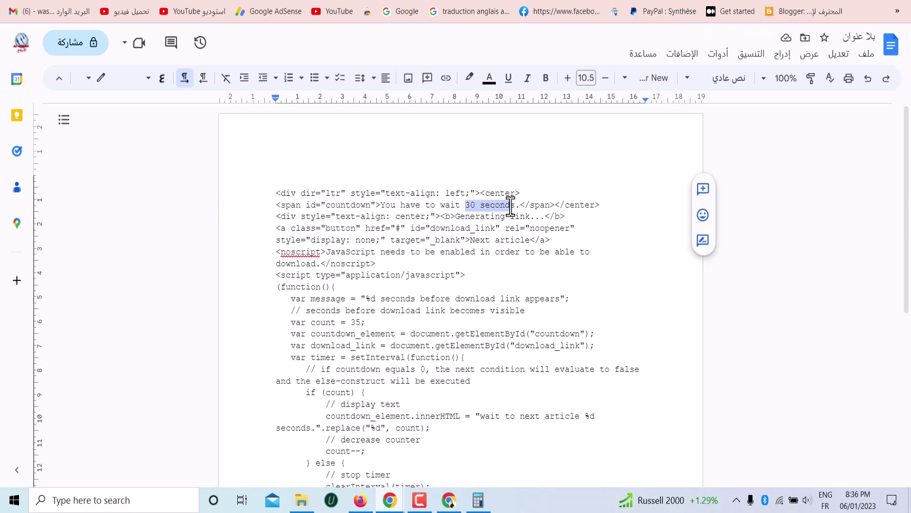
scroll(418, 283, "down", 5)
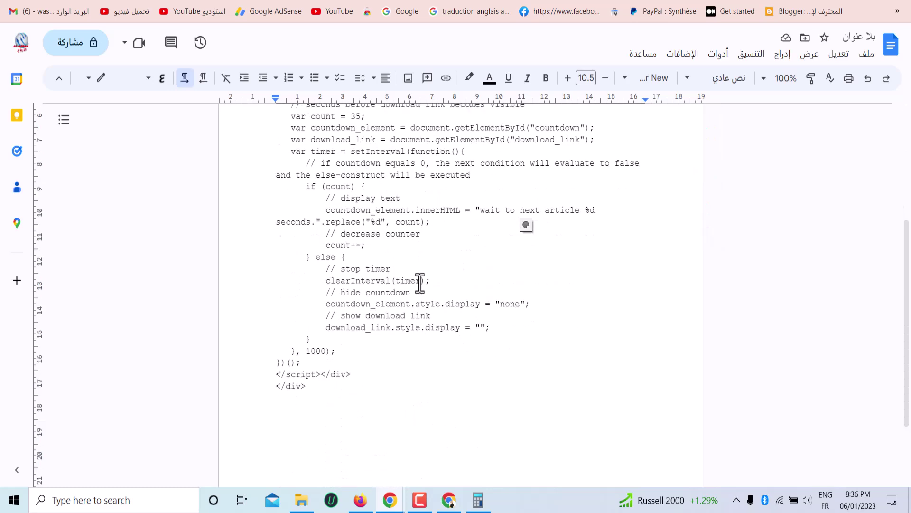
scroll(427, 266, "up", 5)
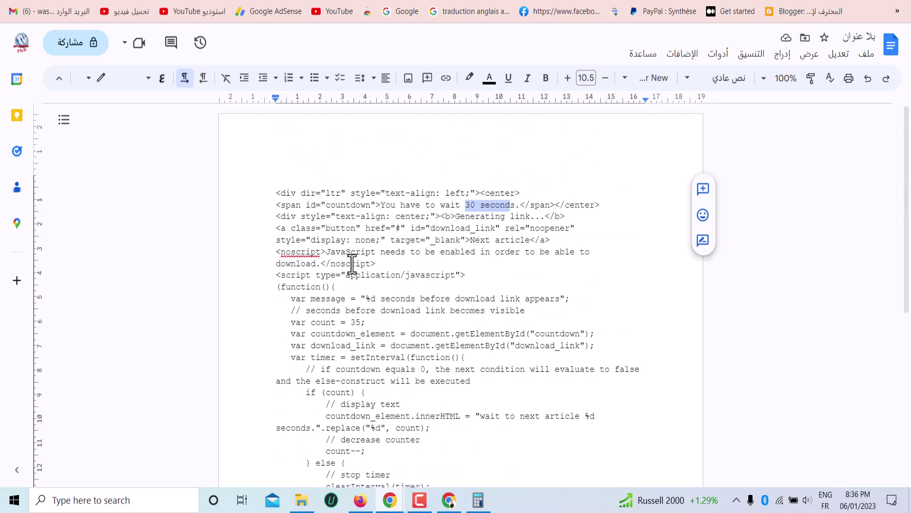
key("F10")
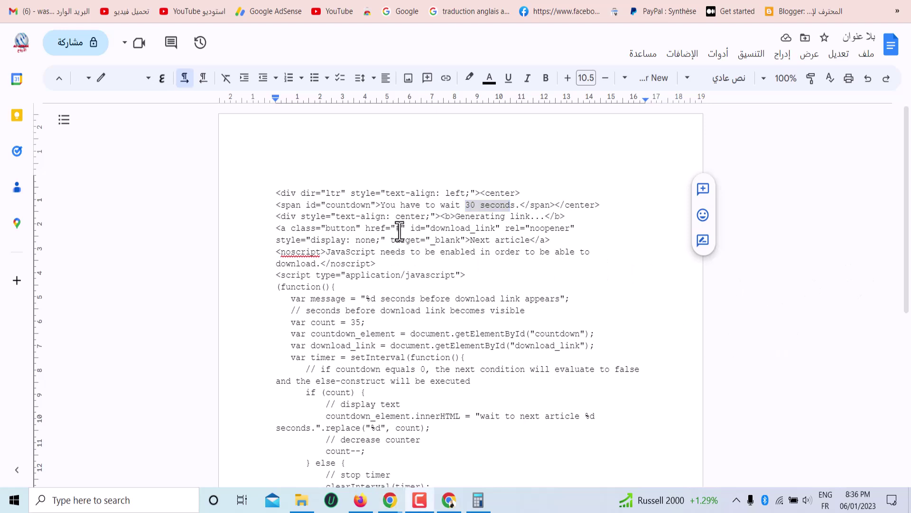
left_click_drag(362, 231, 402, 233)
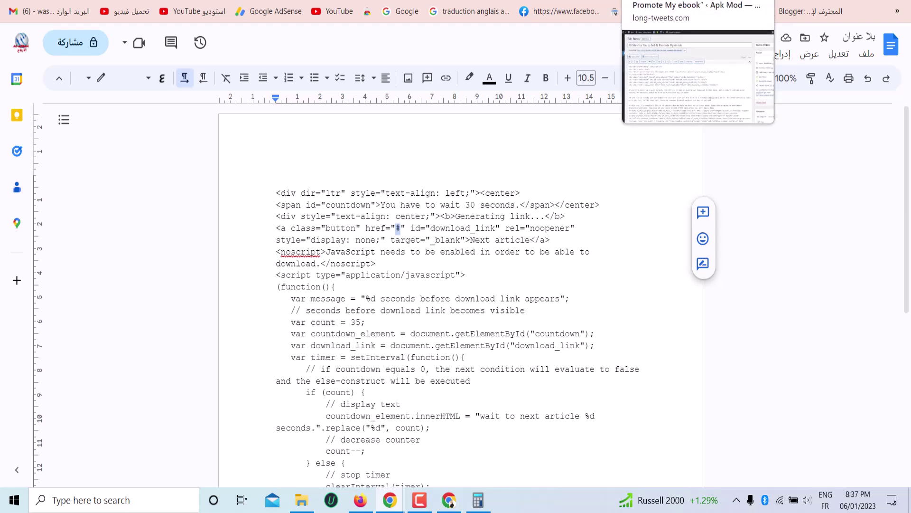
Switch to the WordPress News list and copy the view link of the article 20 Sites for You to Sell & Promote My ebook
left_click(698, 1)
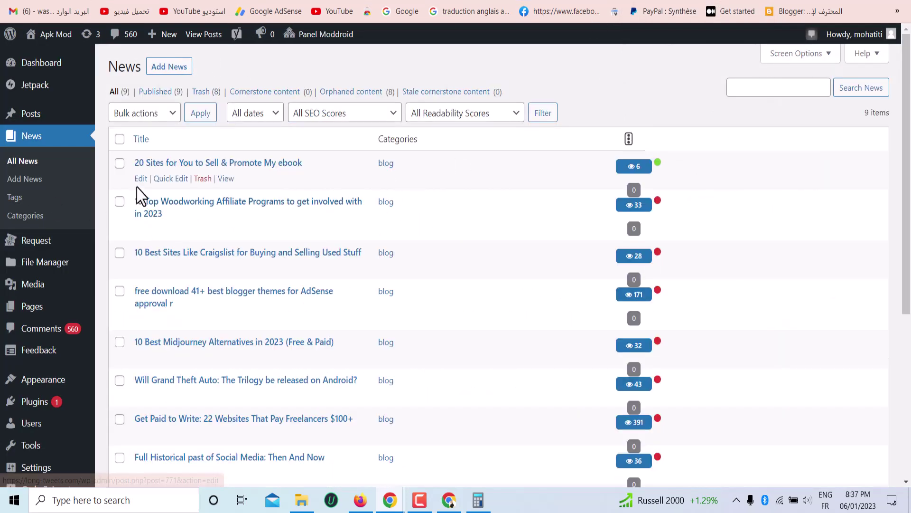
right_click(229, 181)
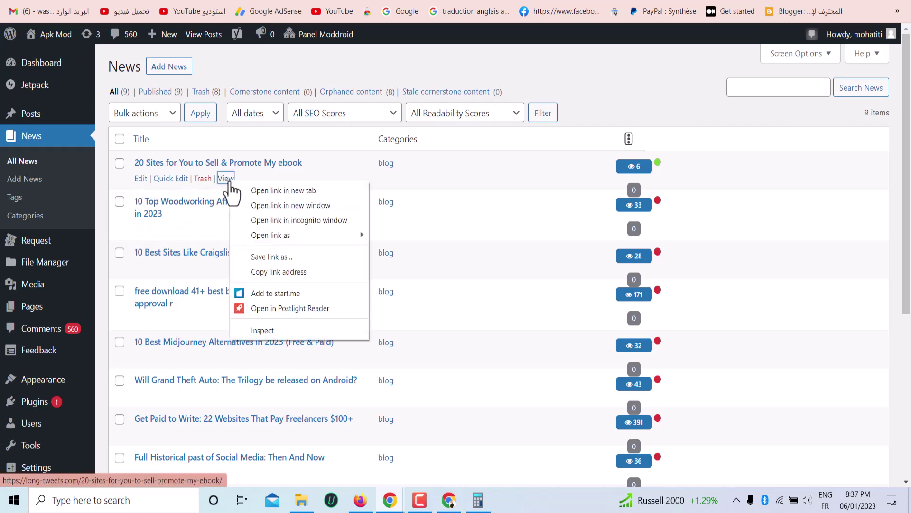
left_click(284, 272)
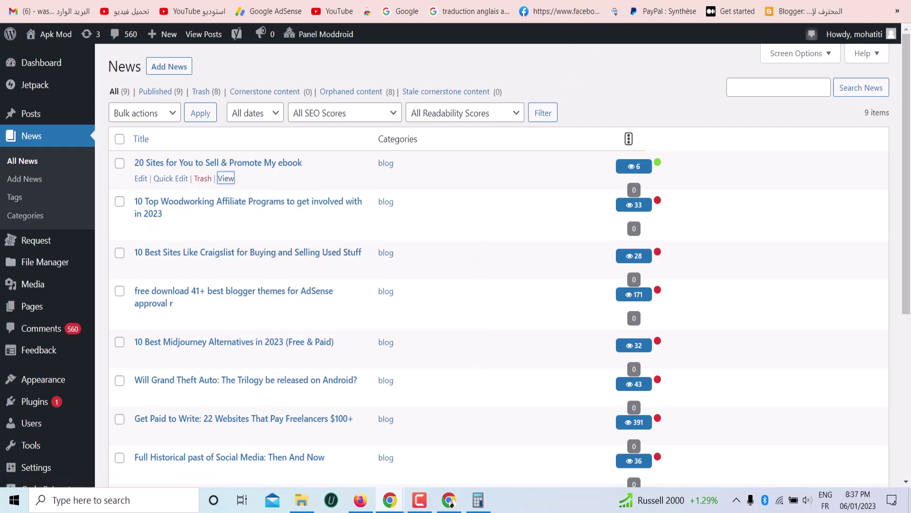
Open the copied article link in a new browser tab and look through the article down to its end
key("ctrl+t")
right_click(541, 2)
left_click(599, 98)
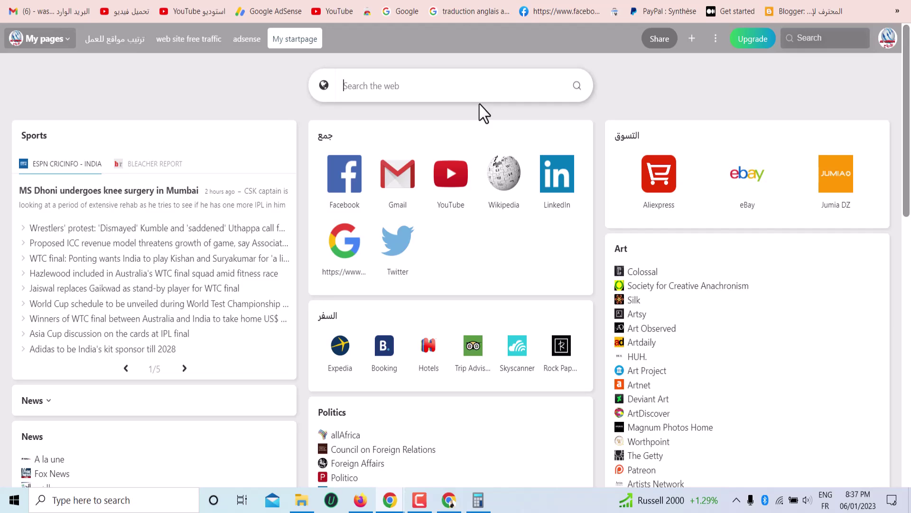
scroll(513, 118, "down", 20)
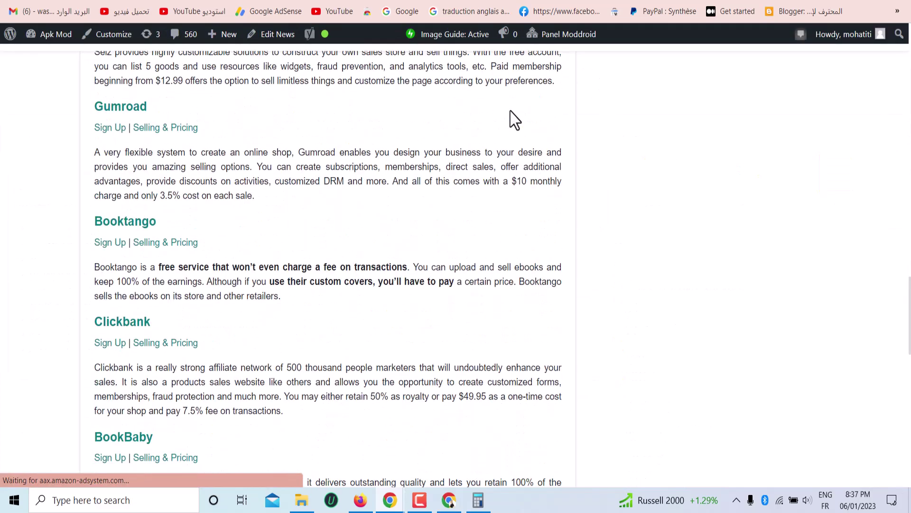
scroll(515, 120, "down", 15)
scroll(515, 119, "up", 20)
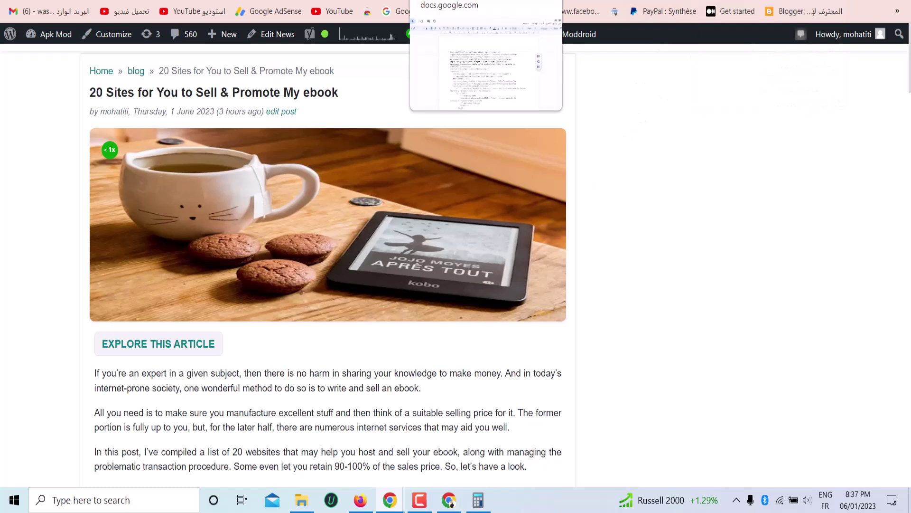
left_click(439, 0)
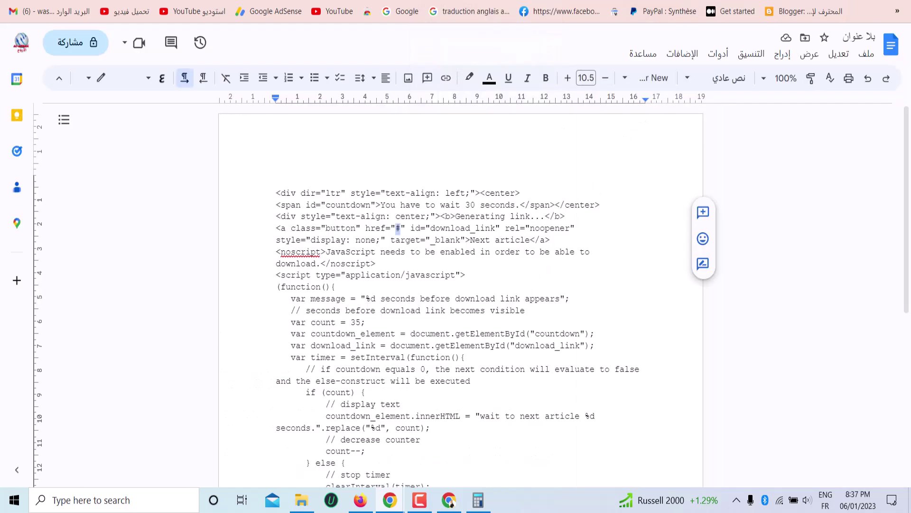
right_click(398, 229)
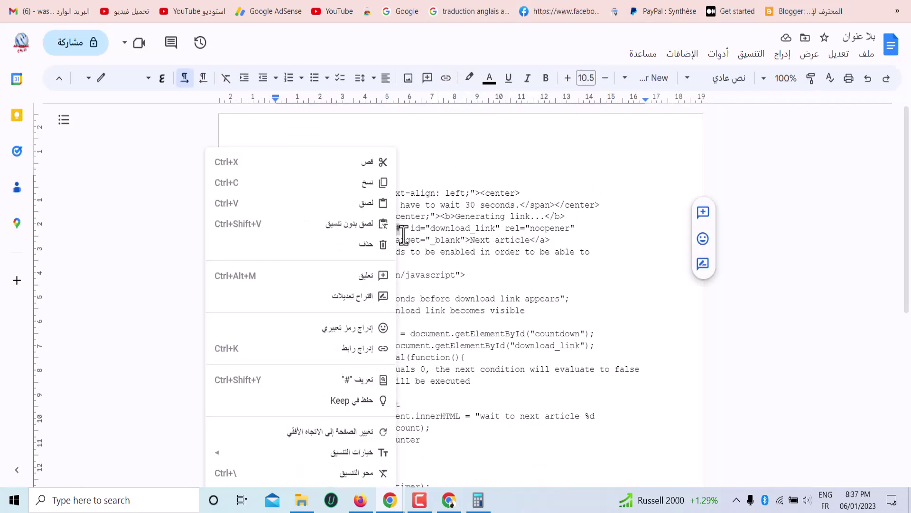
left_click(378, 204)
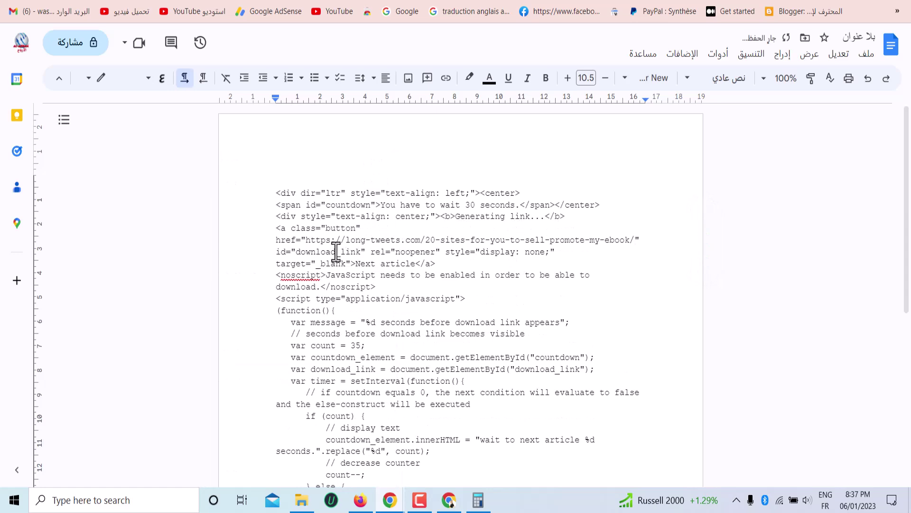
left_click_drag(306, 241, 636, 241)
Select the entire timer code in the document and copy it
scroll(471, 281, "down", 6)
left_click_drag(354, 321, 262, 78)
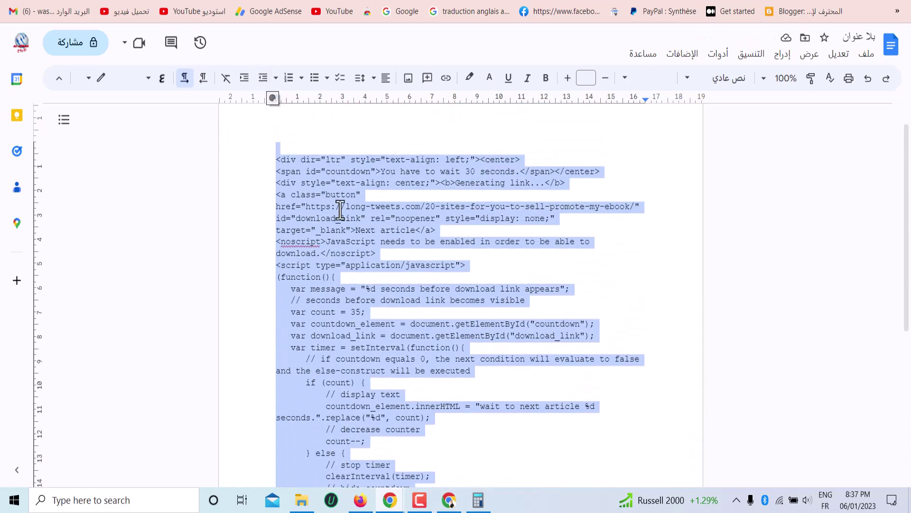
right_click(353, 223)
left_click(318, 204)
Switch to the published ebook article, check its Time to monetize your ebooks ending, and open the article in the visual editor
left_click(759, 0)
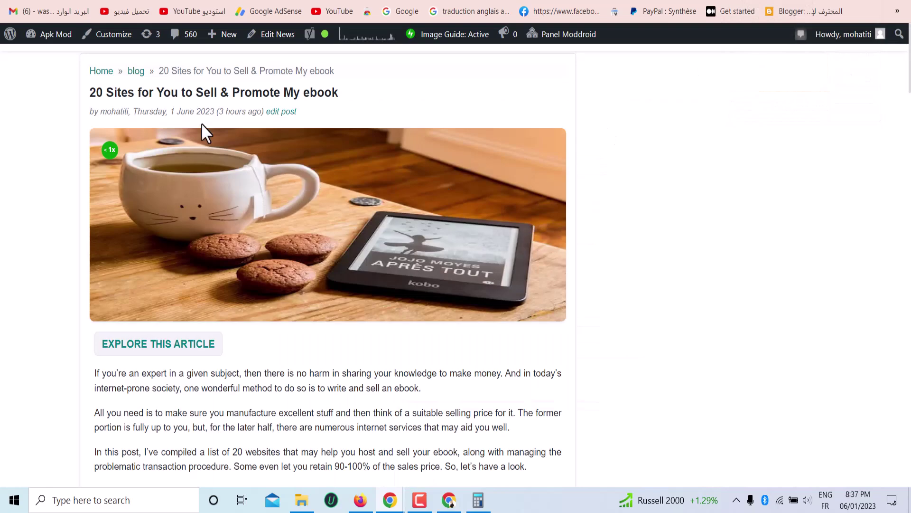
scroll(303, 199, "down", 20)
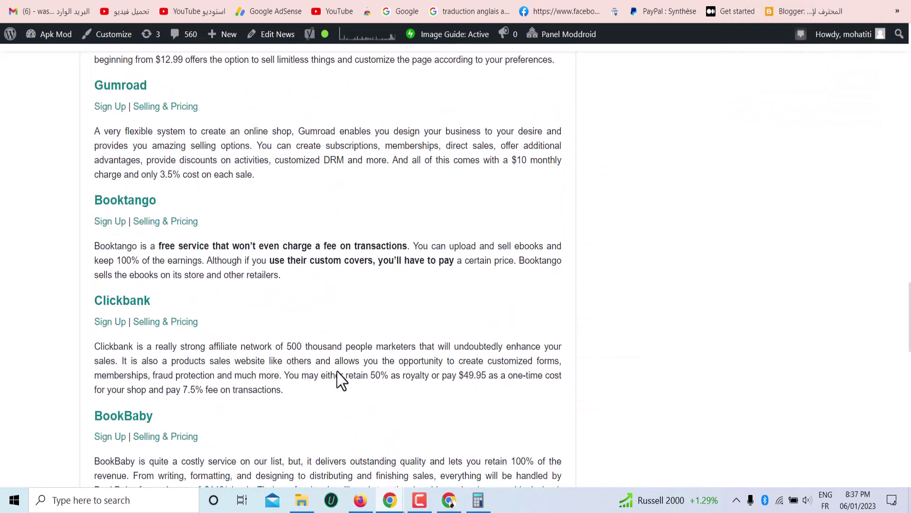
scroll(192, 327, "down", 8)
scroll(231, 345, "up", 5)
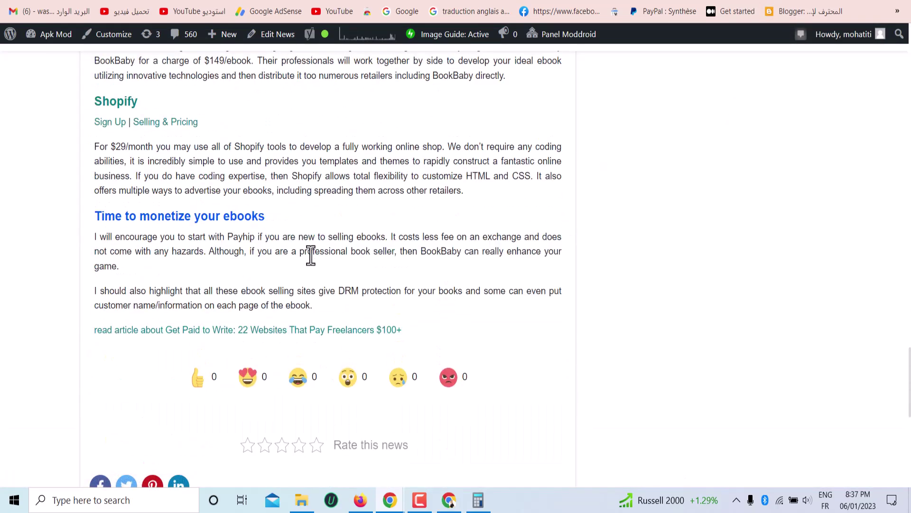
left_click_drag(309, 216, 97, 216)
left_click(131, 236)
left_click(284, 47)
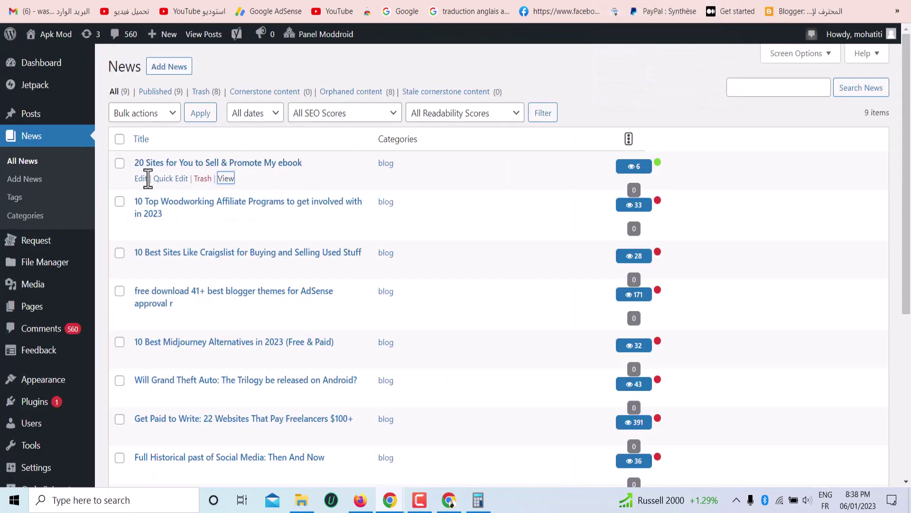
key("alt+Left")
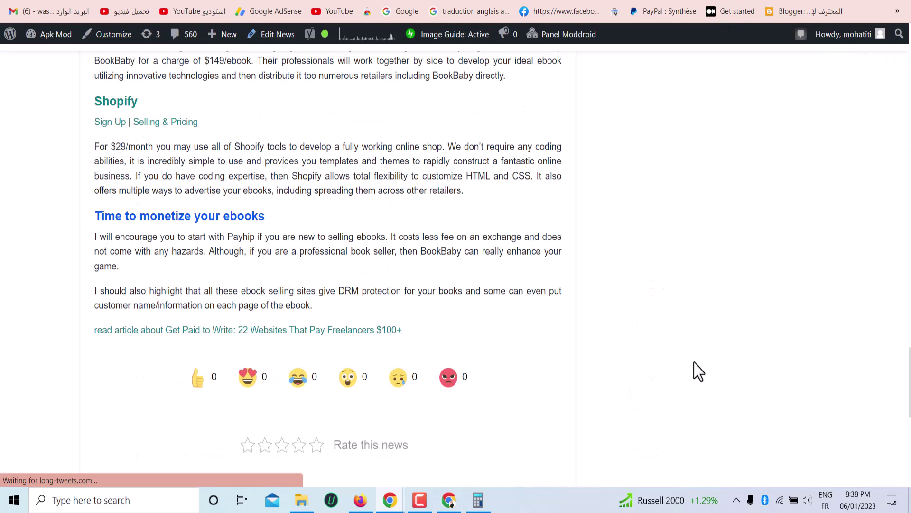
key("alt+Left")
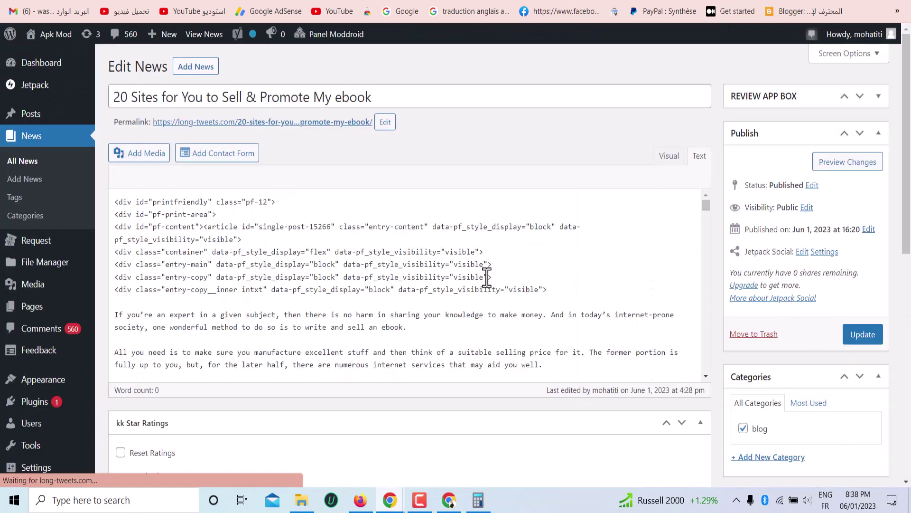
left_click(677, 161)
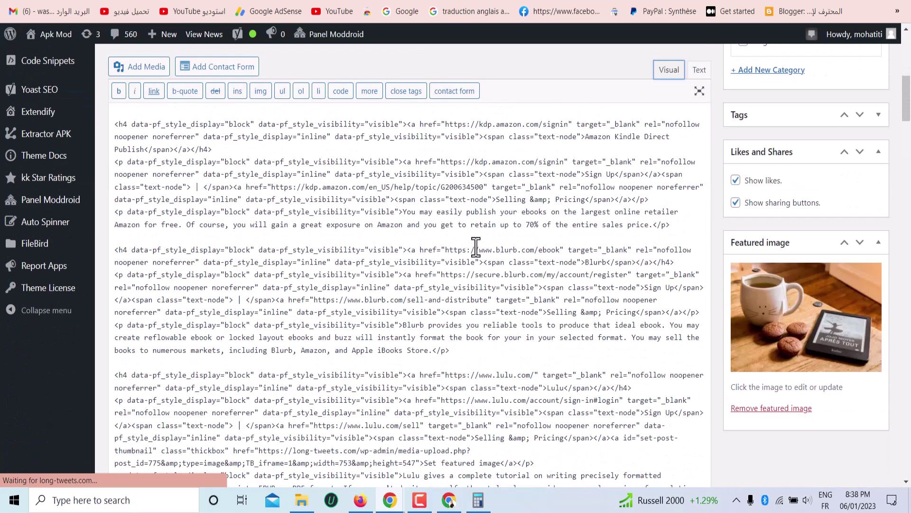
left_click(668, 161)
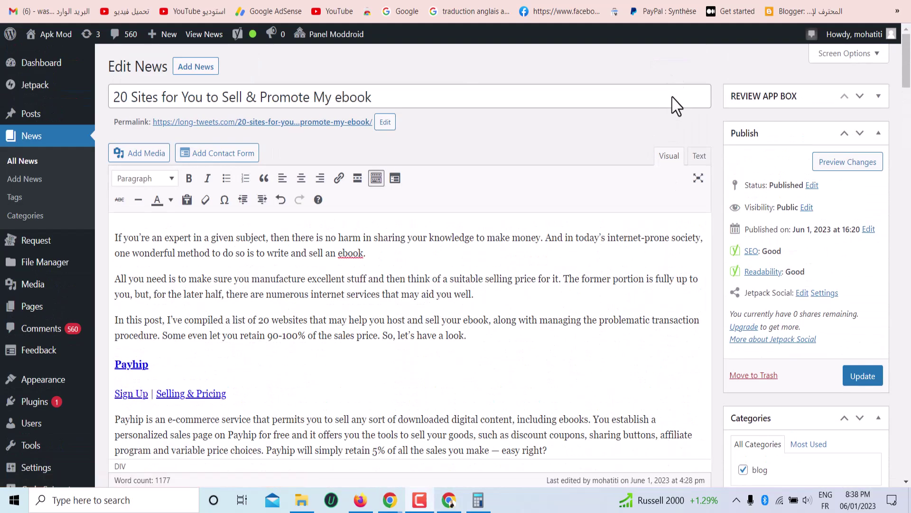
Add a placeholder line of repeated 5s below the "read article about Get Paid to Write" link at the article's end
scroll(565, 320, "down", 20)
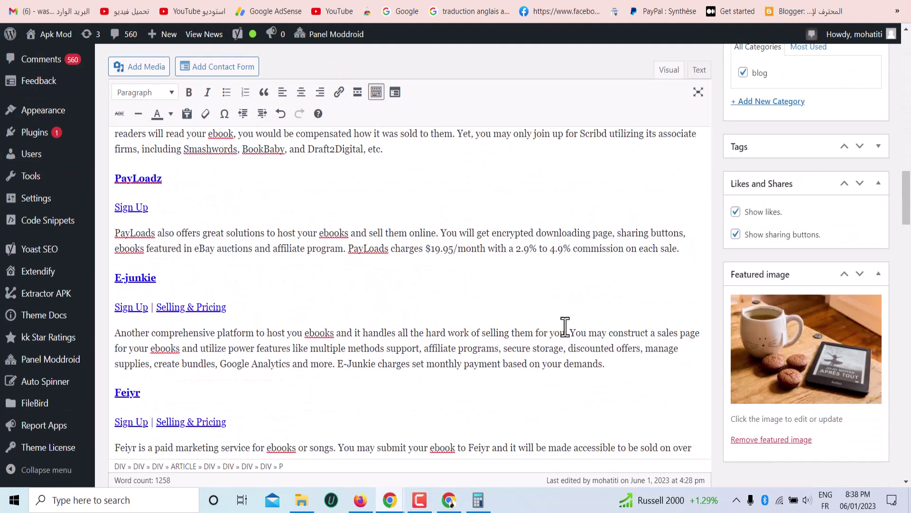
scroll(577, 341, "down", 4)
scroll(223, 212, "up", 4)
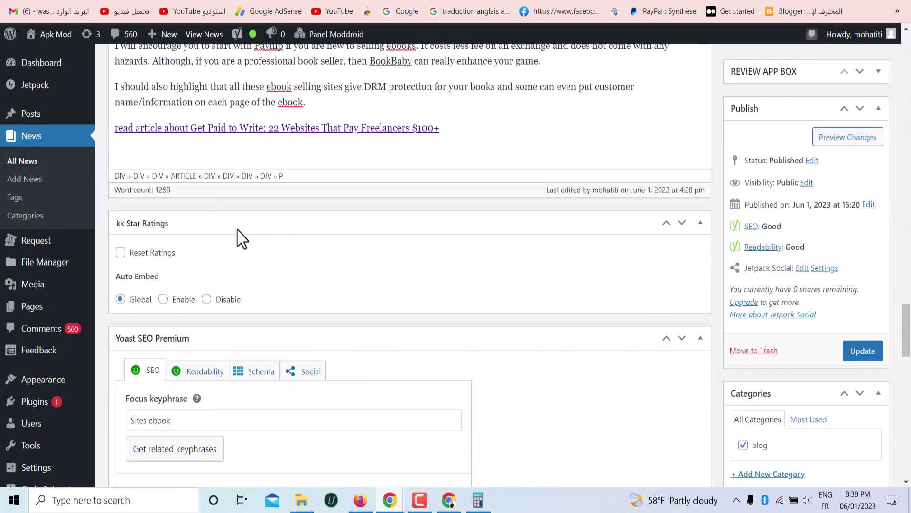
triple_click(482, 138)
left_click(482, 138)
key("Return")
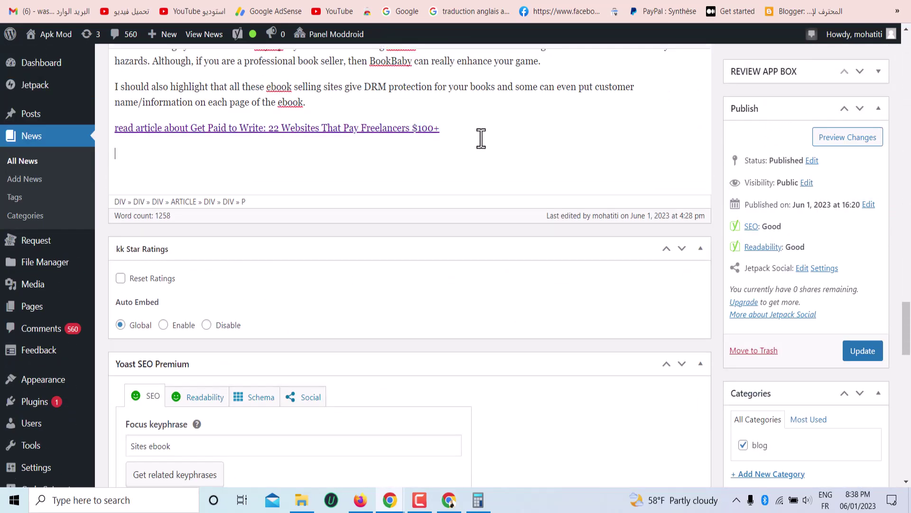
left_click(149, 163)
scroll(202, 190, "up", 5)
scroll(202, 190, "down", 5)
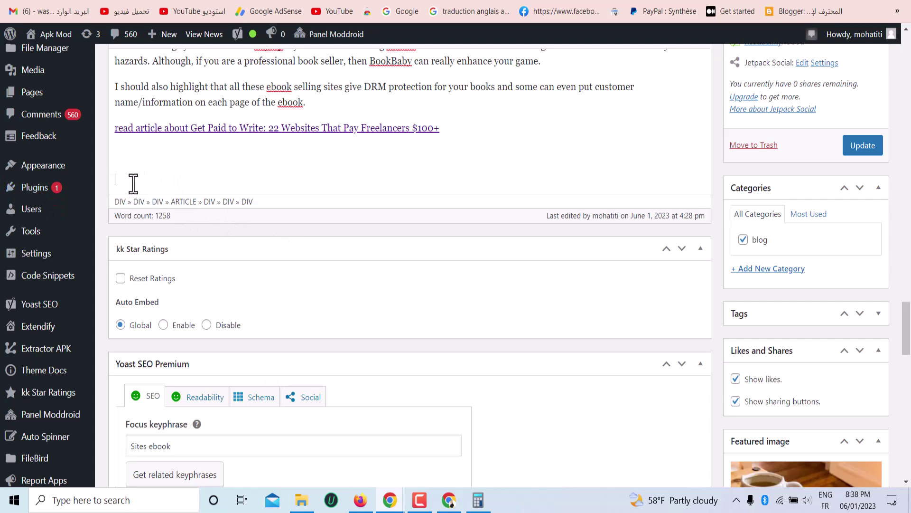
type("555555555555555555555555555555555555555555555")
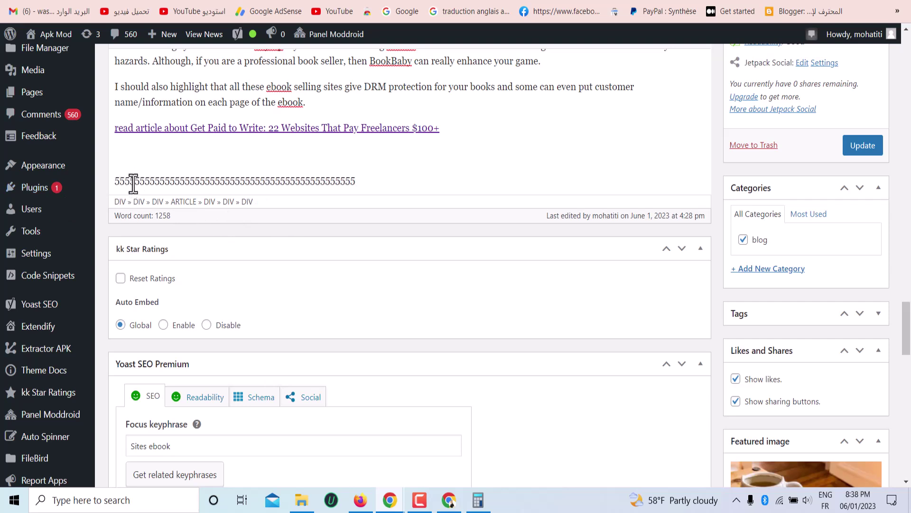
Centre the placeholder line of 5s and show the article's HTML source with the placeholder selected
double_click(133, 183)
scroll(254, 87, "up", 4)
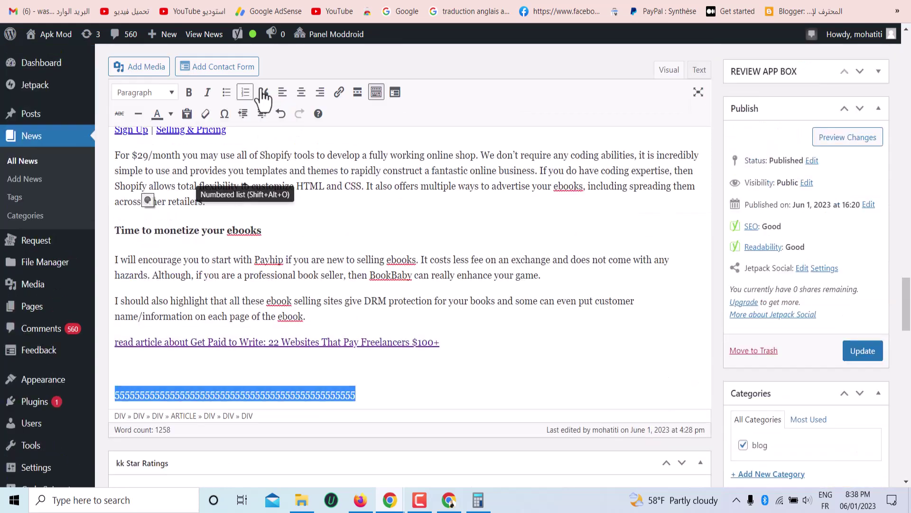
left_click(301, 92)
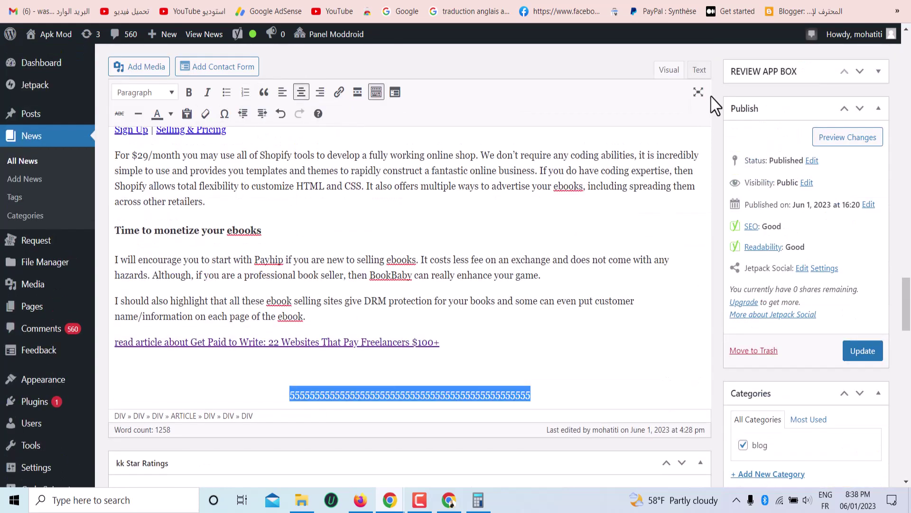
left_click(699, 70)
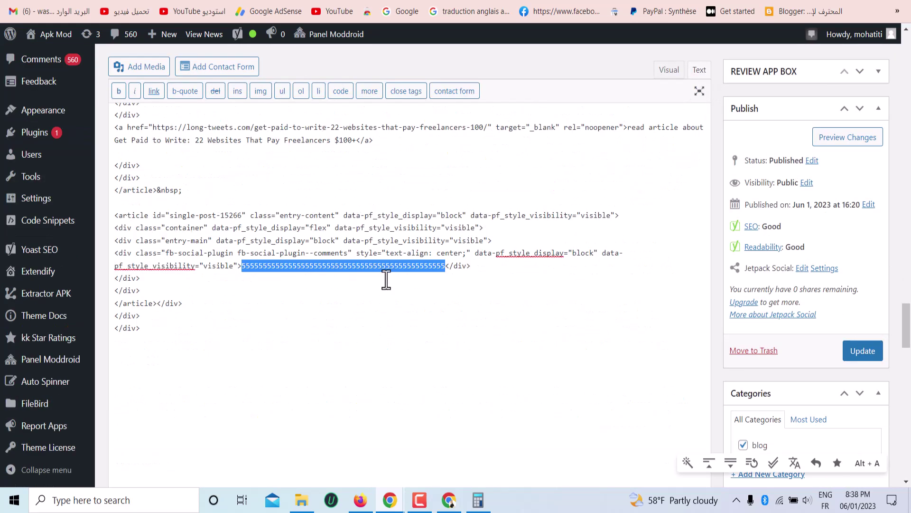
right_click(349, 265)
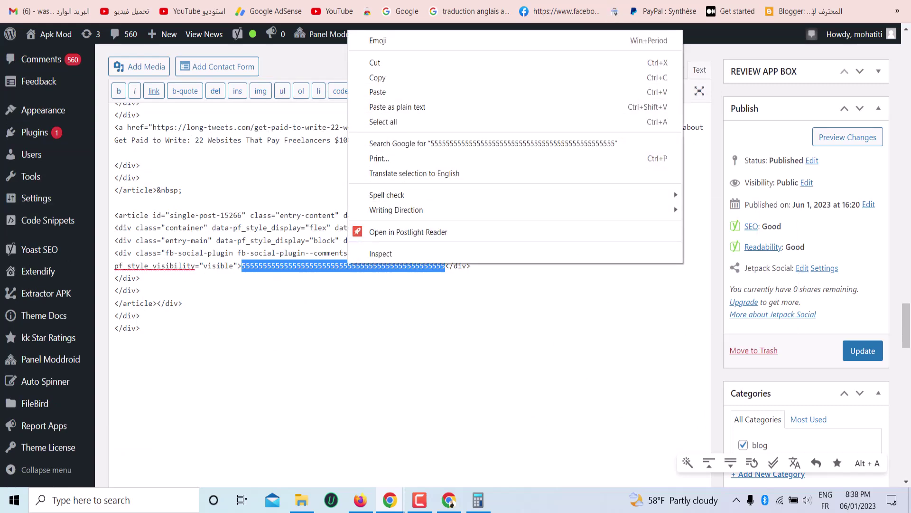
key("Escape")
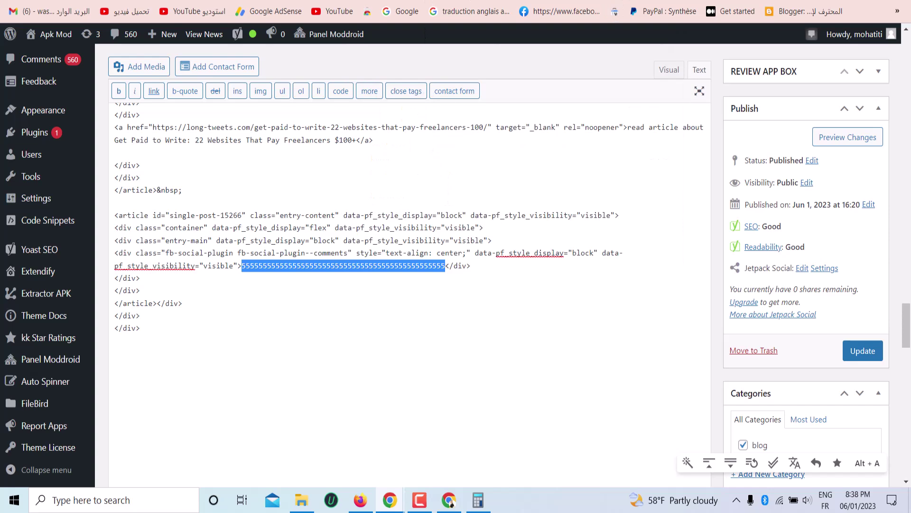
Switch back to the Google Docs document and copy the selected timer code again
key("ctrl+Tab")
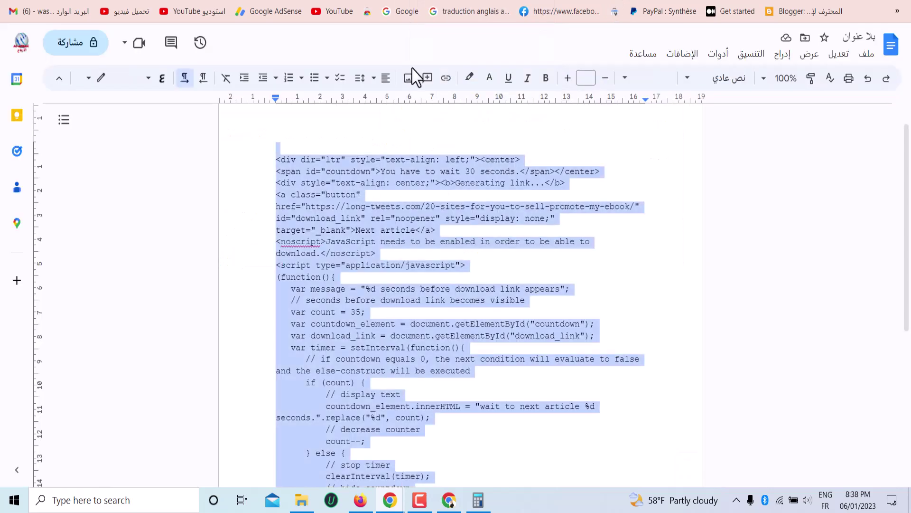
right_click(354, 192)
left_click(345, 211)
Delete the stray "timer code for wo" text below the closing </div> at the end of the timer code
scroll(431, 230, "down", 6)
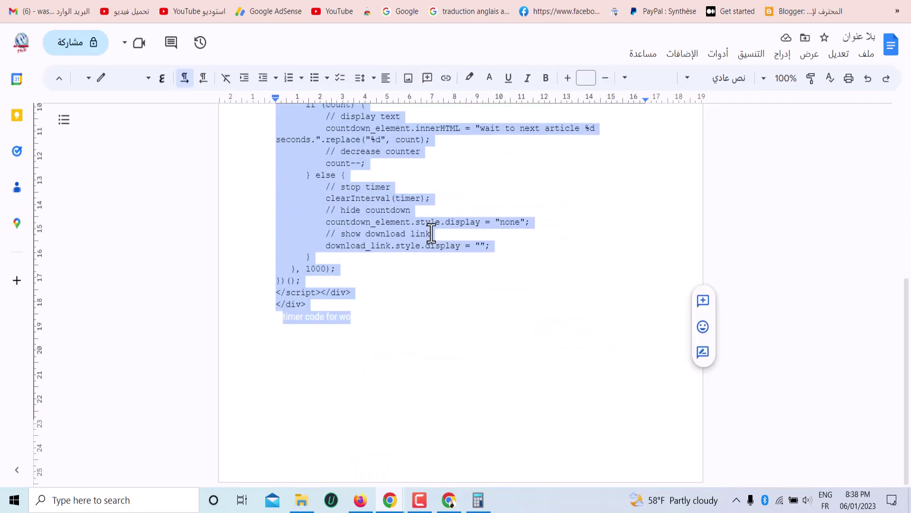
left_click(390, 233)
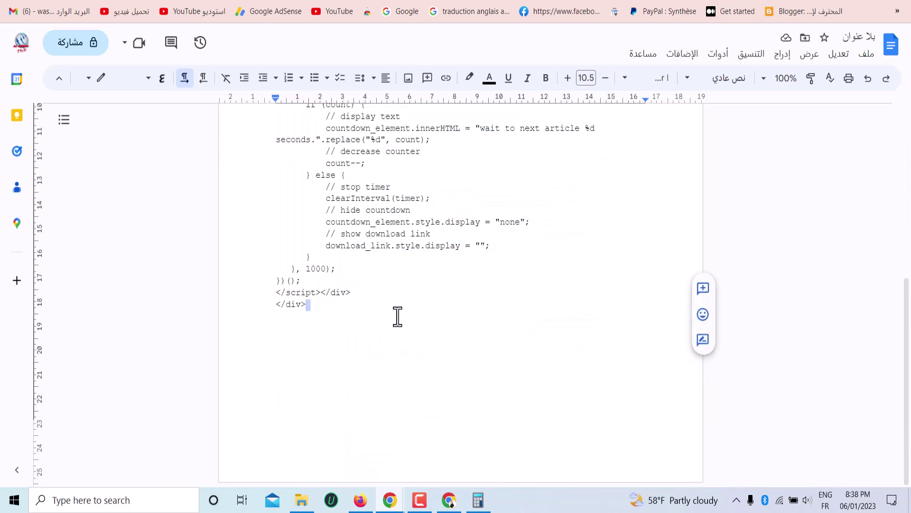
left_click_drag(397, 315, 203, 146)
left_click(388, 328)
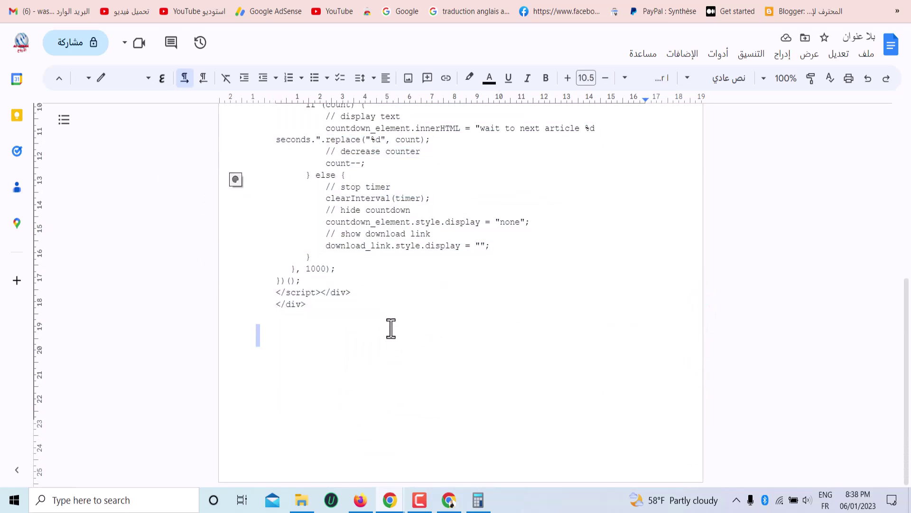
left_click_drag(388, 328, 181, 333)
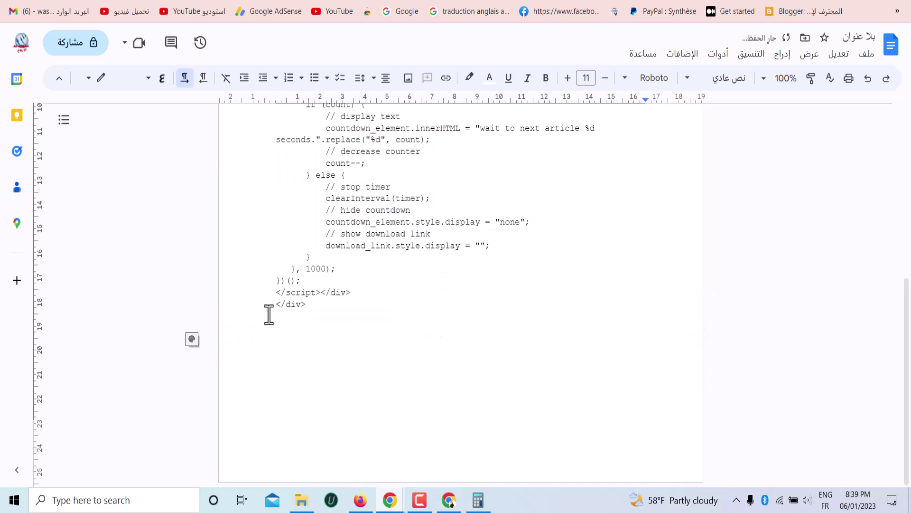
left_click(254, 346)
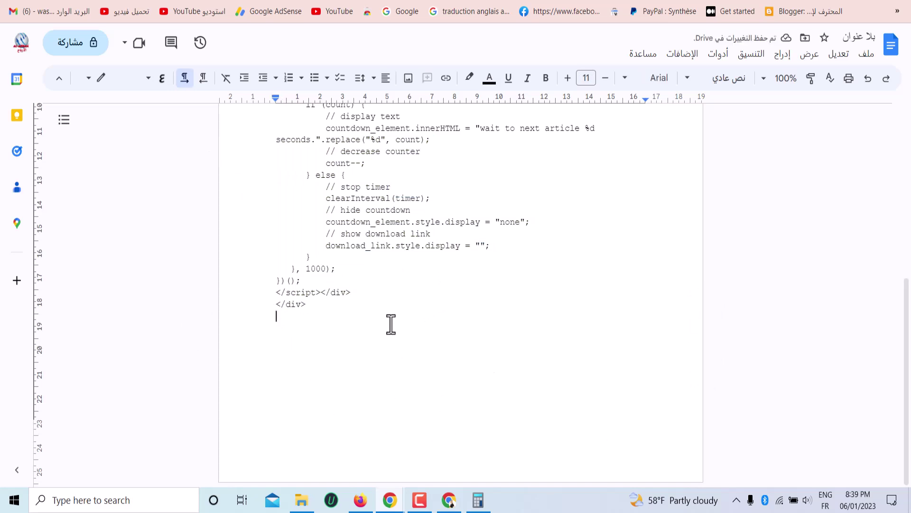
Copy the whole timer code from the Google Docs document and paste it over the placeholder 5s in the article's HTML source
left_click_drag(347, 306, 215, 159)
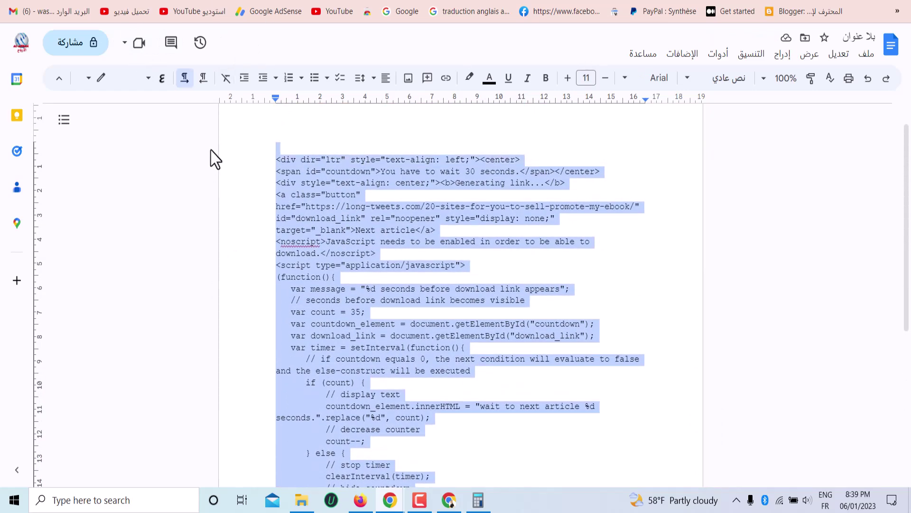
right_click(407, 172)
left_click(401, 181)
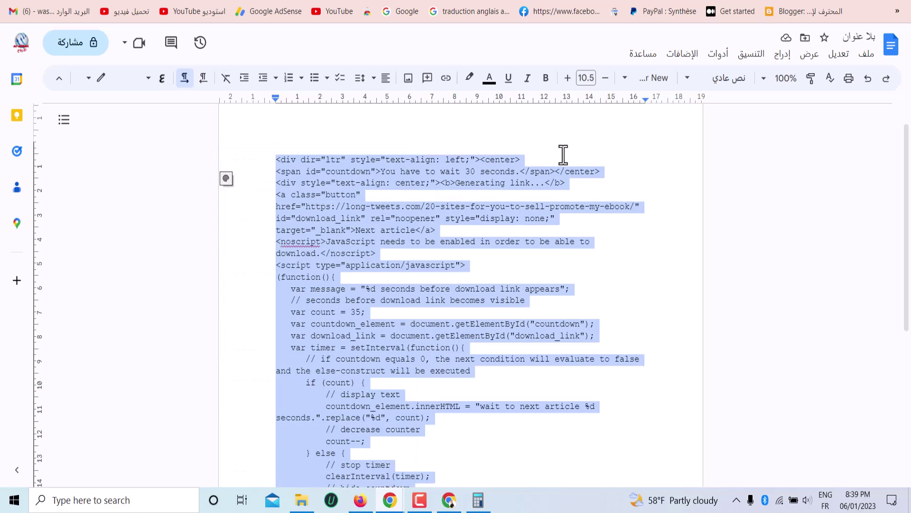
key("alt+Tab")
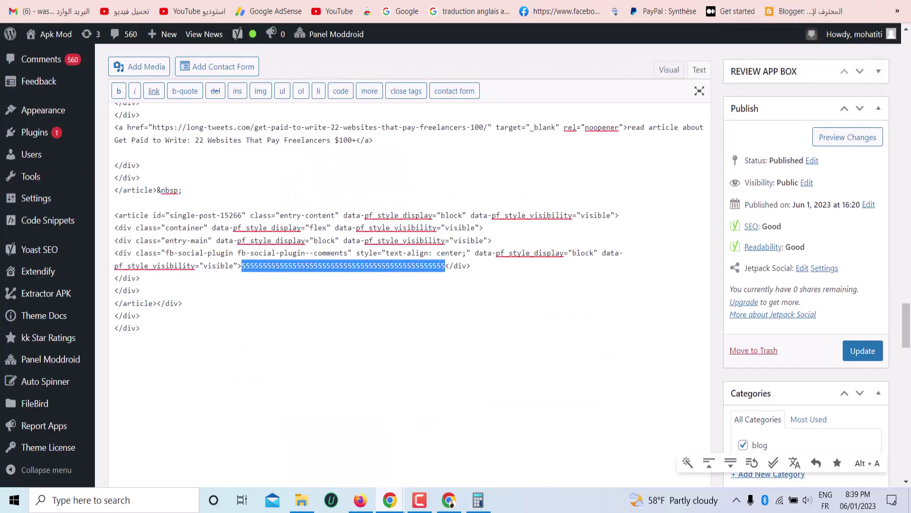
right_click(307, 264)
left_click(346, 98)
Show the article in the visual editor and update the published post "20 Sites for You to Sell & Promote My ebook"
scroll(387, 181, "up", 10)
scroll(393, 190, "up", 5)
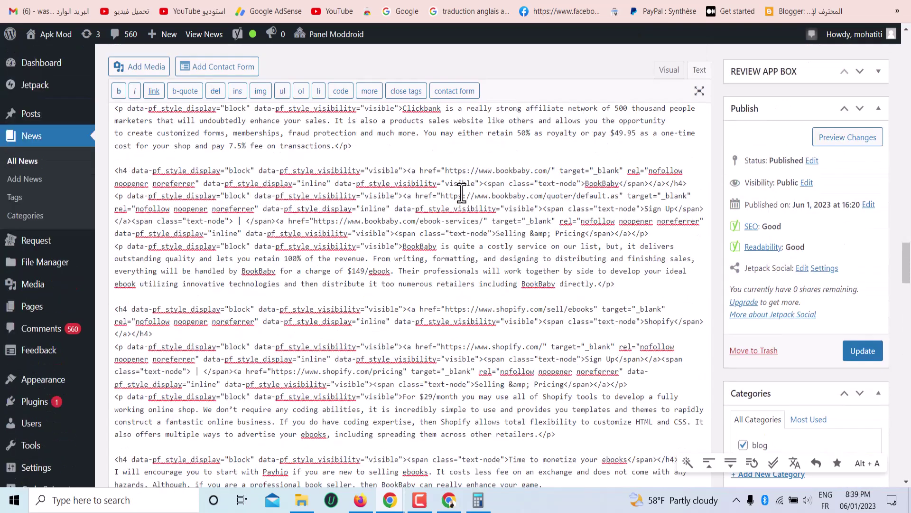
left_click(669, 71)
scroll(844, 322, "down", 10)
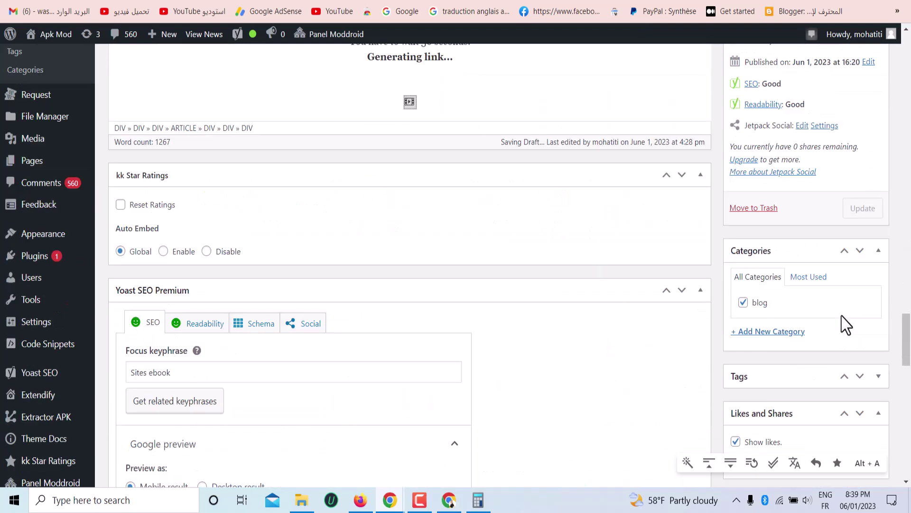
scroll(833, 327, "down", 8)
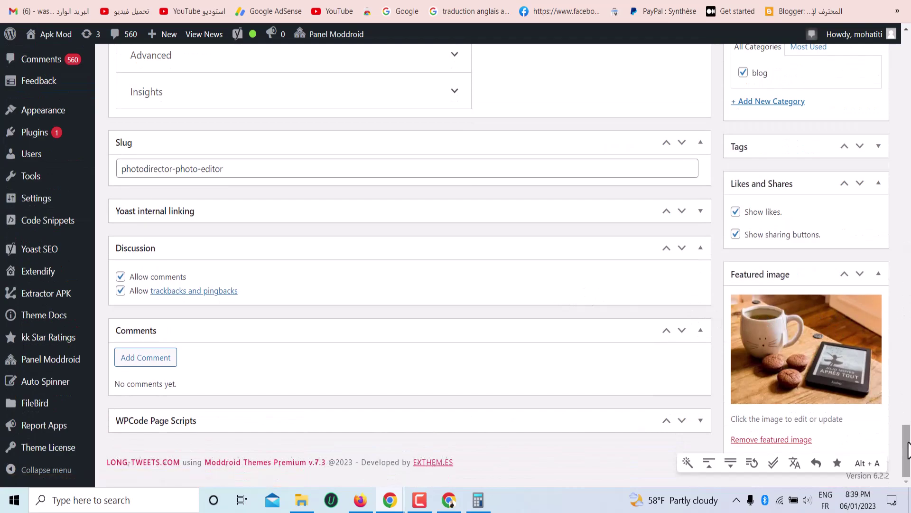
left_click_drag(906, 451, 906, 57)
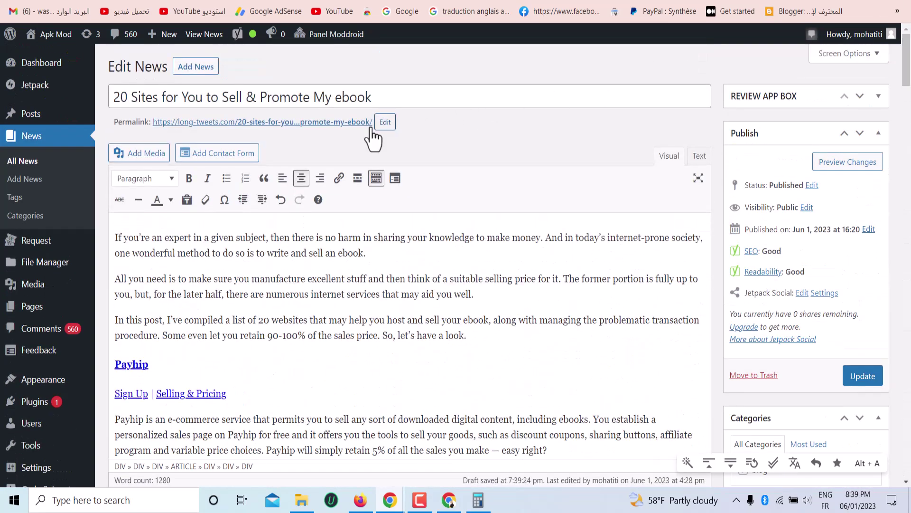
left_click(862, 377)
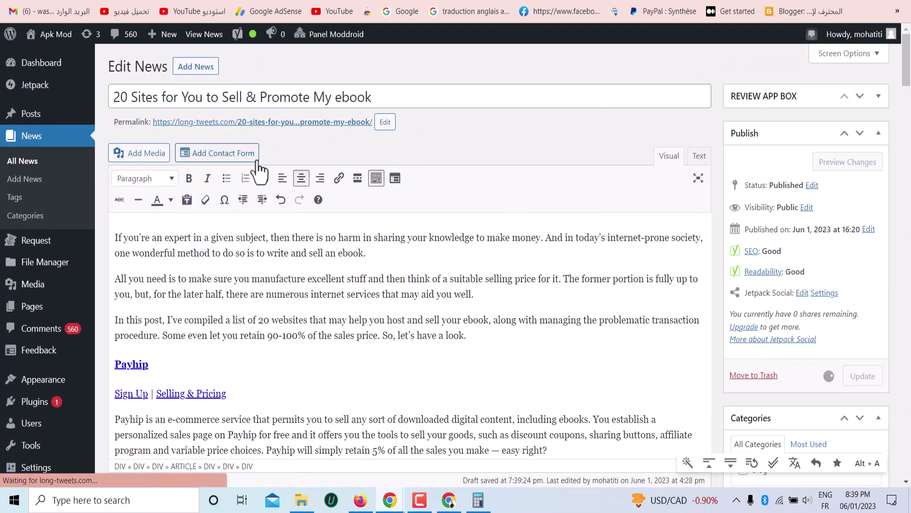
scroll(319, 143, "down", 2)
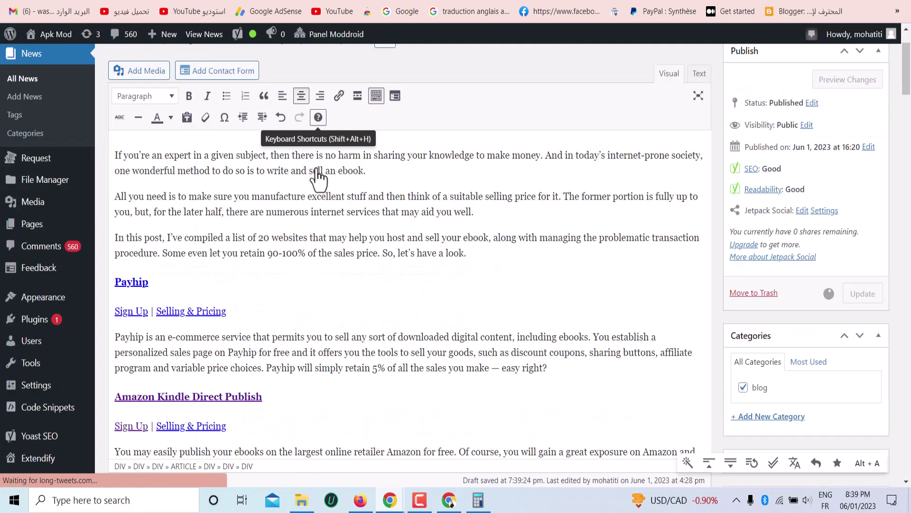
scroll(318, 171, "up", 2)
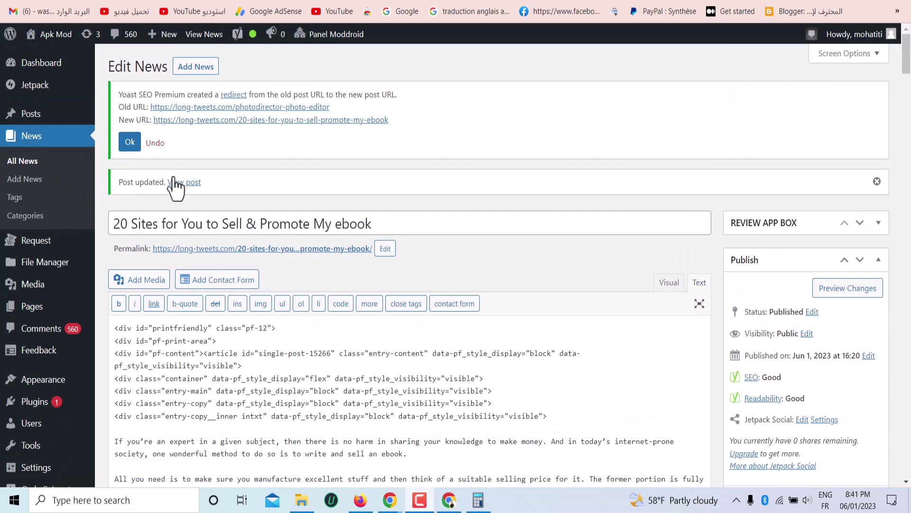
Copy the updated post's link address and accept the Yoast redirect notice
right_click(182, 186)
key("Escape")
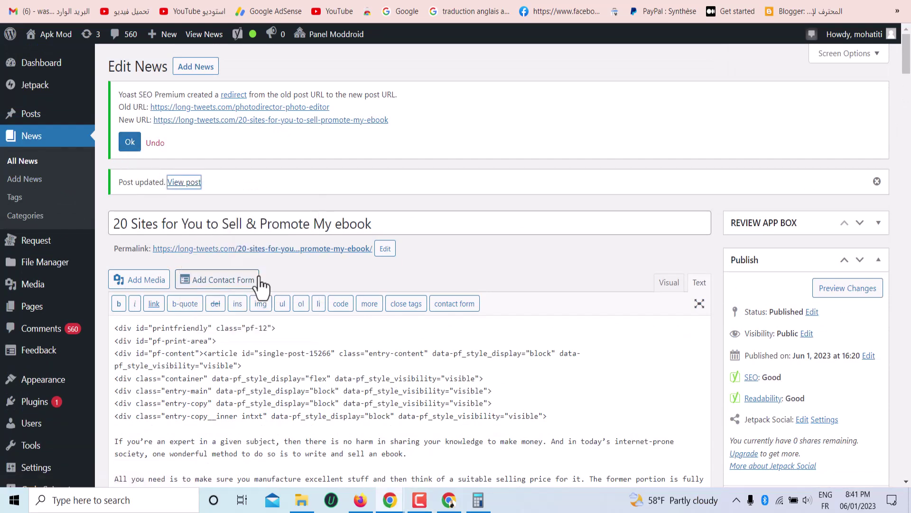
left_click(129, 142)
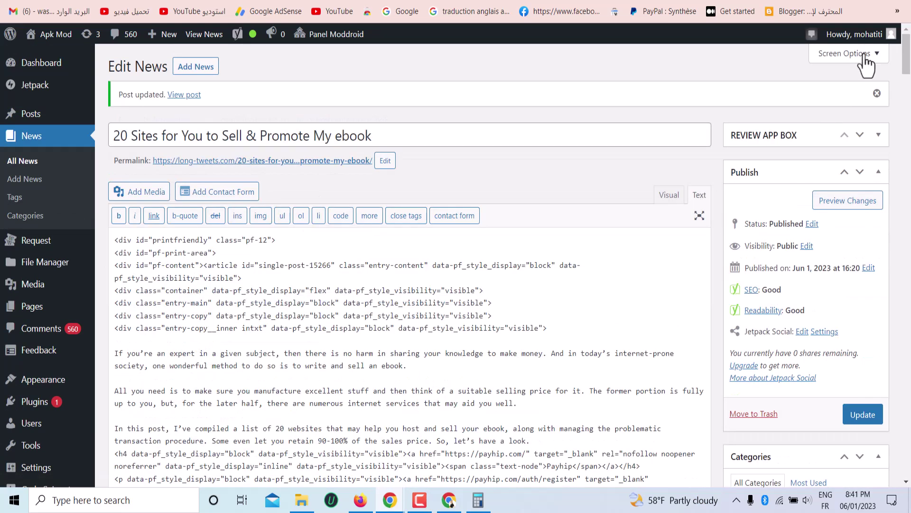
Open a new Incognito window and load the copied article address in it
left_click(907, 2)
left_click(790, 39)
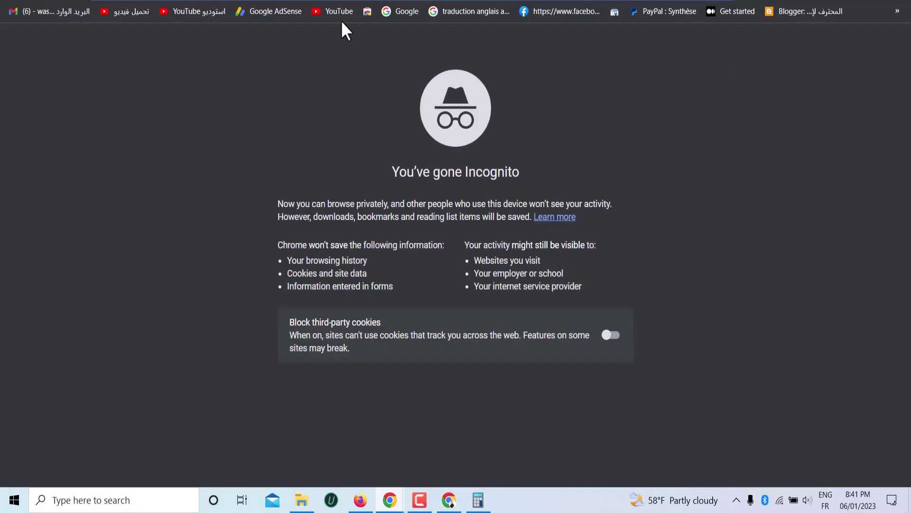
right_click(354, 2)
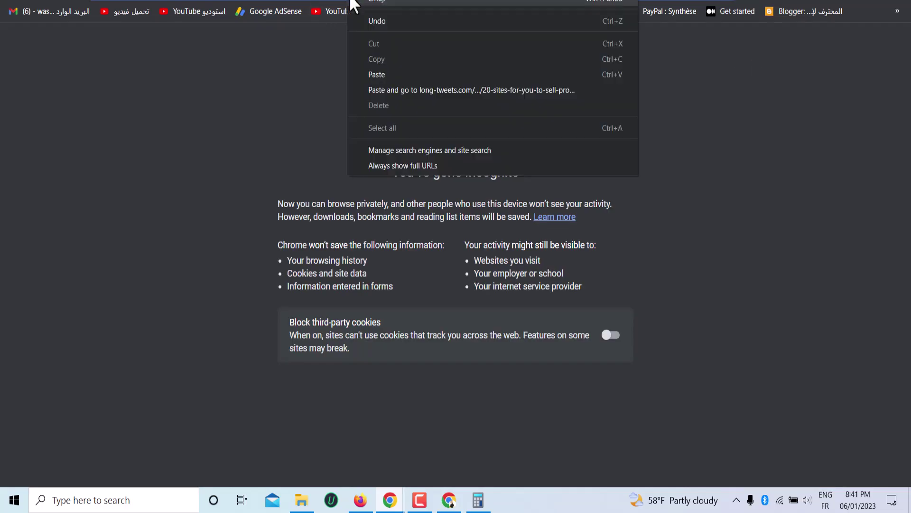
left_click(454, 87)
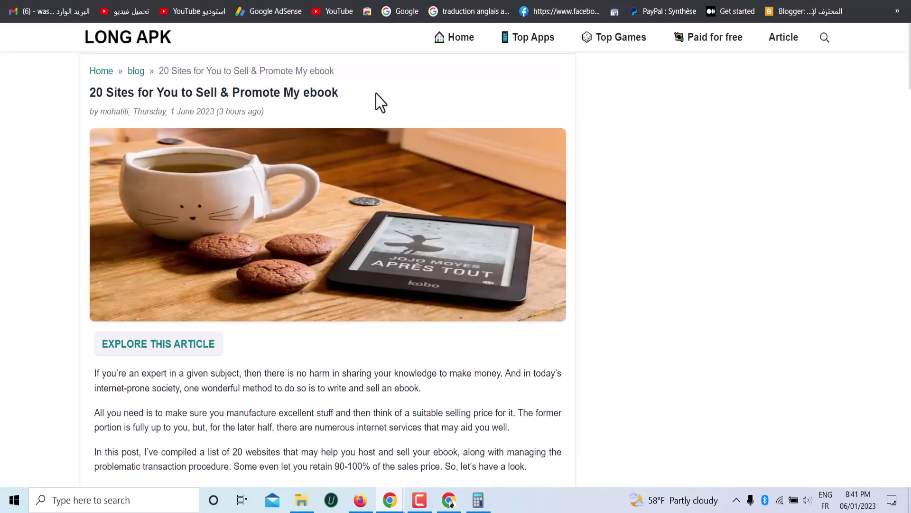
Check the countdown timer text below the "read article about Get Paid to Write" link at the article's end
scroll(416, 142, "down", 20)
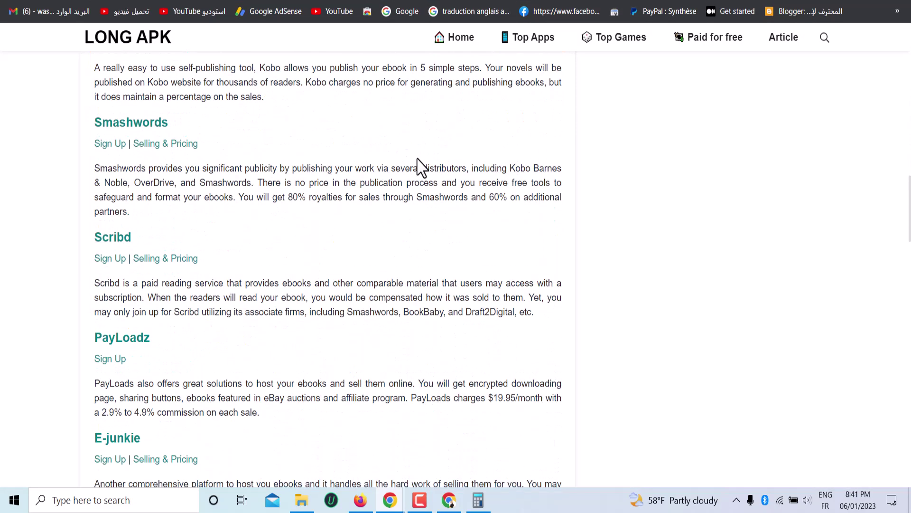
scroll(418, 160, "down", 10)
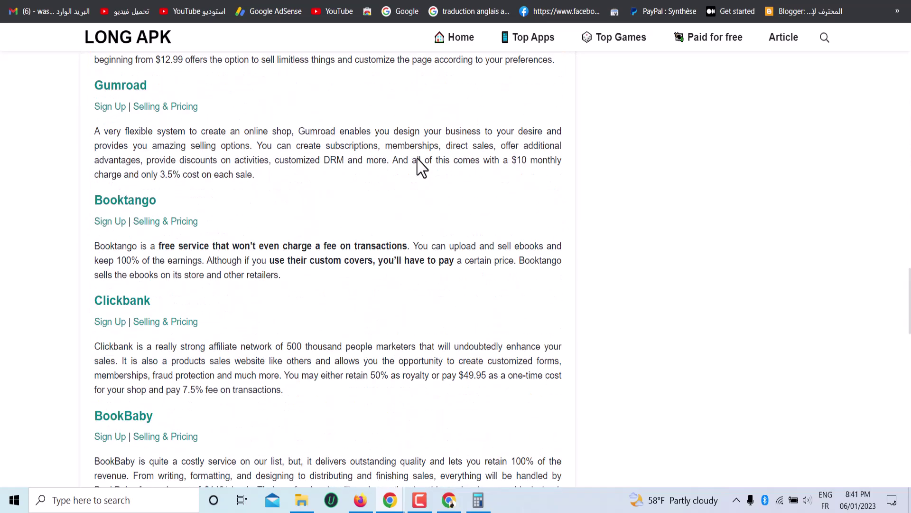
scroll(419, 166, "down", 15)
scroll(418, 158, "up", 5)
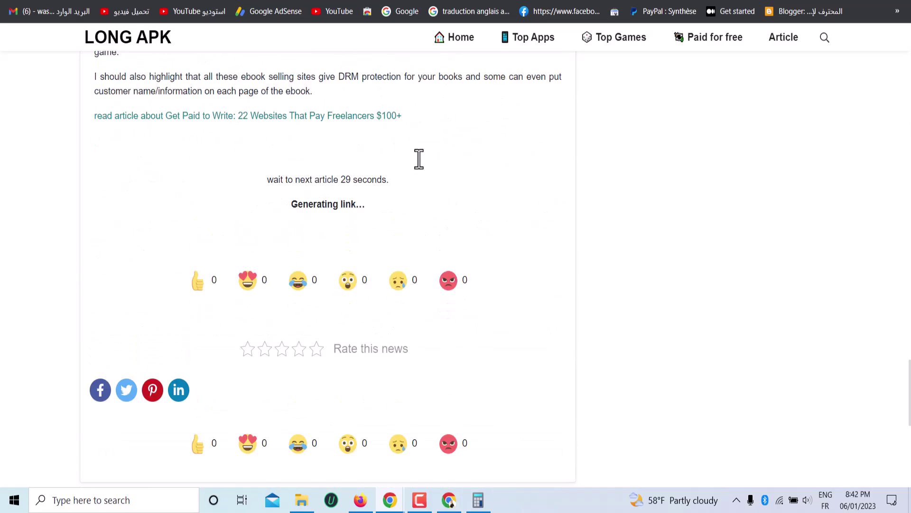
triple_click(313, 178)
double_click(356, 182)
Return to the start of the article and highlight its title "20 Sites for You to Sell & Promote My ebook"
scroll(342, 202, "up", 20)
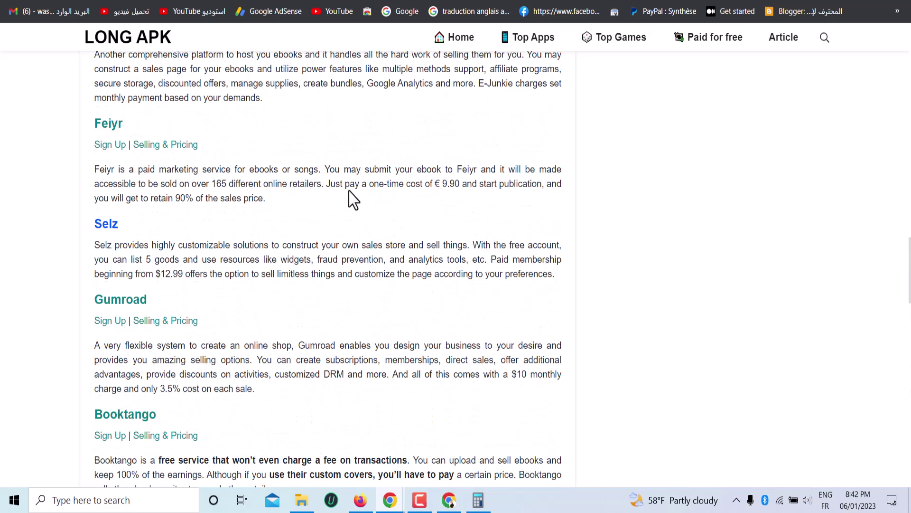
scroll(354, 200, "up", 15)
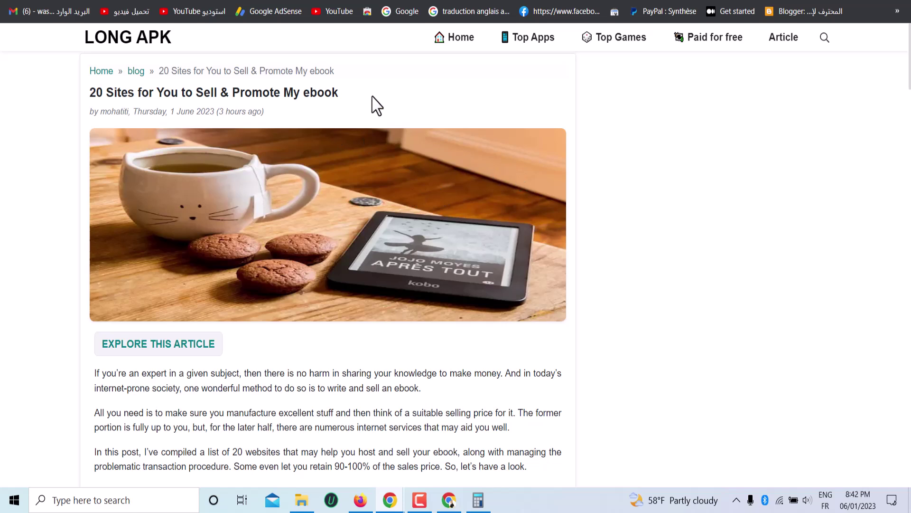
left_click_drag(371, 97, 73, 91)
left_click_drag(340, 92, 210, 94)
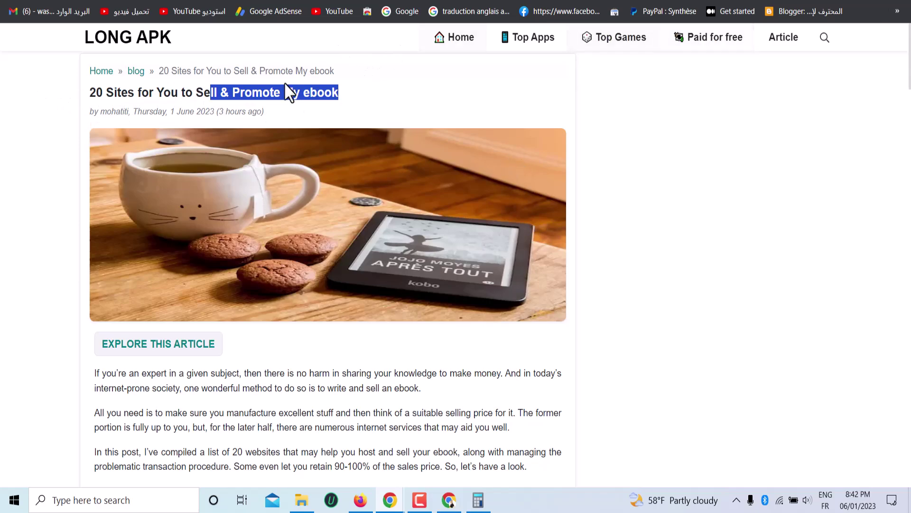
triple_click(270, 92)
right_click(270, 92)
left_click(506, 102)
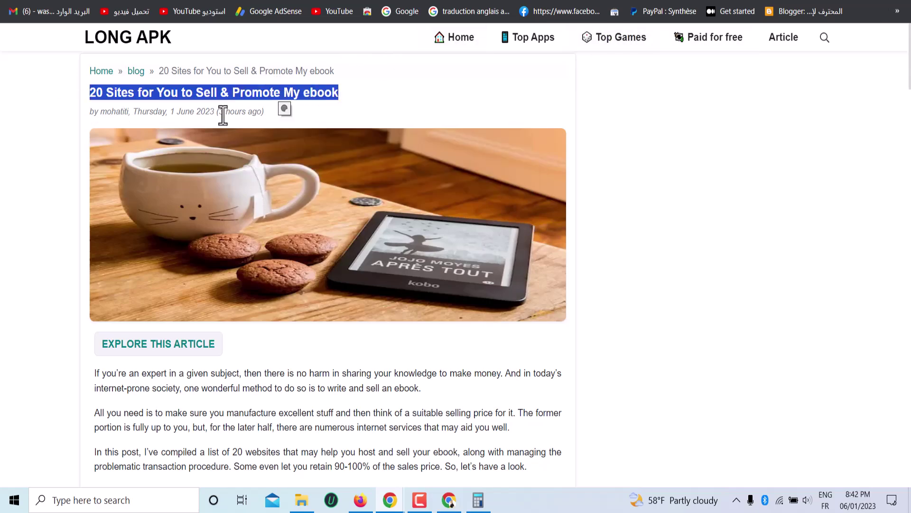
Wait for the countdown at the article's end to run out and follow the "Next article" link
scroll(314, 197, "down", 10)
scroll(316, 198, "down", 20)
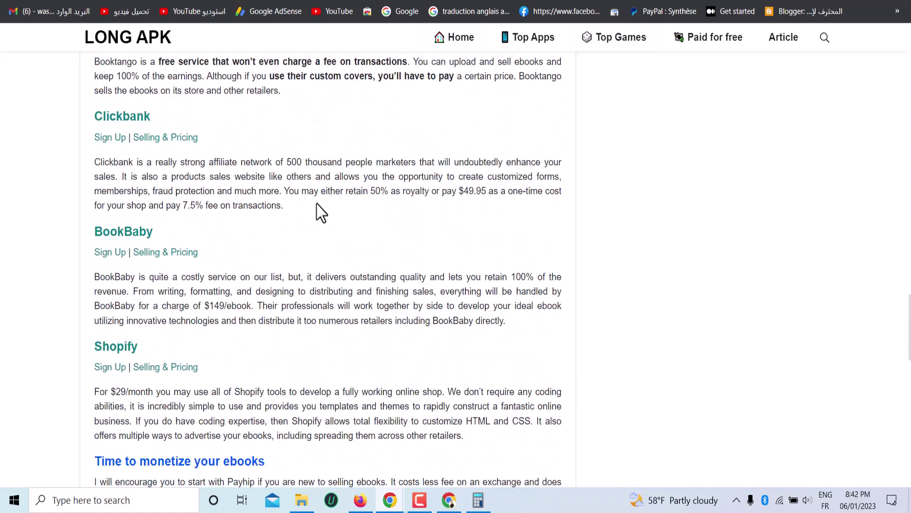
scroll(284, 160, "up", 9)
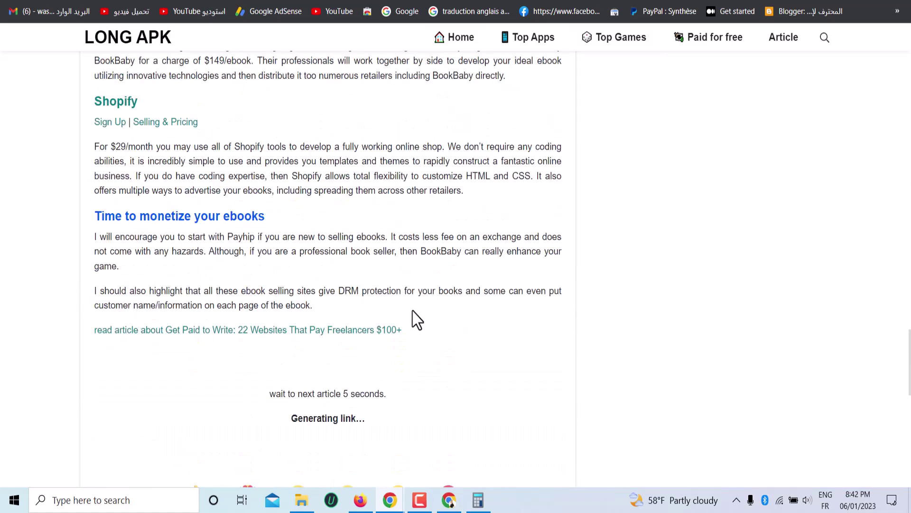
left_click_drag(291, 417, 398, 423)
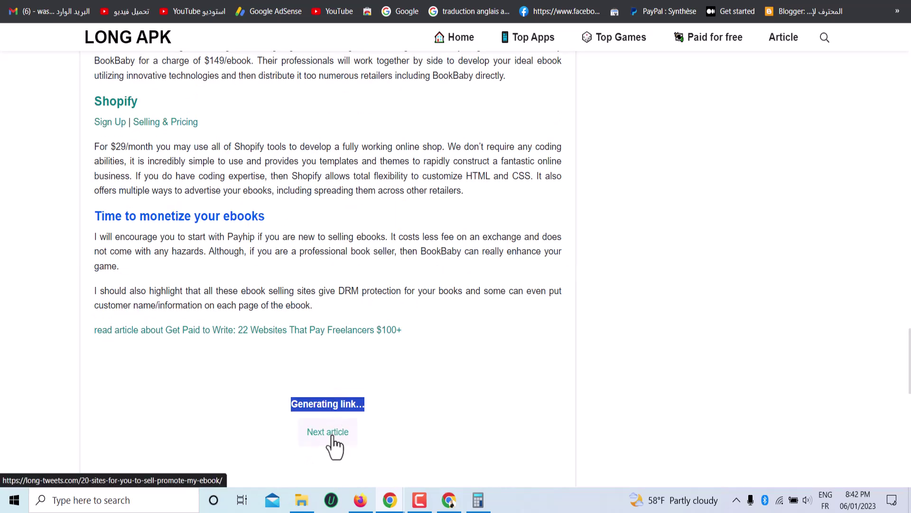
left_click(329, 433)
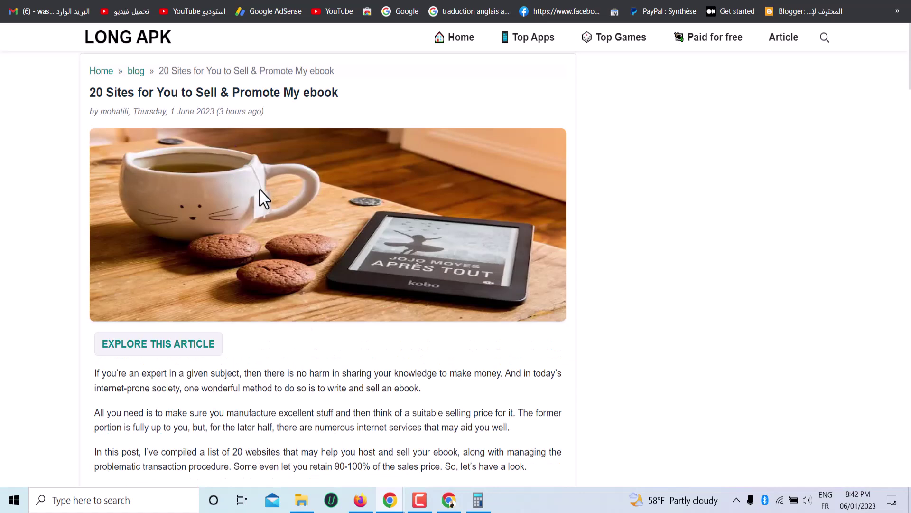
Switch back to the Google Docs document and select the article URL inside the timer code's href attribute
key("alt+Tab")
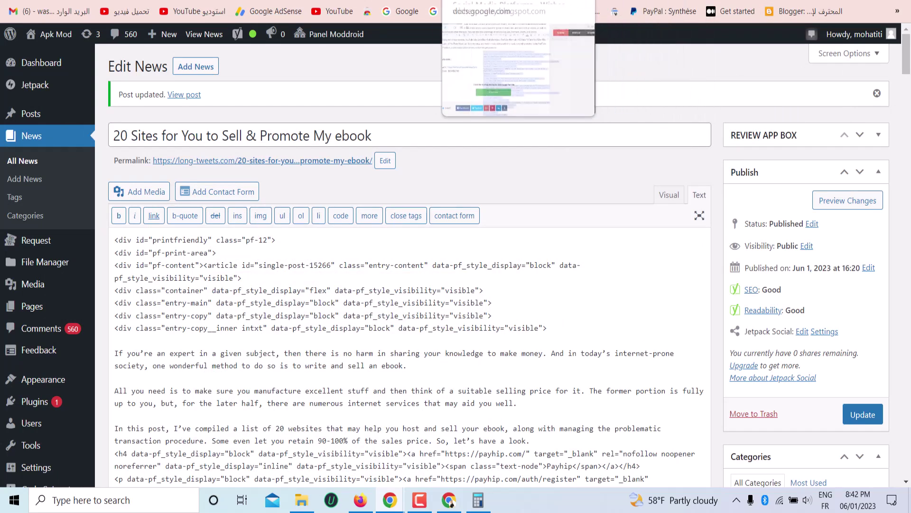
left_click(463, 1)
left_click(398, 205)
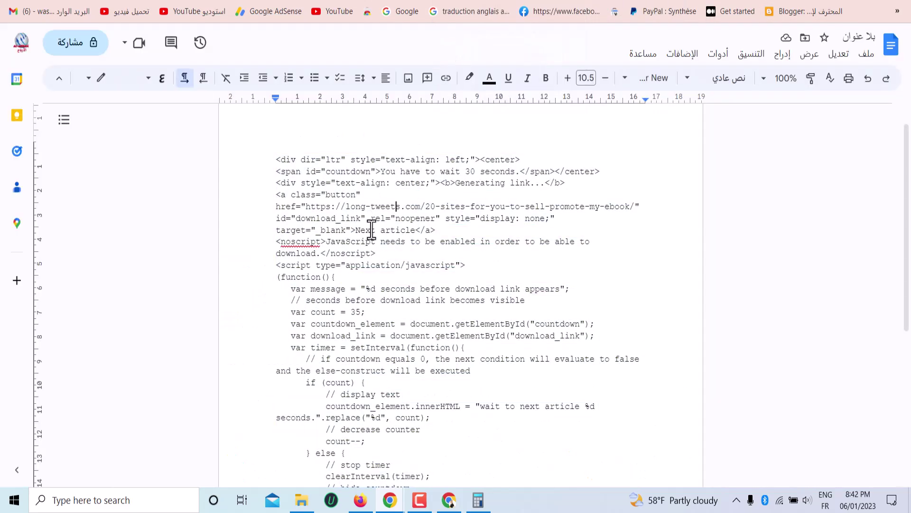
left_click_drag(306, 206, 627, 207)
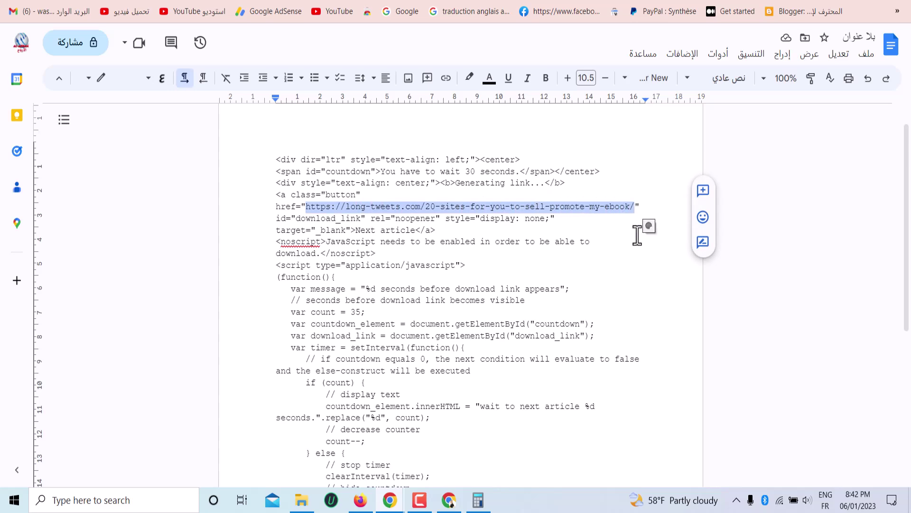
Copy the link address of "10 Top Woodworking Affiliate Programs to get involved with in 2023" from the WordPress News list
left_click(664, 1)
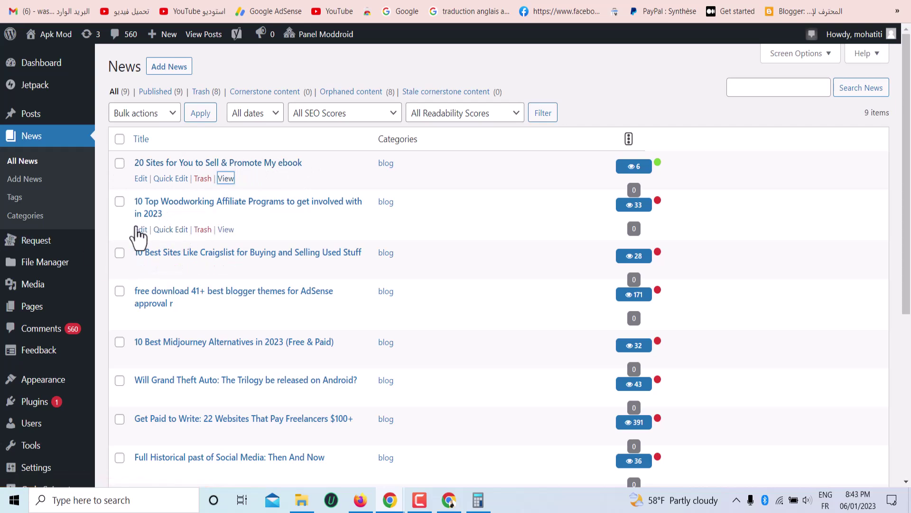
right_click(228, 231)
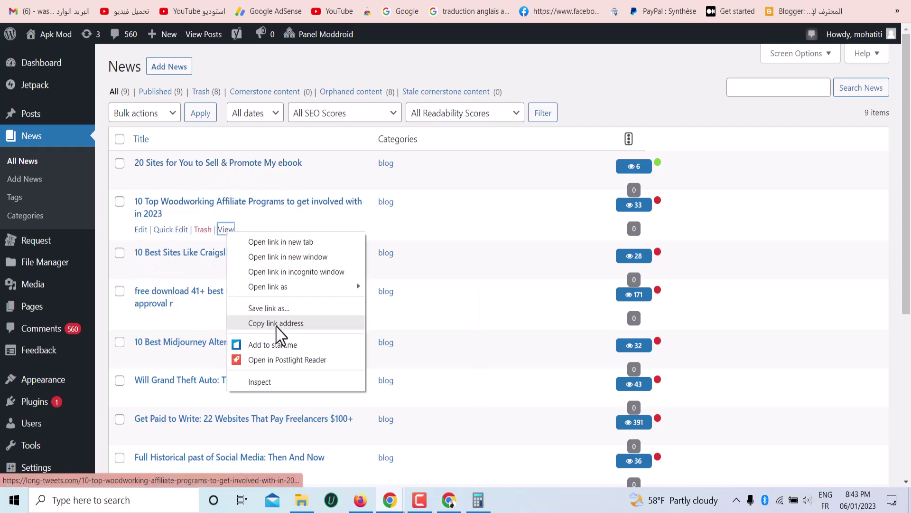
left_click(280, 328)
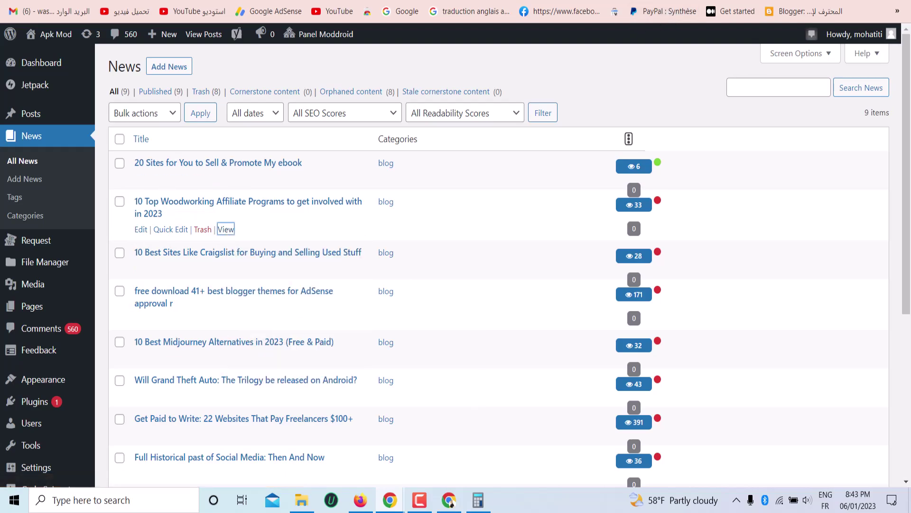
Delete the old countdown code at the end of the article's HTML, keeping the first closing div after the "Get Paid to Write" link
scroll(409, 332, "down", 10)
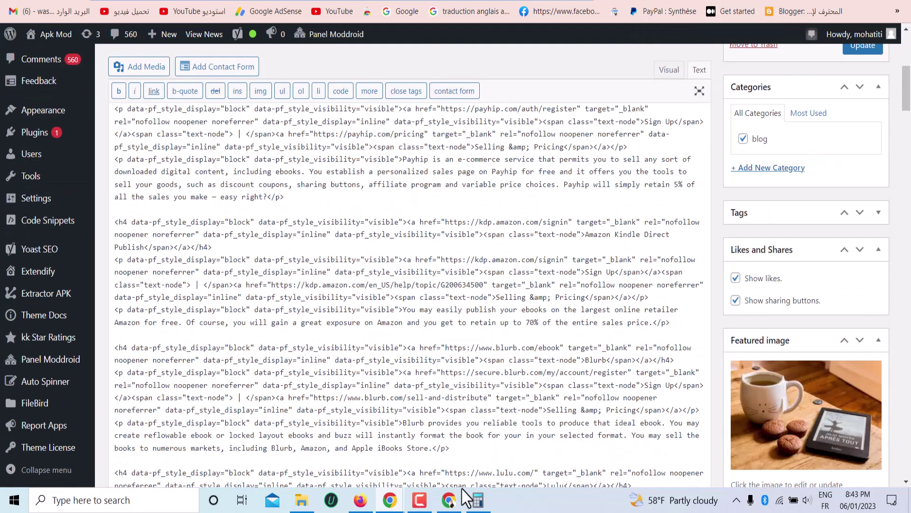
scroll(508, 372, "down", 5)
scroll(520, 356, "down", 8)
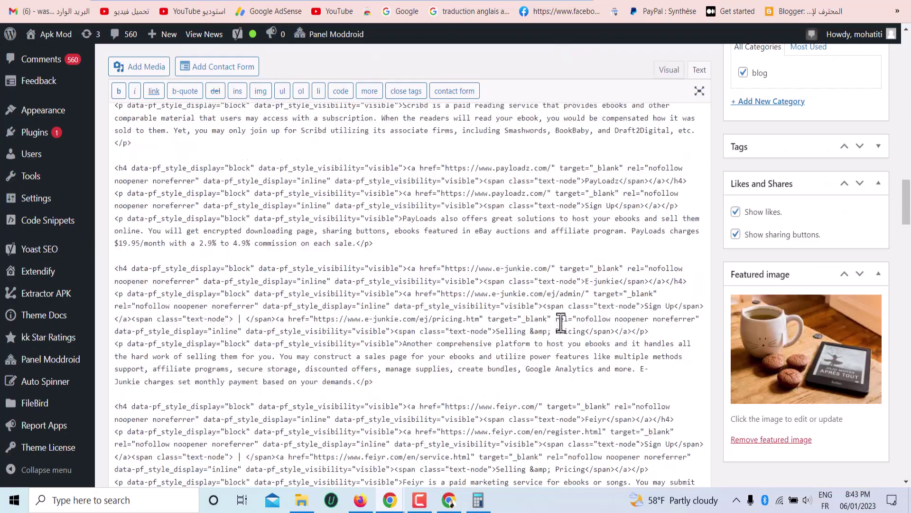
scroll(527, 242, "up", 15)
scroll(524, 251, "down", 20)
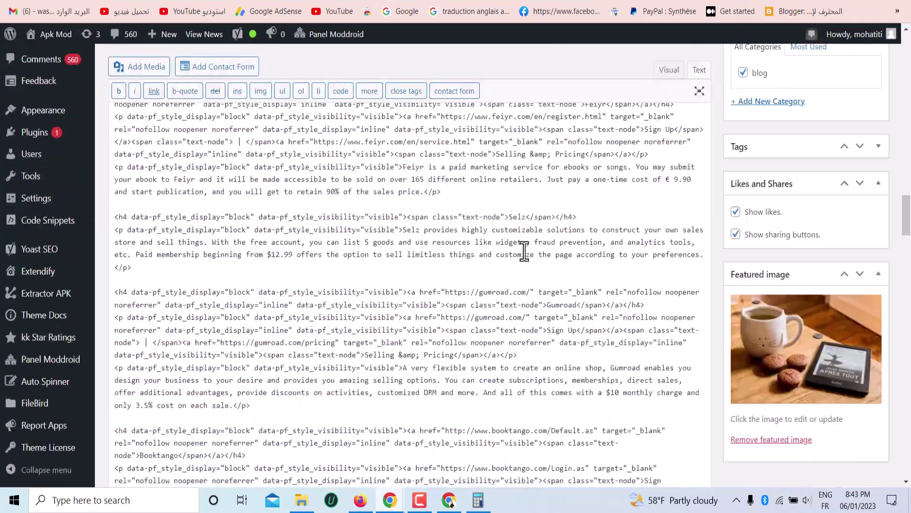
scroll(524, 250, "down", 5)
scroll(523, 251, "up", 15)
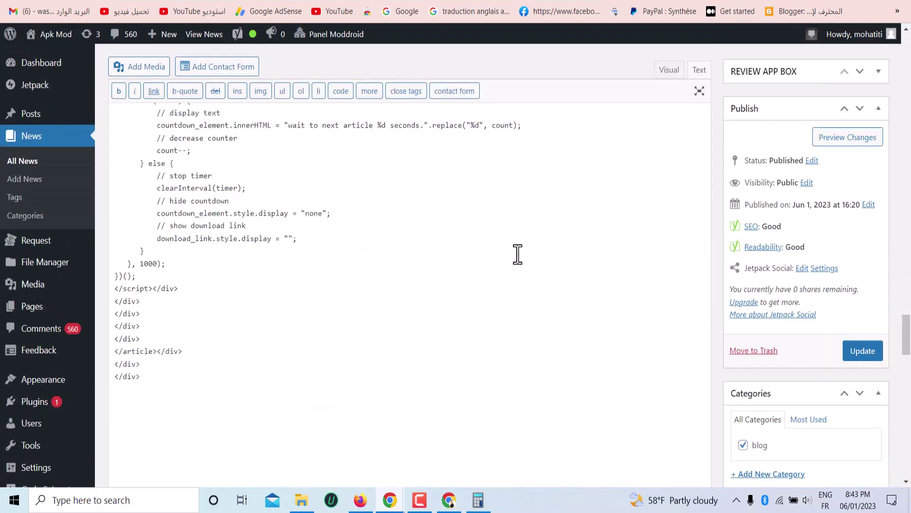
scroll(440, 261, "down", 4)
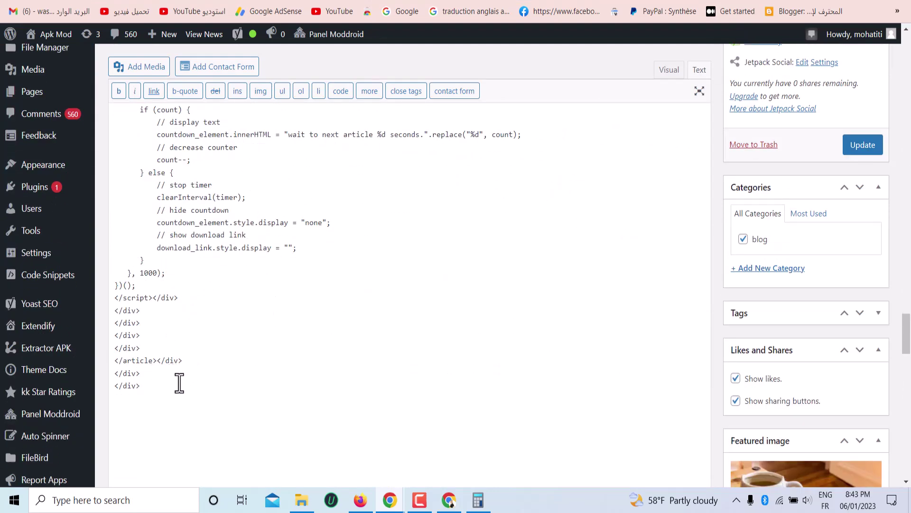
left_click_drag(170, 392, 126, 152)
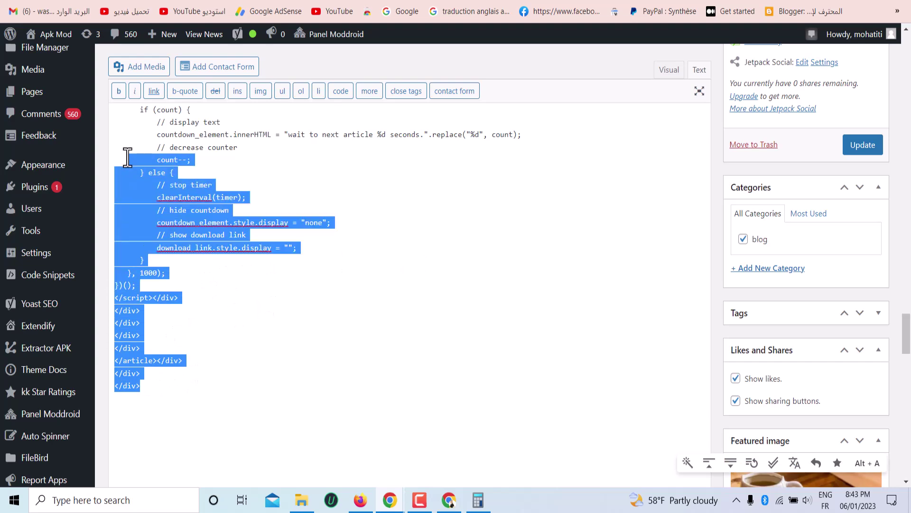
scroll(190, 190, "up", 10)
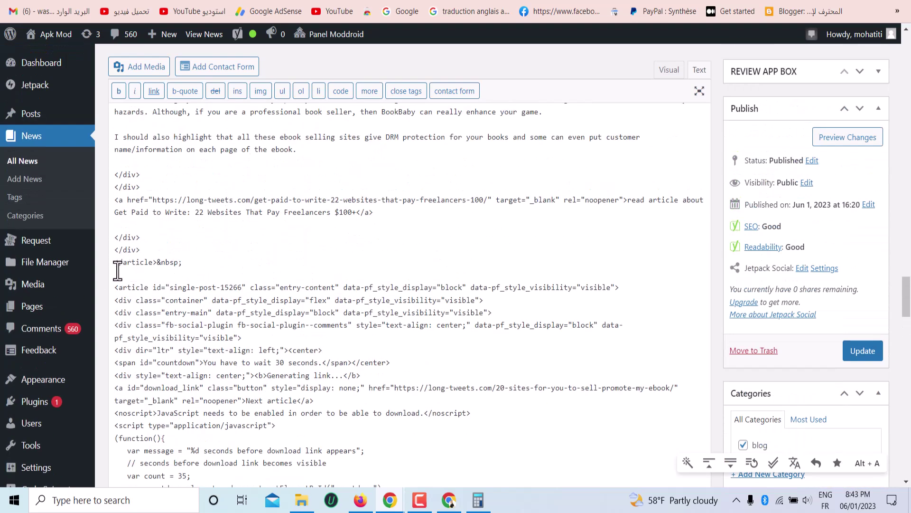
left_click_drag(115, 252, 136, 274)
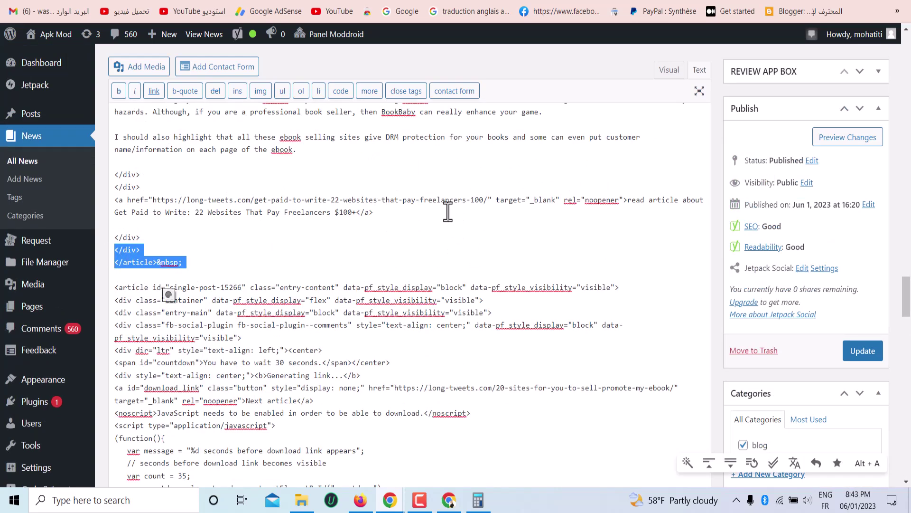
left_click_drag(113, 238, 272, 457)
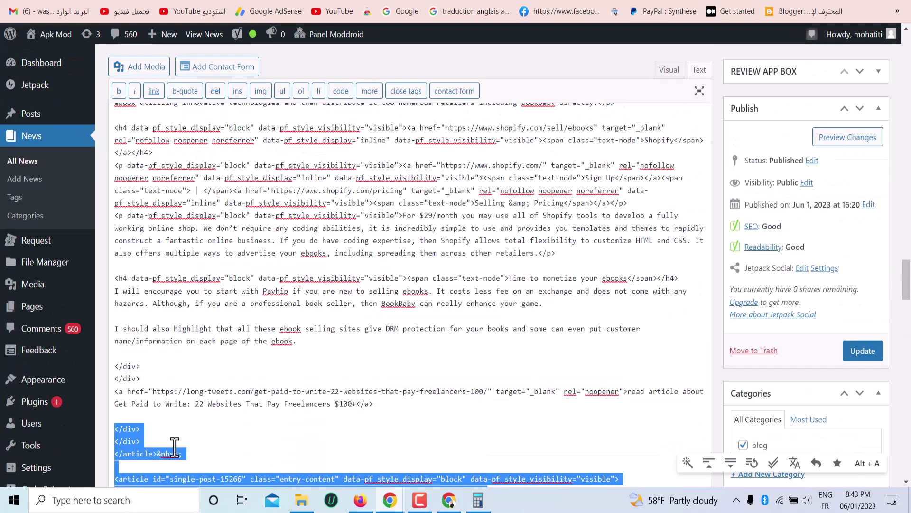
left_click(124, 443)
scroll(114, 445, "down", 5)
scroll(142, 396, "down", 5)
scroll(173, 401, "up", 10)
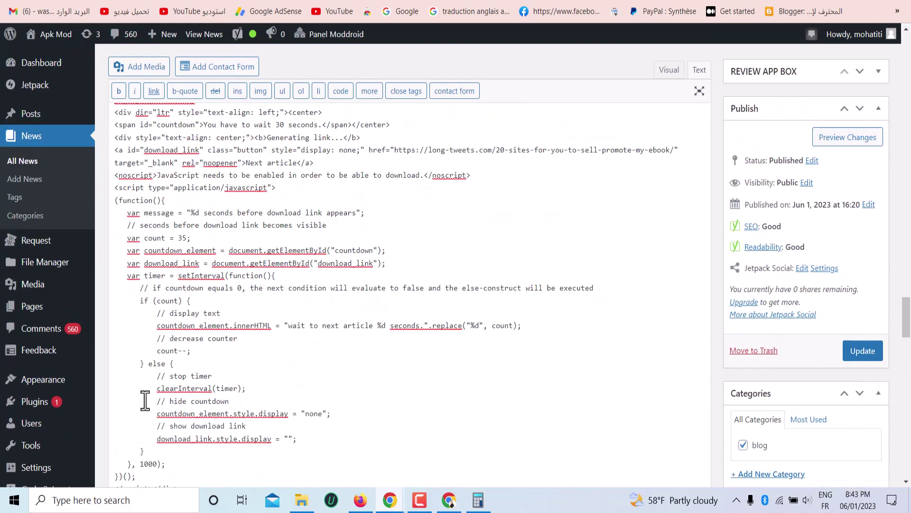
key("shift+ctrl+End")
key("Delete")
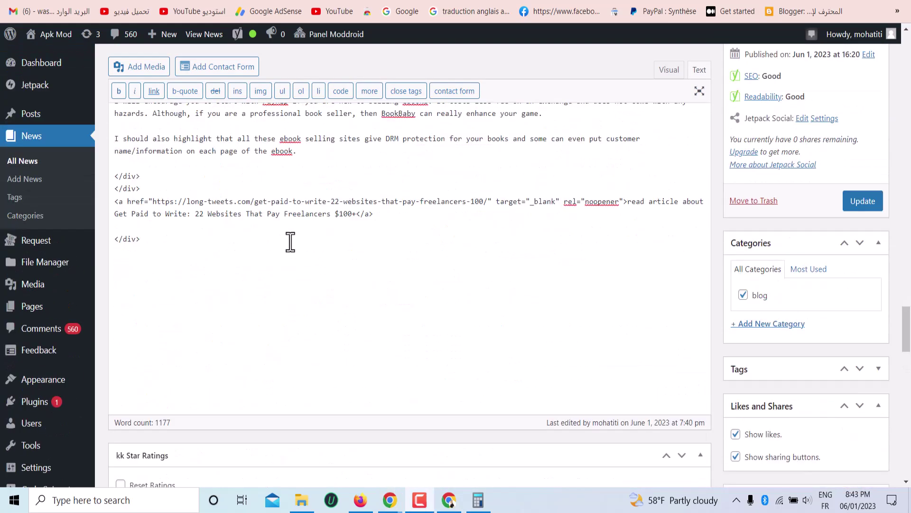
Paste the copied woodworking article link below the last closing div, and replace the href URL in the Google Docs timer code with it
right_click(169, 265)
left_click(215, 362)
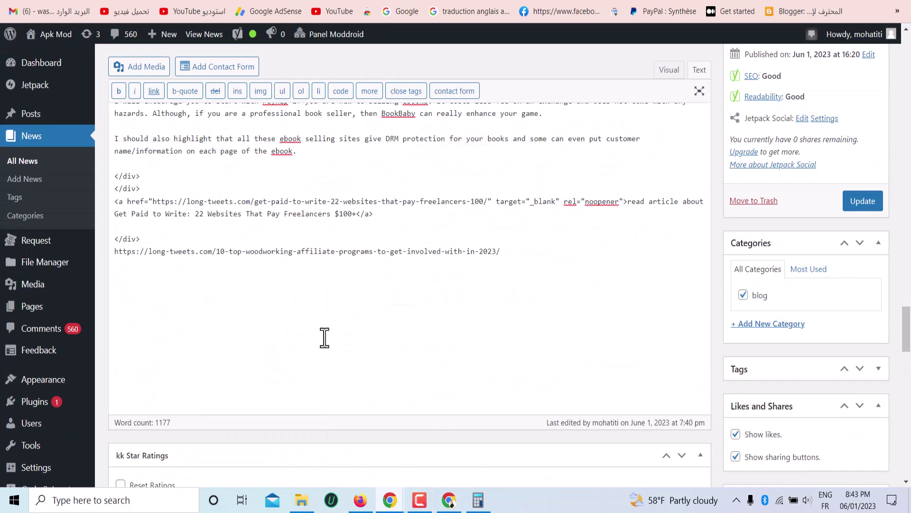
key("ctrl+Tab")
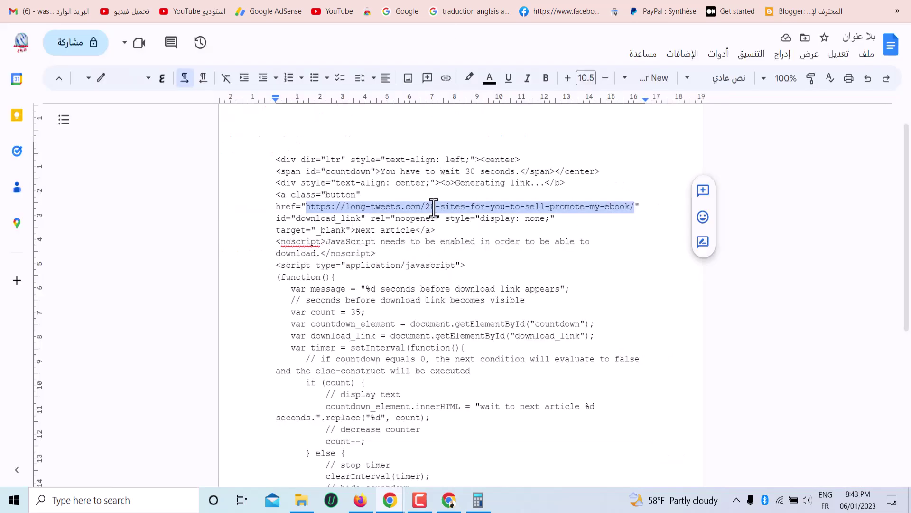
right_click(550, 206)
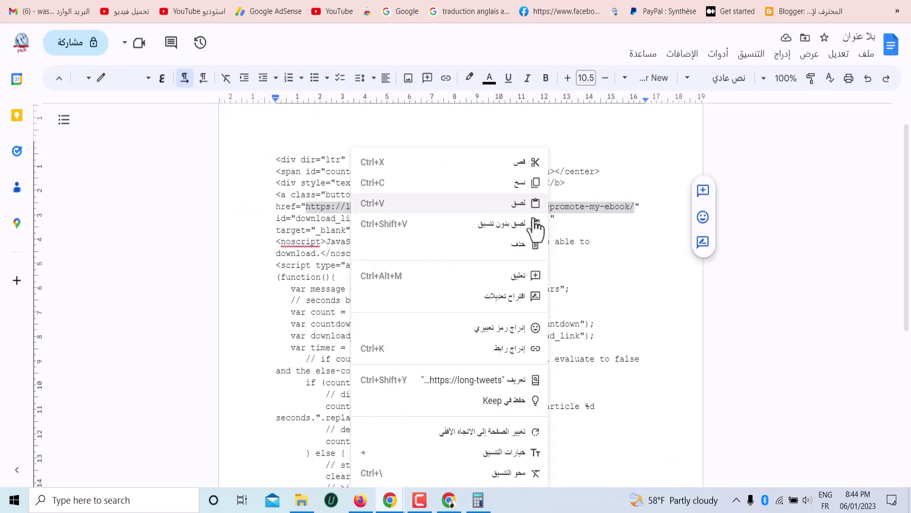
left_click(523, 208)
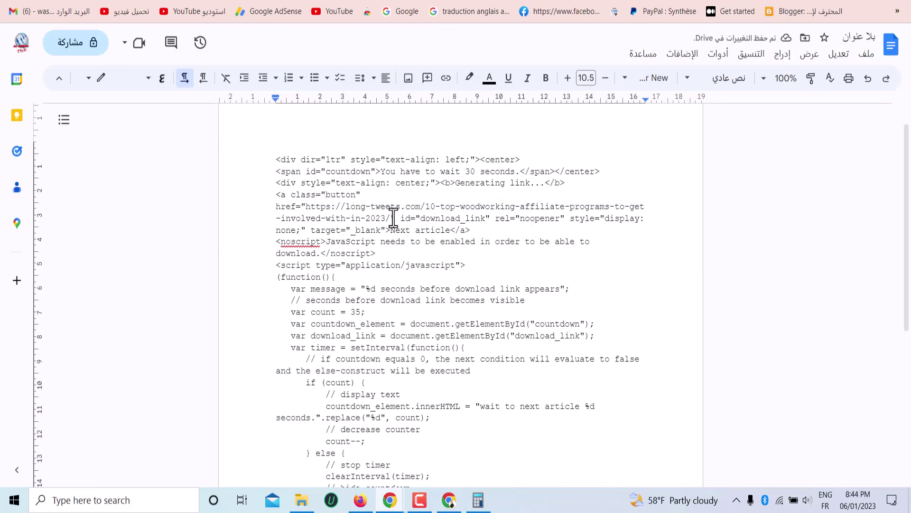
Copy the entire timer code from the Google Docs document, from the opening div to the final closing div
left_click_drag(394, 218, 319, 205)
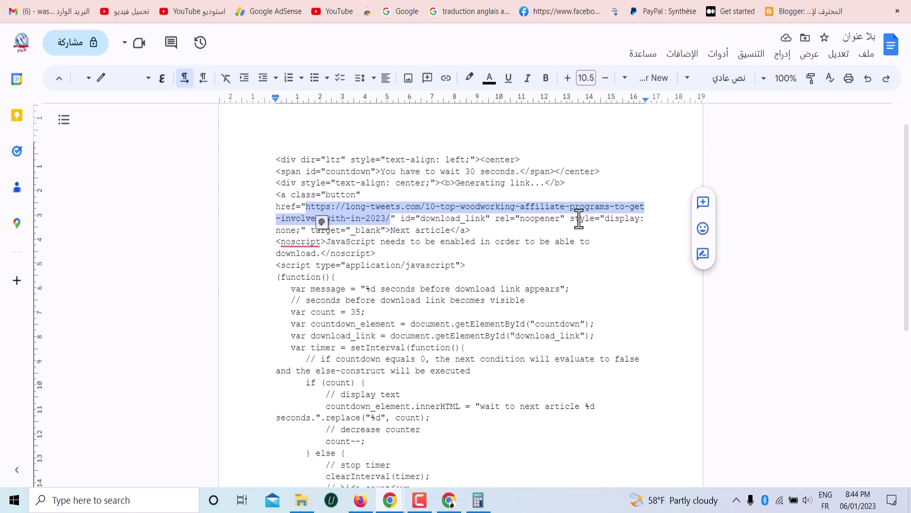
left_click_drag(277, 158, 497, 505)
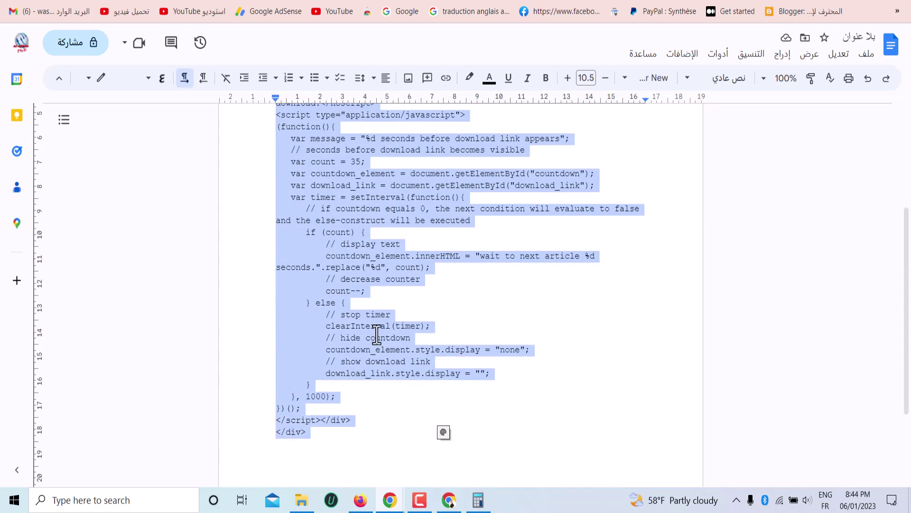
right_click(380, 286)
left_click(332, 181)
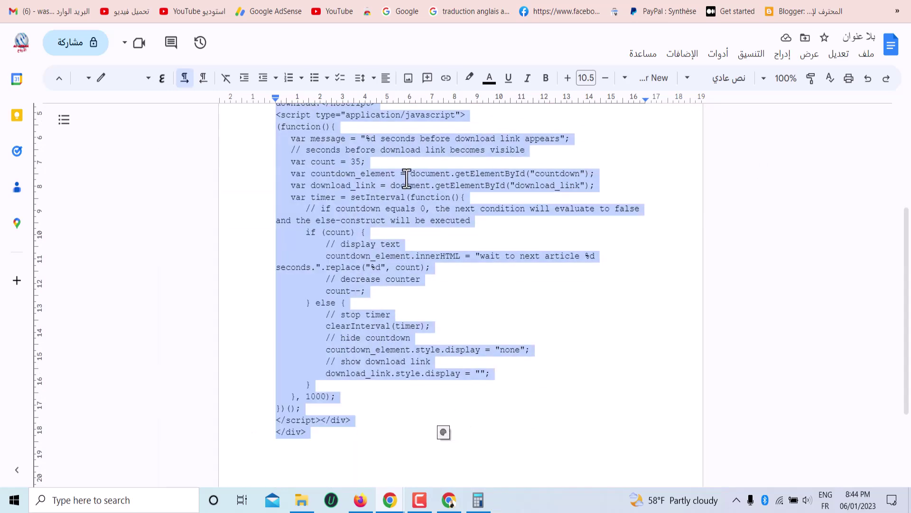
Return to the WordPress editor and replace the loose woodworking link at the end of the article with the copied timer code
left_click(738, 8)
triple_click(219, 251)
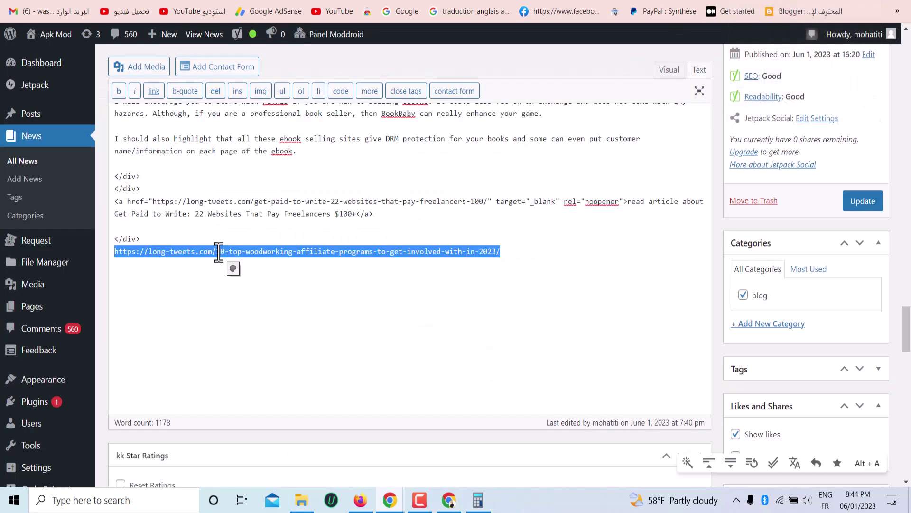
key("BackSpace")
key("ctrl+v")
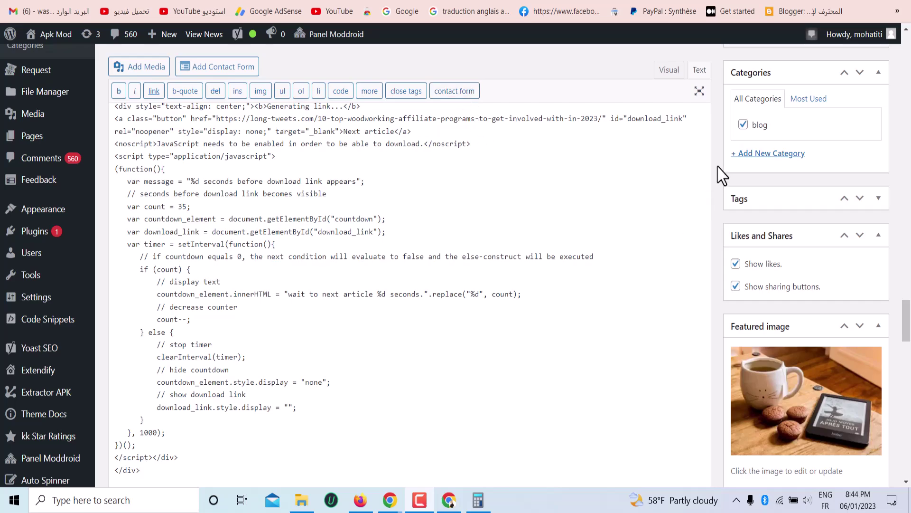
Copy the article title "20 Sites for You to Sell & Promote My ebook" and paste it over the existing slug
scroll(693, 200, "up", 20)
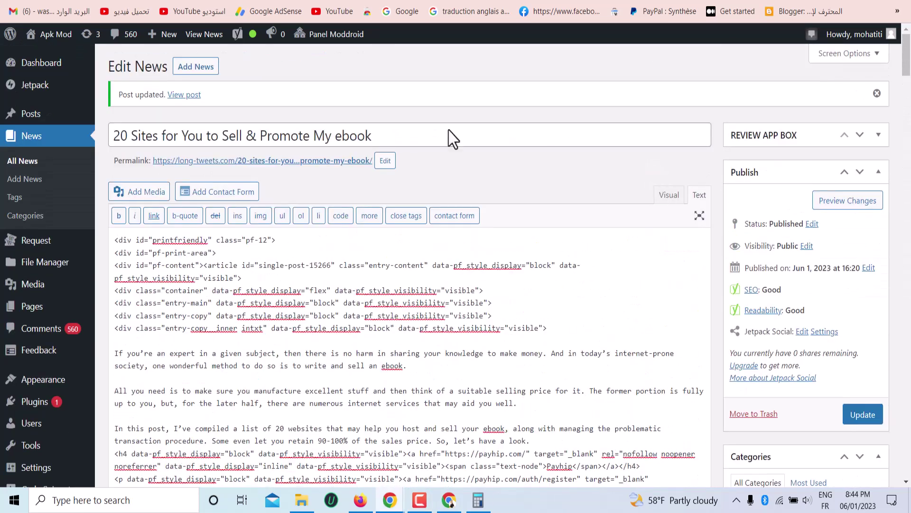
triple_click(150, 137)
right_click(151, 138)
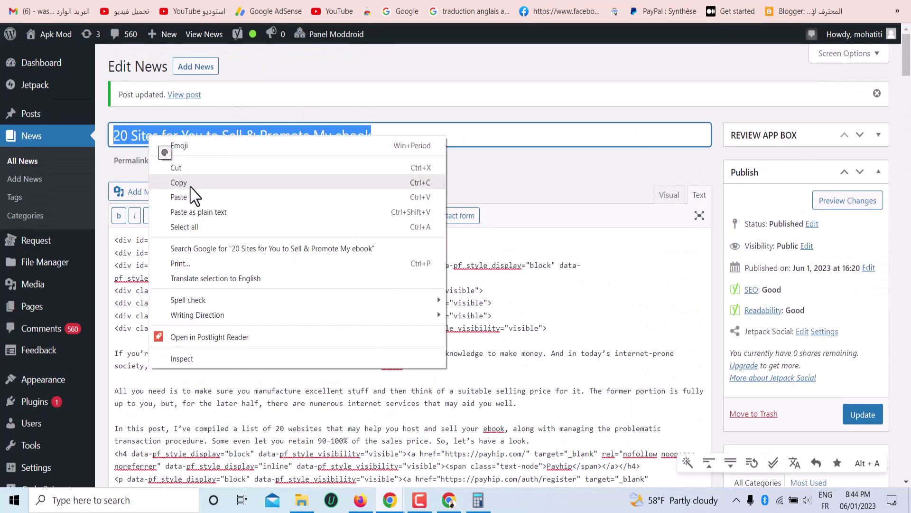
left_click(191, 187)
scroll(565, 394, "down", 20)
left_click(255, 345)
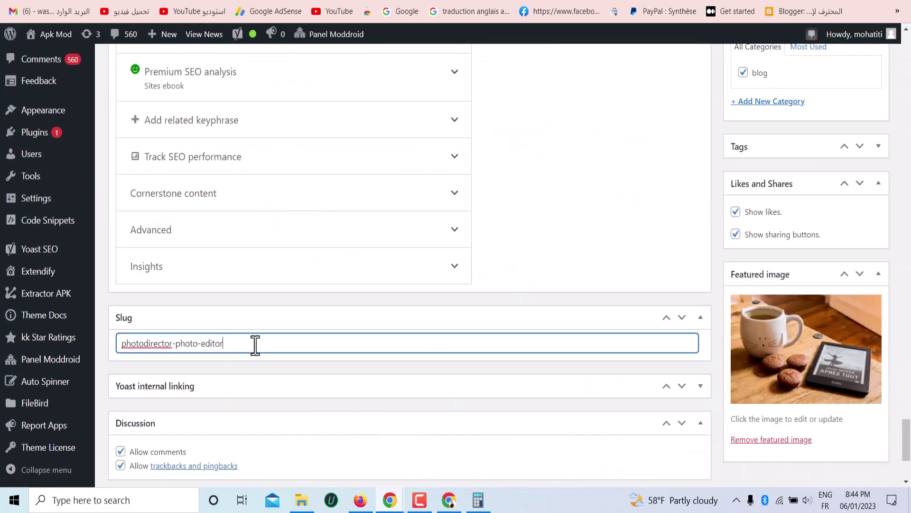
triple_click(255, 345)
right_click(255, 345)
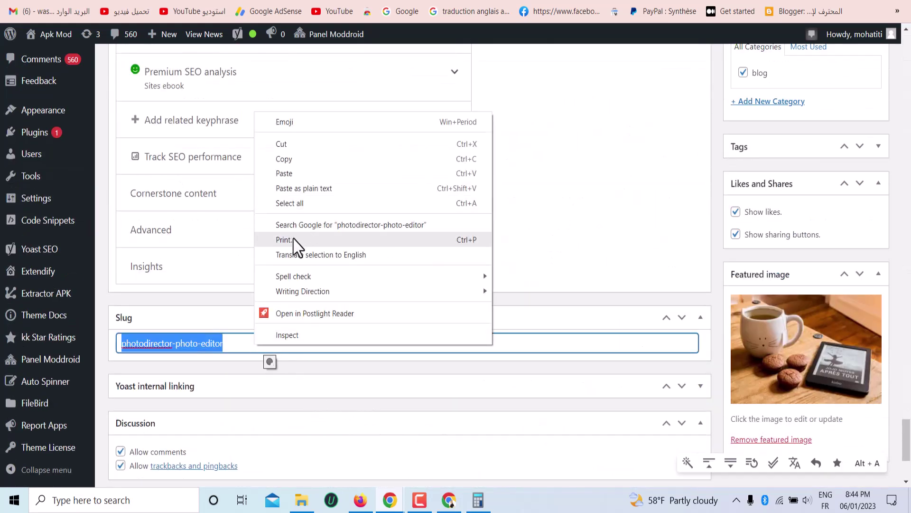
left_click(294, 174)
Check the inserted timer code in the article's HTML and update the published post
scroll(904, 280, "up", 6)
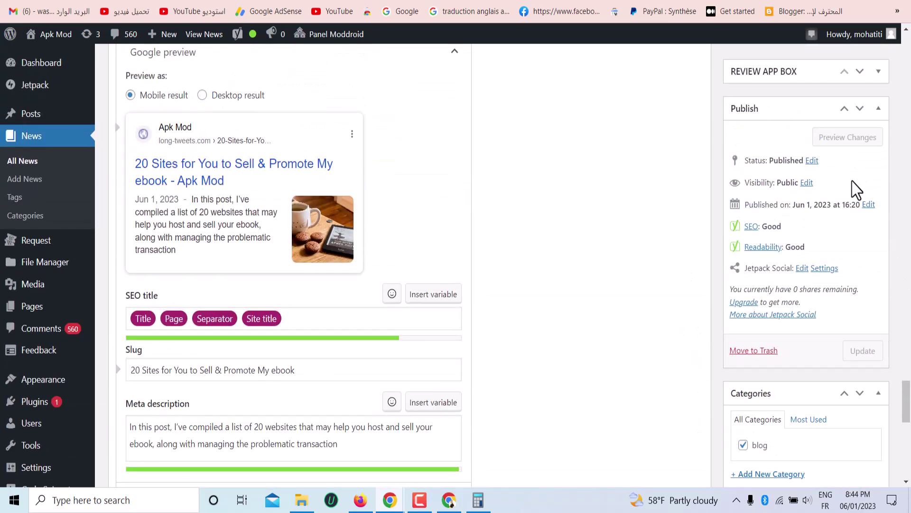
scroll(850, 233, "down", 12)
scroll(850, 235, "up", 9)
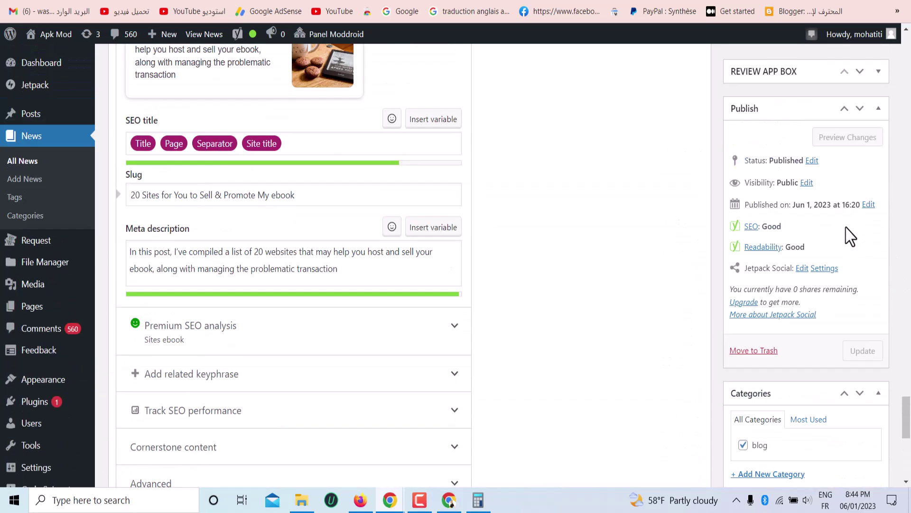
scroll(852, 236, "up", 10)
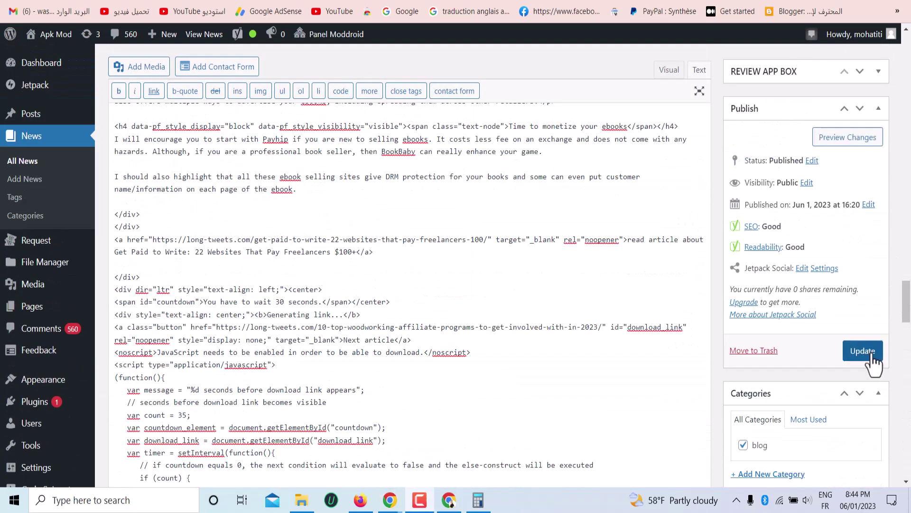
left_click(862, 351)
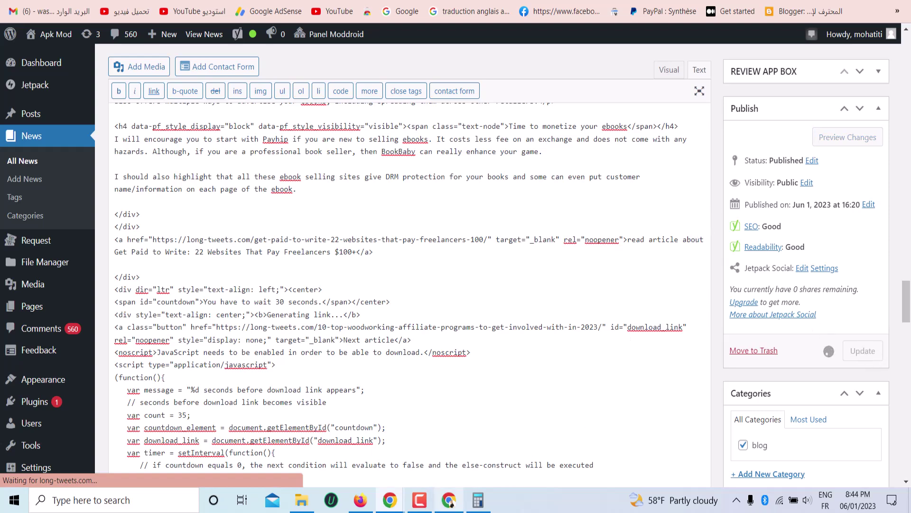
Close the old article window and reopen "20 Sites for You to Sell & Promote My ebook" from the LONG APK site's article list
left_click(446, 498)
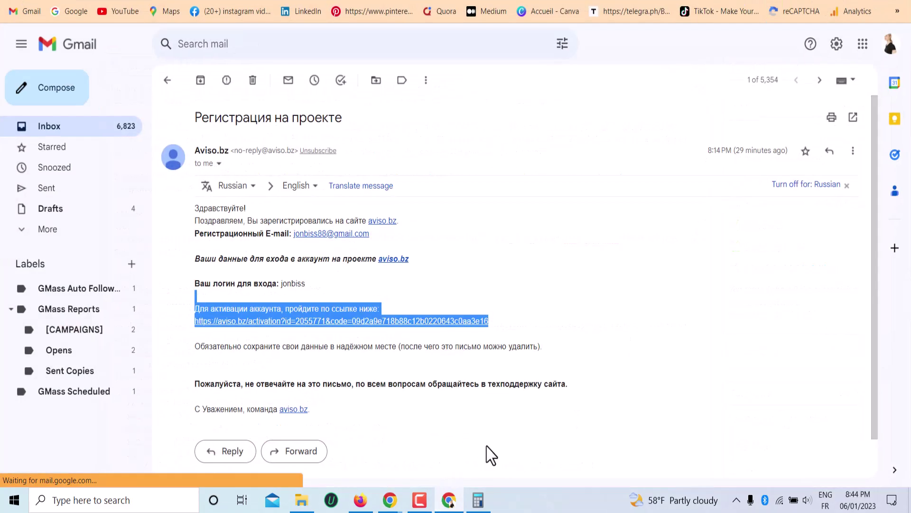
mouse_move(390, 499)
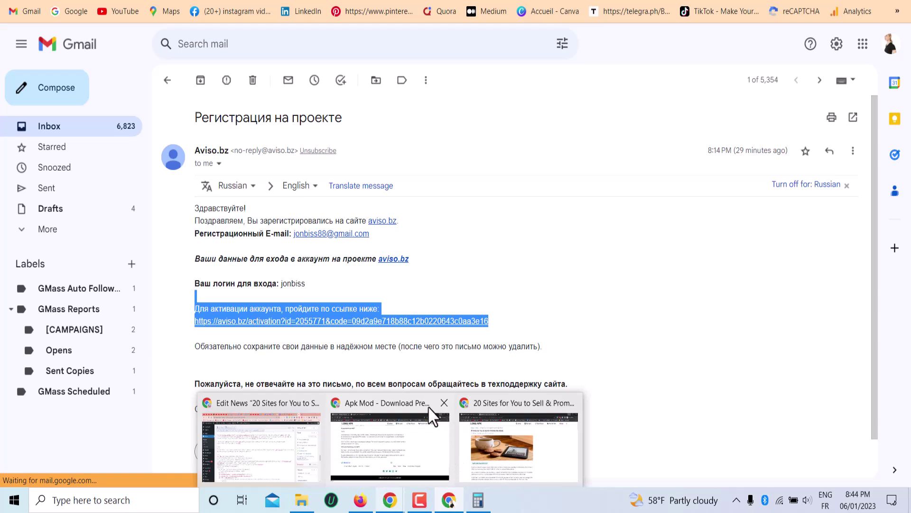
mouse_move(576, 411)
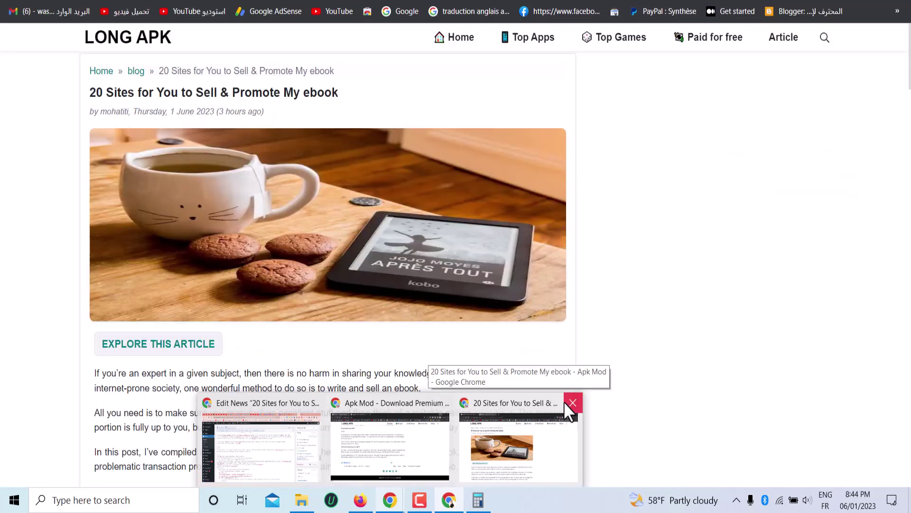
left_click(573, 403)
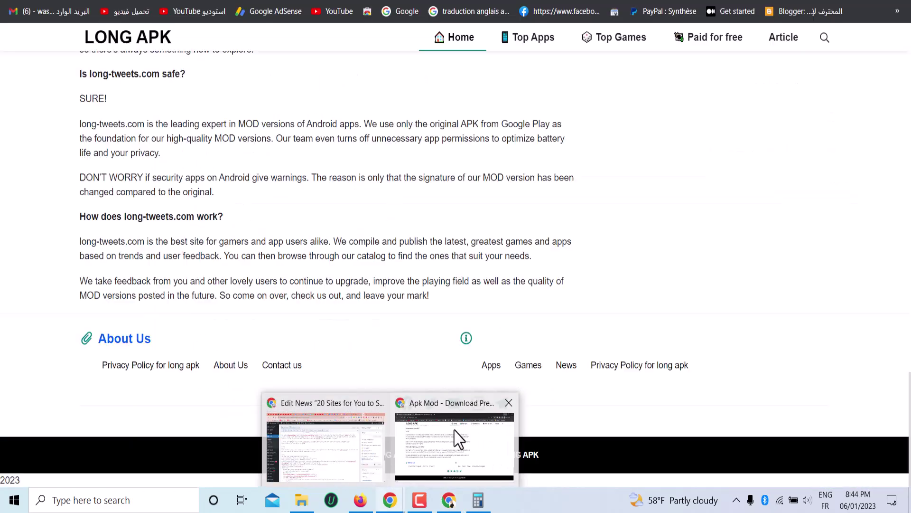
left_click(458, 437)
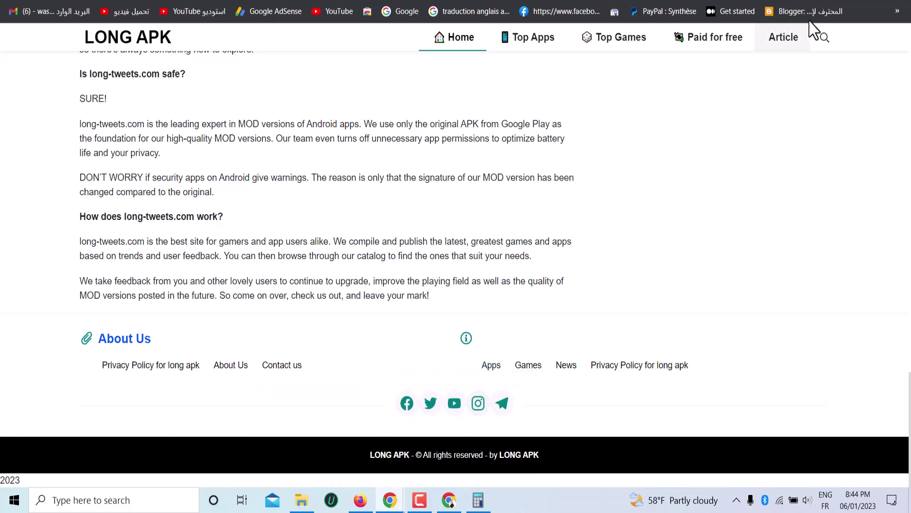
left_click(766, 48)
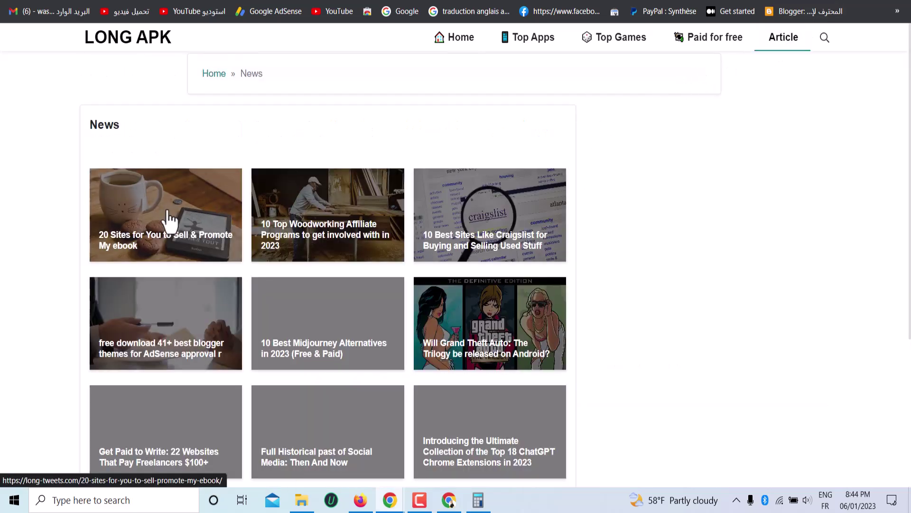
left_click(162, 230)
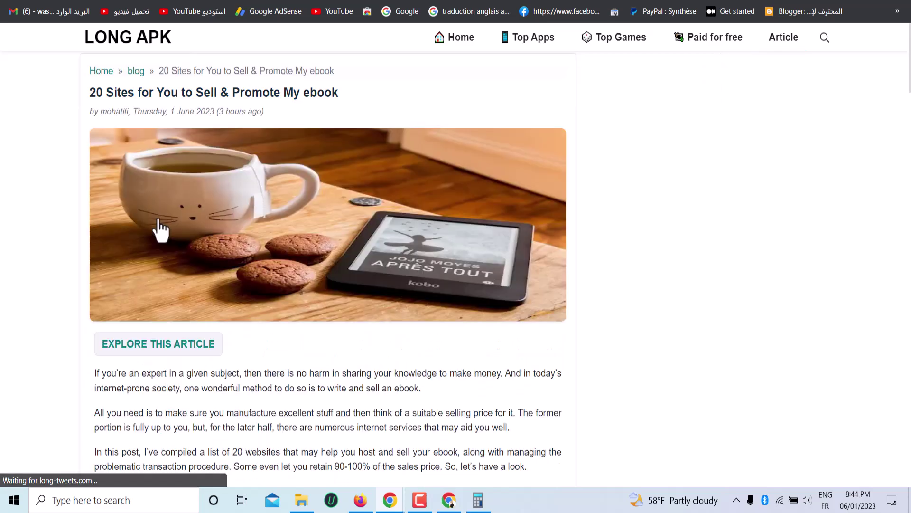
Examine the countdown timer and link-generation text at the end of the published ebook article
scroll(315, 254, "down", 15)
scroll(316, 257, "down", 20)
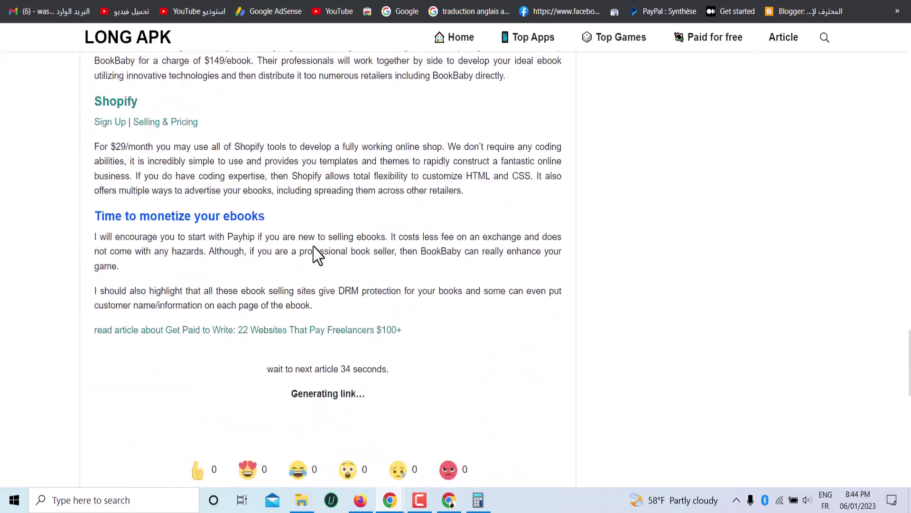
scroll(313, 257, "up", 10)
scroll(315, 259, "up", 4)
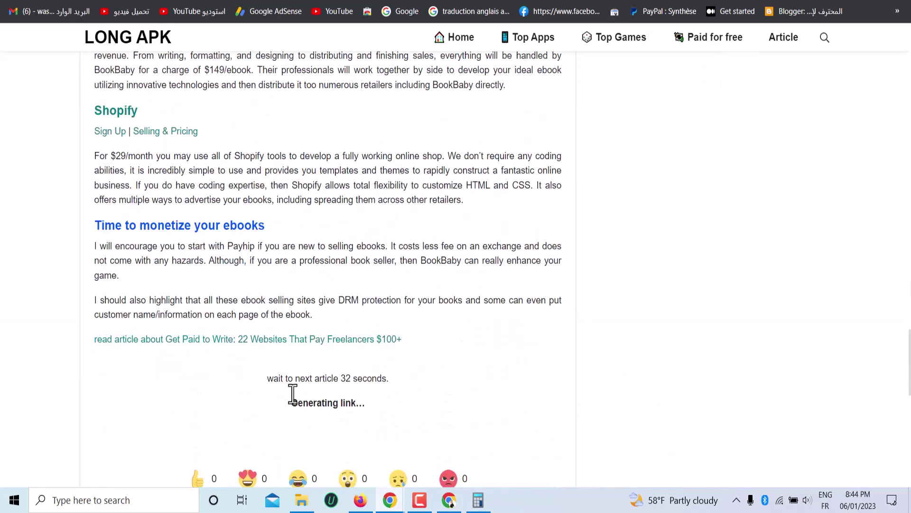
left_click_drag(268, 378, 399, 418)
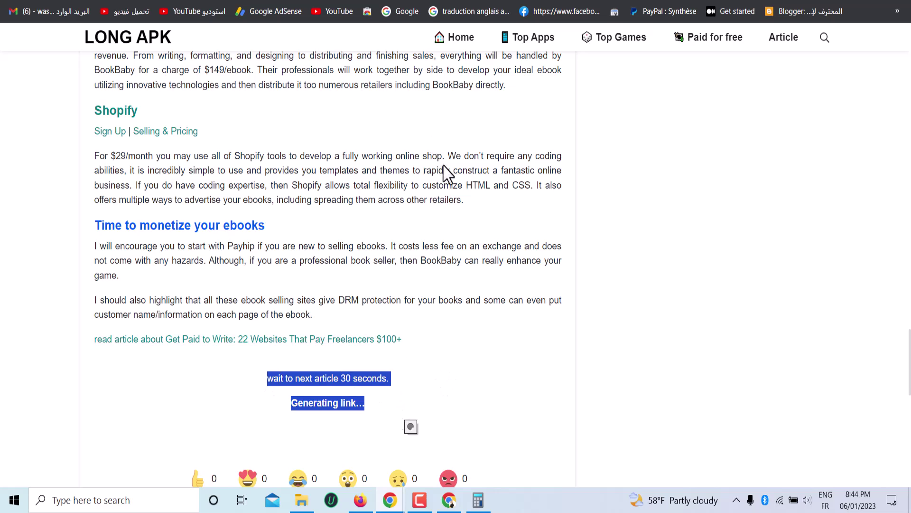
key("alt+Tab")
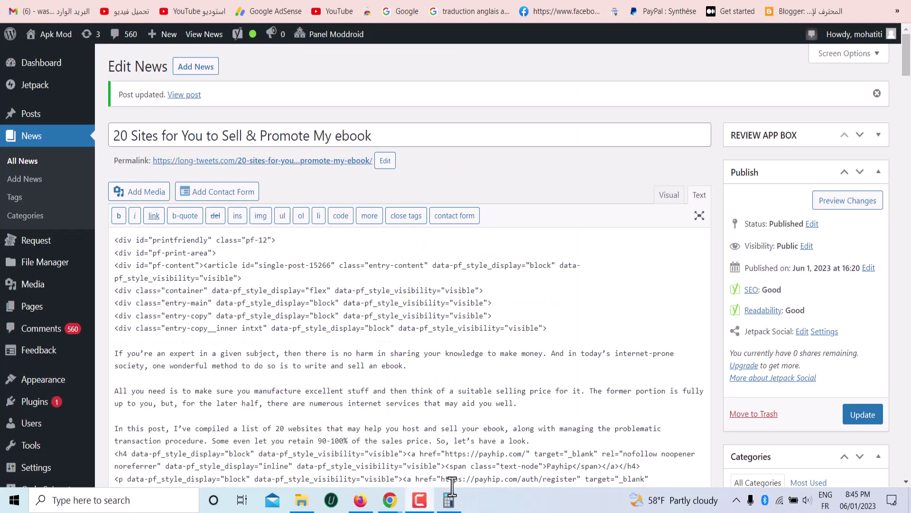
mouse_move(392, 500)
left_click(428, 470)
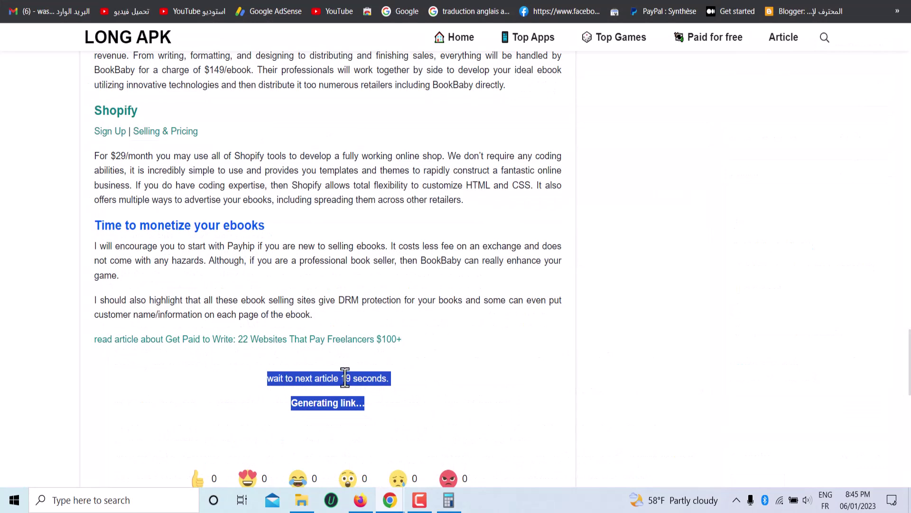
left_click_drag(345, 379, 355, 383)
left_click_drag(303, 426, 368, 415)
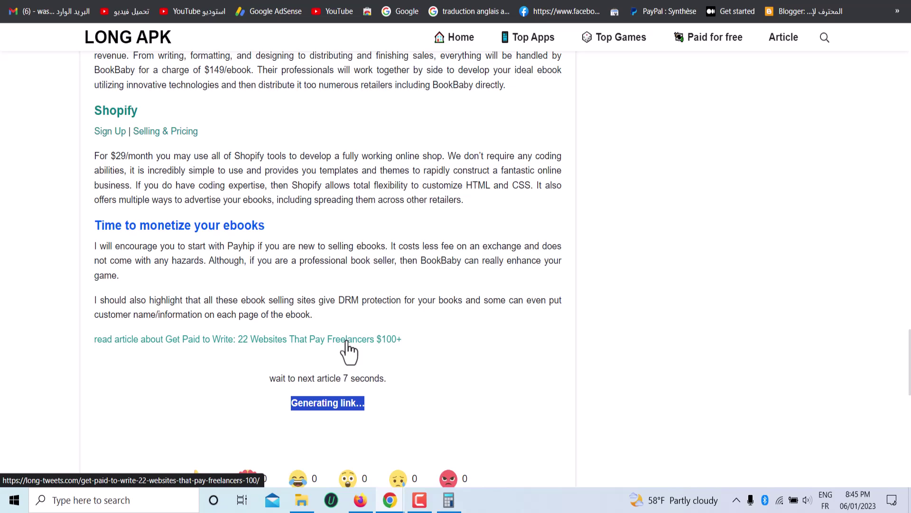
Let the countdown at the end of the ebook article finish and follow its "Next article" link
scroll(338, 387, "up", 20)
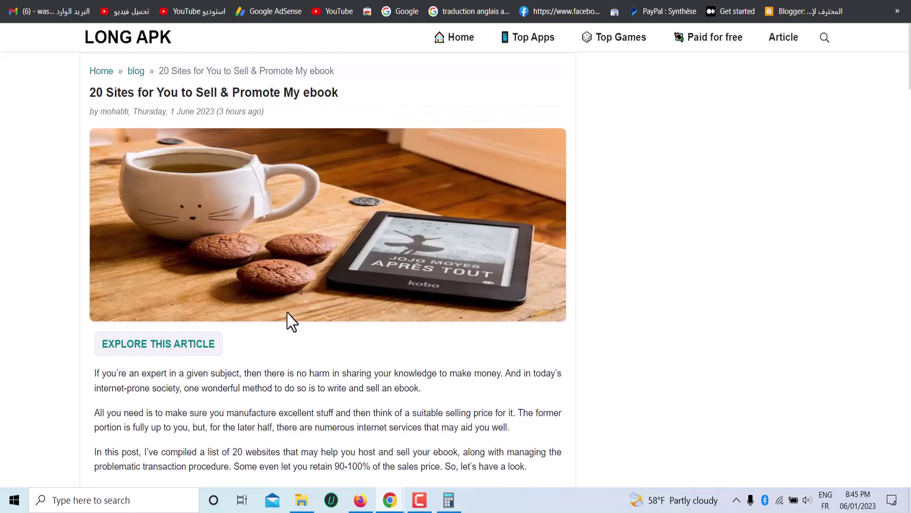
scroll(290, 322, "down", 20)
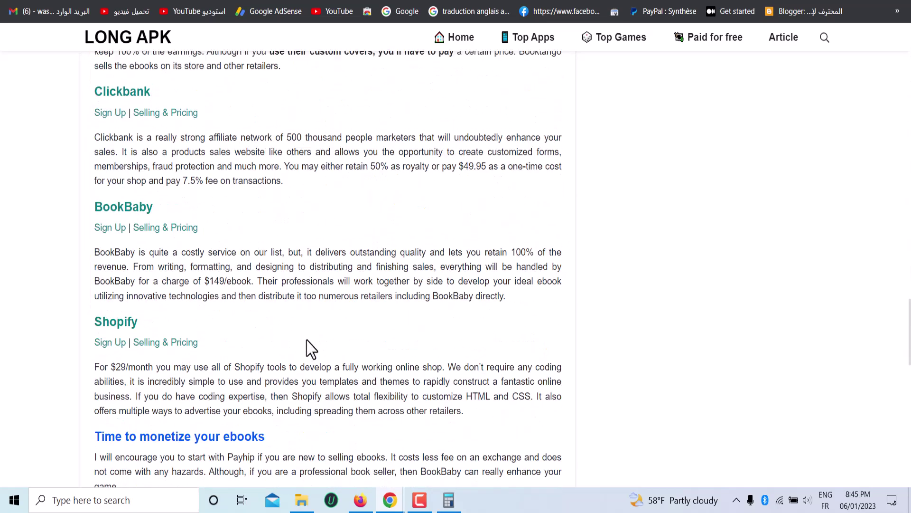
scroll(311, 348, "down", 10)
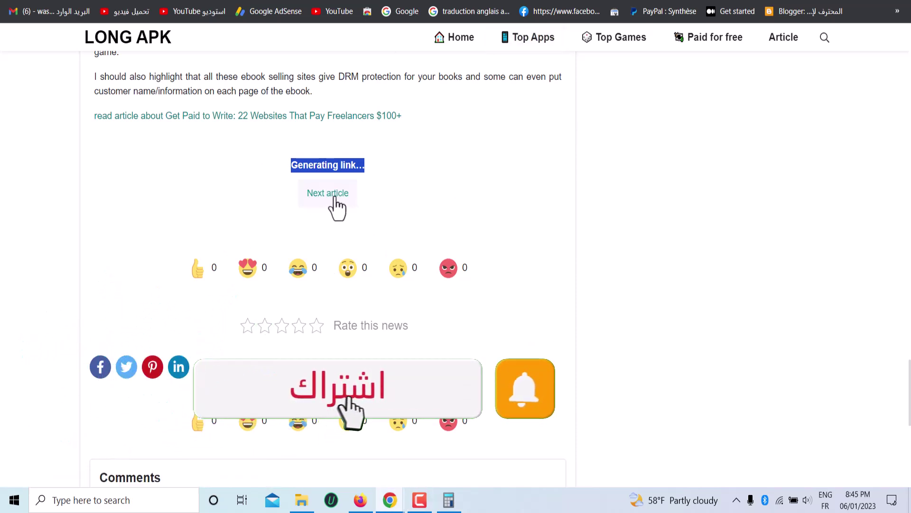
left_click(333, 195)
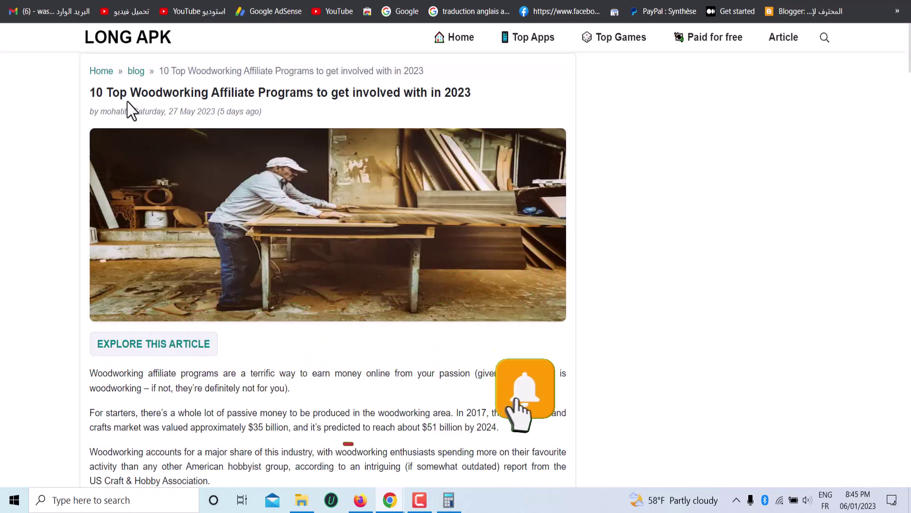
Check the title and closing section of the woodworking affiliate programs article for a timer link
left_click_drag(90, 93, 488, 106)
scroll(378, 197, "down", 15)
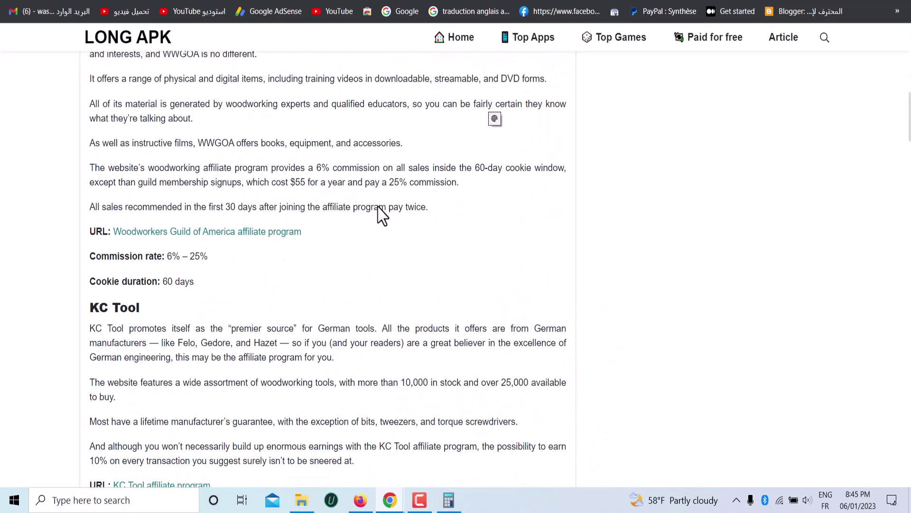
scroll(382, 216, "down", 20)
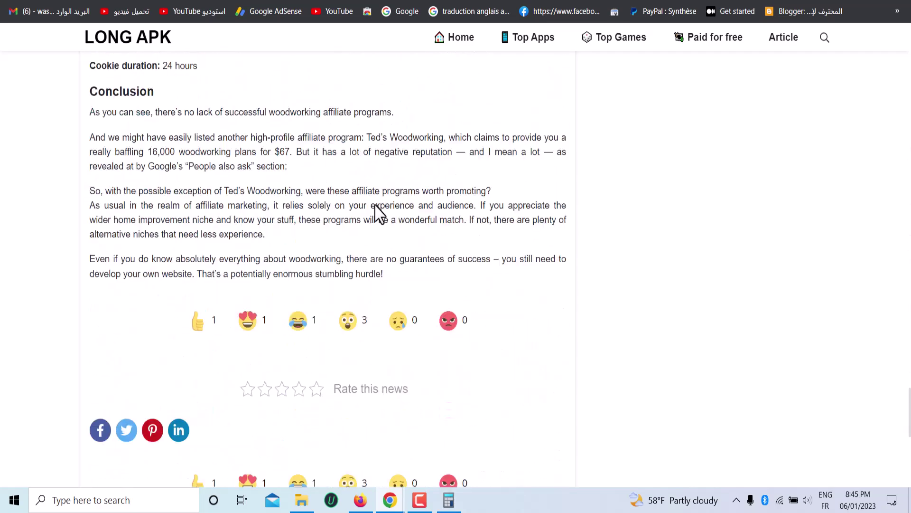
scroll(380, 216, "down", 5)
scroll(374, 214, "up", 6)
left_click_drag(388, 284, 356, 283)
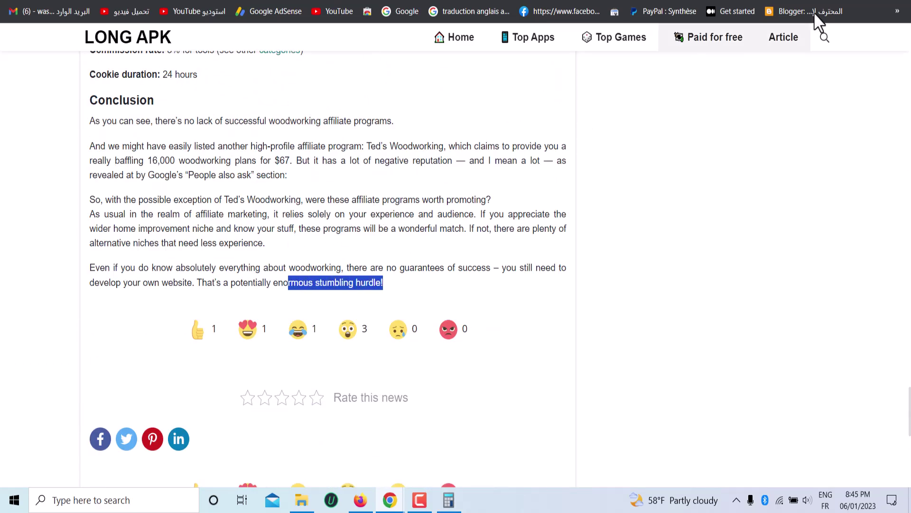
Return to the ebook article and review its title and opening section
key("alt+Left")
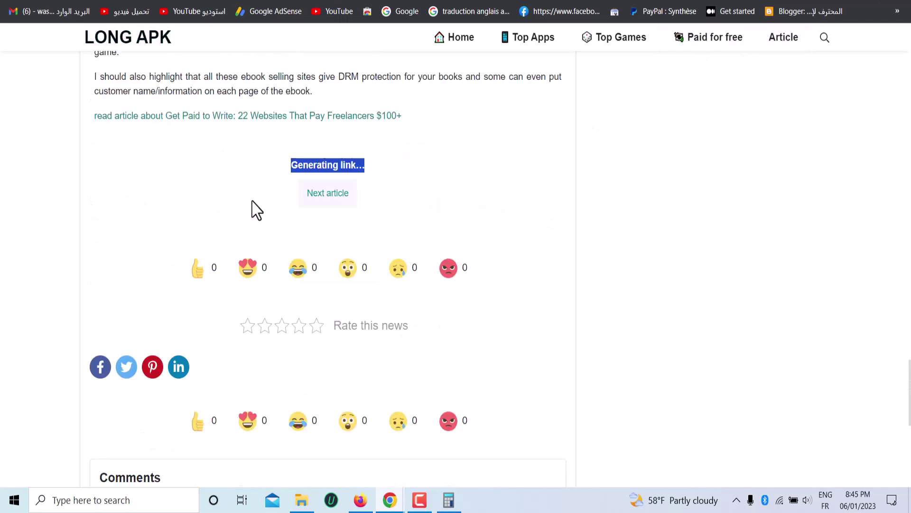
scroll(252, 209, "up", 20)
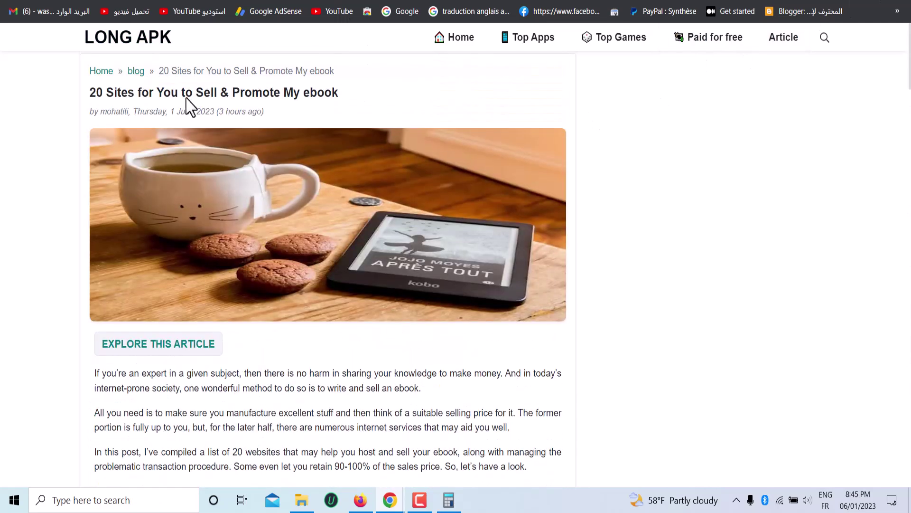
left_click_drag(85, 92, 366, 101)
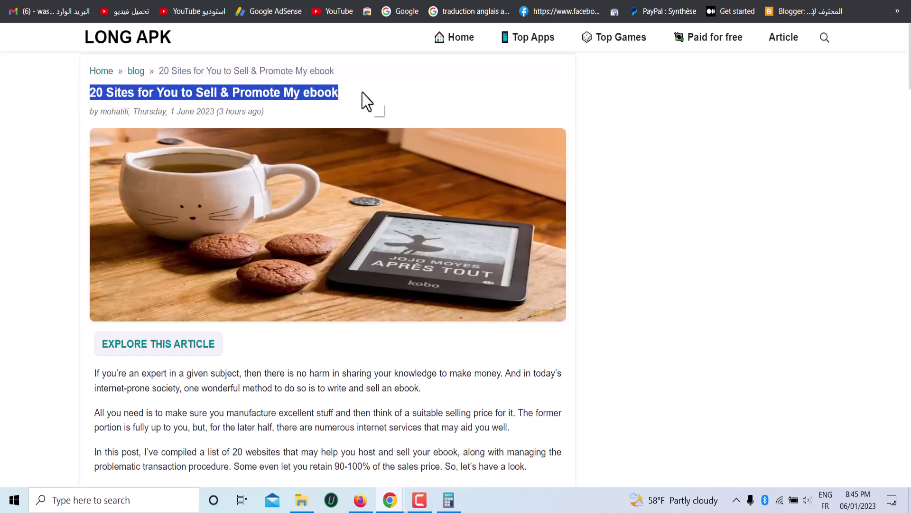
mouse_move(404, 116)
scroll(331, 198, "down", 5)
scroll(332, 197, "up", 2)
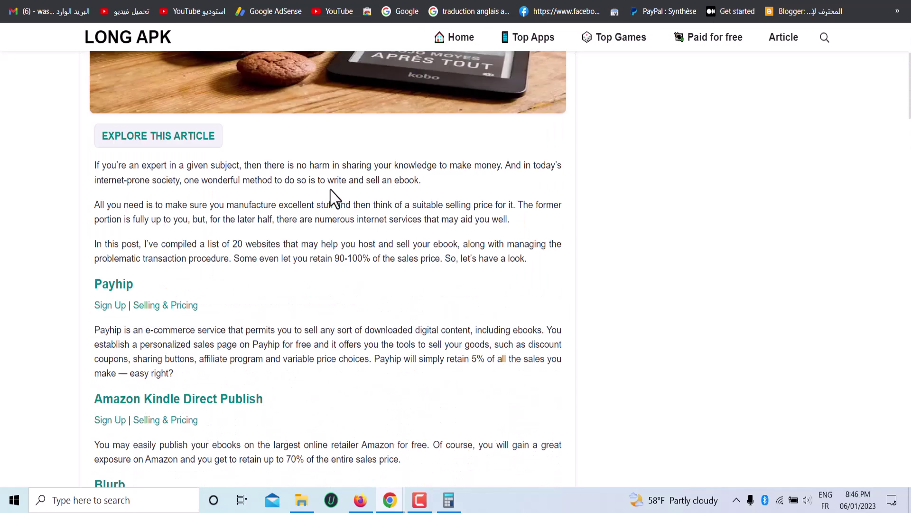
Go back to the woodworking article and recheck its ending and title
scroll(336, 200, "down", 15)
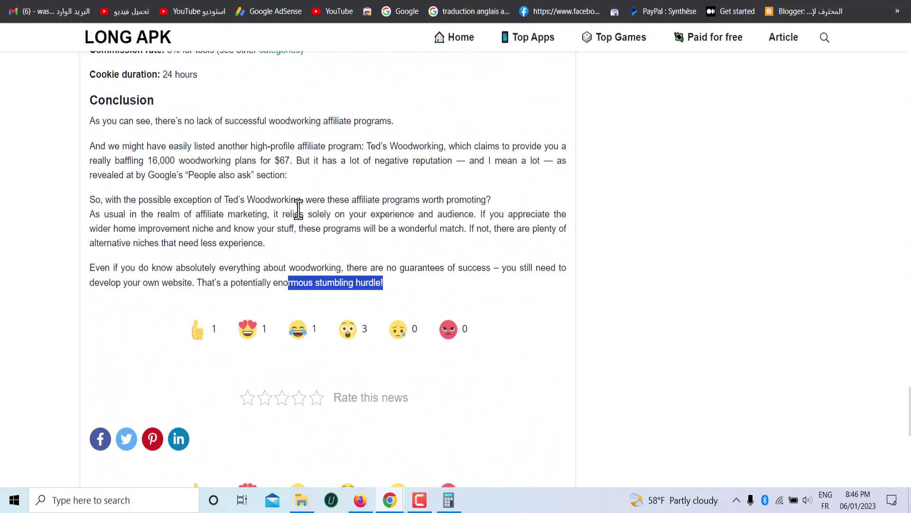
scroll(297, 220, "down", 5)
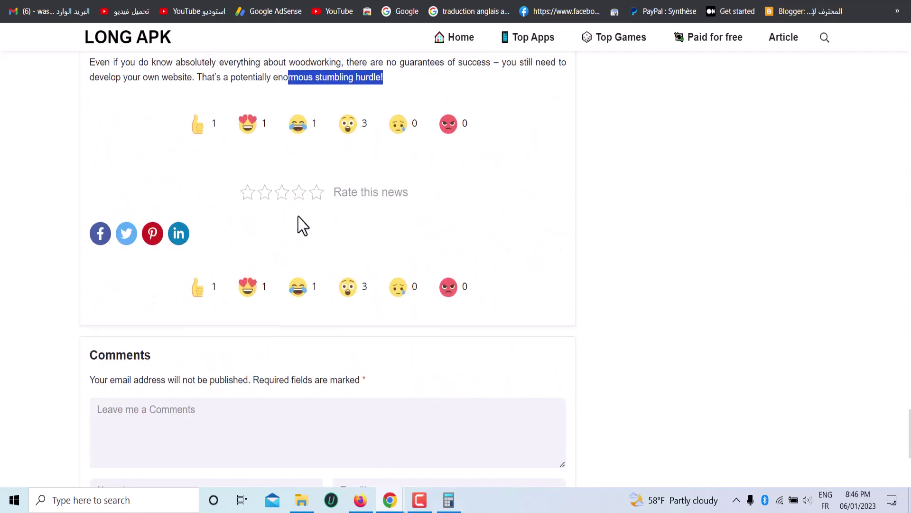
scroll(342, 224, "up", 15)
scroll(346, 225, "up", 15)
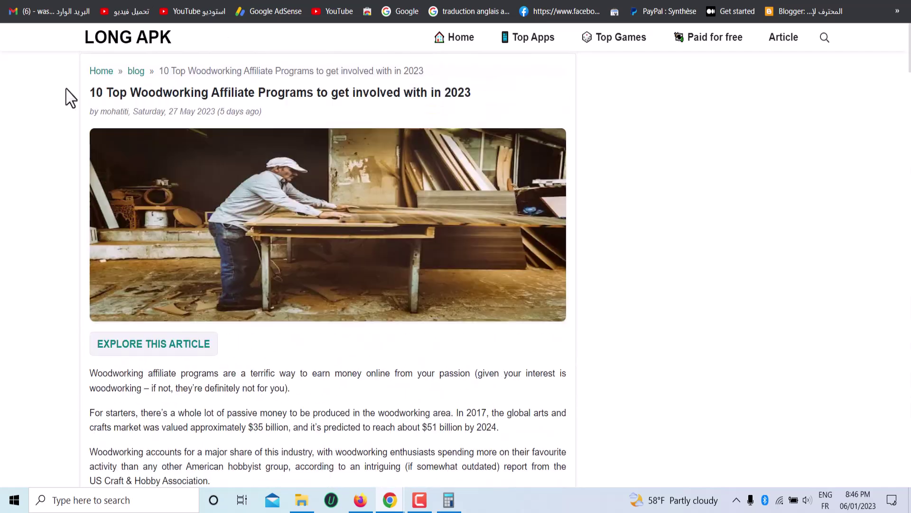
left_click_drag(67, 95, 475, 93)
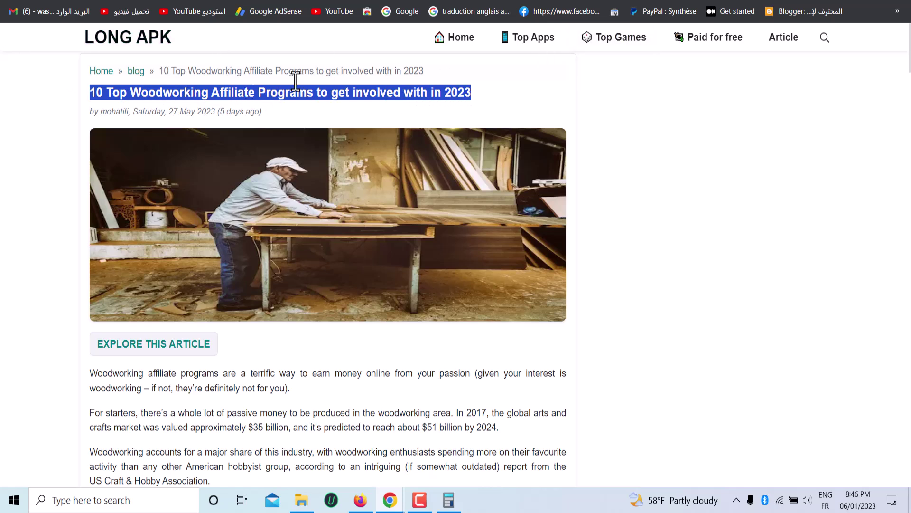
Return to the WordPress news list and open "10 Top Woodworking Affiliate Programs to get involved with in 2023" for editing in a new tab
key("alt+Tab")
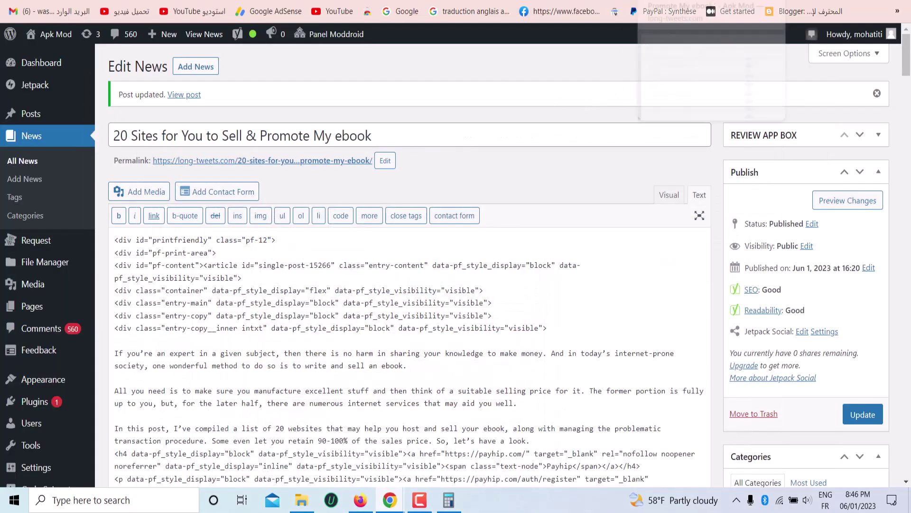
key("ctrl+Tab")
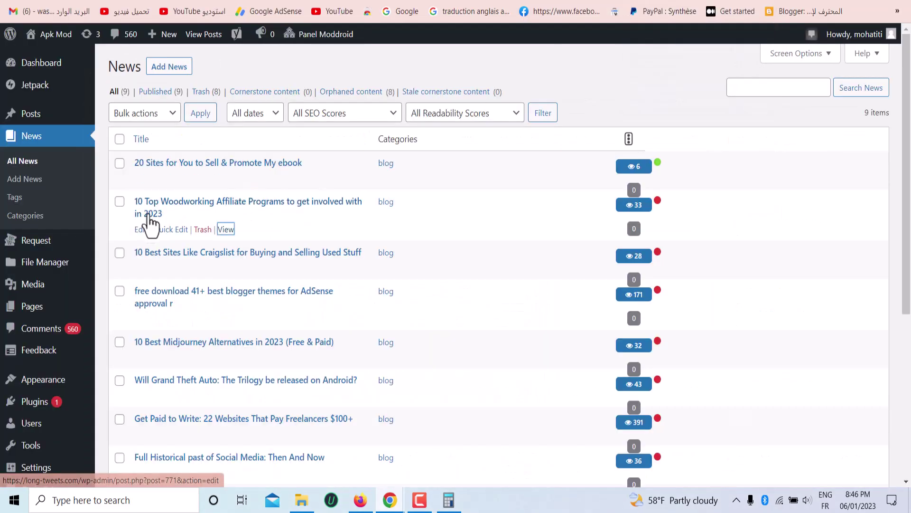
right_click(142, 230)
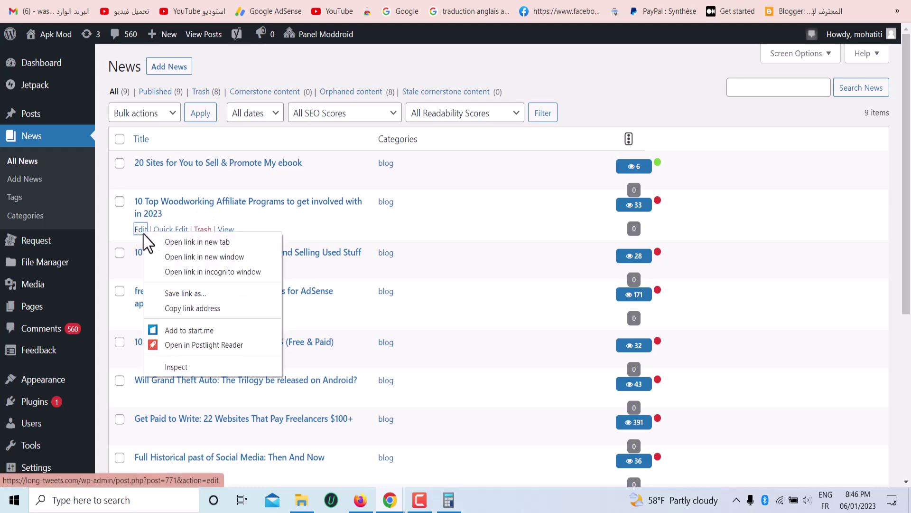
left_click(158, 241)
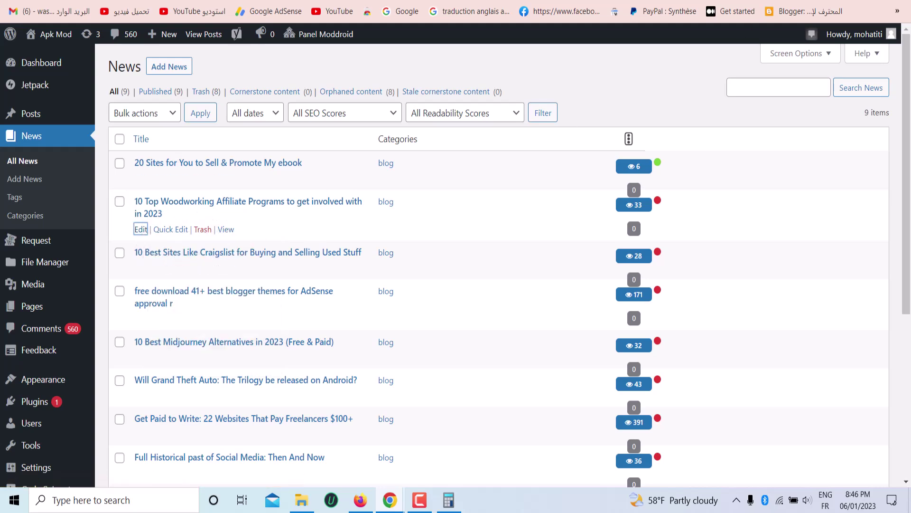
Switch to the Google Docs timer code and replace the woodworking URL in the href with the placeholder "رابط مقالة اخرى"
key("ctrl+Tab")
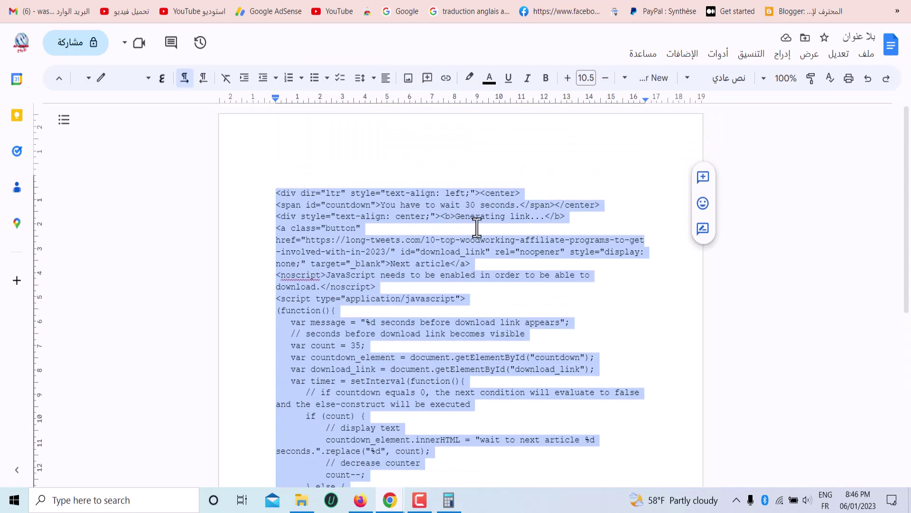
left_click(477, 228)
mouse_move(306, 240)
left_mouse_down()
mouse_move(635, 242)
mouse_move(407, 241)
mouse_move(384, 252)
mouse_move(392, 268)
left_mouse_up()
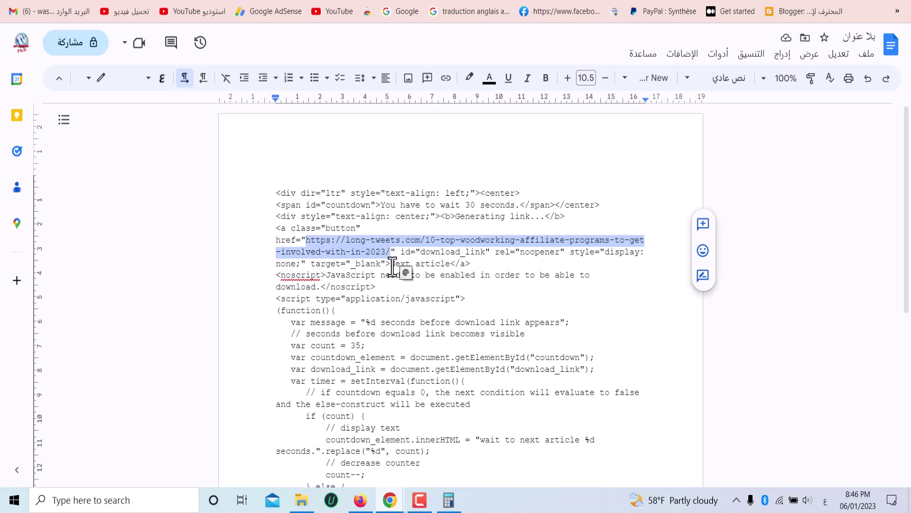
type("رابط")
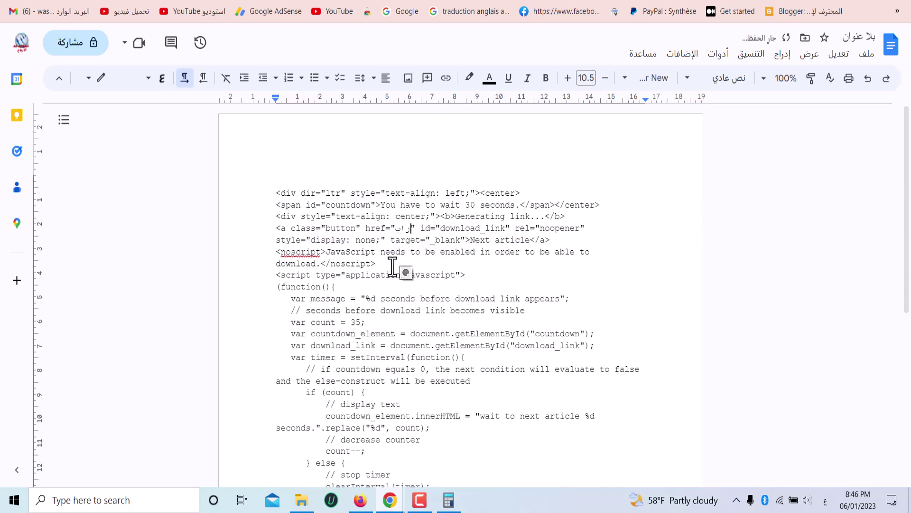
type(" مقالة غ")
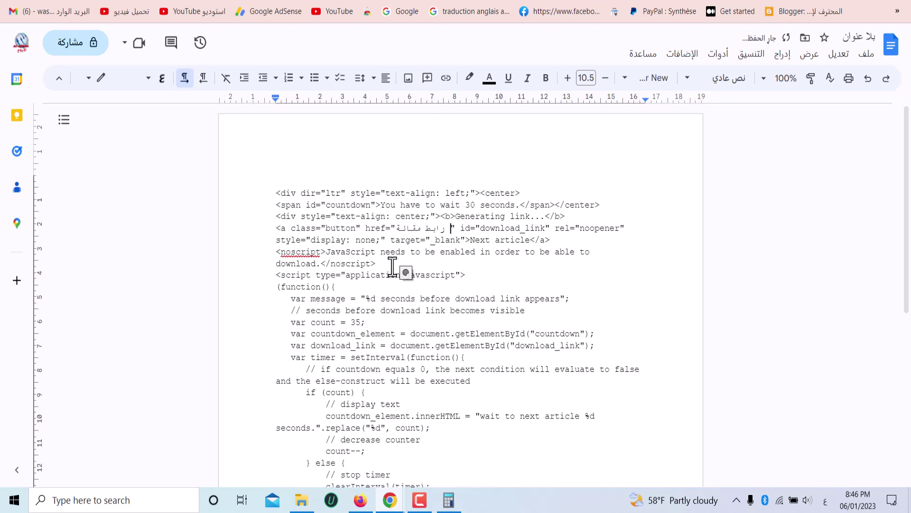
type("رى")
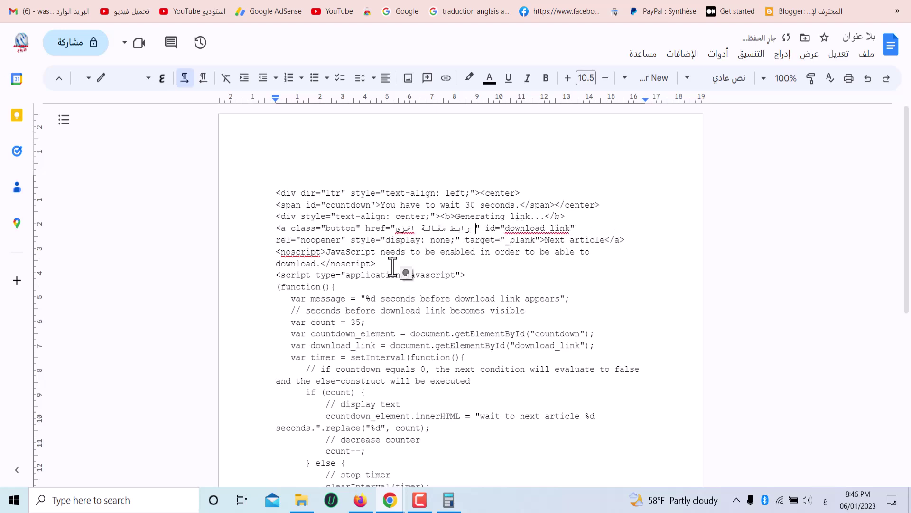
left_click_drag(396, 228, 441, 228)
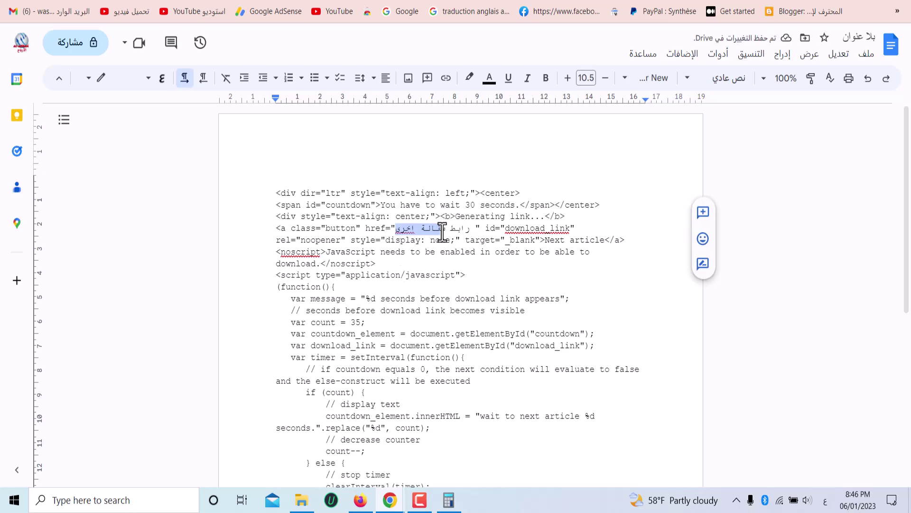
Switch to the woodworking article's WordPress editor and look over its content in the visual and HTML views
key("ctrl+Tab")
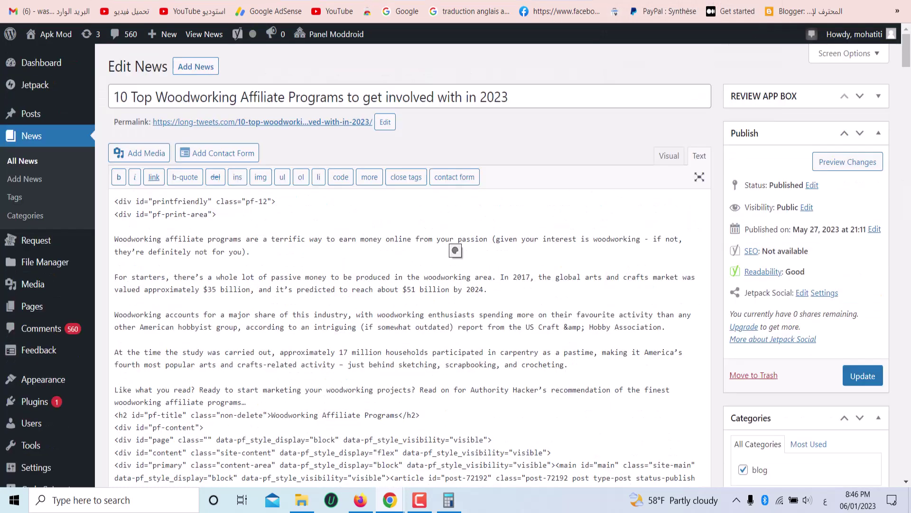
left_click_drag(121, 98, 582, 96)
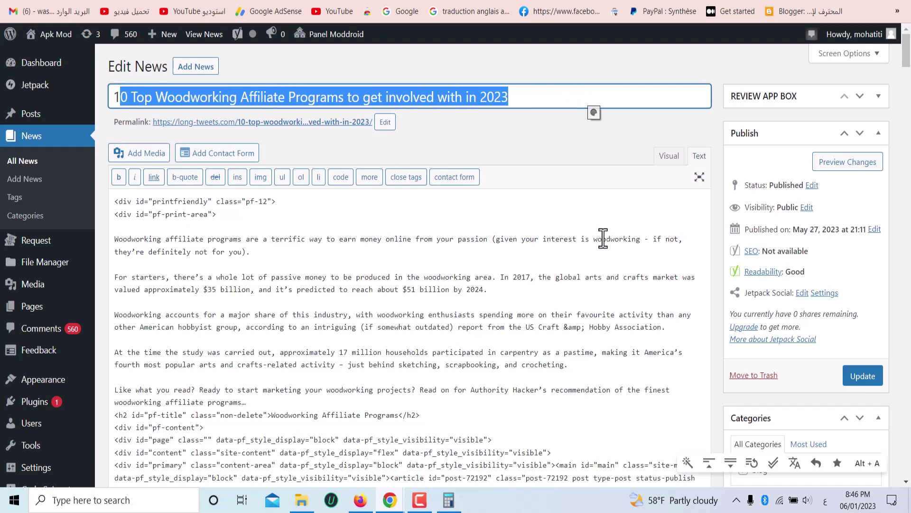
scroll(603, 245, "down", 8)
scroll(617, 227, "up", 8)
left_click(669, 157)
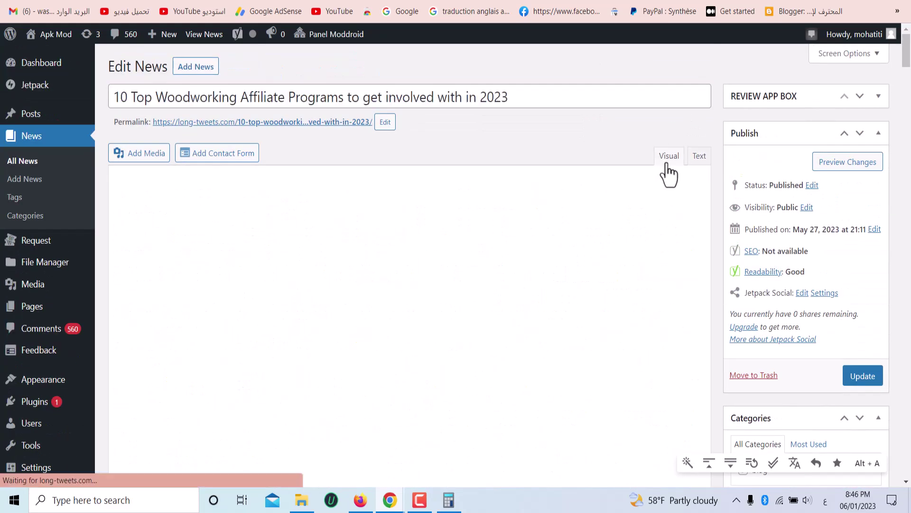
left_click(699, 163)
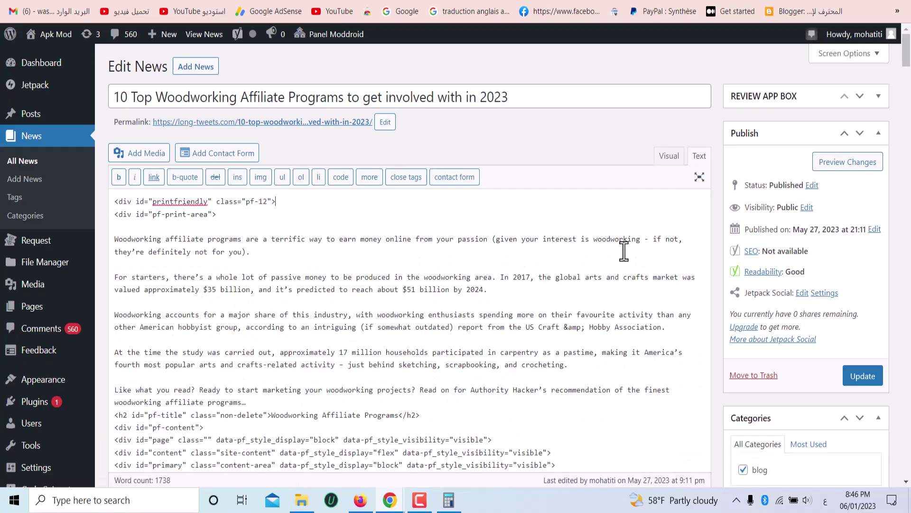
Look through the woodworking article's HTML down to the closing div tags at its end
scroll(562, 300, "down", 15)
scroll(551, 318, "down", 20)
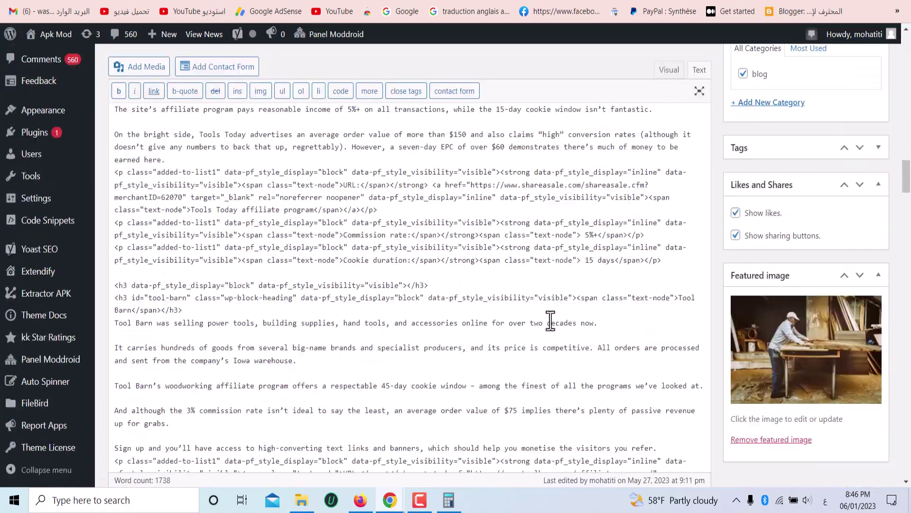
scroll(554, 332, "down", 8)
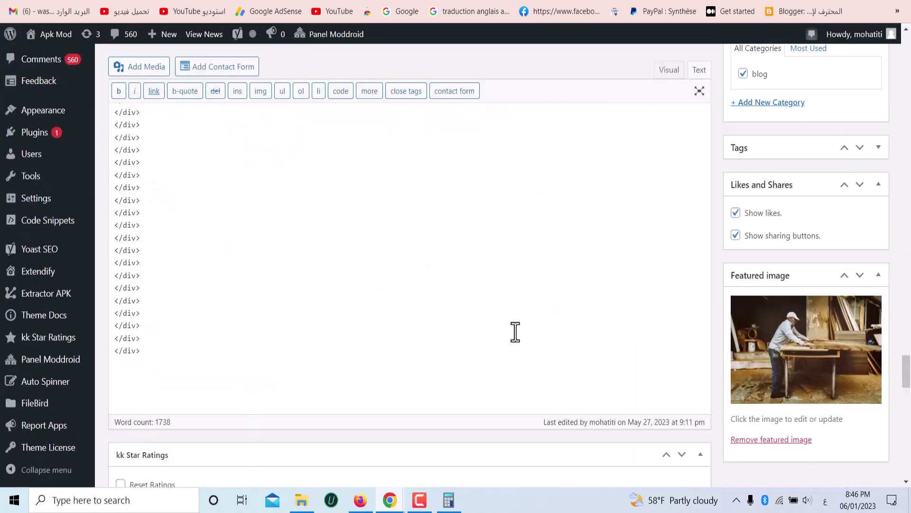
scroll(188, 286, "up", 5)
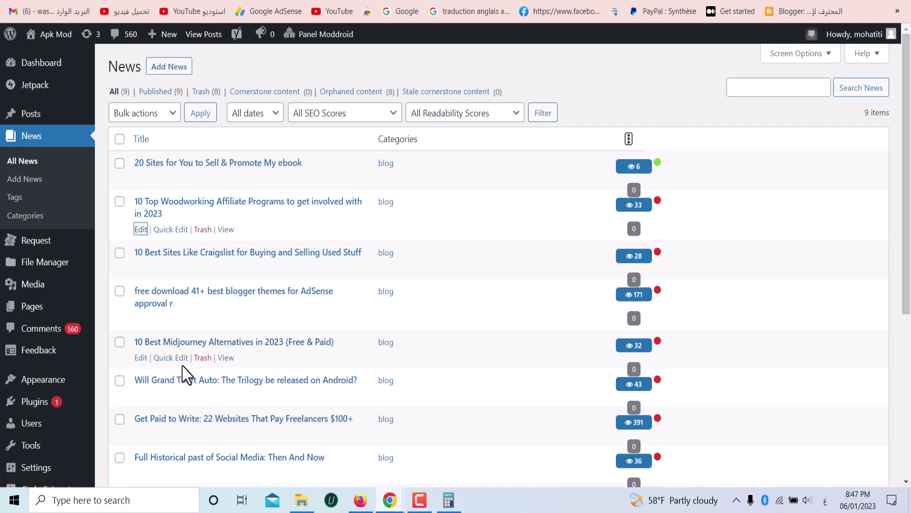
Copy the link of "10 Best Midjourney Alternatives in 2023 (Free & Paid)" from the news list and paste it into the timer code's href in Google Docs
right_click(232, 362)
left_click(279, 292)
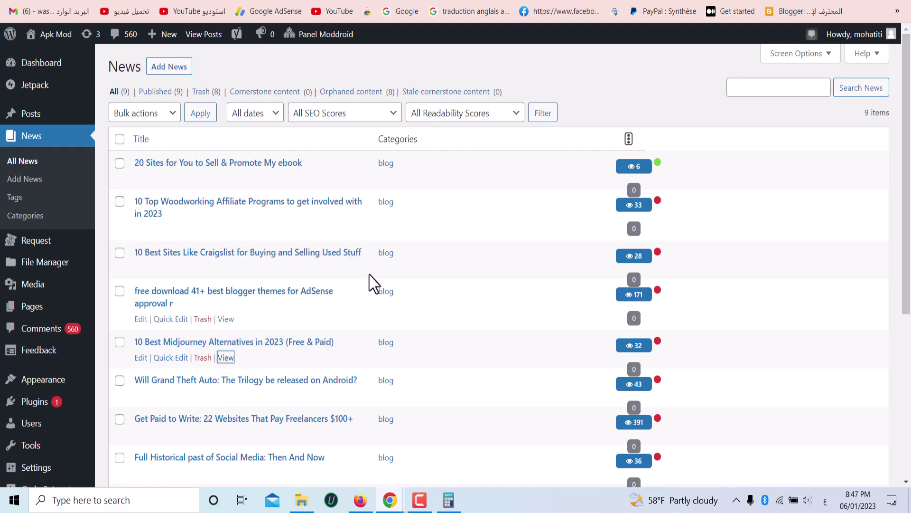
key("alt+Tab")
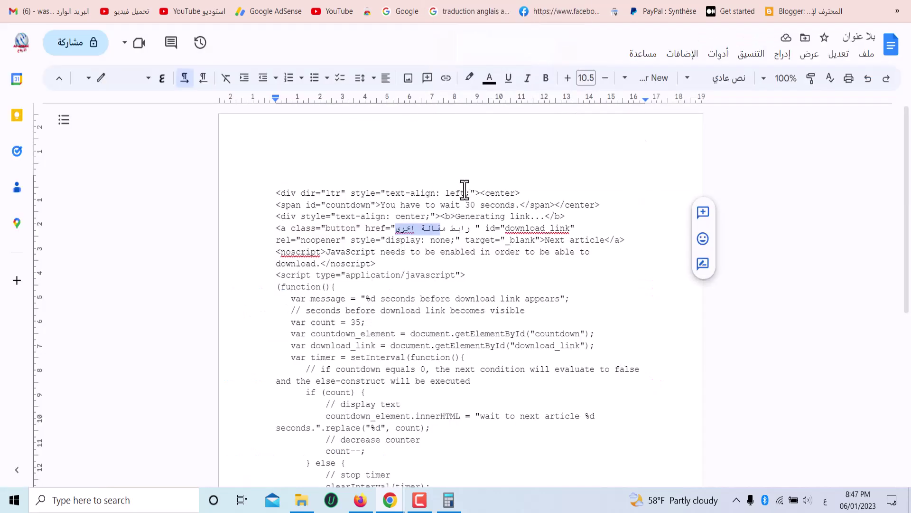
left_click_drag(475, 227, 397, 227)
right_click(398, 228)
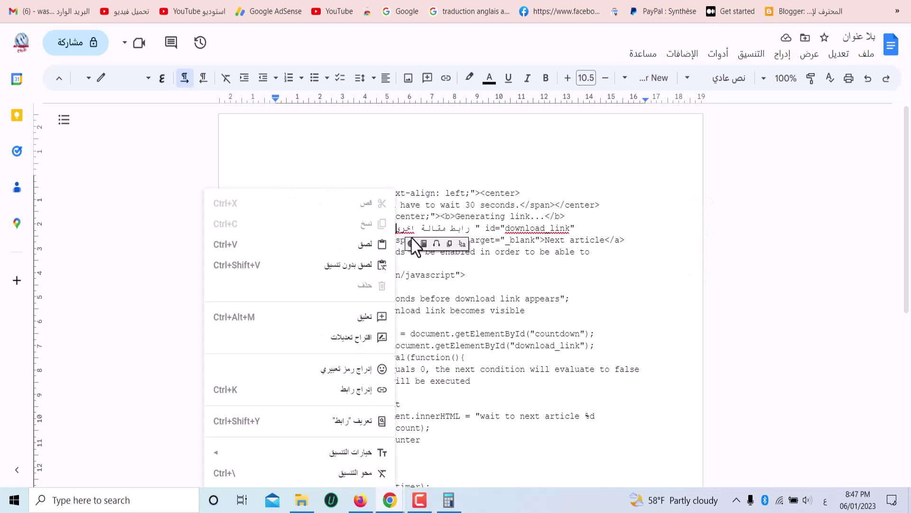
left_click(368, 247)
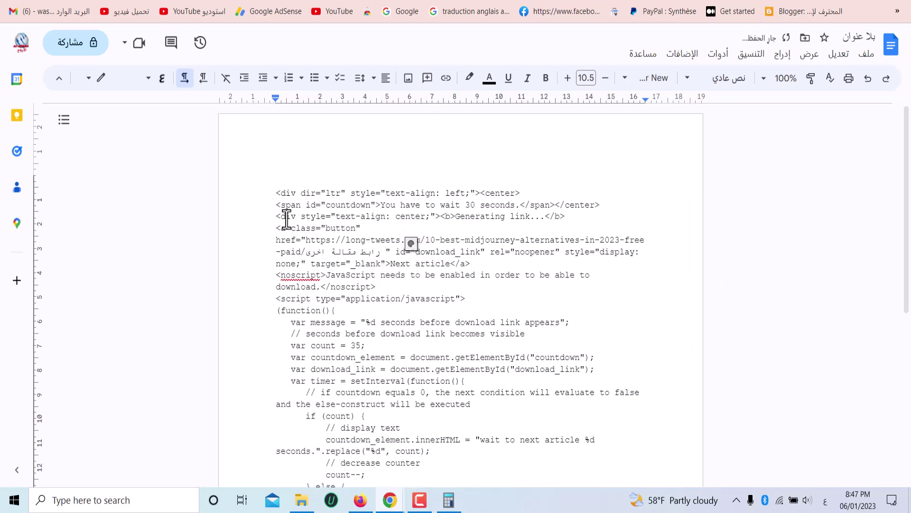
Select the entire timer code from the opening div to the last closing div tag
left_click_drag(276, 193, 463, 507)
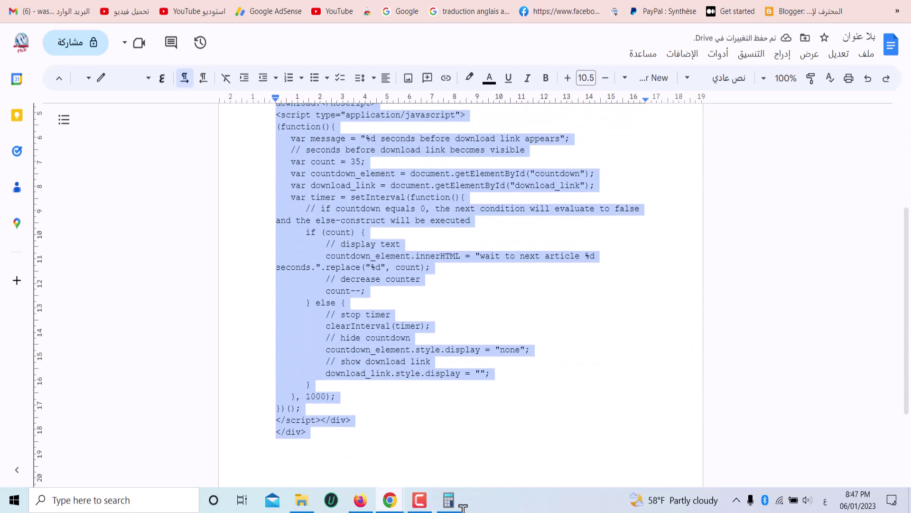
Copy the selected countdown script from the document and paste it at the end of the woodworking affiliate programs post's HTML
right_click(352, 314)
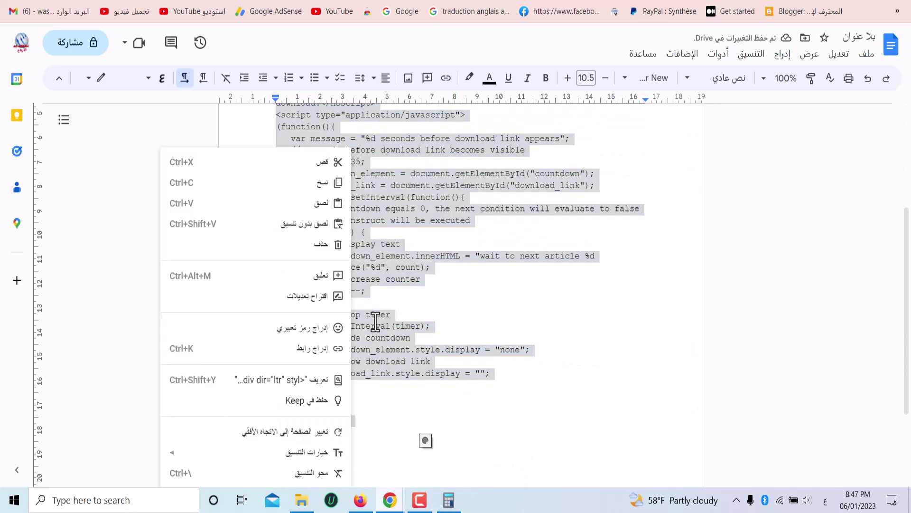
left_click(318, 186)
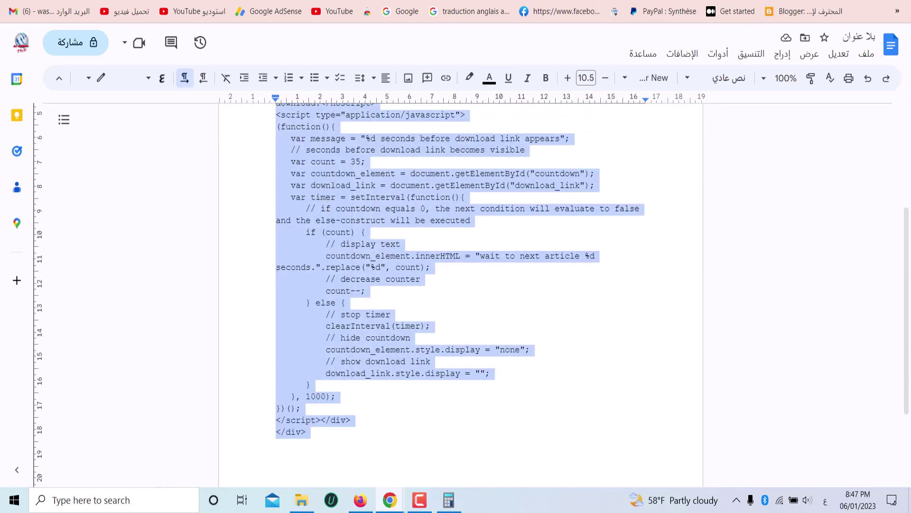
key("ctrl+Tab")
scroll(275, 180, "up", 20)
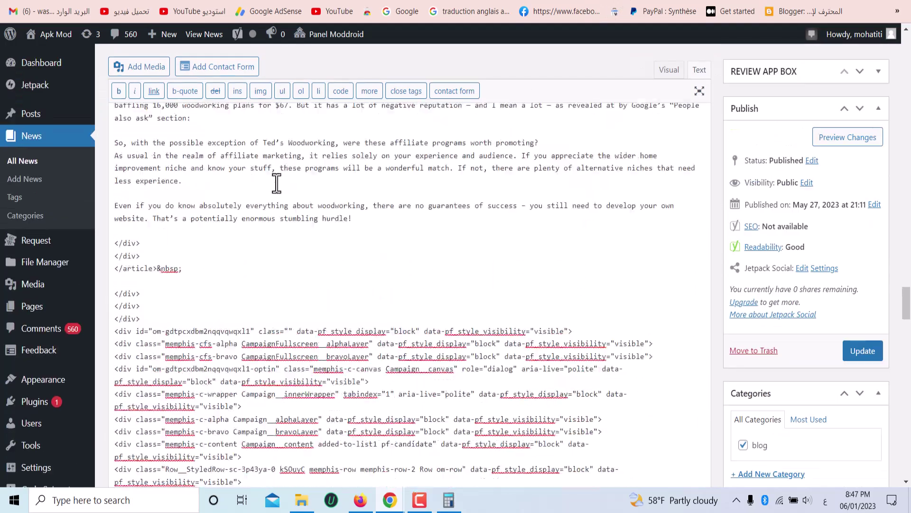
scroll(277, 183, "up", 15)
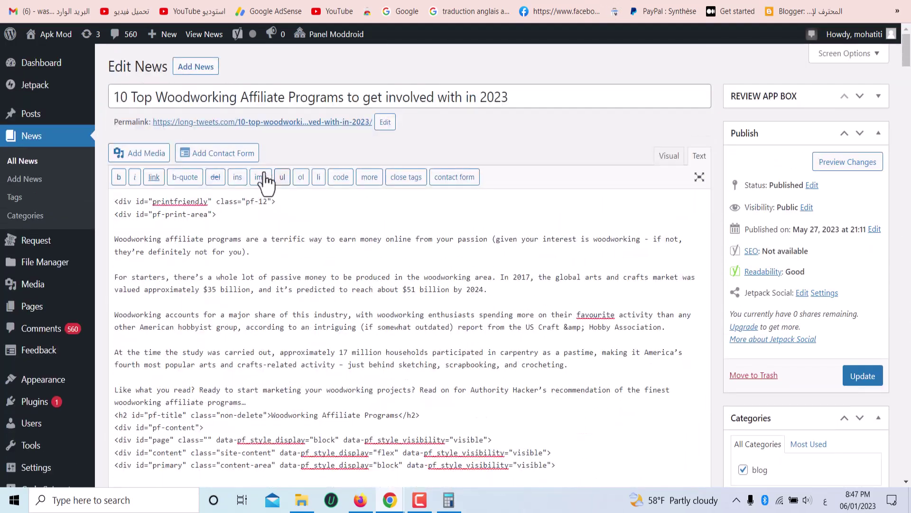
scroll(430, 199, "down", 20)
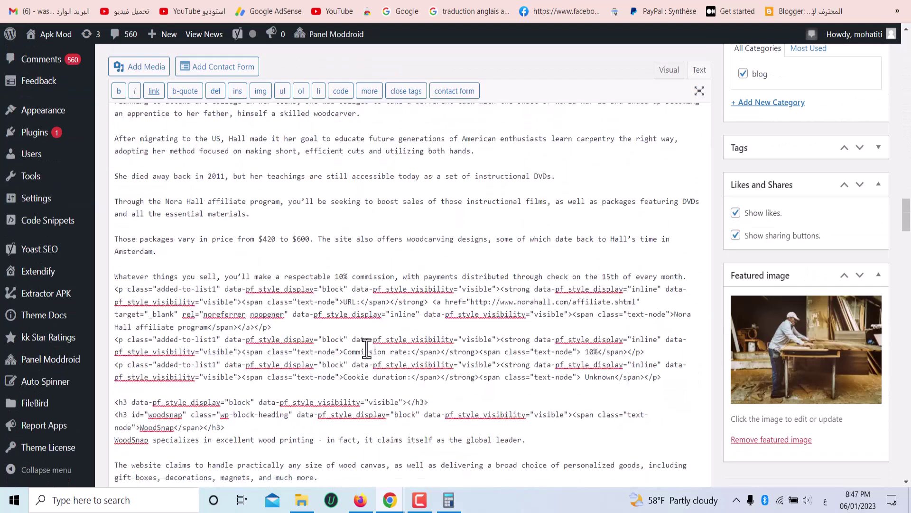
scroll(352, 338, "down", 10)
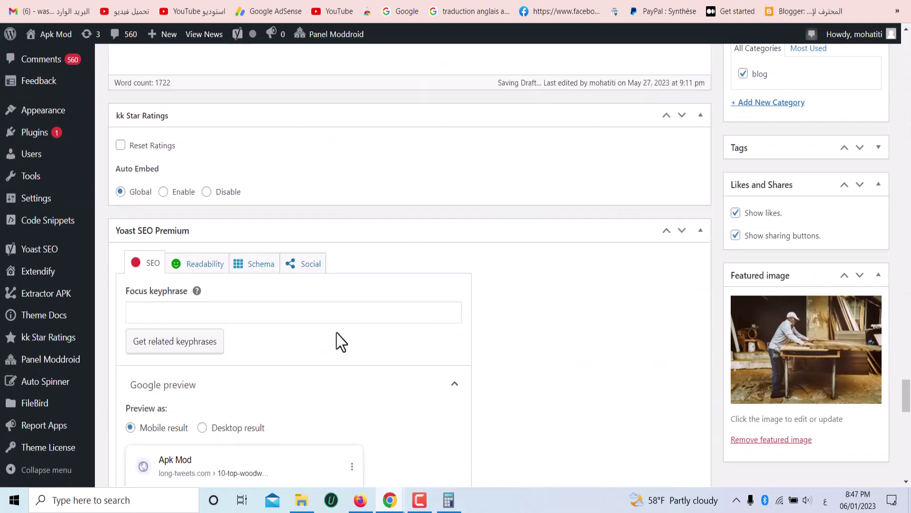
scroll(138, 199, "up", 4)
right_click(137, 243)
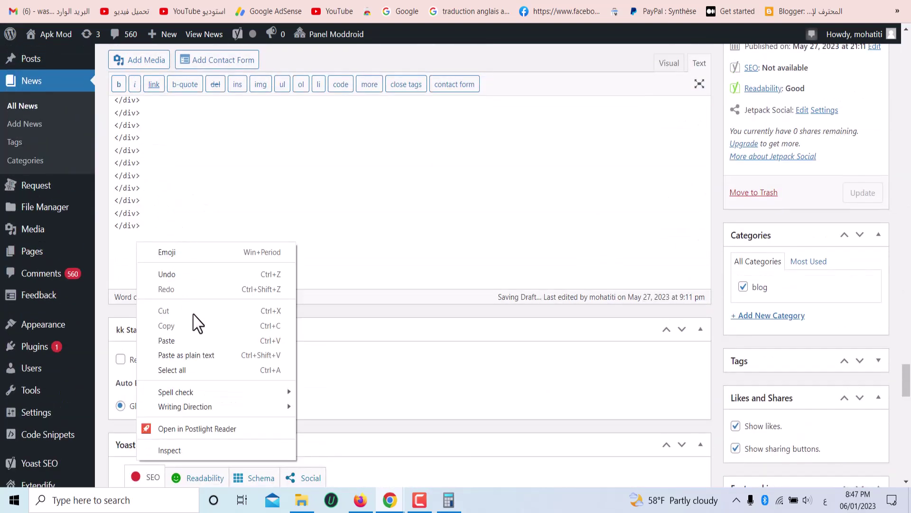
left_click(199, 341)
Update the published woodworking affiliate programs post
scroll(356, 295, "up", 15)
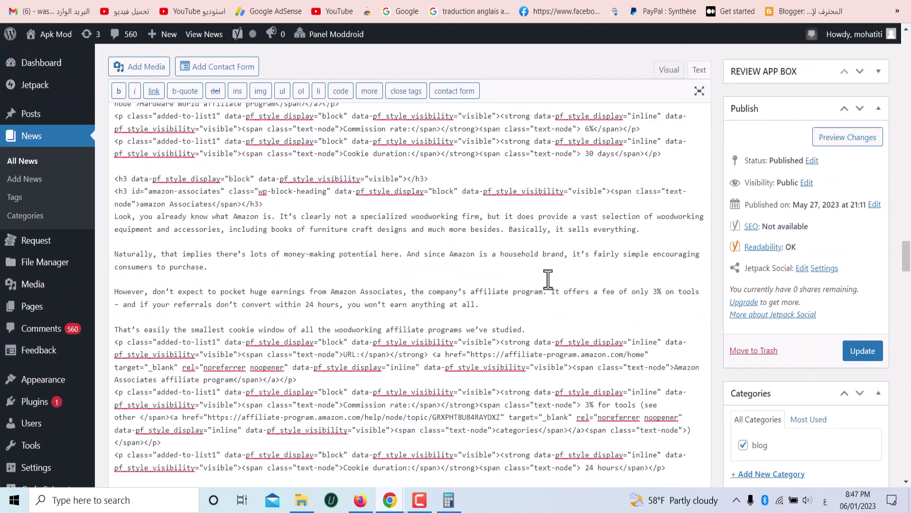
scroll(548, 279, "up", 8)
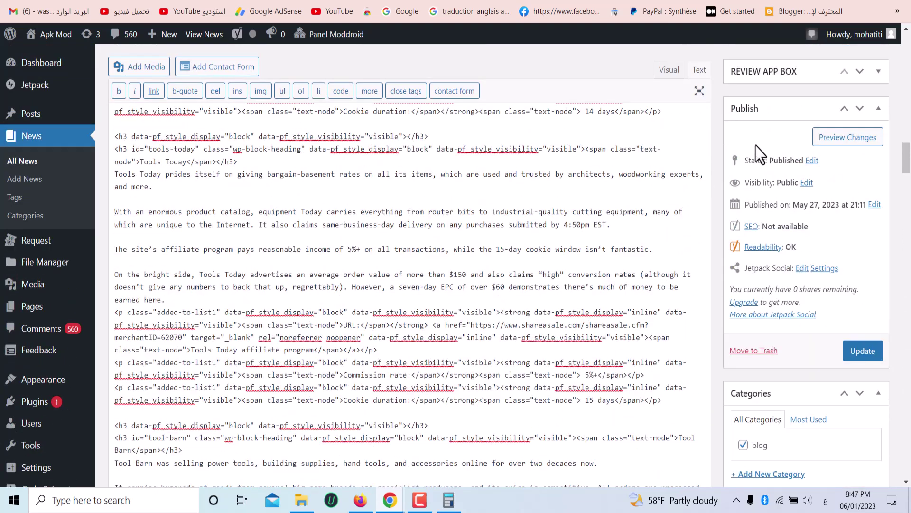
left_click(851, 349)
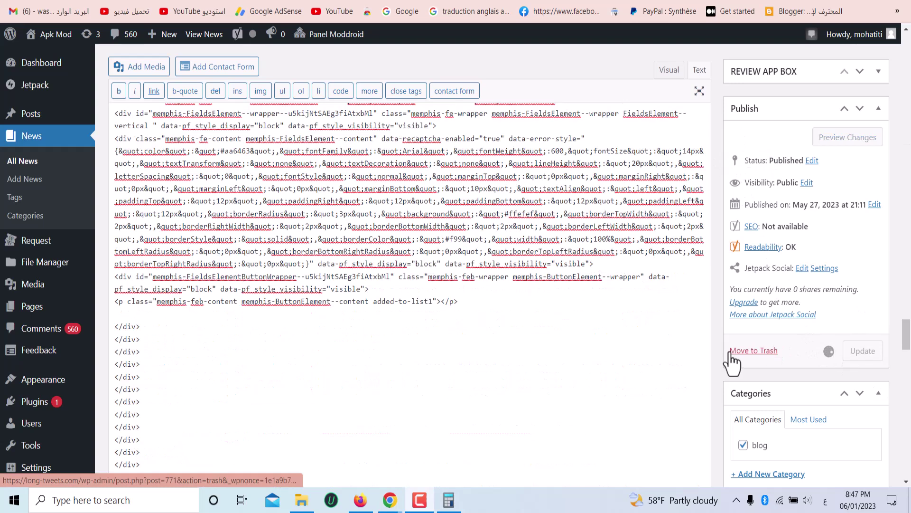
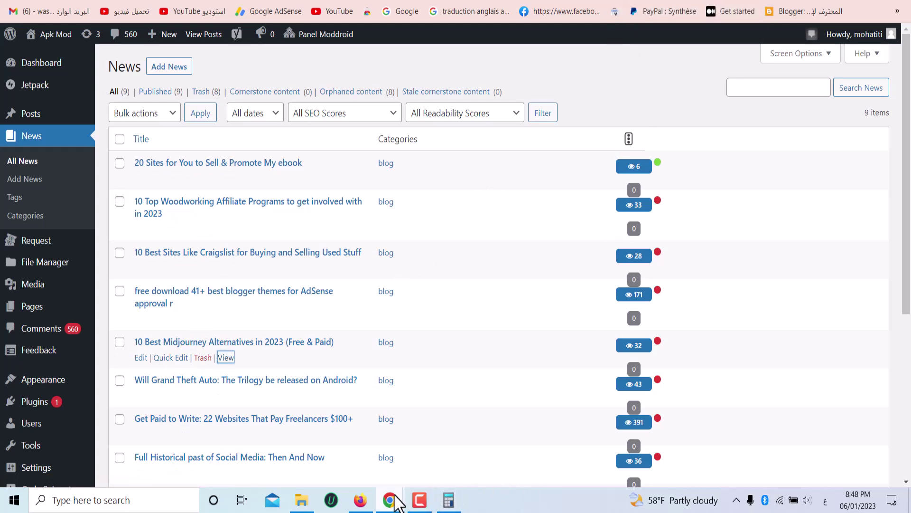
Switch to the published site, go to the end of the ebook-selling article, and follow its Next article link
mouse_move(388, 499)
left_click(417, 466)
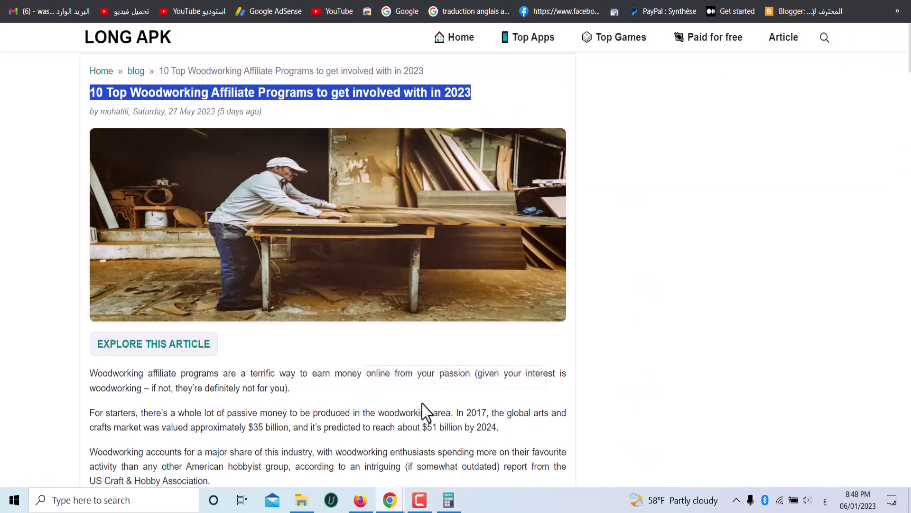
scroll(163, 89, "down", 15)
scroll(236, 175, "up", 20)
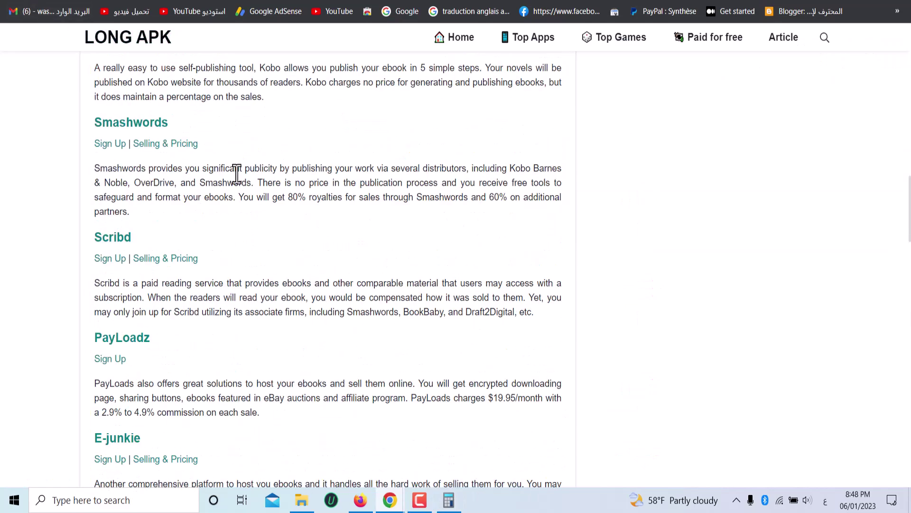
scroll(208, 236, "down", 20)
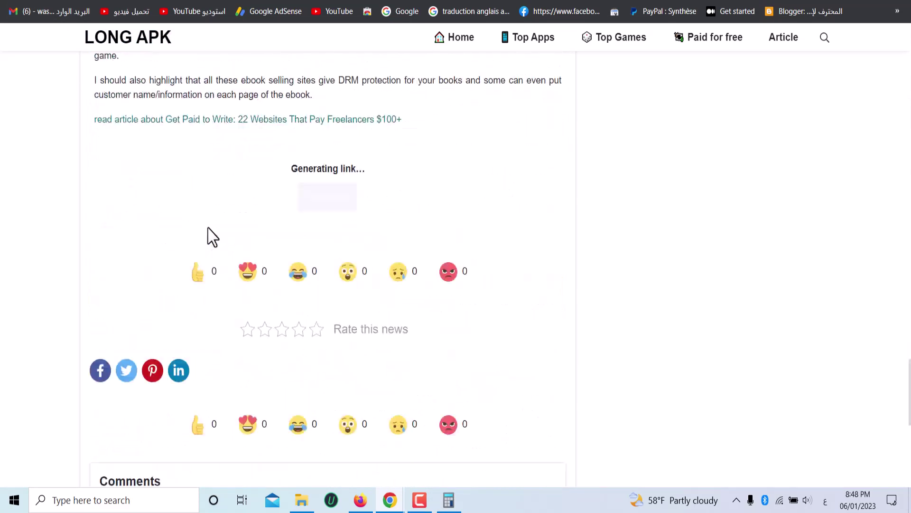
scroll(222, 236, "up", 6)
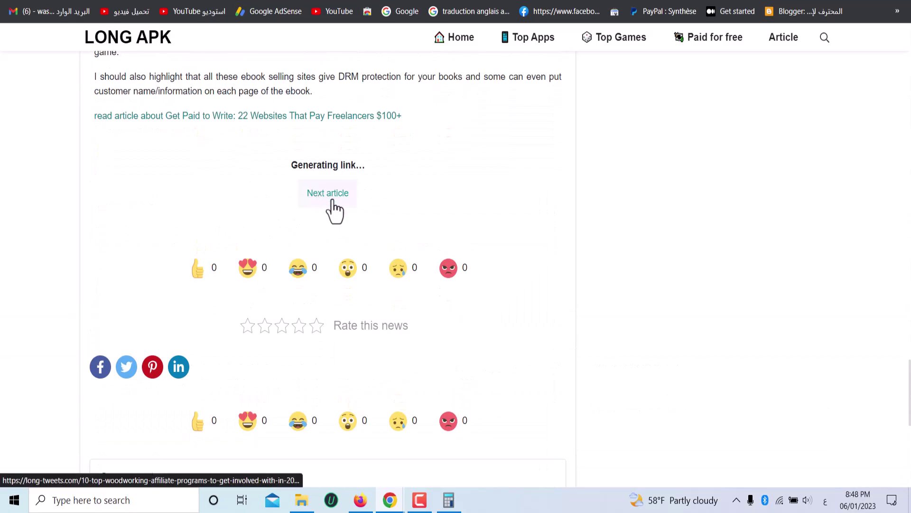
left_click(308, 188)
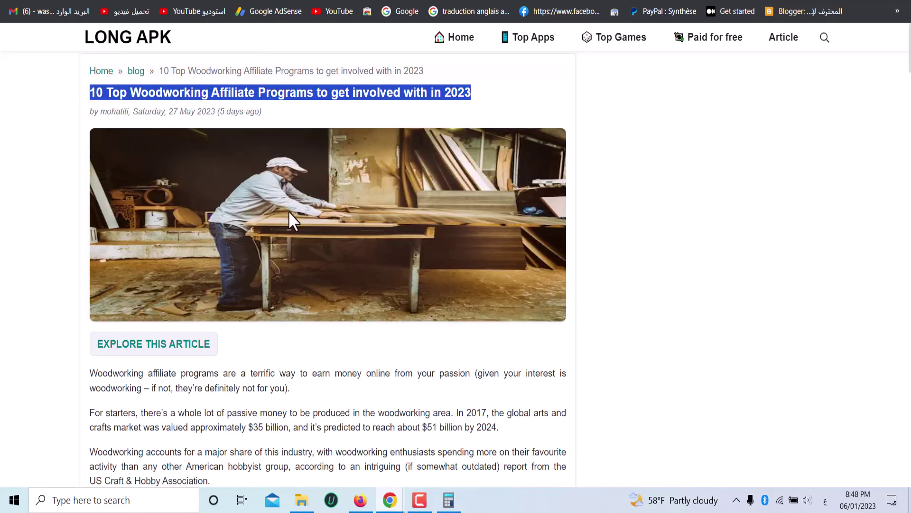
Check the countdown and the Generating link text at the end of the published woodworking article
scroll(289, 211, "down", 15)
scroll(290, 214, "down", 20)
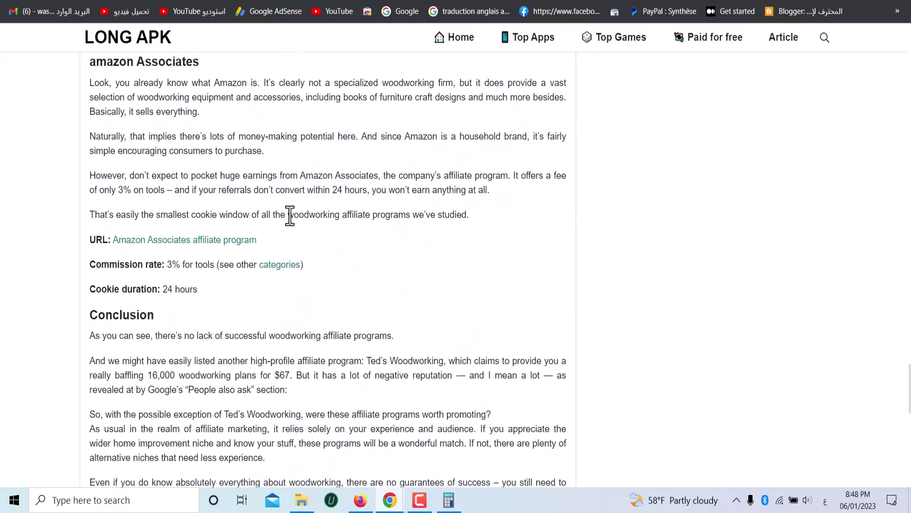
scroll(332, 217, "up", 5)
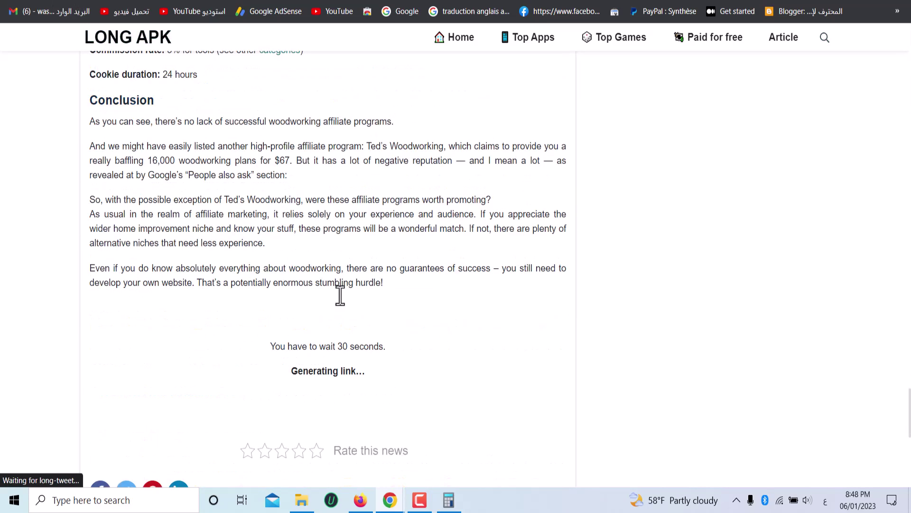
left_click_drag(291, 372, 398, 383)
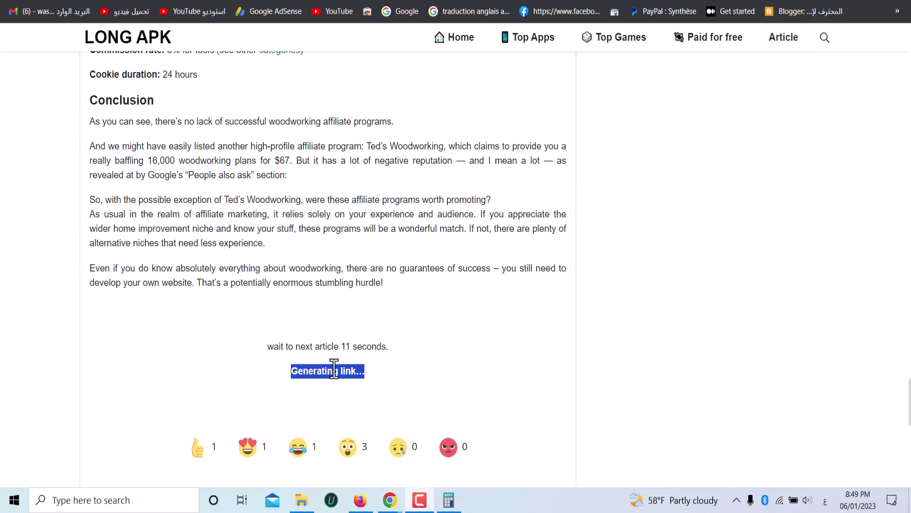
left_click(393, 346)
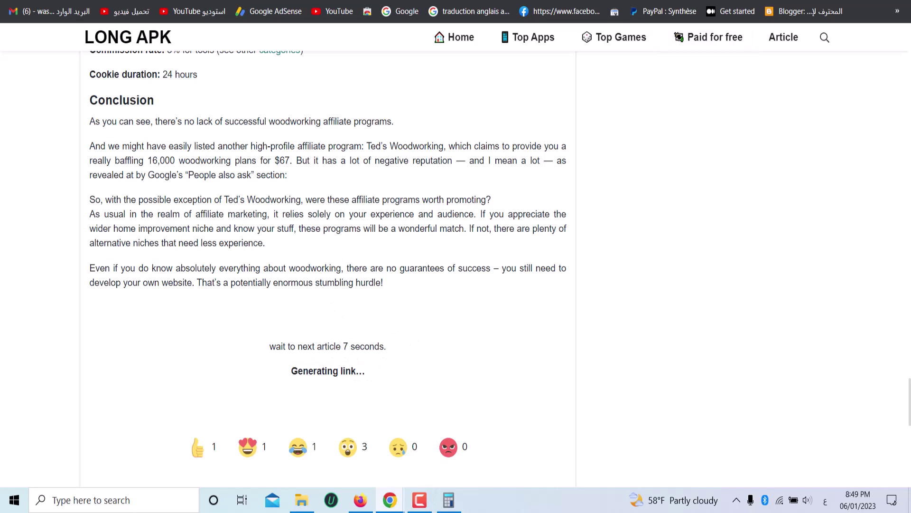
Return to the script document and delete the Arabic placeholder text after the article URL in the href
key("alt+Left")
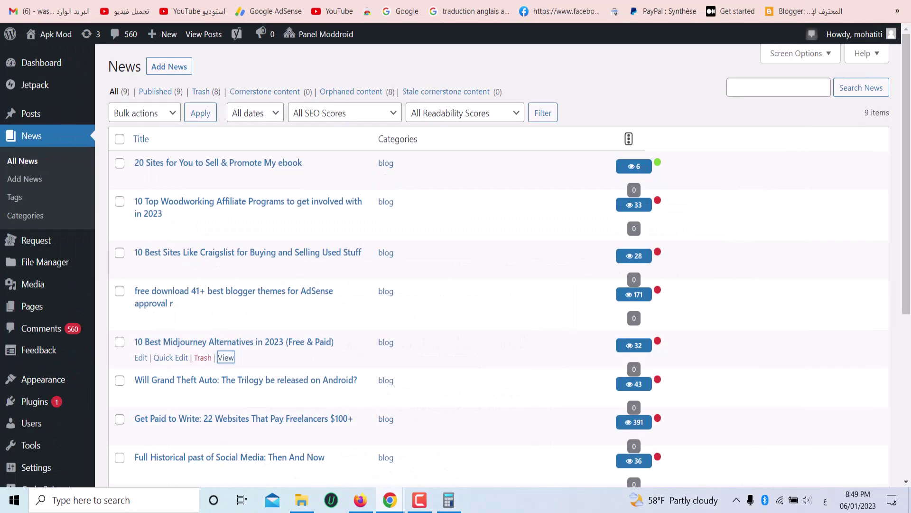
key("ctrl+Tab")
scroll(474, 180, "up", 4)
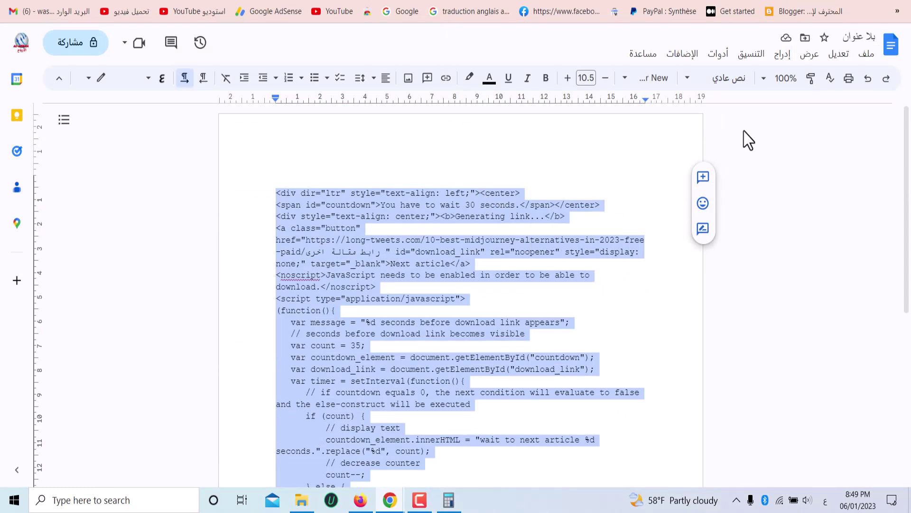
left_click(371, 263)
mouse_move(309, 241)
left_mouse_down()
mouse_move(400, 240)
mouse_move(305, 257)
left_mouse_up()
left_click(303, 256)
left_click(381, 253)
key("BackSpace")
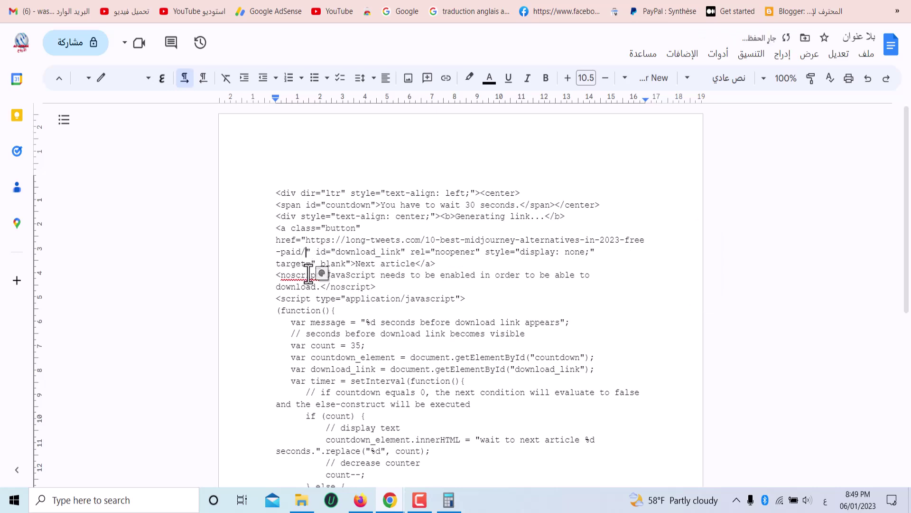
Copy the whole countdown script and open the "10 Best Midjourney Alternatives in 2023 (Free & Paid)" post for editing
left_click_drag(269, 194, 481, 506)
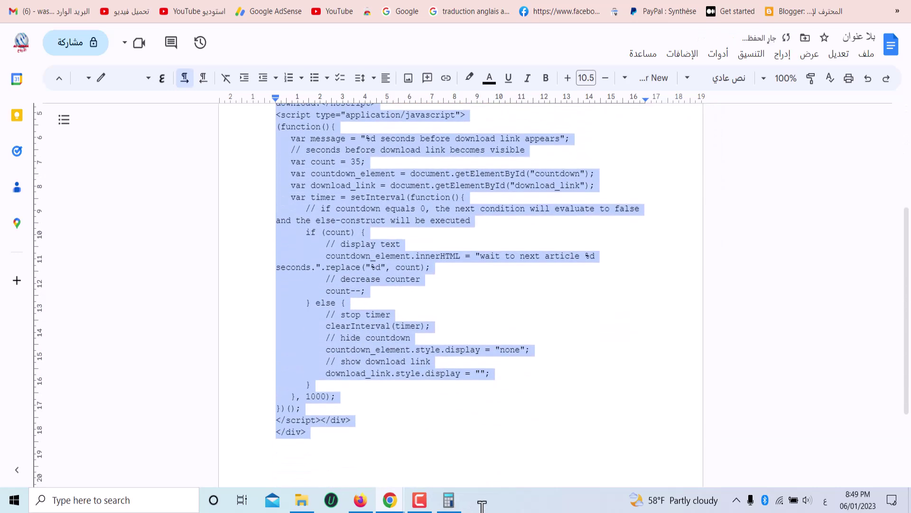
right_click(376, 241)
left_click(358, 182)
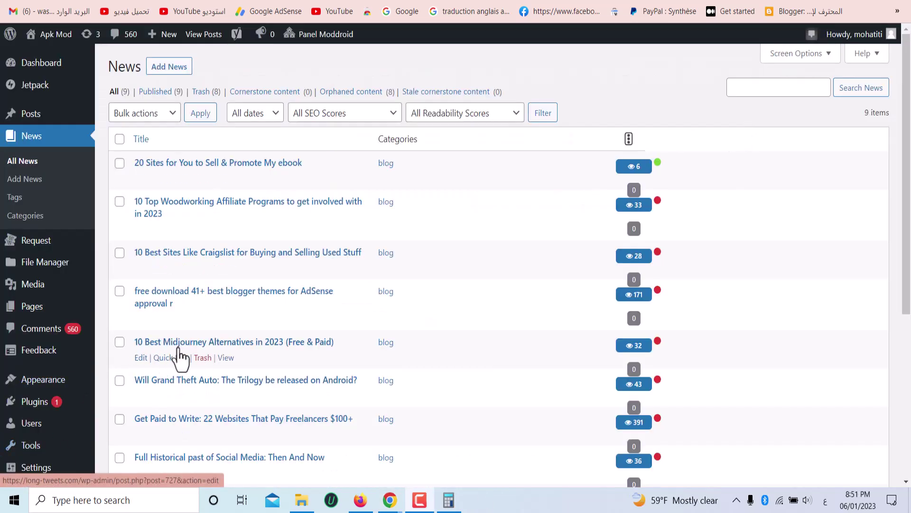
right_click(140, 358)
left_click(199, 227)
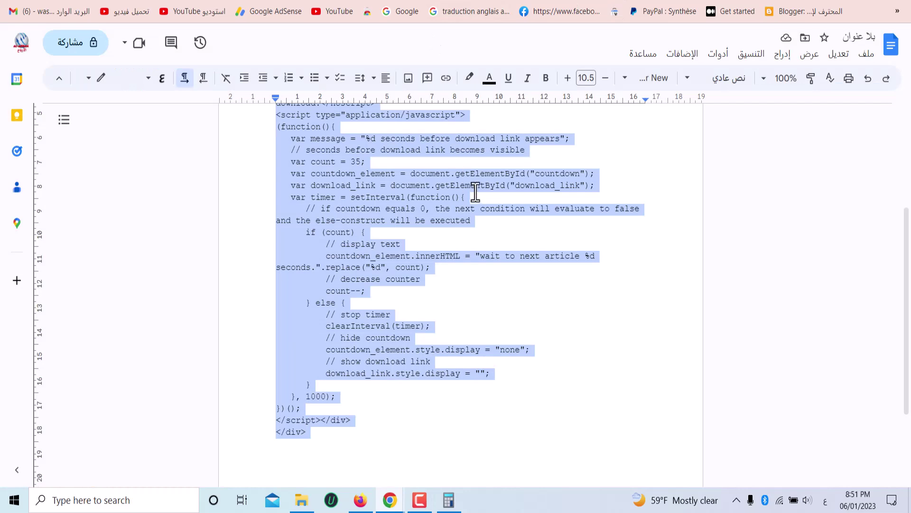
In the script document, delete the article URL from the link's href, leaving only "/"
scroll(474, 189, "up", 5)
left_click(541, 232)
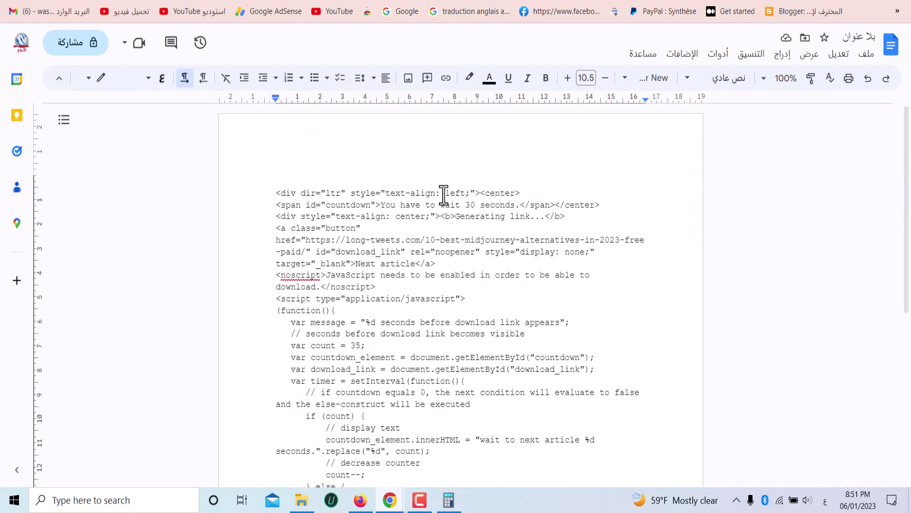
left_click_drag(441, 192, 482, 235)
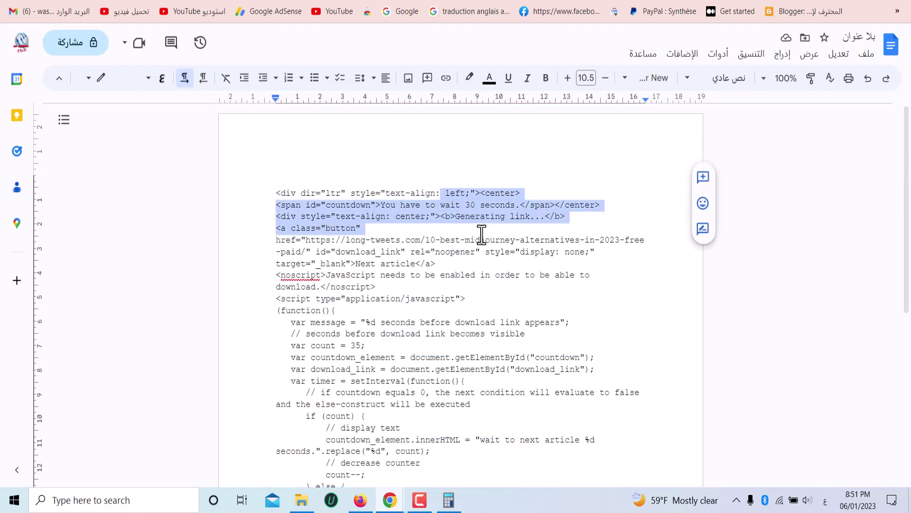
left_click(363, 233)
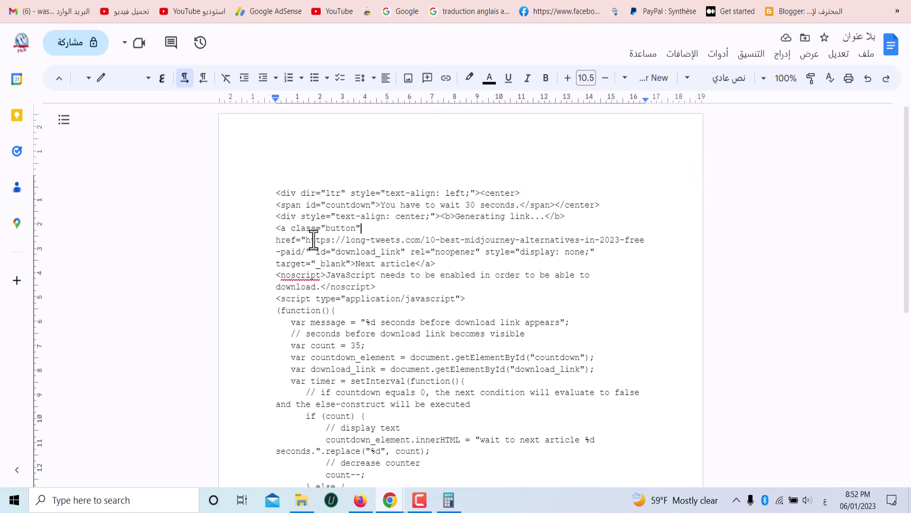
left_click_drag(308, 240, 309, 261)
key("BackSpace")
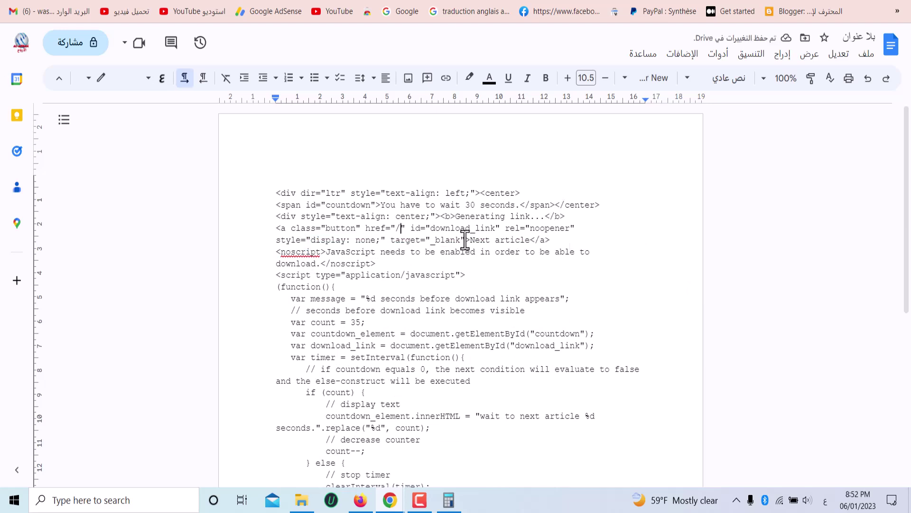
Replace the Next article link text with 778899 and set the script's count variable to 20
left_click_drag(471, 241, 531, 249)
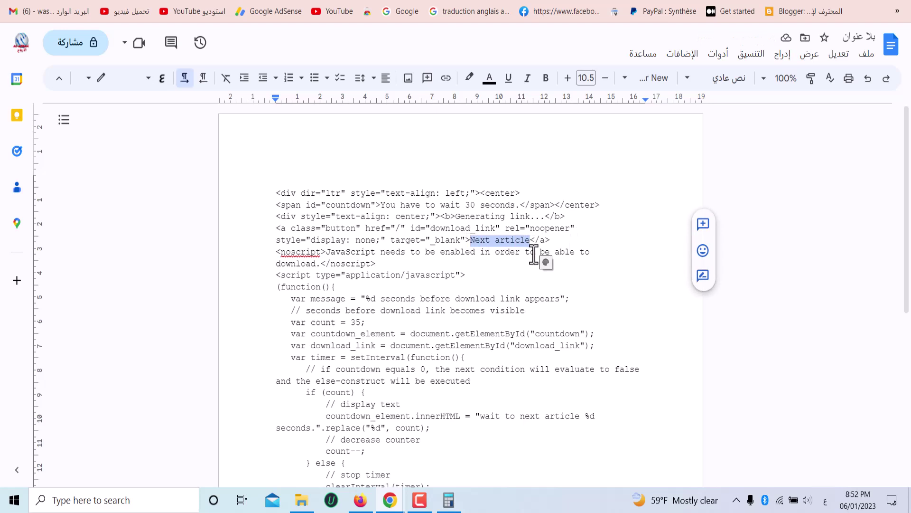
type("778899")
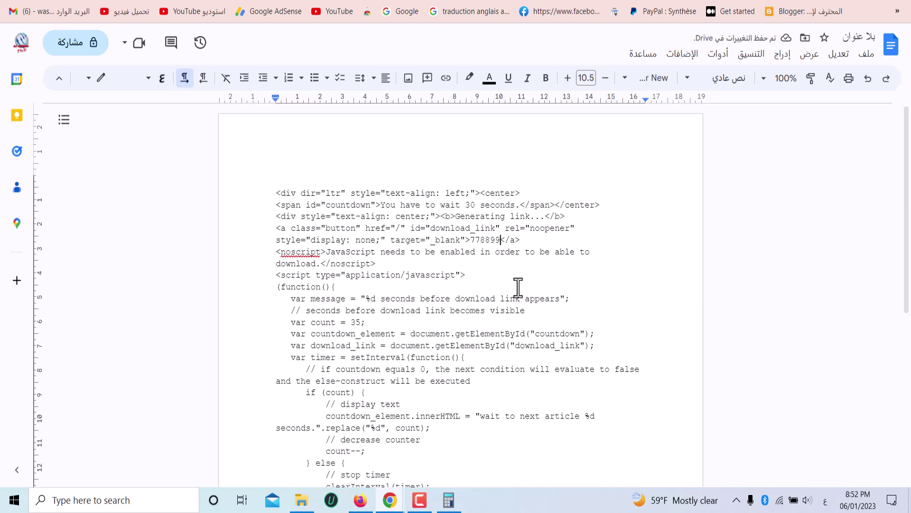
double_click(355, 322)
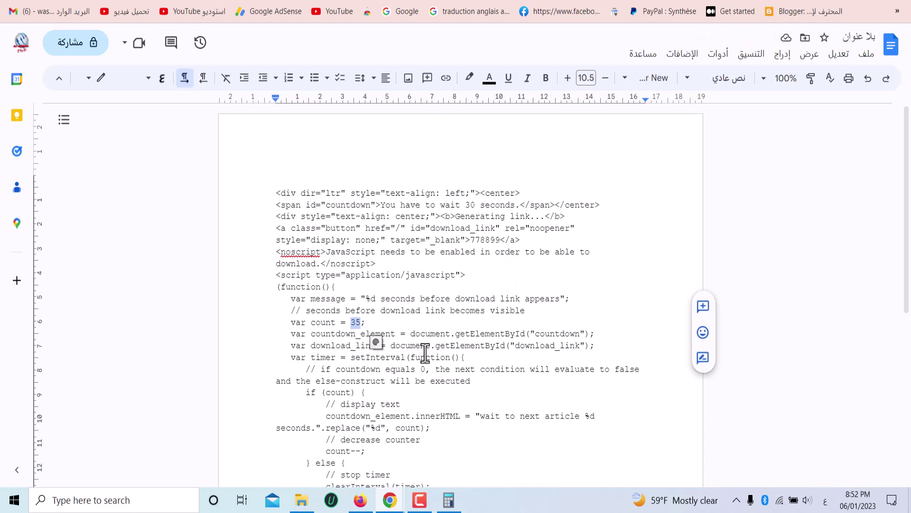
type("20")
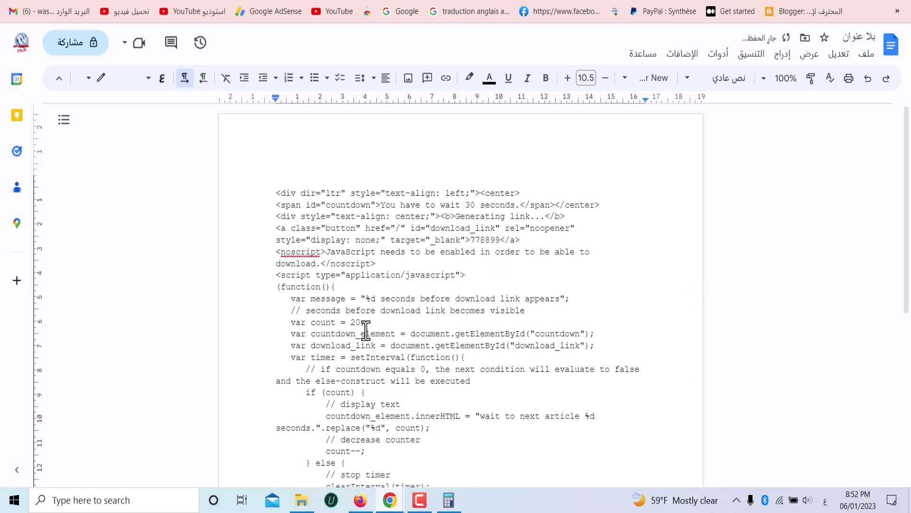
scroll(365, 330, "down", 7)
scroll(368, 330, "up", 5)
scroll(409, 399, "down", 5)
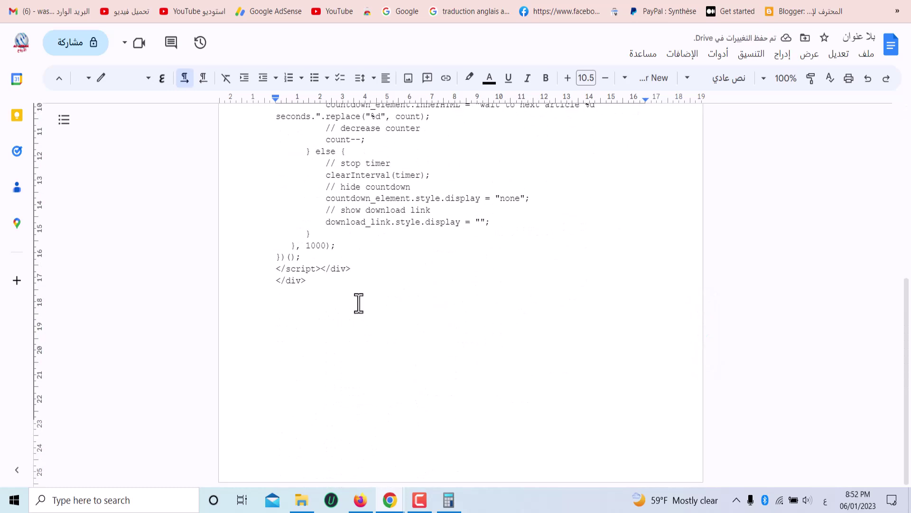
Copy the entire edited countdown script and open the "10 Best Midjourney Alternatives in 2023 (Free & Paid)" post for editing in a new tab
left_click_drag(359, 303, 263, 33)
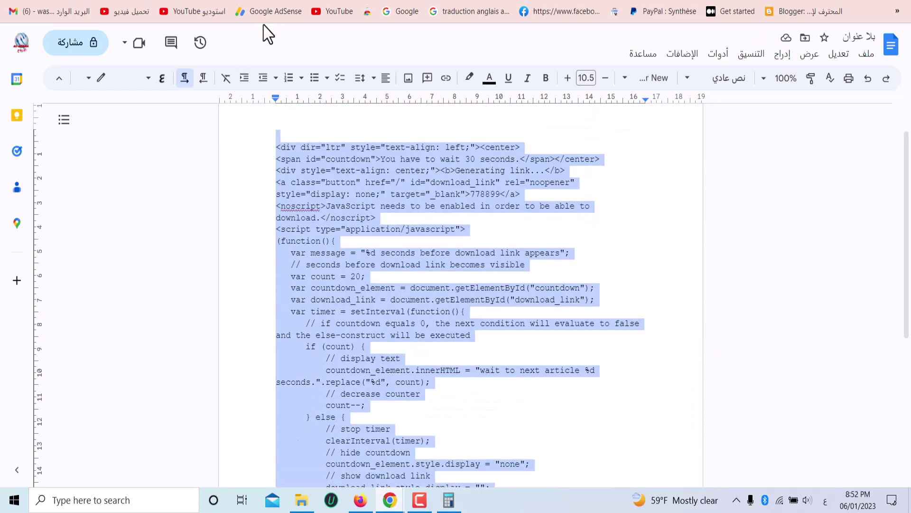
right_click(332, 149)
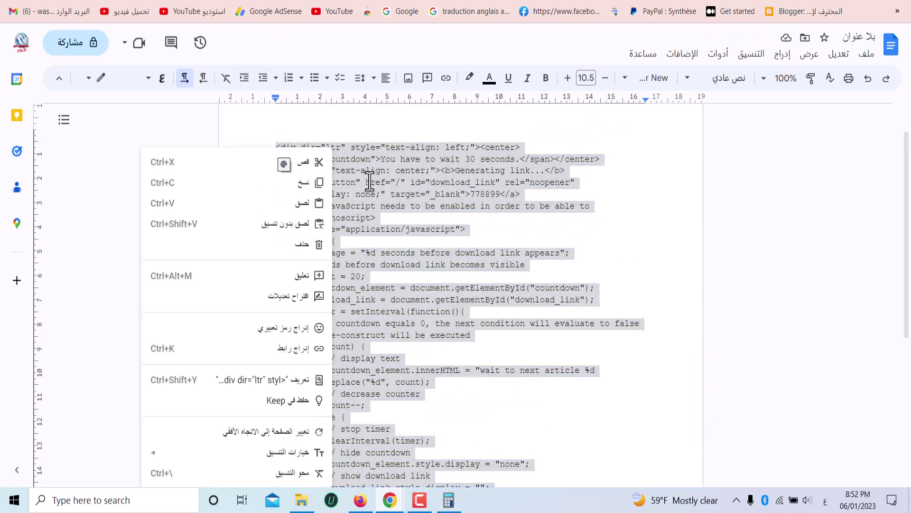
left_click(309, 183)
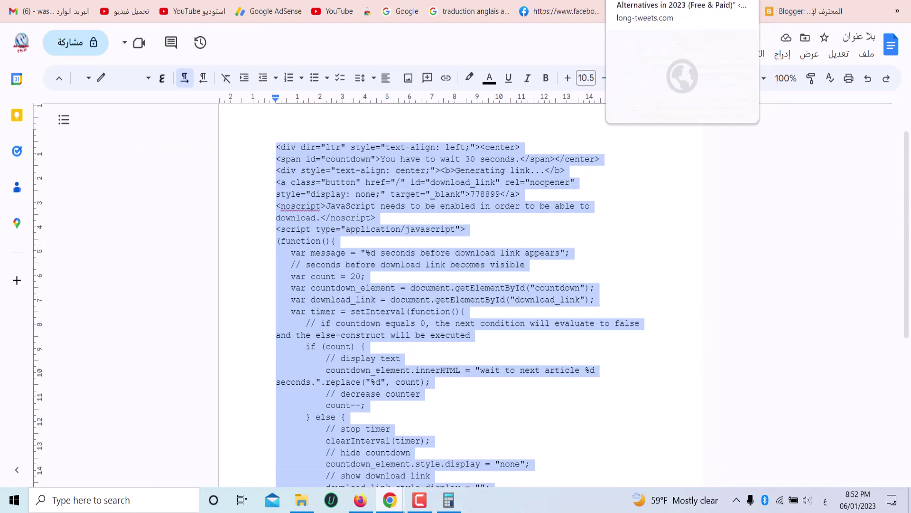
left_click(665, 1)
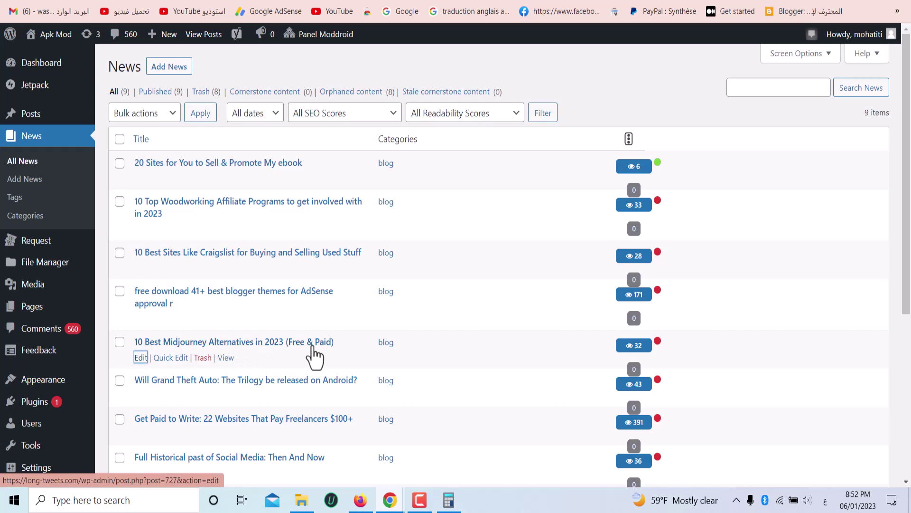
right_click(143, 359)
left_click(188, 228)
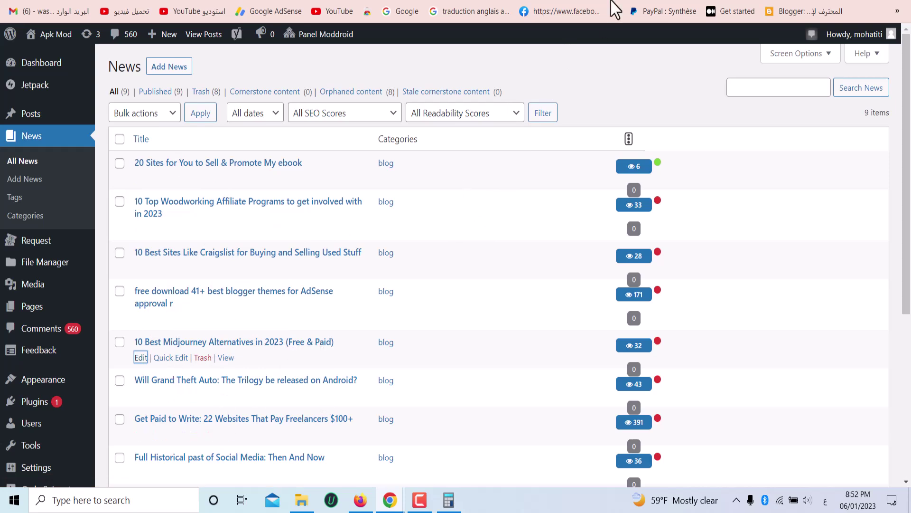
key("ctrl+Tab")
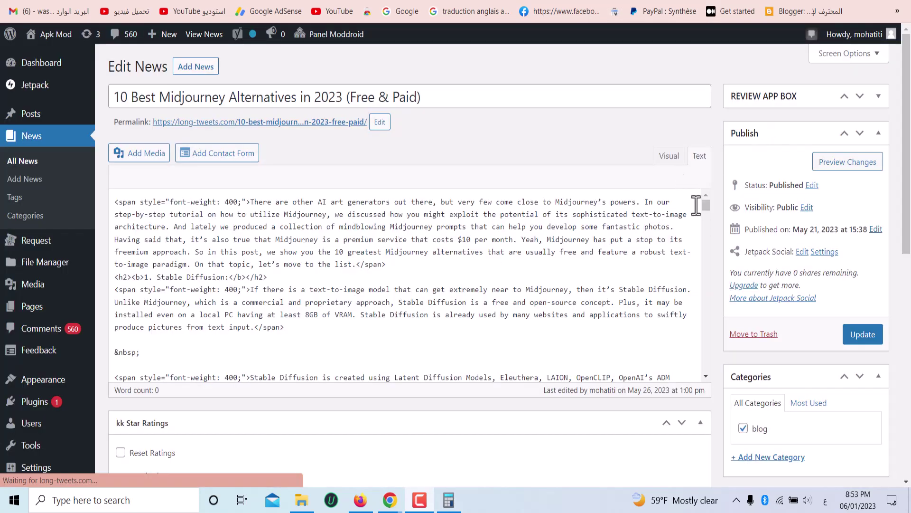
Paste the countdown script on a new line after the last paragraph of the post's HTML content
left_click(675, 161)
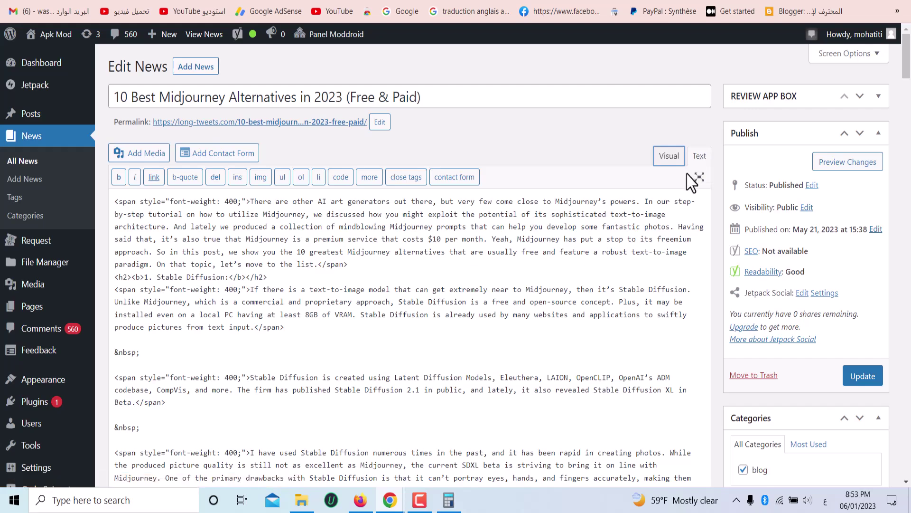
scroll(689, 246, "down", 8)
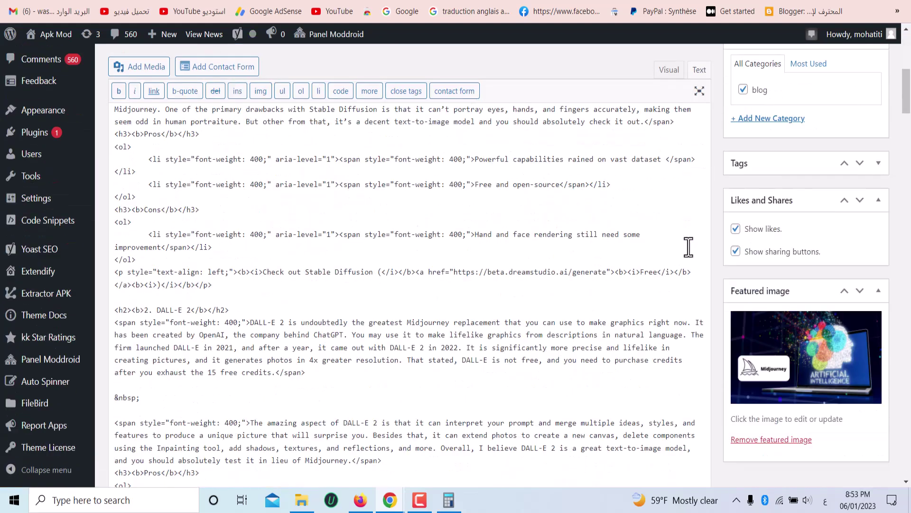
scroll(688, 247, "down", 20)
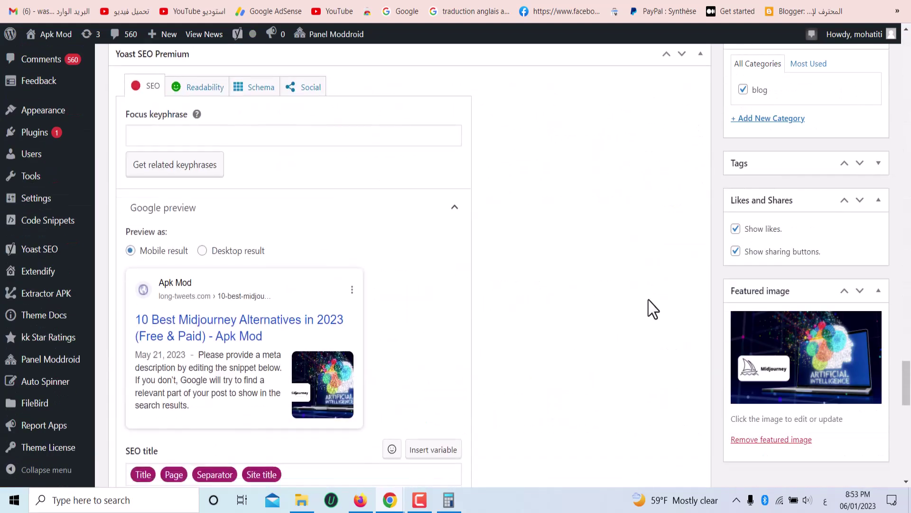
scroll(653, 309, "up", 6)
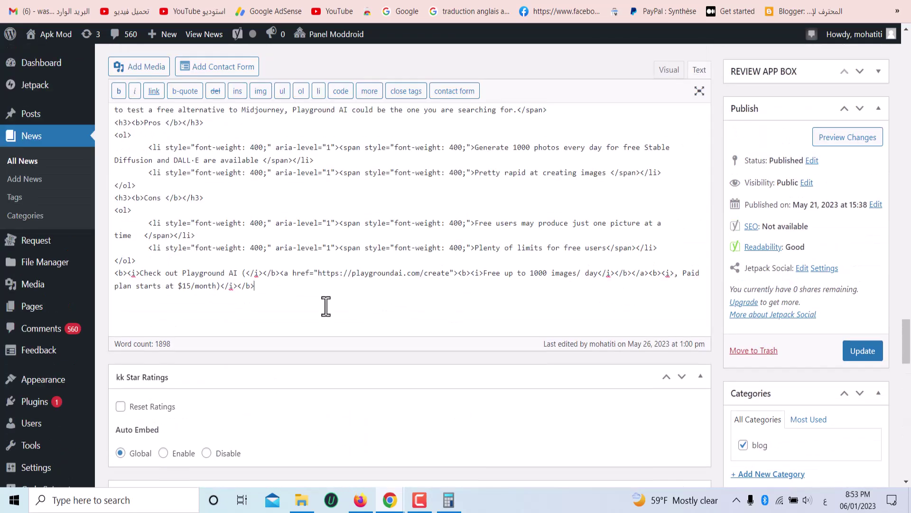
scroll(160, 323, "down", 4)
scroll(167, 329, "up", 4)
right_click(153, 323)
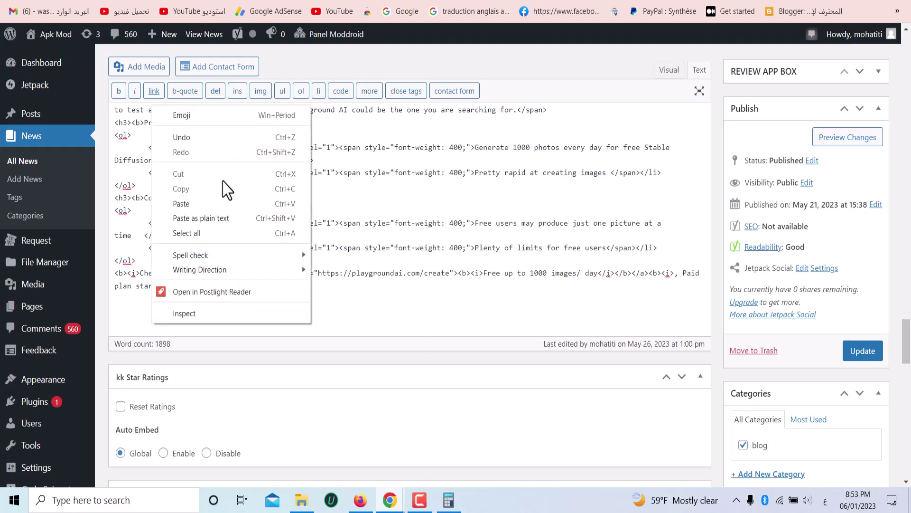
left_click(209, 204)
Copy the post's title over its existing slug and update the post
scroll(315, 293, "down", 5)
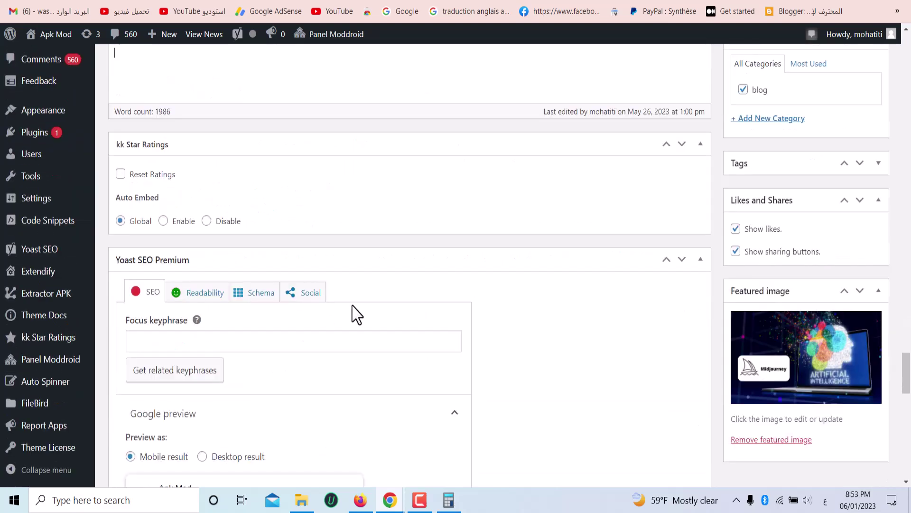
scroll(357, 314, "up", 15)
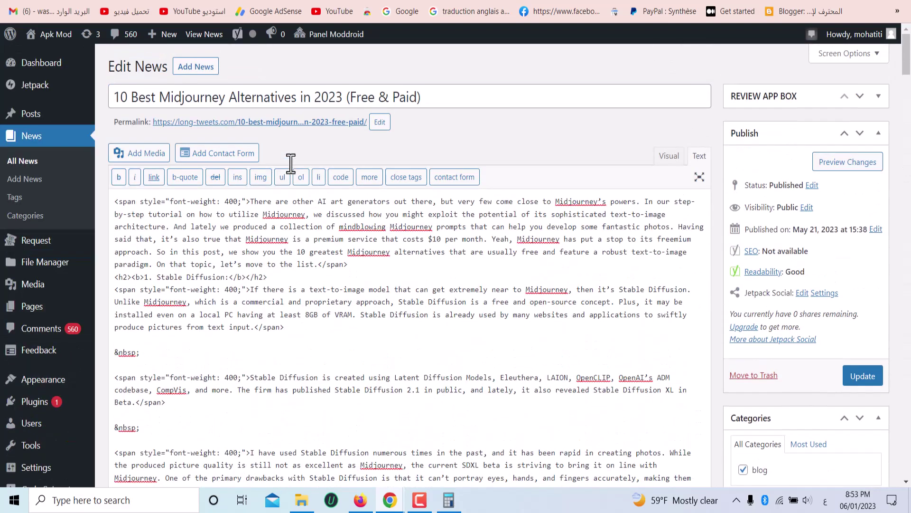
triple_click(295, 97)
right_click(294, 98)
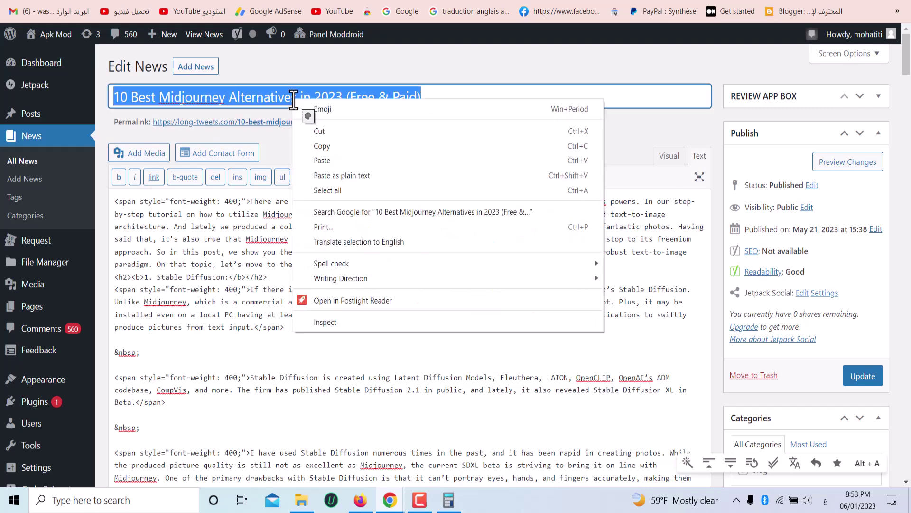
left_click(346, 147)
scroll(383, 339, "down", 8)
scroll(384, 339, "down", 15)
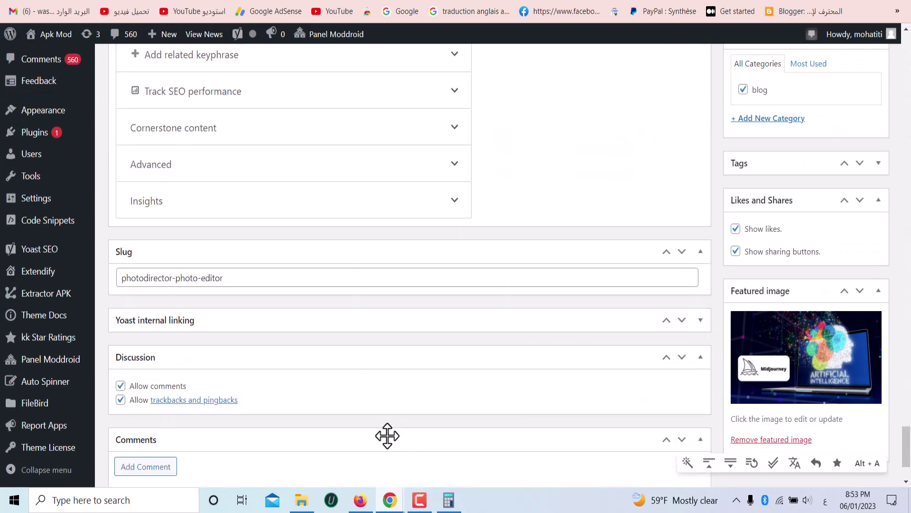
triple_click(207, 169)
right_click(209, 170)
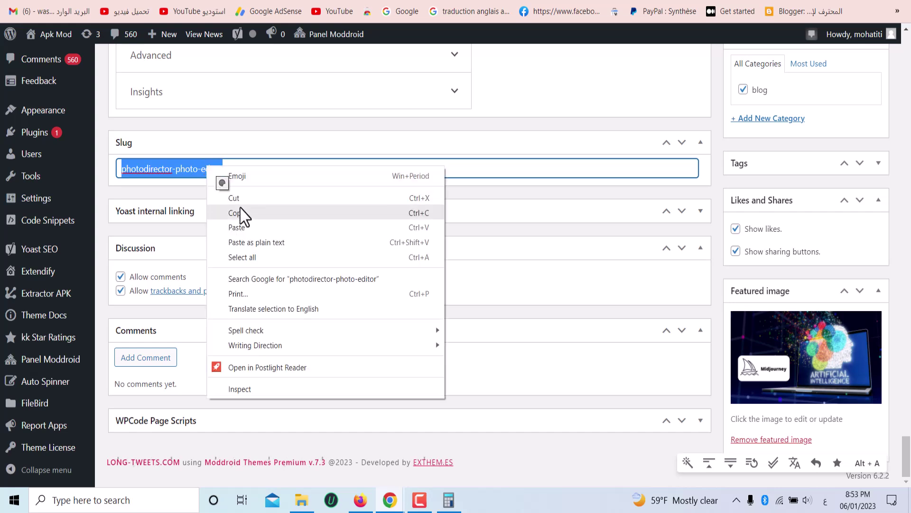
left_click(236, 227)
scroll(887, 346, "up", 10)
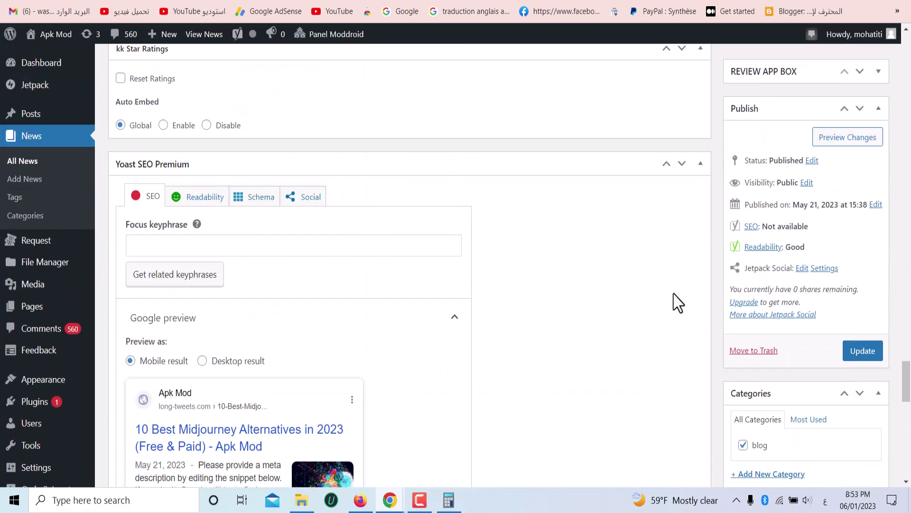
left_click(859, 353)
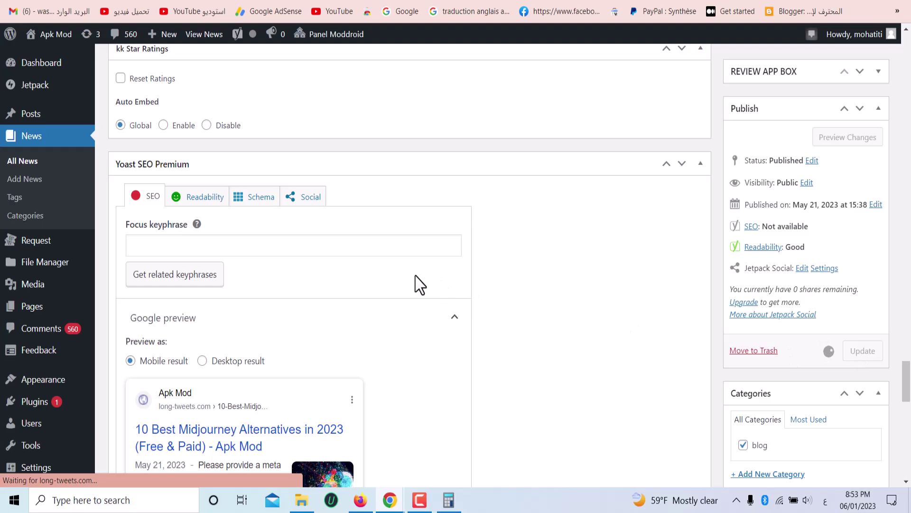
scroll(420, 285, "up", 20)
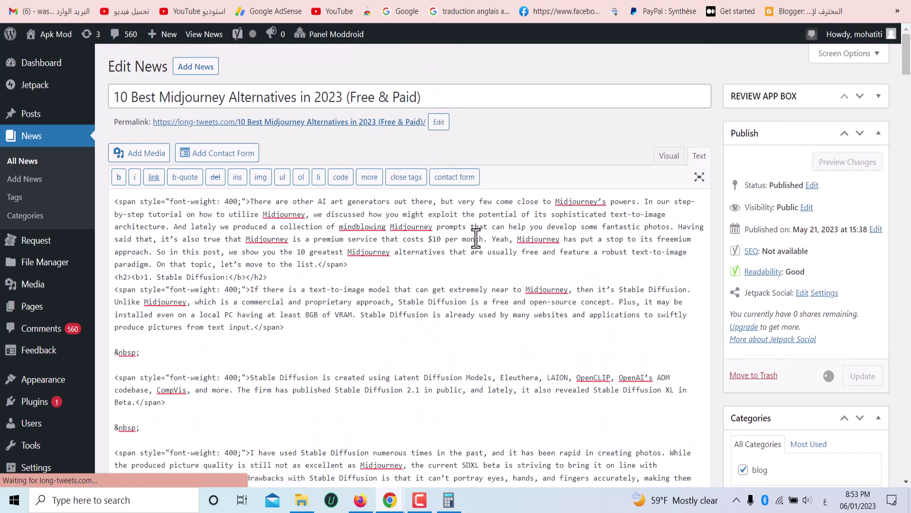
Check the published "20 Sites for You to Sell & Promote My ebook" article from title to generated link, and follow that link
mouse_move(396, 503)
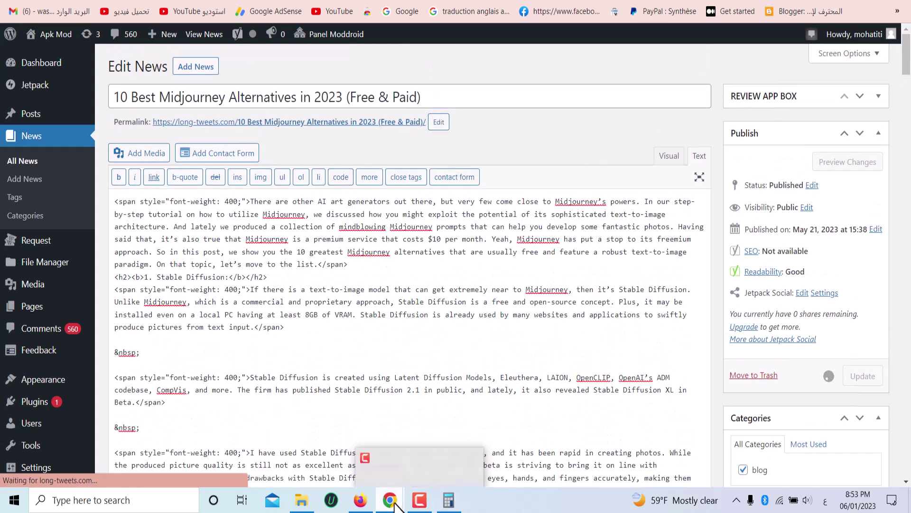
left_click(455, 446)
scroll(349, 119, "up", 15)
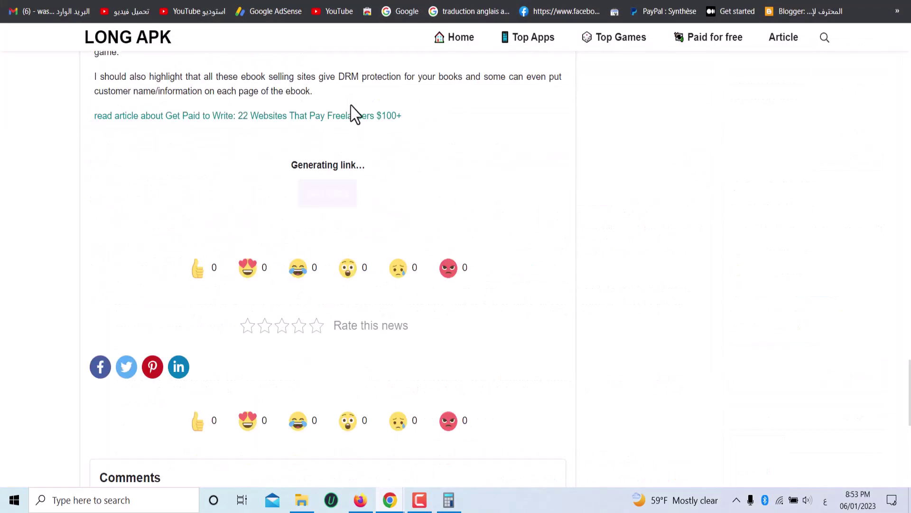
scroll(344, 147, "up", 15)
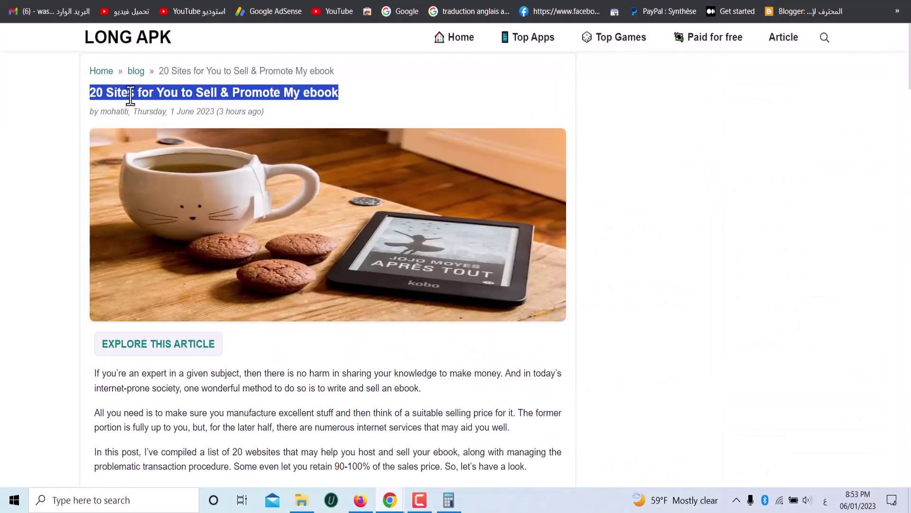
left_click_drag(90, 95, 389, 107)
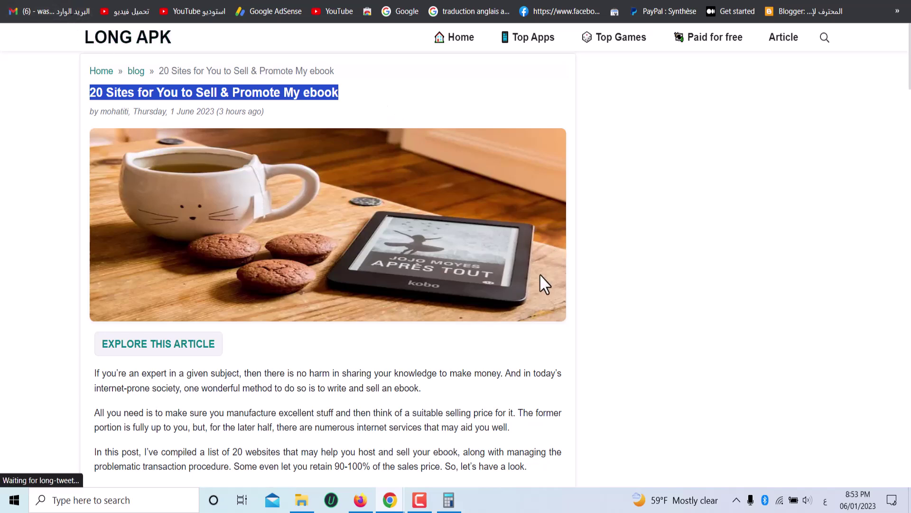
scroll(539, 280, "down", 5)
scroll(522, 280, "up", 5)
scroll(498, 279, "down", 20)
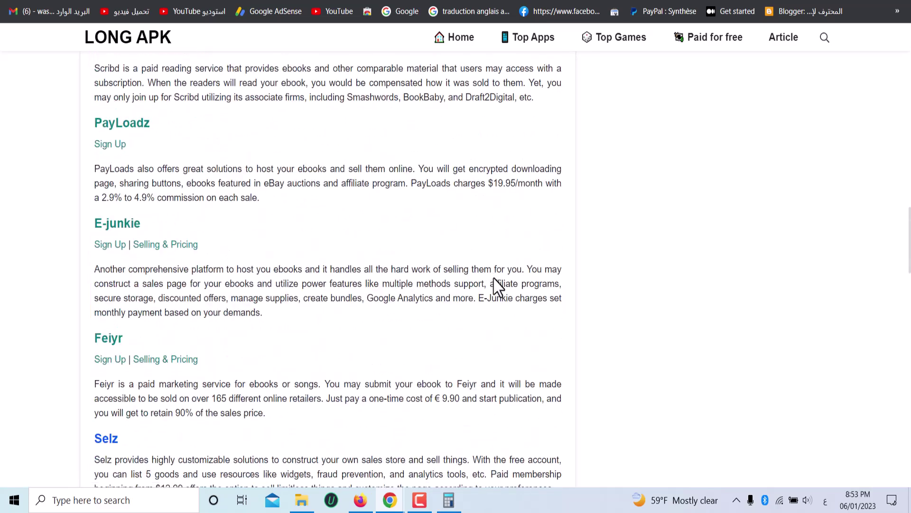
scroll(498, 288, "down", 15)
left_click_drag(291, 174, 386, 181)
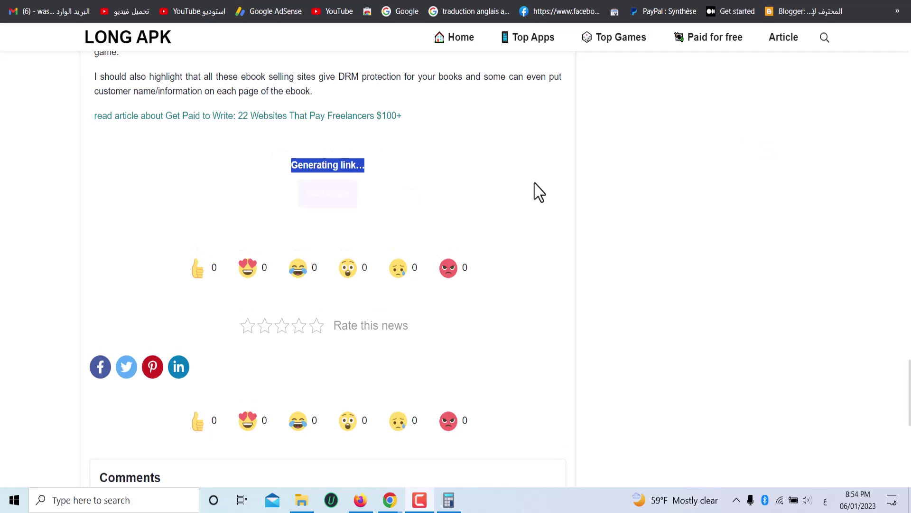
left_click(328, 194)
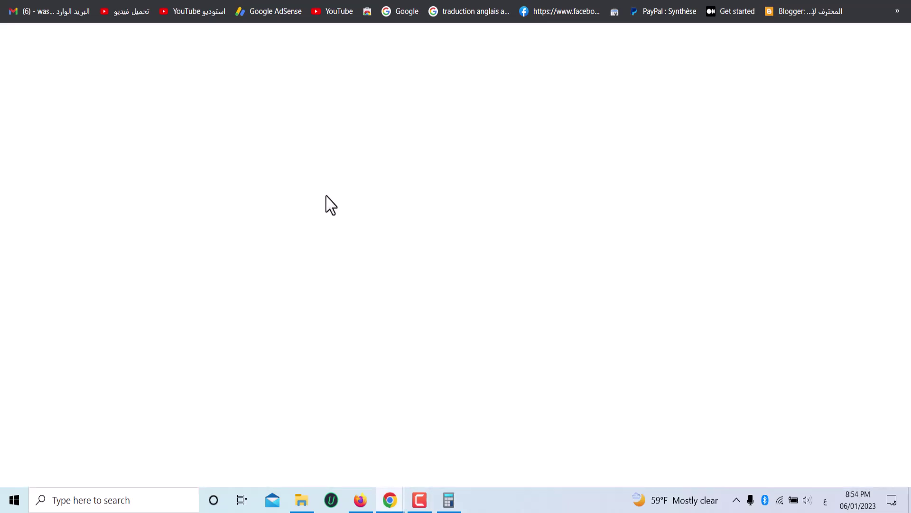
Examine the woodworking affiliate programs article's title and the countdown at the end of its text
left_click_drag(81, 93, 434, 93)
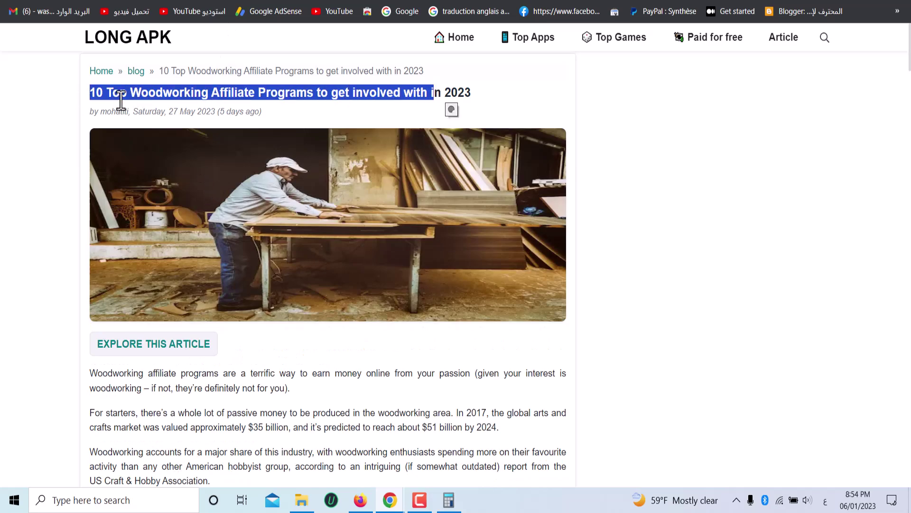
scroll(242, 133, "down", 20)
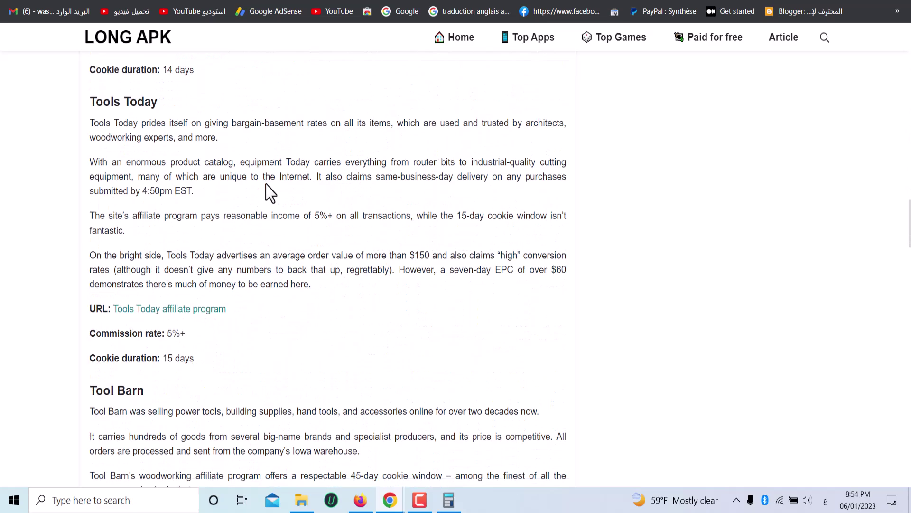
scroll(271, 193, "down", 20)
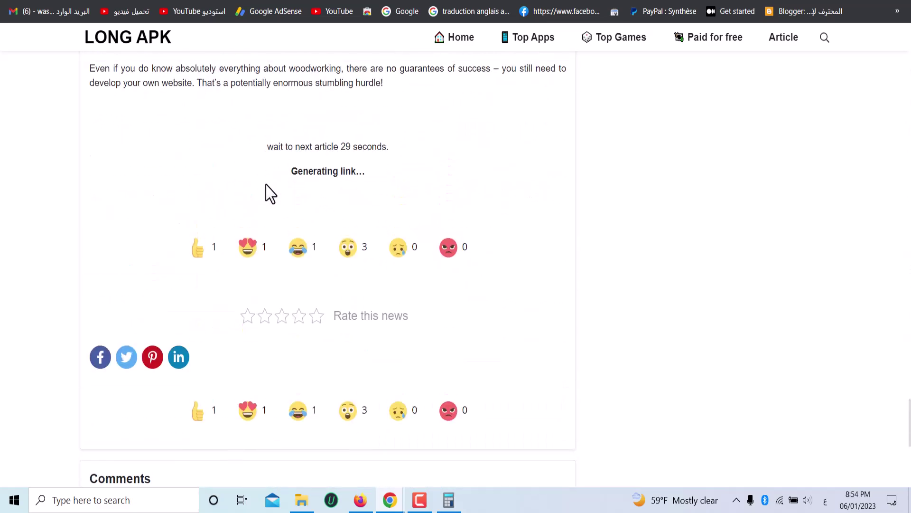
left_click_drag(307, 141, 378, 186)
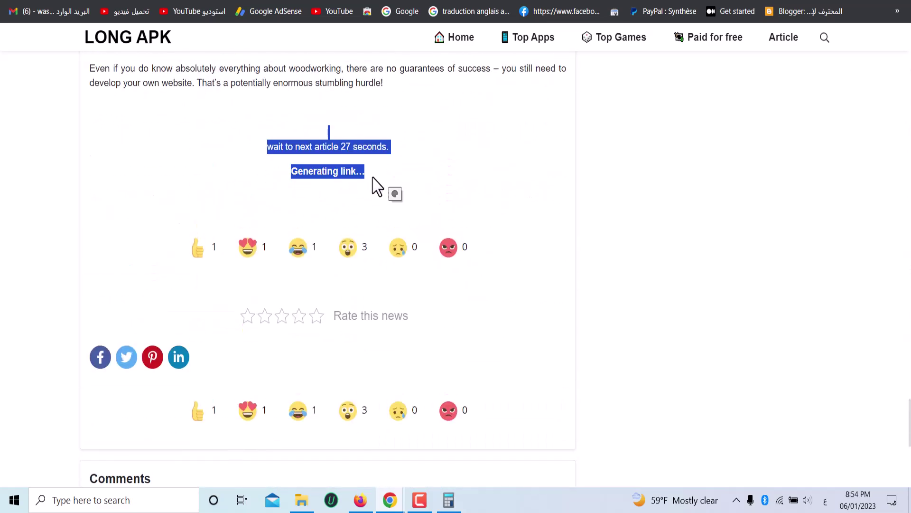
Switch to the task instructions document and review Step 3 about the timer and Step 4 about the code
key("alt+Tab")
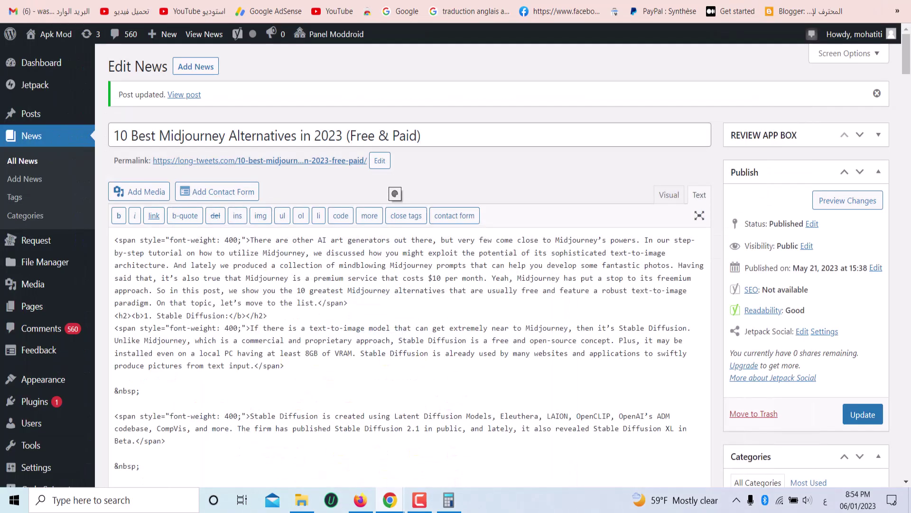
key("alt+Tab")
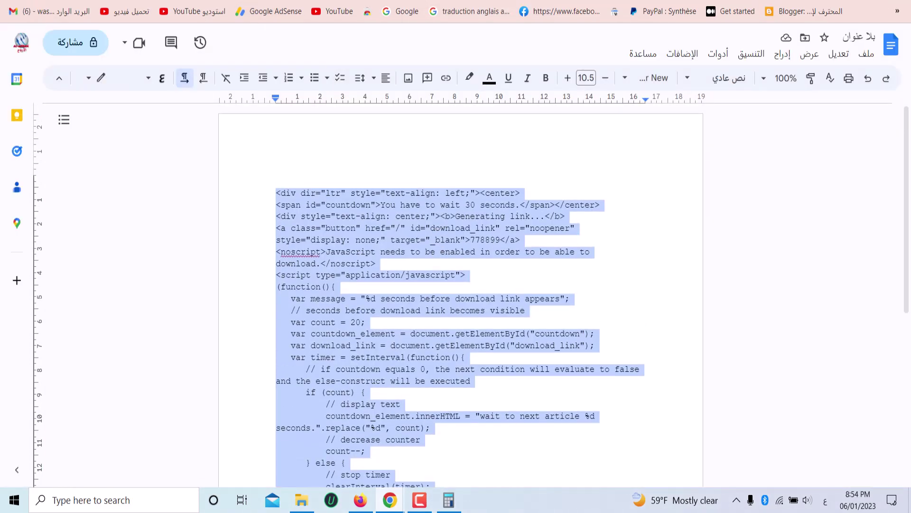
key("alt+Tab")
left_click(429, 274)
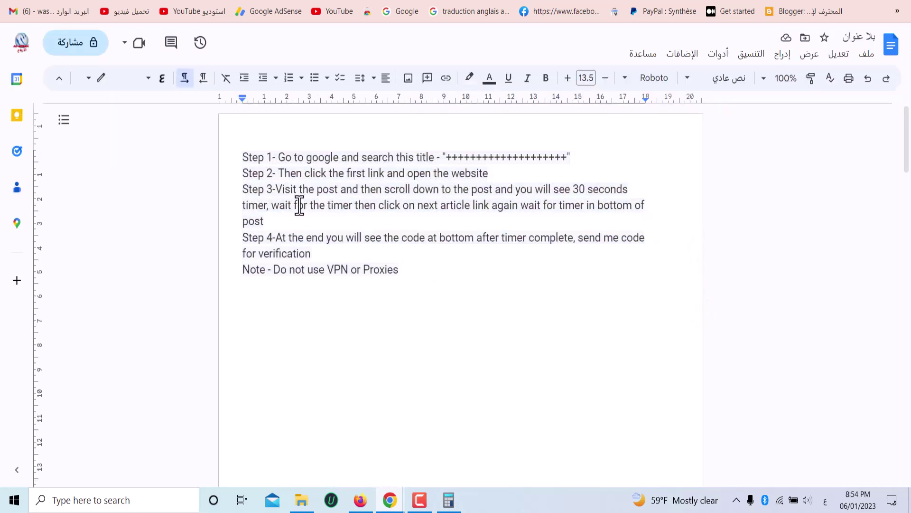
left_click_drag(275, 240, 306, 239)
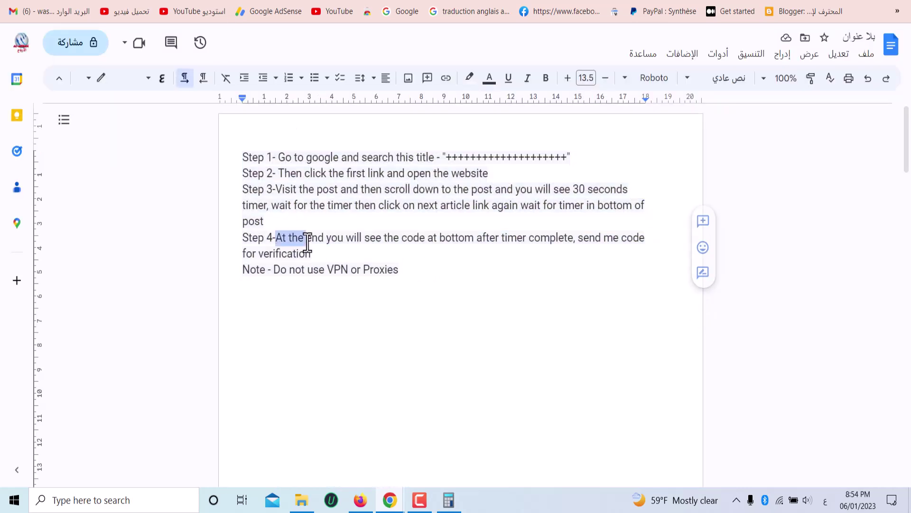
left_click_drag(277, 189, 635, 230)
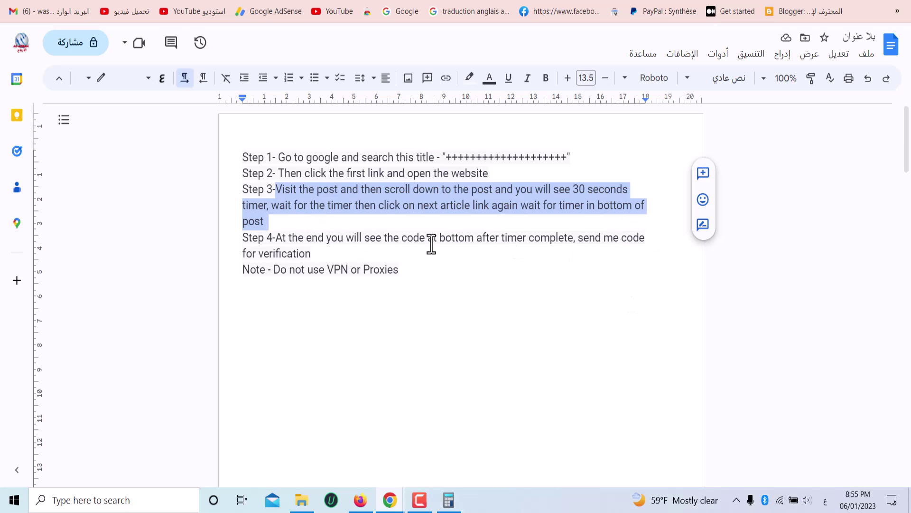
Review Step 4 of the instructions about the code, and return to the woodworking article to follow its "Next article" link
left_click_drag(278, 241, 382, 255)
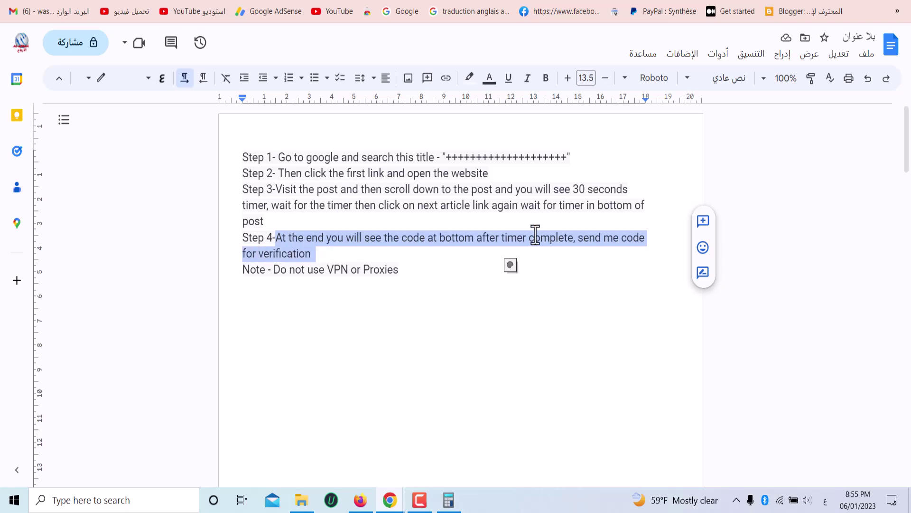
left_click(555, 237)
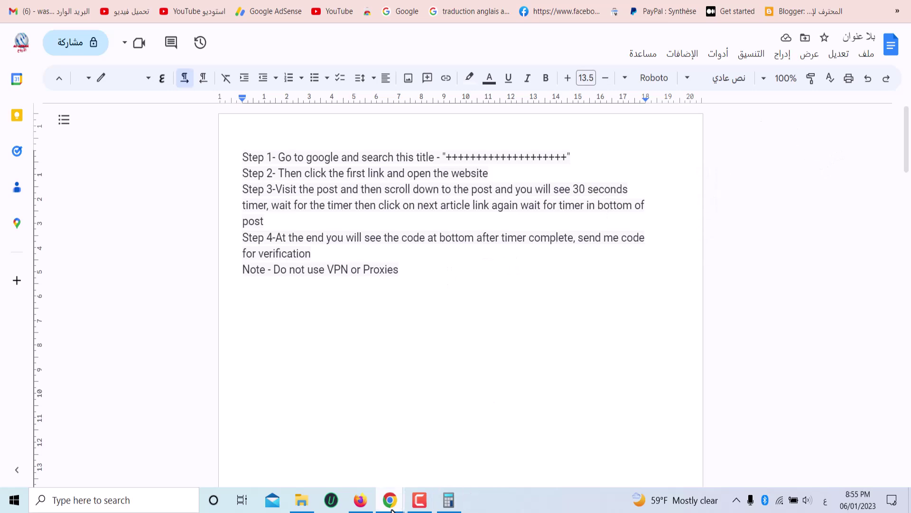
mouse_move(390, 503)
left_click(432, 463)
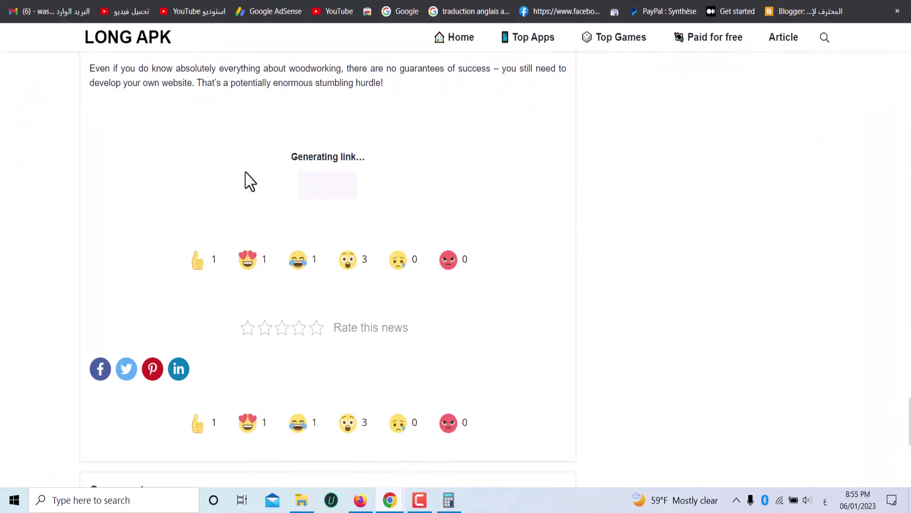
scroll(245, 186, "up", 4)
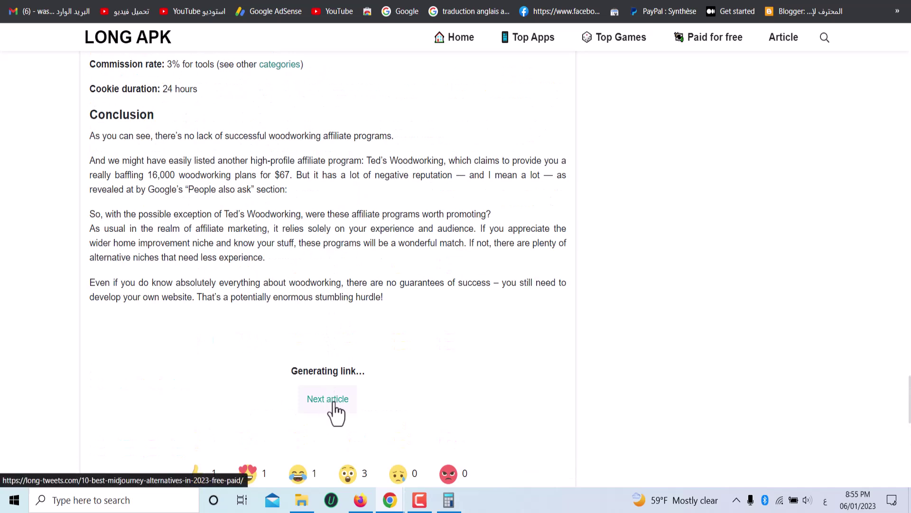
left_click(331, 403)
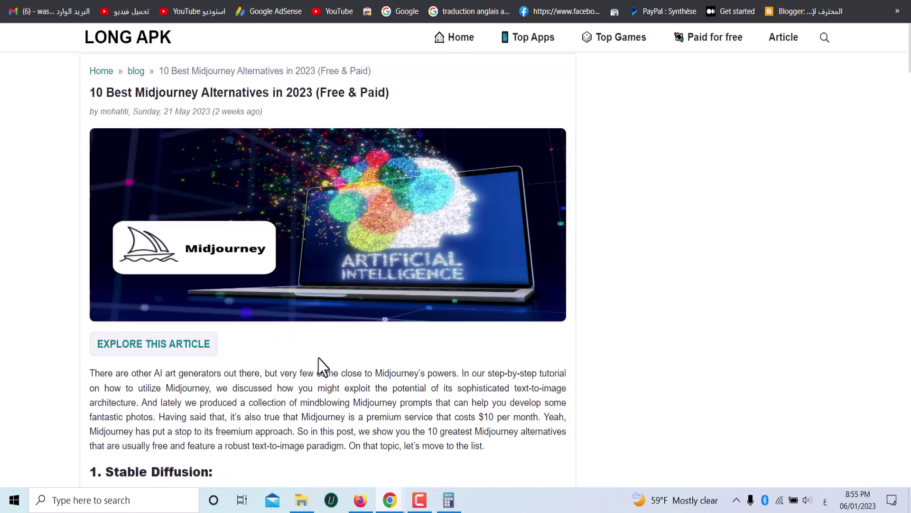
Examine the "10 Best Midjourney Alternatives in 2023 (Free & Paid)" article from its title to the countdown at the end
left_click_drag(78, 93, 405, 105)
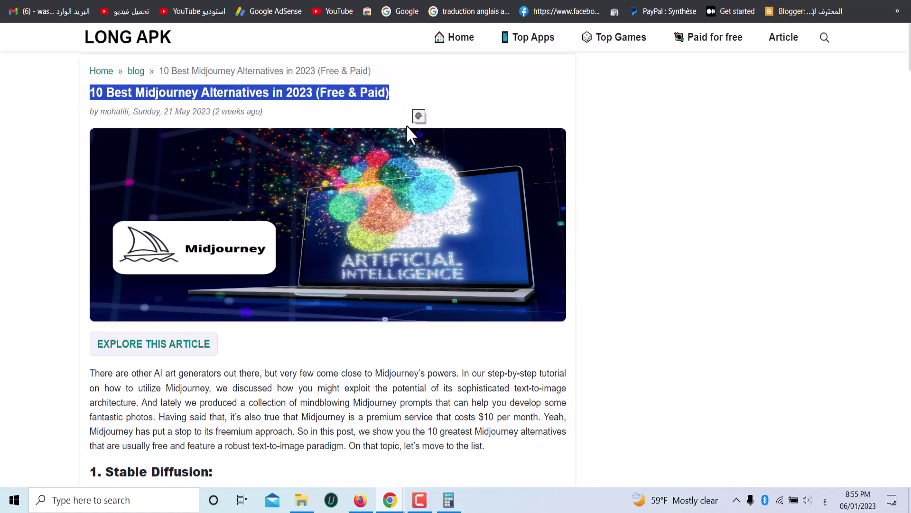
scroll(408, 133, "down", 9)
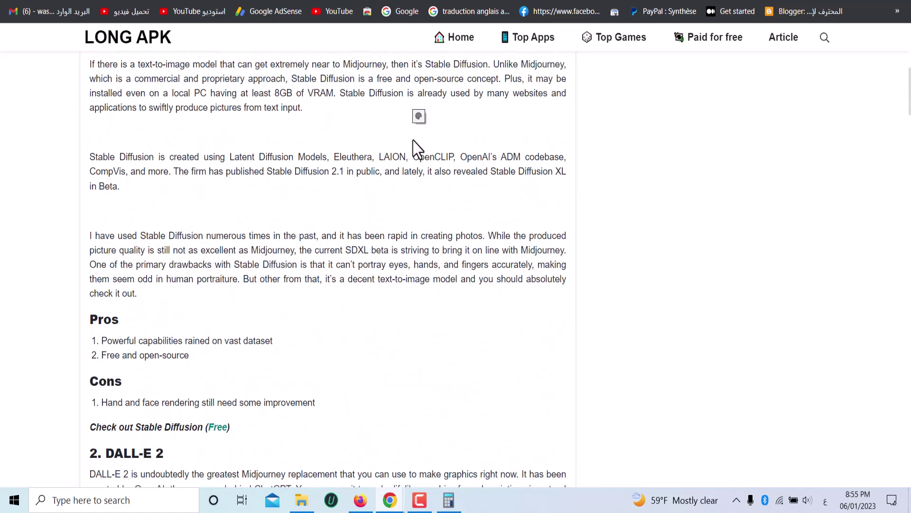
scroll(434, 139, "down", 20)
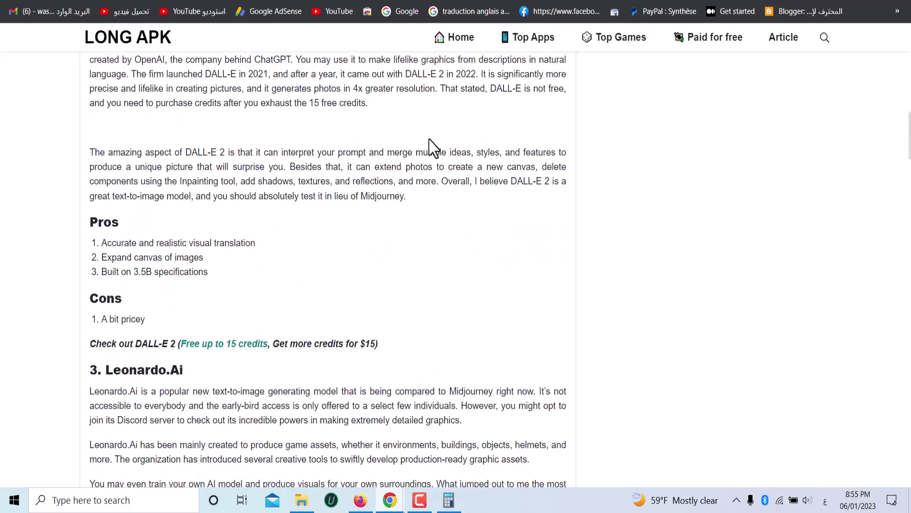
scroll(431, 139, "down", 20)
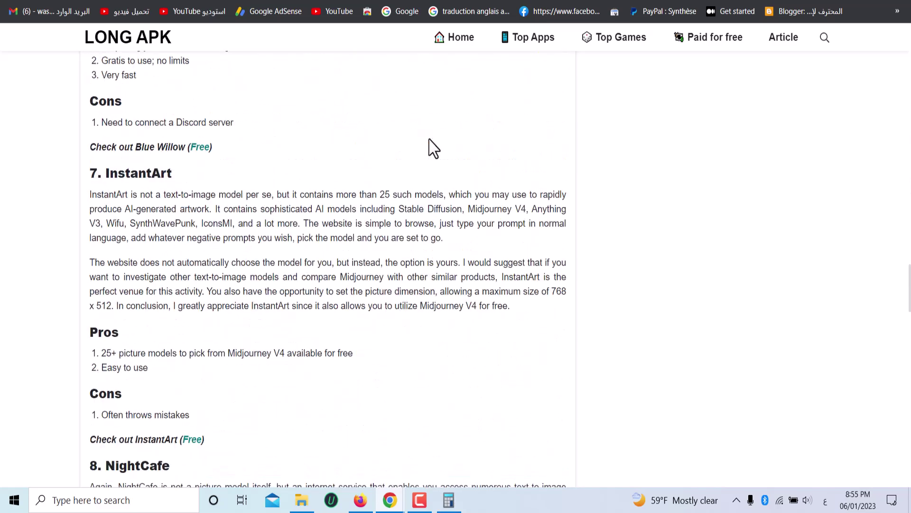
scroll(429, 140, "up", 4)
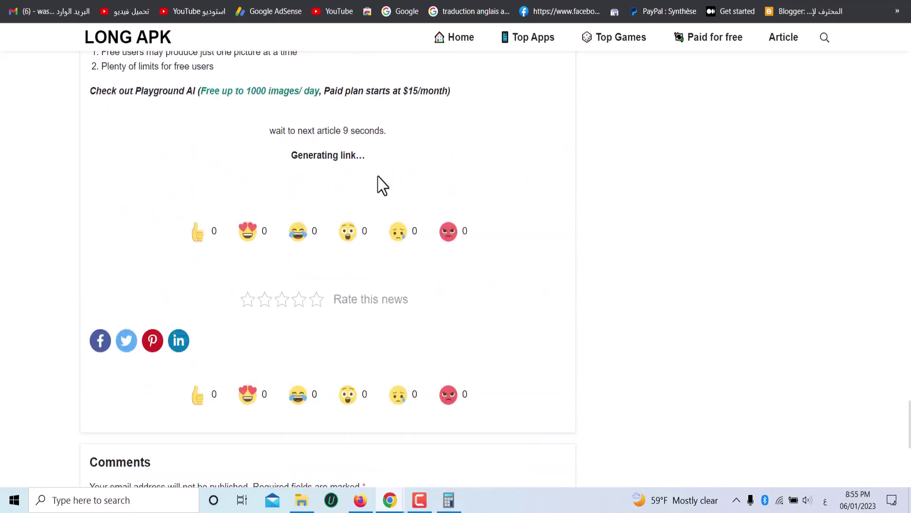
left_click_drag(251, 131, 409, 159)
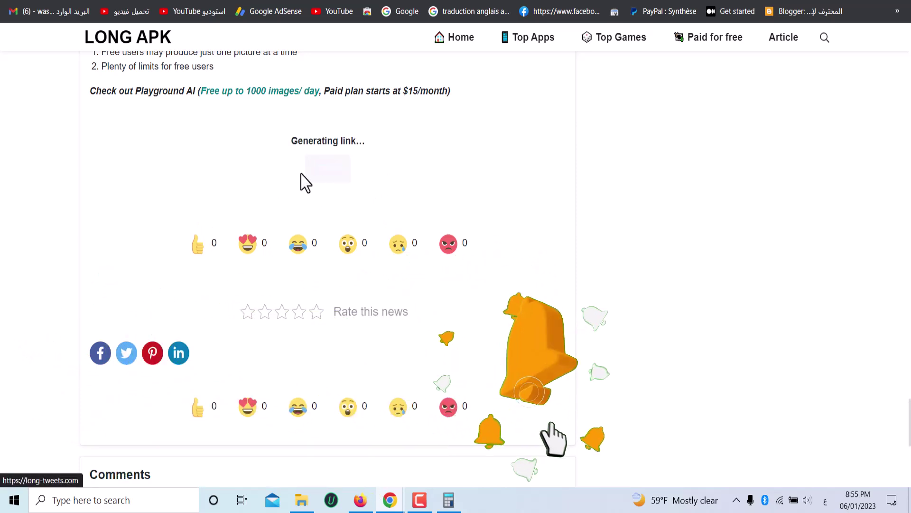
Copy the verification code generated at the end of the Midjourney alternatives article
left_click_drag(301, 179, 362, 183)
right_click(347, 179)
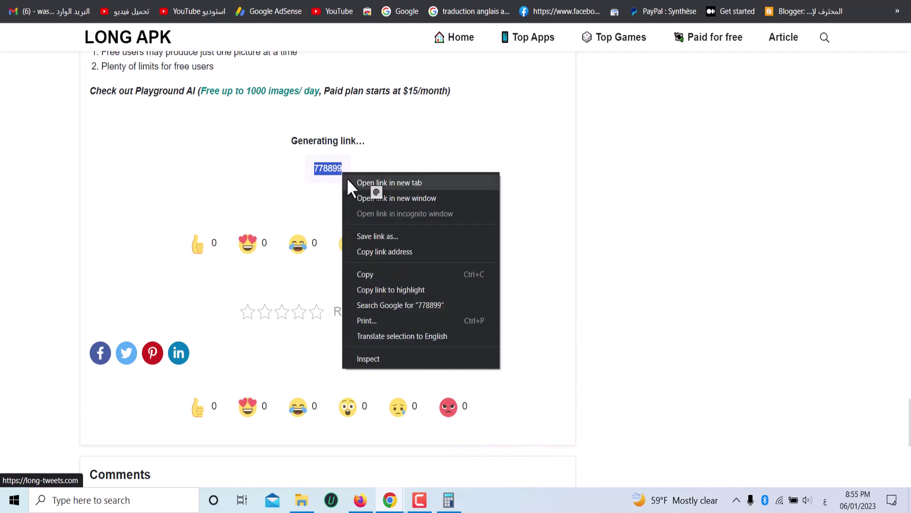
left_click(390, 274)
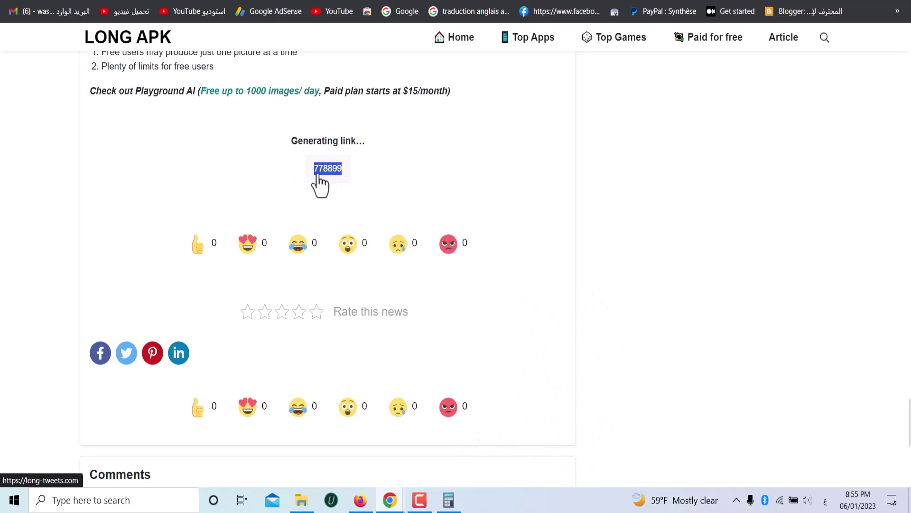
Look over the Midjourney alternatives article again from its title down to the generated code
scroll(356, 180, "up", 20)
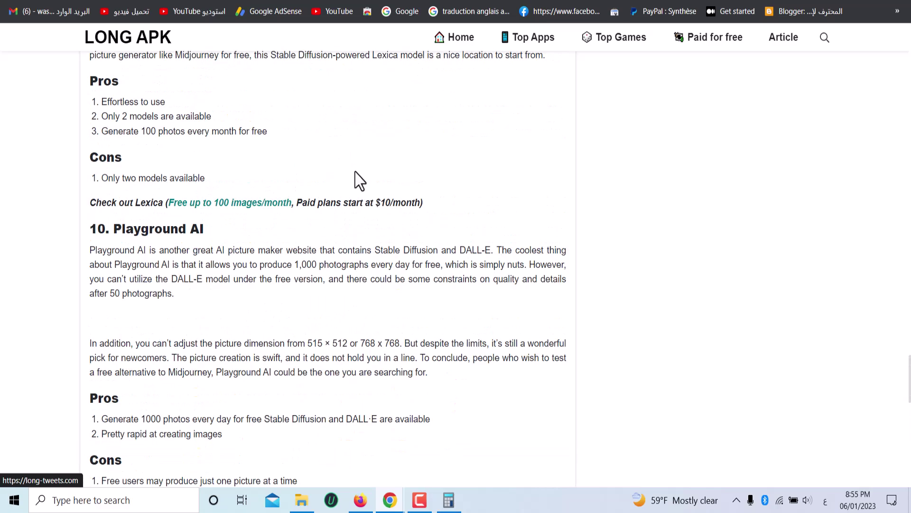
scroll(469, 228, "up", 20)
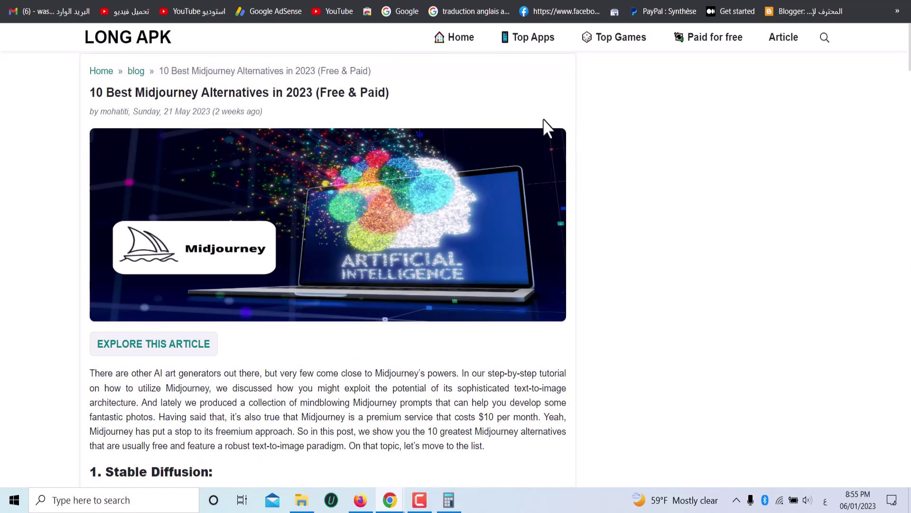
scroll(688, 242, "down", 20)
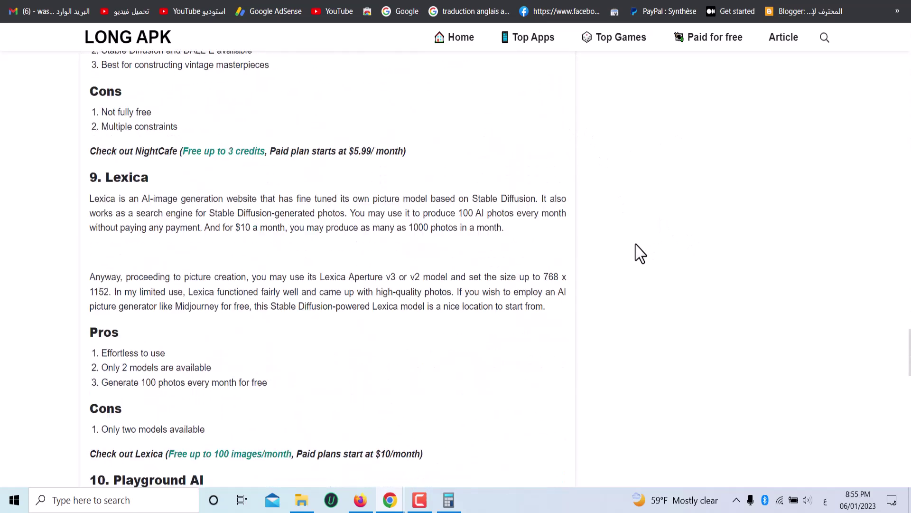
scroll(640, 253, "down", 15)
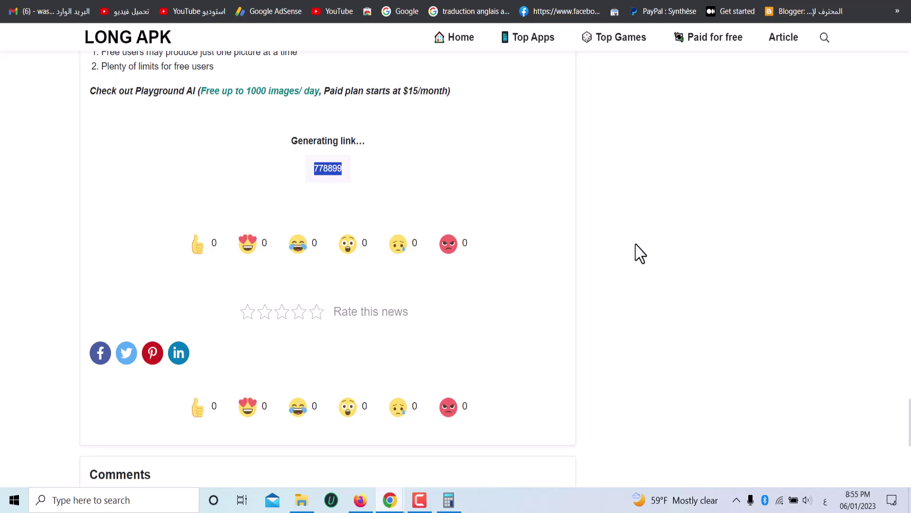
key("super+shift+s")
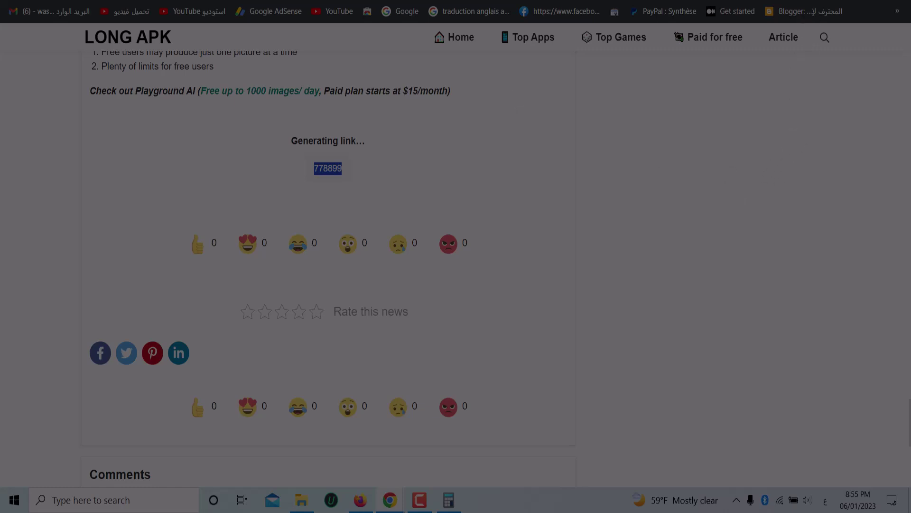
key("Escape")
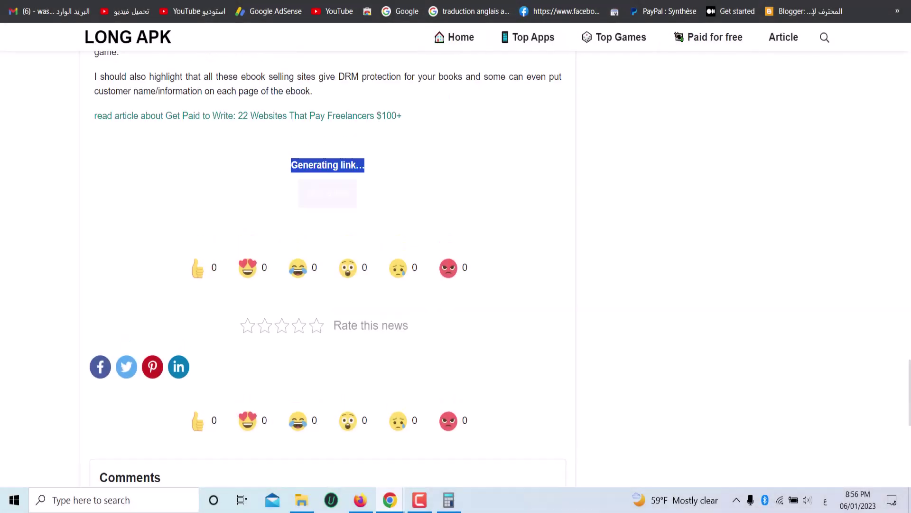
Copy the title of the published "20 Sites for You to Sell & Promote My ebook" article
scroll(249, 197, "up", 8)
scroll(248, 197, "up", 20)
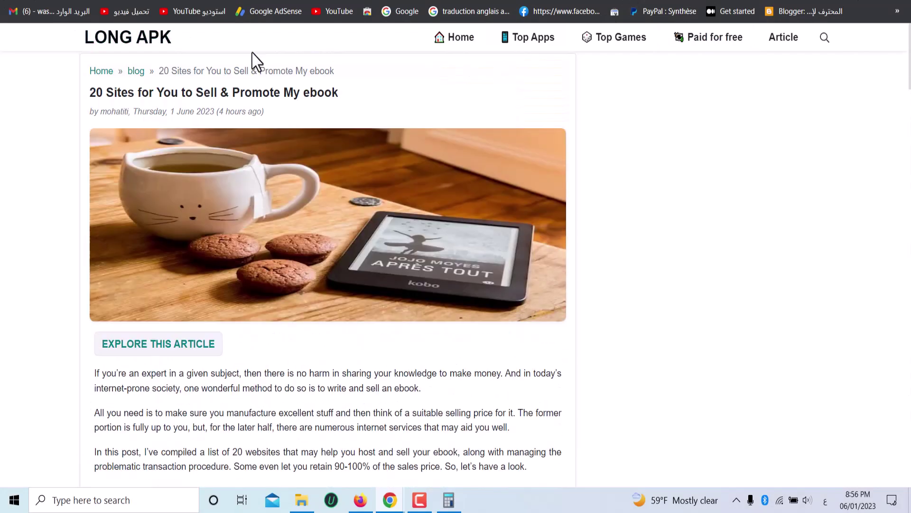
left_click_drag(85, 90, 356, 97)
right_click(275, 85)
left_click(295, 99)
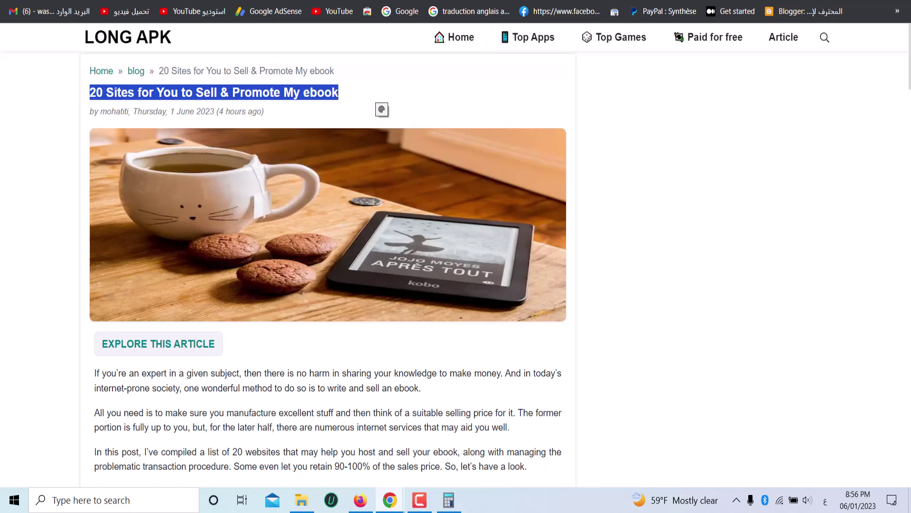
Open Google in an incognito window and paste "20 Sites for You to Sell & Promote My ebook" as the query
key("ctrl+shift+n")
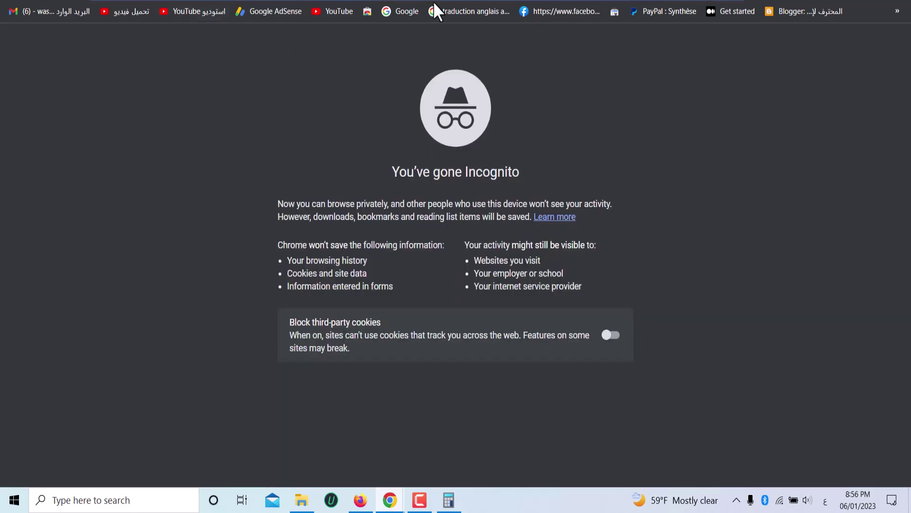
left_click(401, 11)
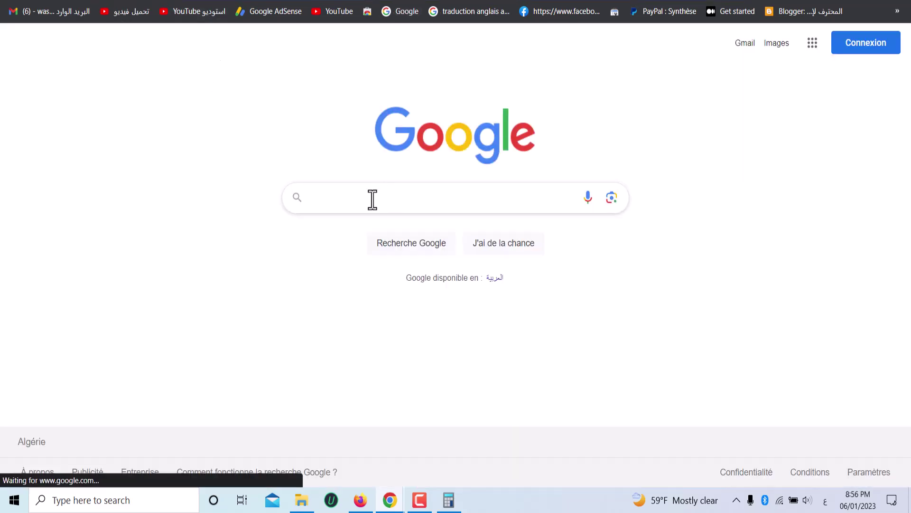
right_click(361, 205)
left_click(397, 308)
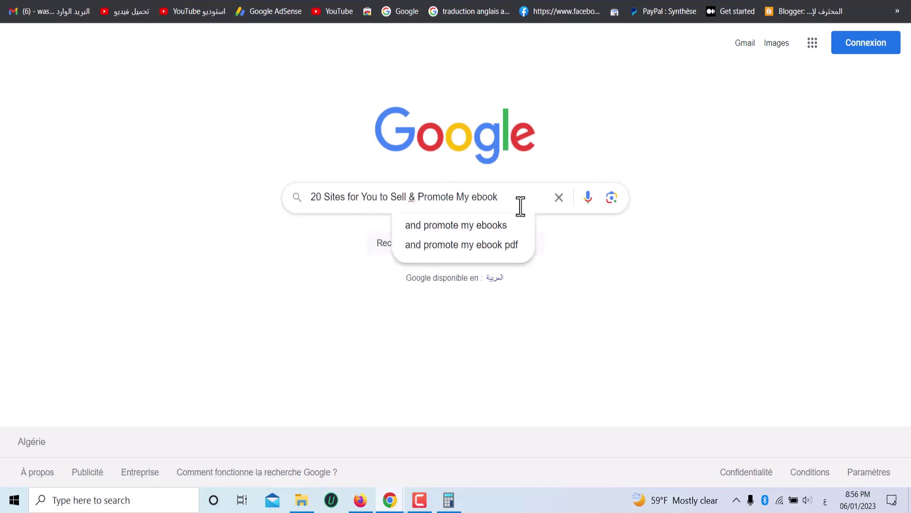
left_click_drag(535, 197, 309, 197)
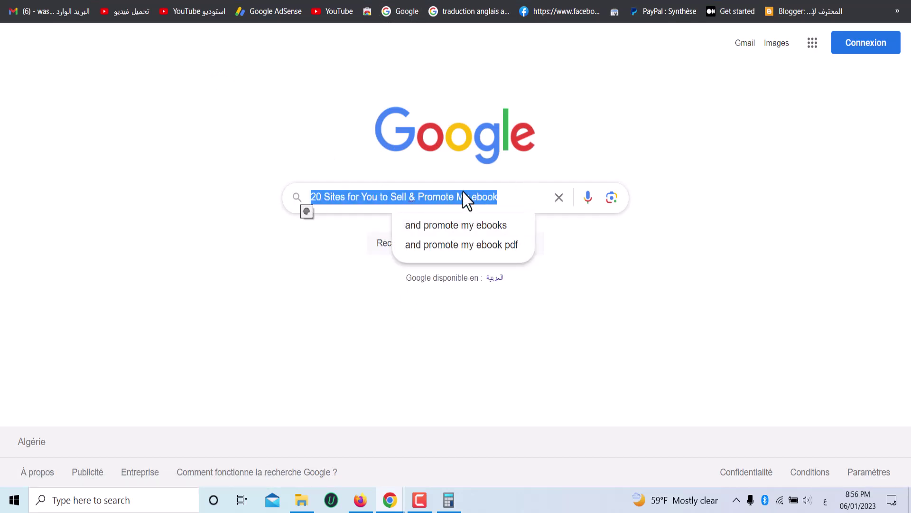
left_click(541, 204)
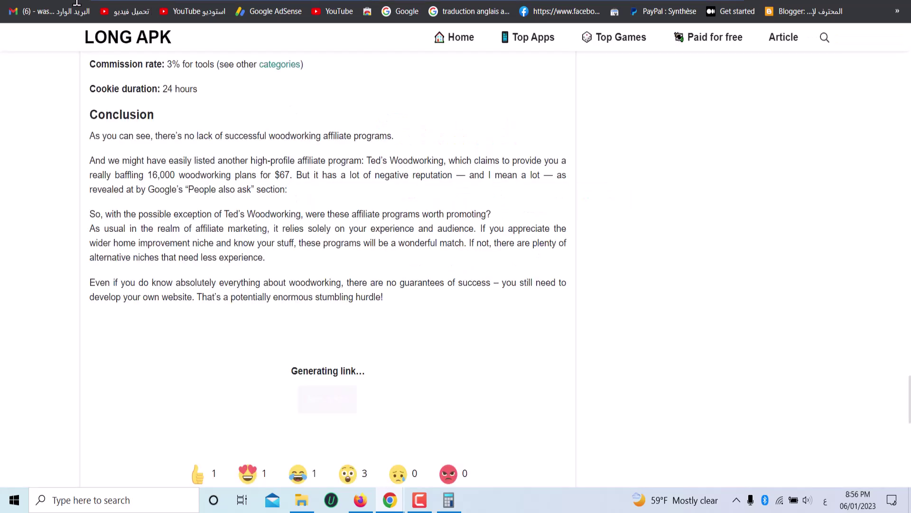
right_click(125, 2)
left_click(170, 67)
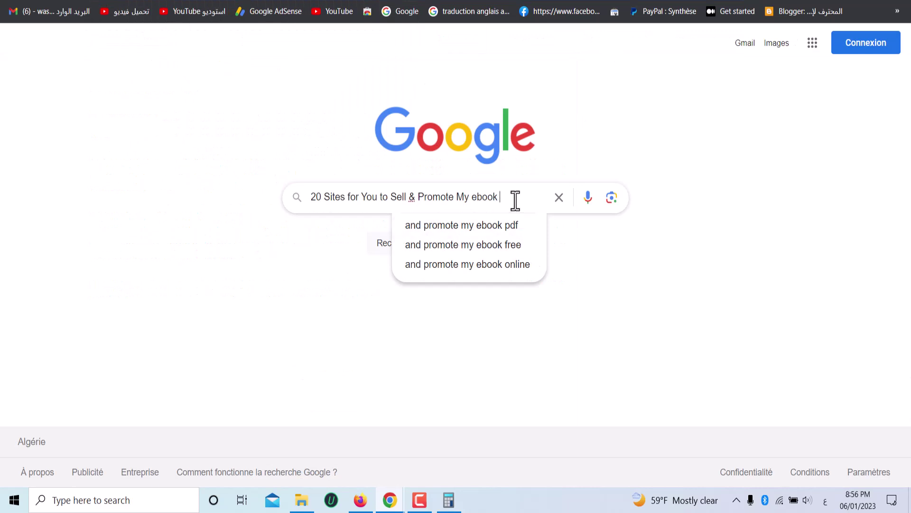
right_click(515, 198)
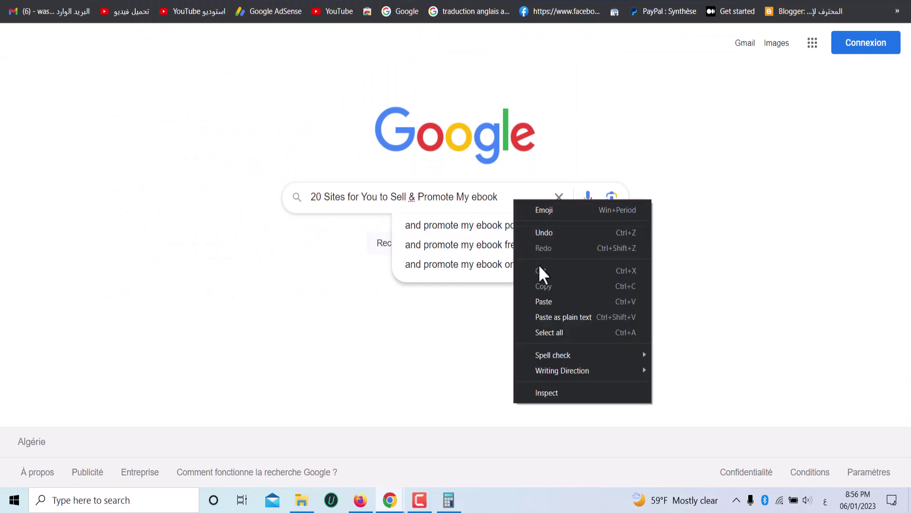
left_click(550, 301)
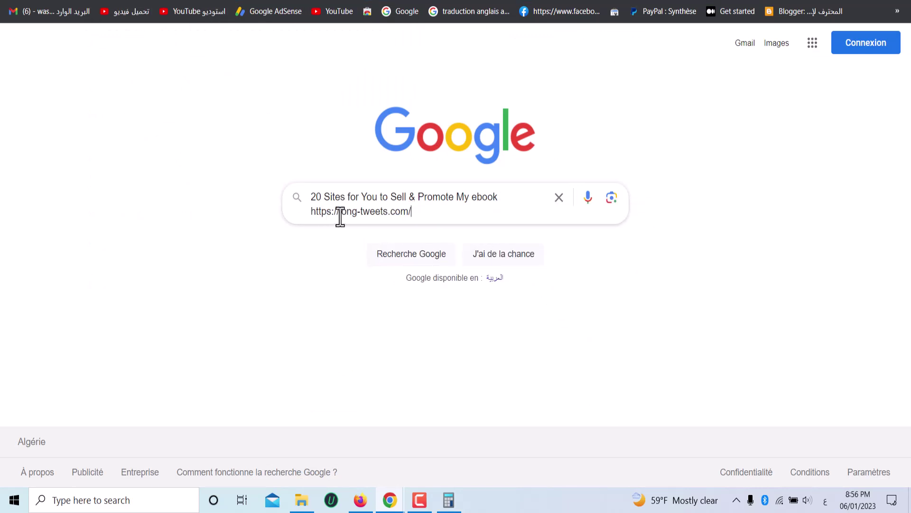
left_click_drag(340, 215, 285, 223)
key("BackSpace")
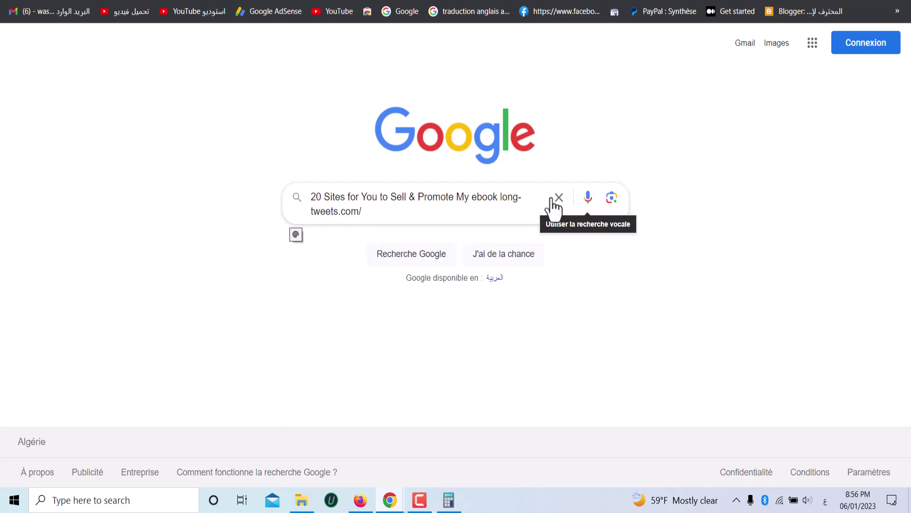
key("Return")
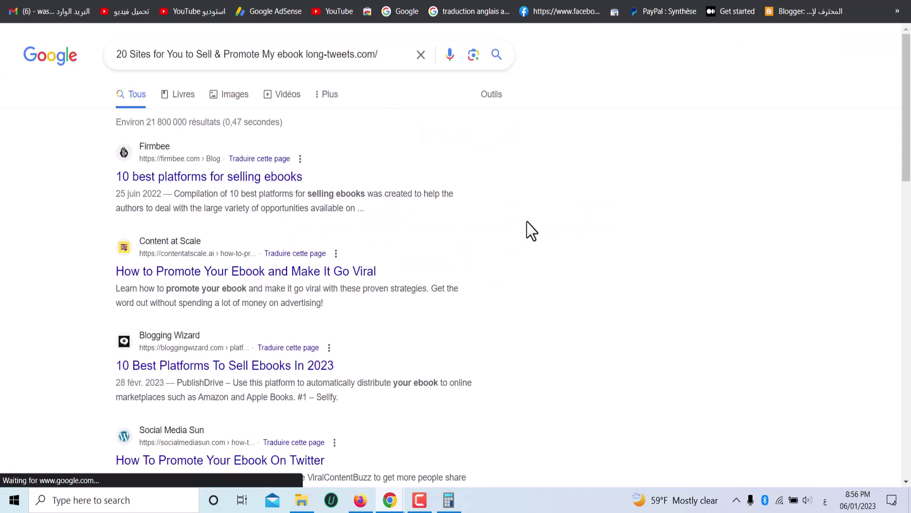
Look through the Google results for a long-tweets.com entry
scroll(247, 195, "down", 8)
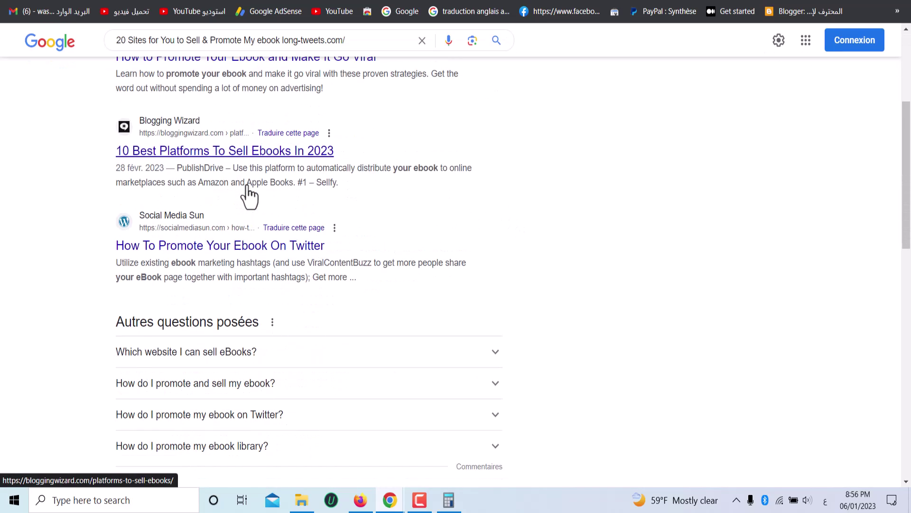
scroll(247, 195, "down", 4)
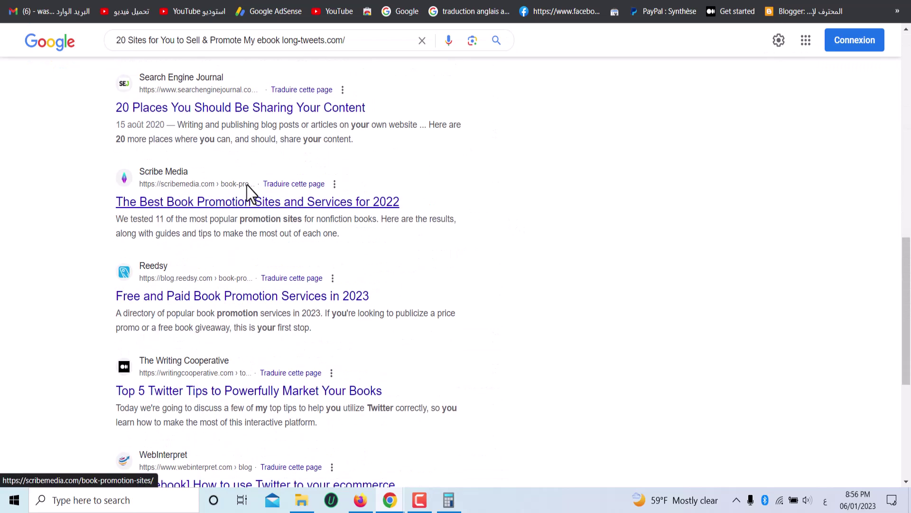
scroll(247, 196, "up", 15)
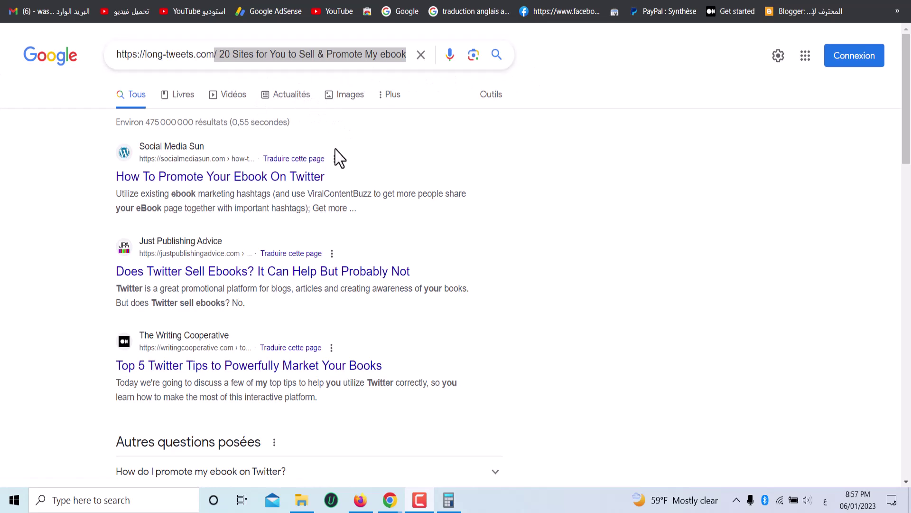
left_click(304, 54)
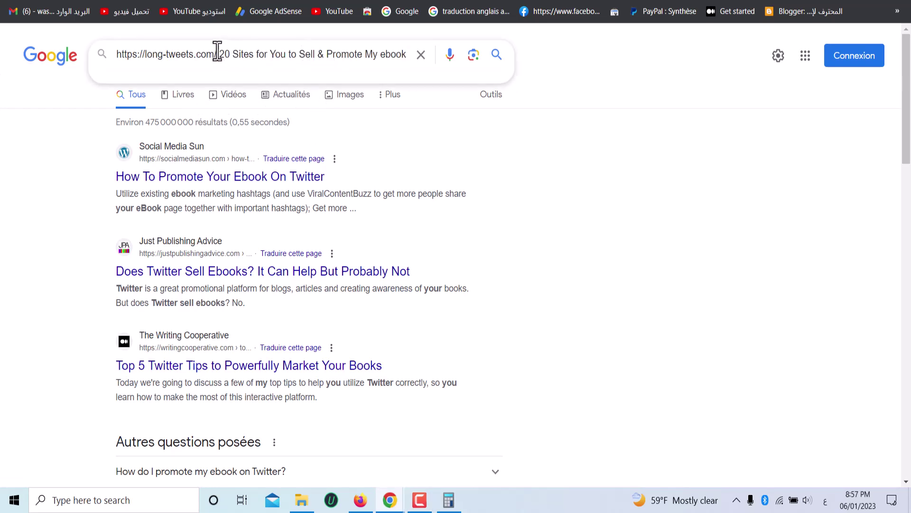
left_click_drag(218, 52, 387, 56)
key("BackSpace")
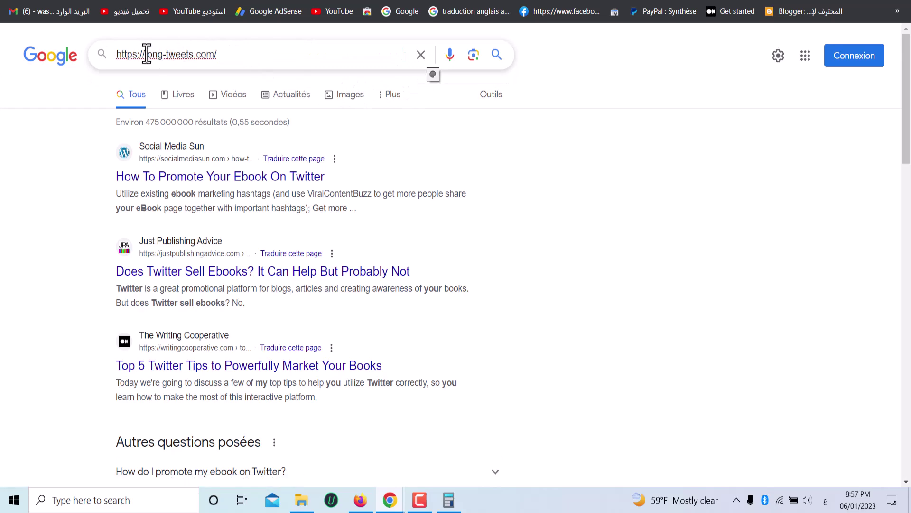
left_click_drag(146, 54, 116, 54)
key("BackSpace")
key("End")
key("BackSpace")
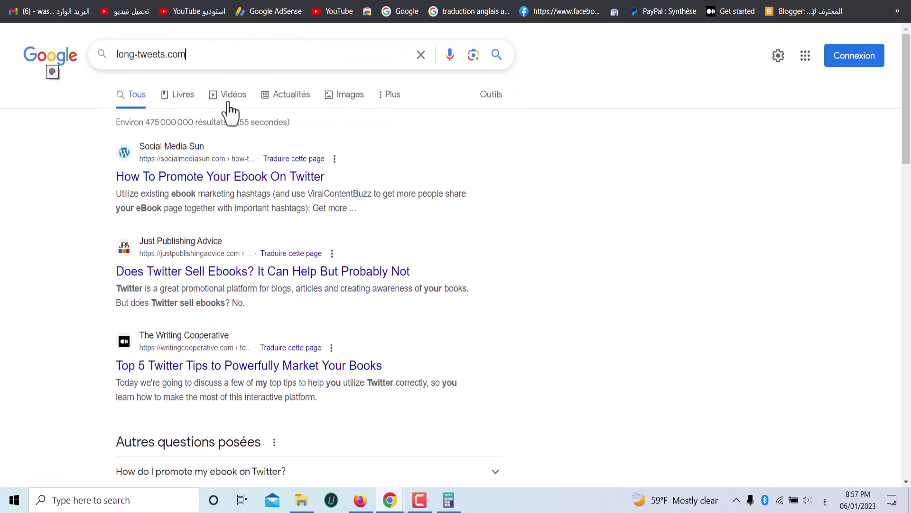
left_click(496, 56)
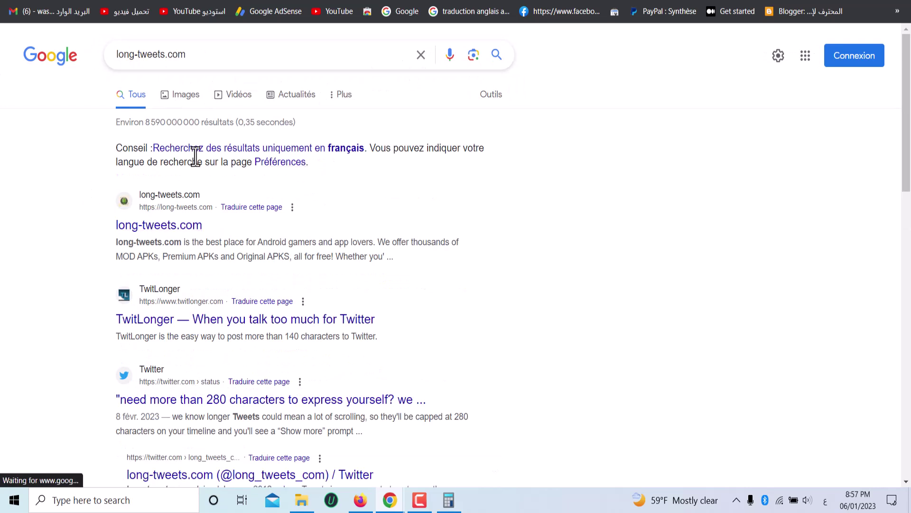
left_click(203, 54)
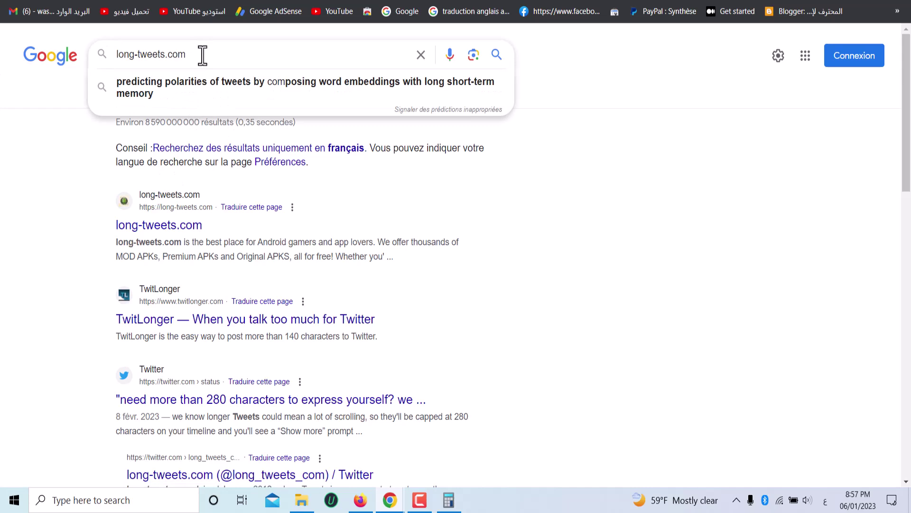
type("/")
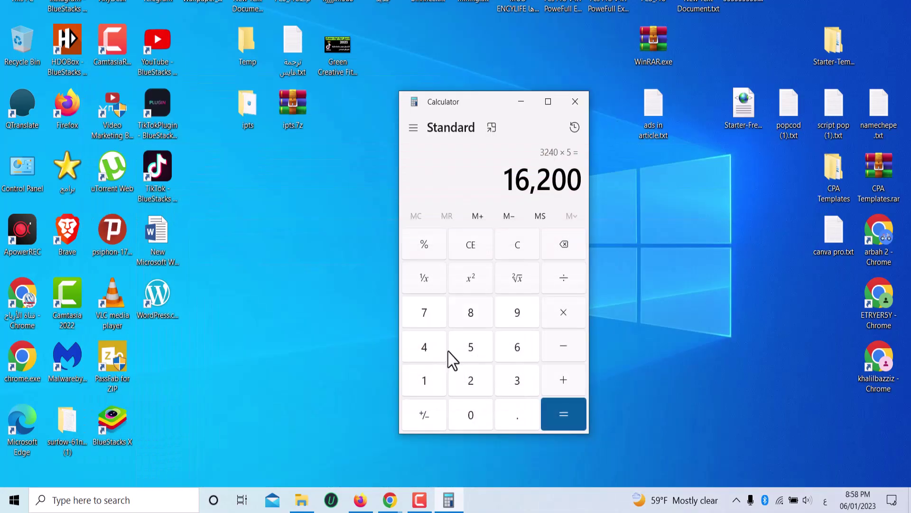
mouse_move(387, 500)
left_click(426, 470)
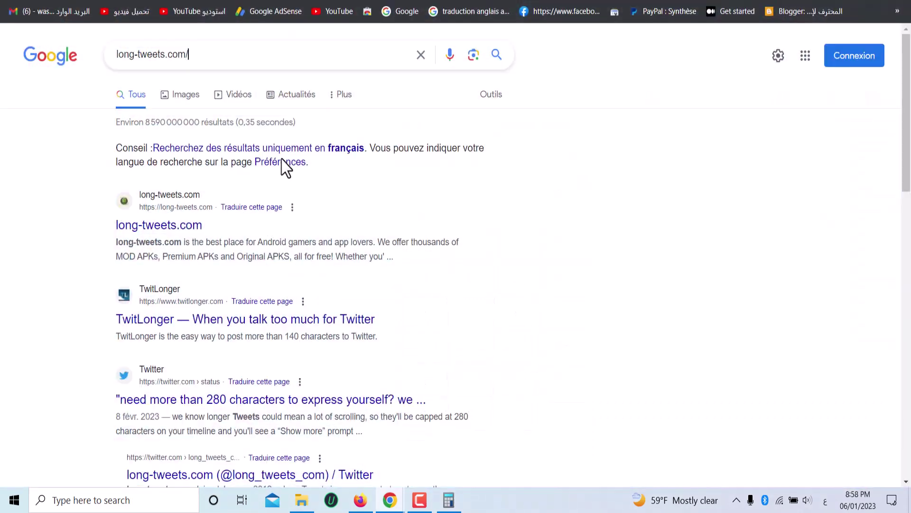
right_click(252, 59)
triple_click(205, 62)
right_click(205, 64)
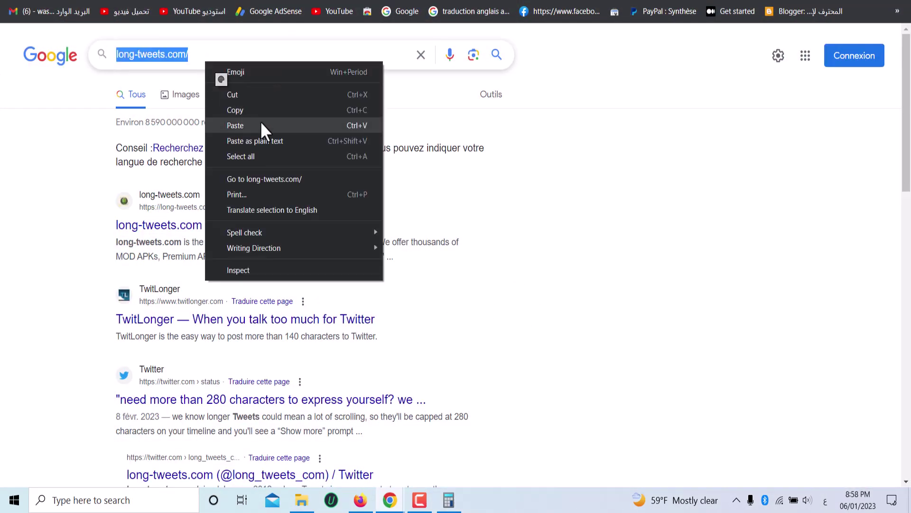
left_click(260, 123)
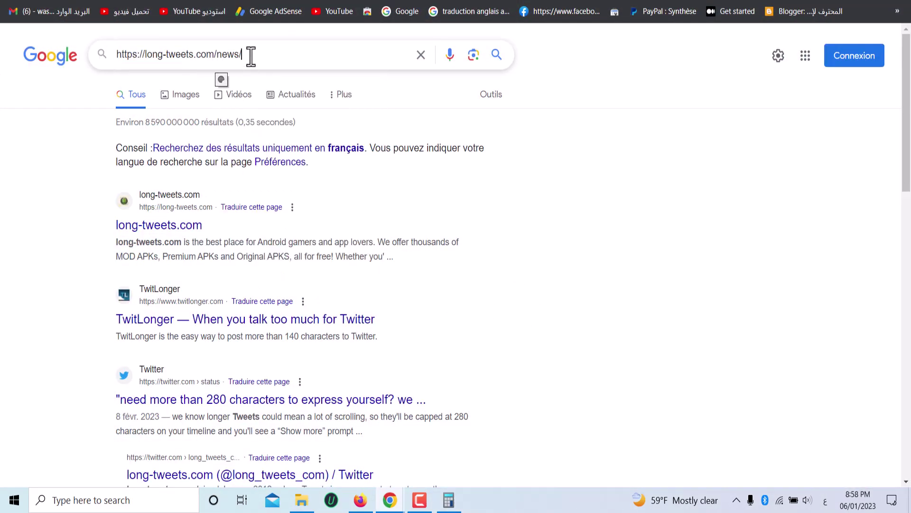
Trim the query to "long-tweets.com/news", run the search and look over the results
key("BackSpace")
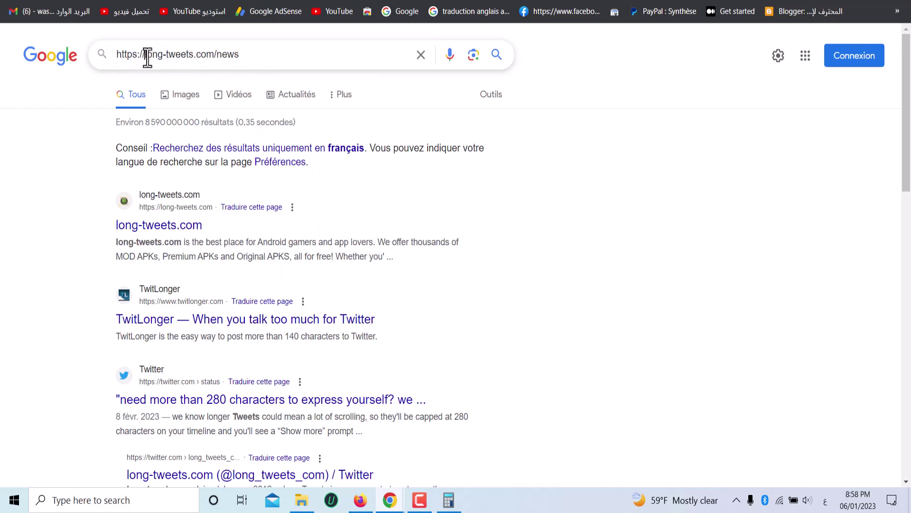
left_click_drag(148, 58, 98, 67)
key("BackSpace")
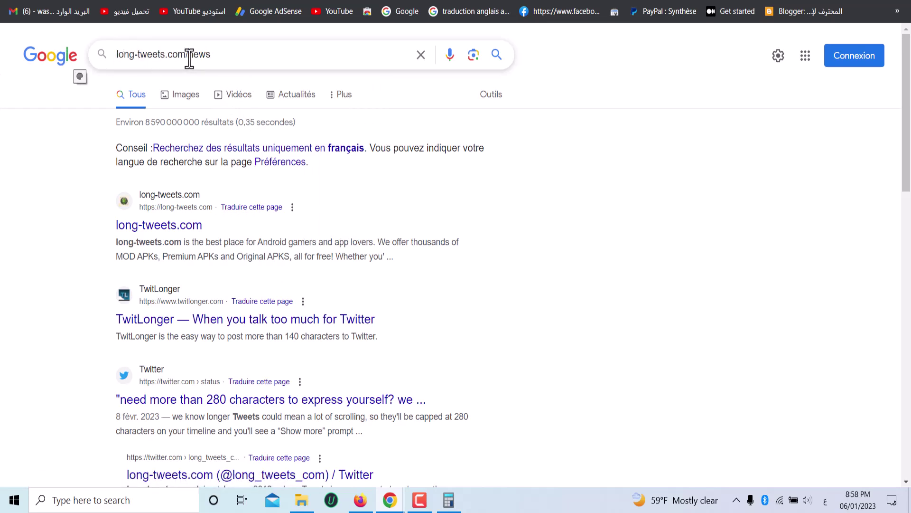
left_click(509, 54)
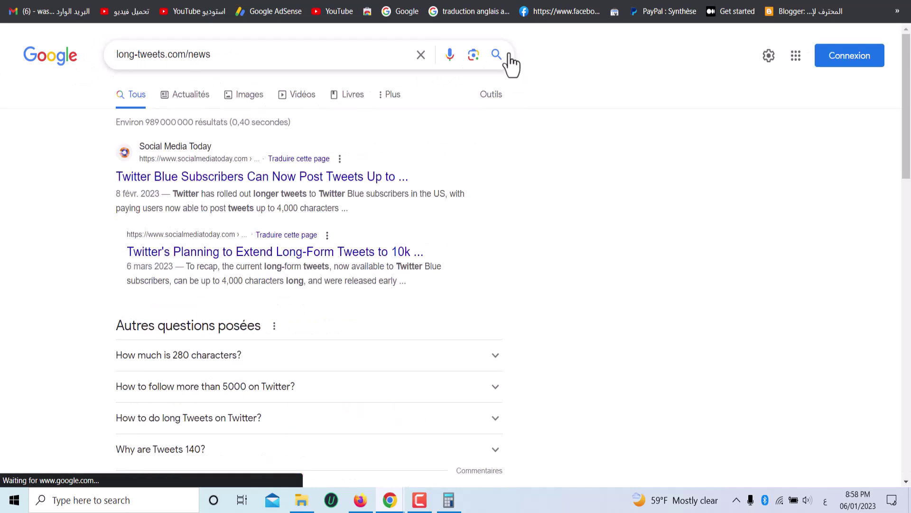
scroll(271, 136, "down", 9)
scroll(271, 138, "up", 7)
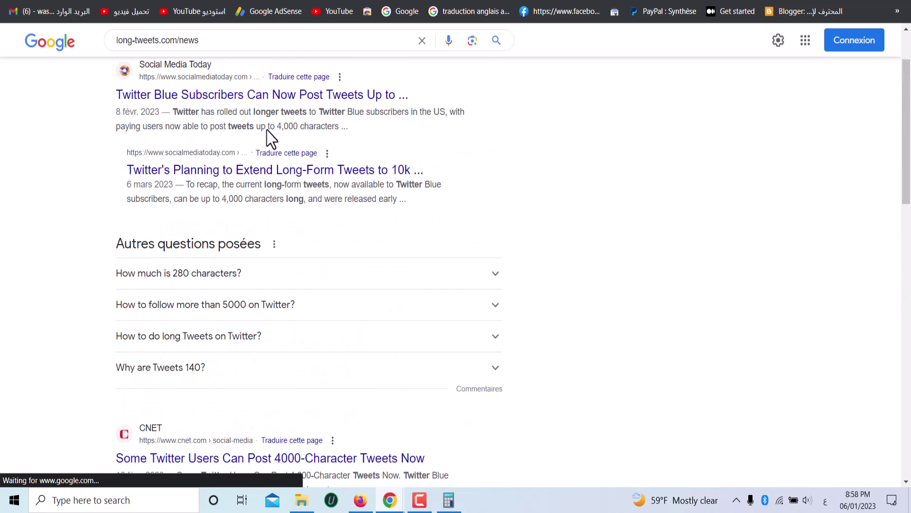
scroll(271, 138, "up", 2)
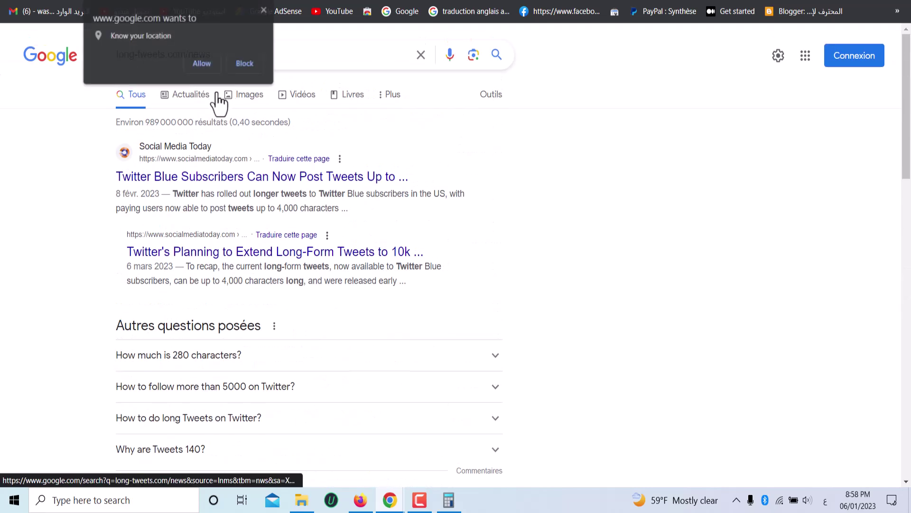
Dismiss the location request, remove "/news" from the query and search for "long-tweets.com"
left_click(265, 10)
left_click_drag(190, 54, 300, 56)
key("BackSpace")
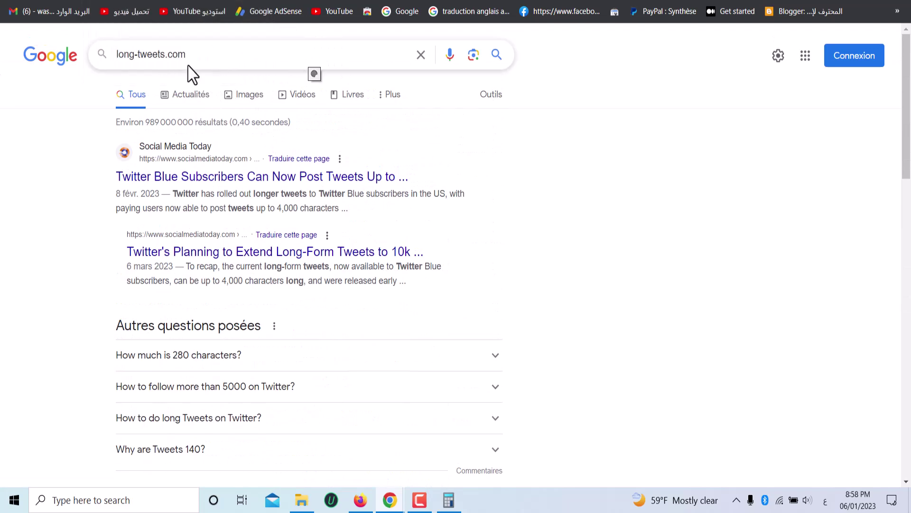
left_click_drag(242, 54, 57, 57)
left_click(495, 55)
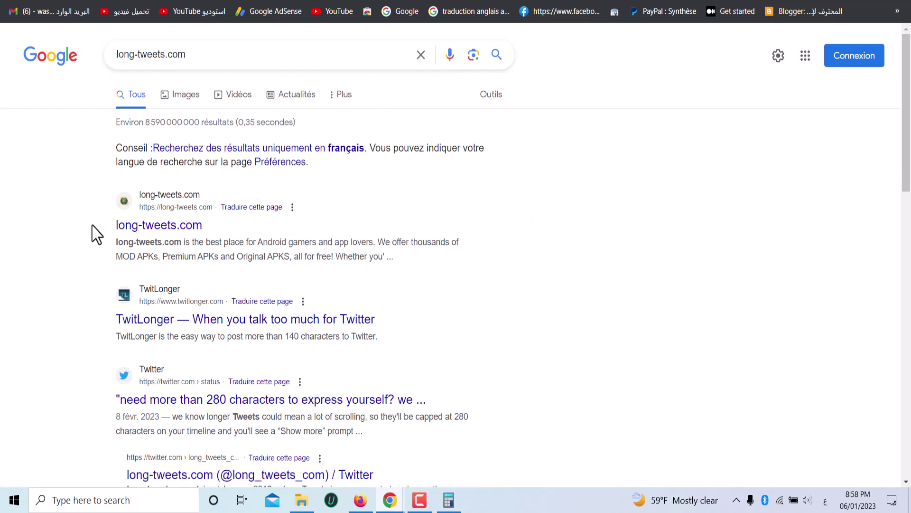
Open the long-tweets.com result, check its Latest Blog section for "20 Sites for You to Sell & Promote My ebook", and return to the results
left_click_drag(97, 234, 209, 230)
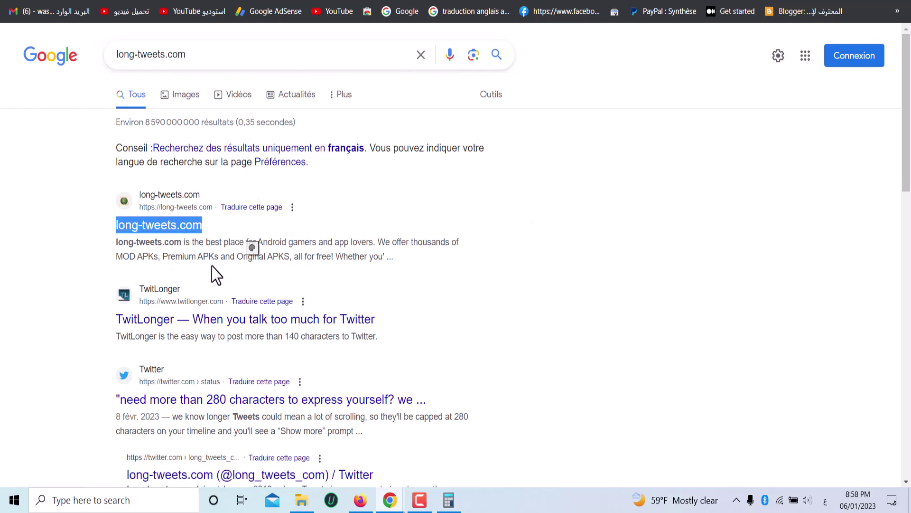
left_click(160, 231)
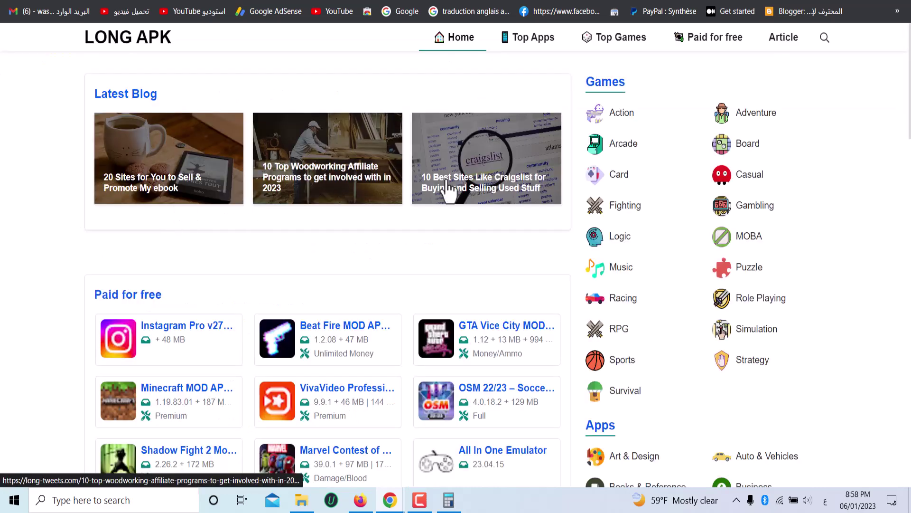
left_click_drag(220, 84, 61, 93)
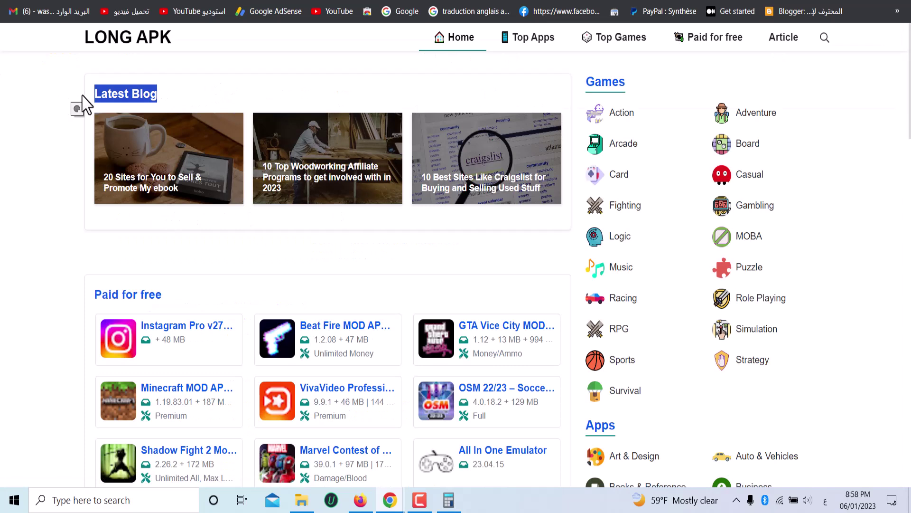
right_click(138, 93)
left_click(187, 195)
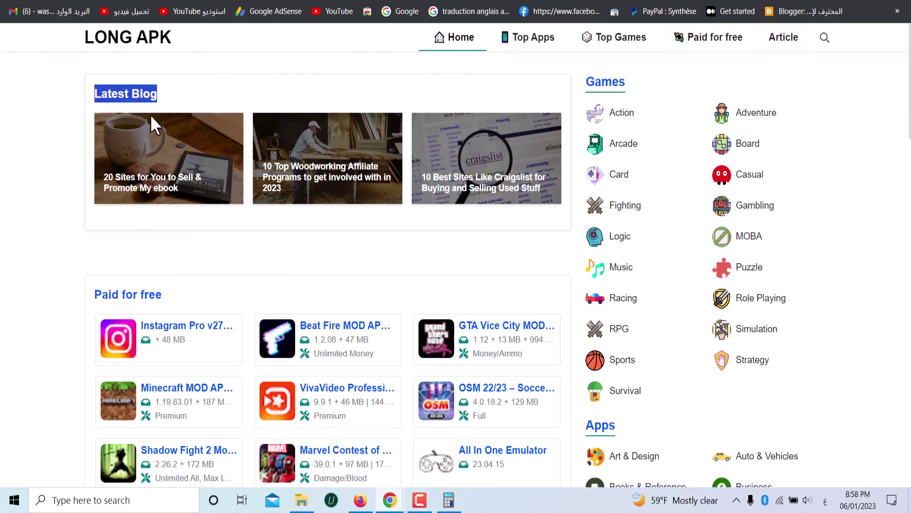
left_click(116, 198)
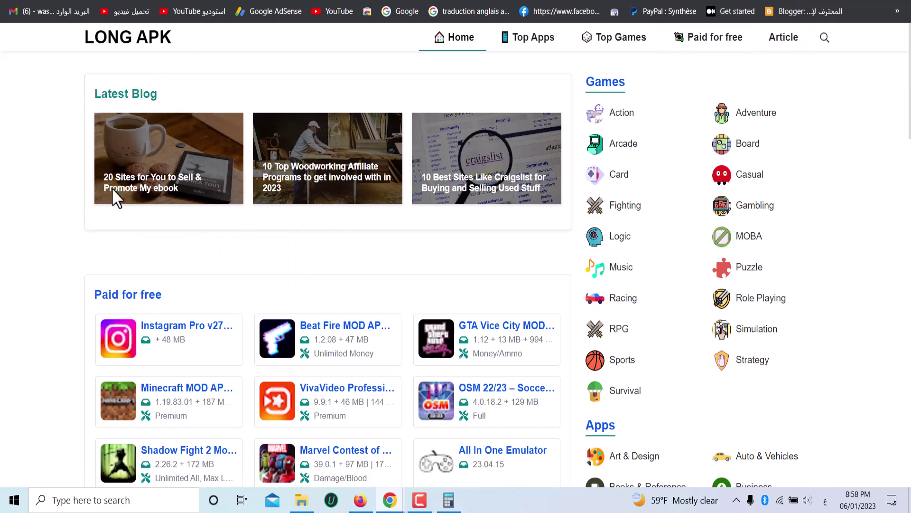
left_click_drag(117, 199, 231, 209)
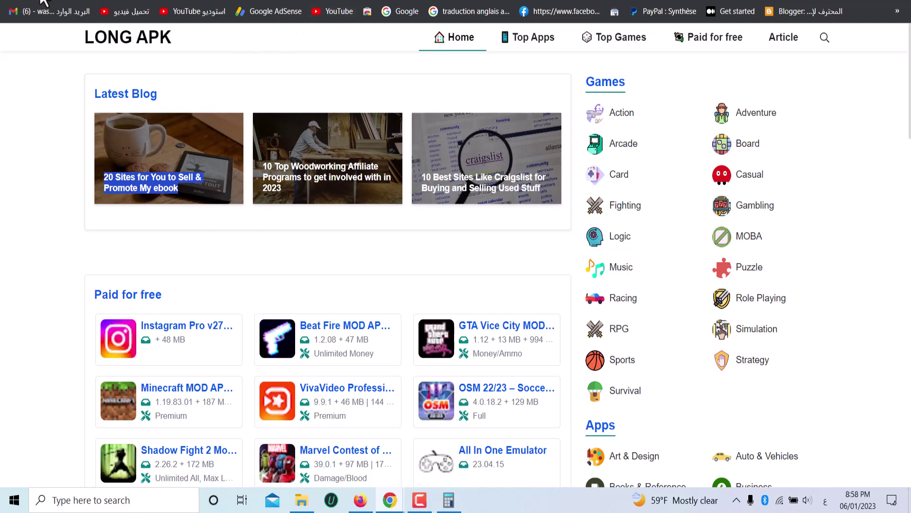
left_click(7, 2)
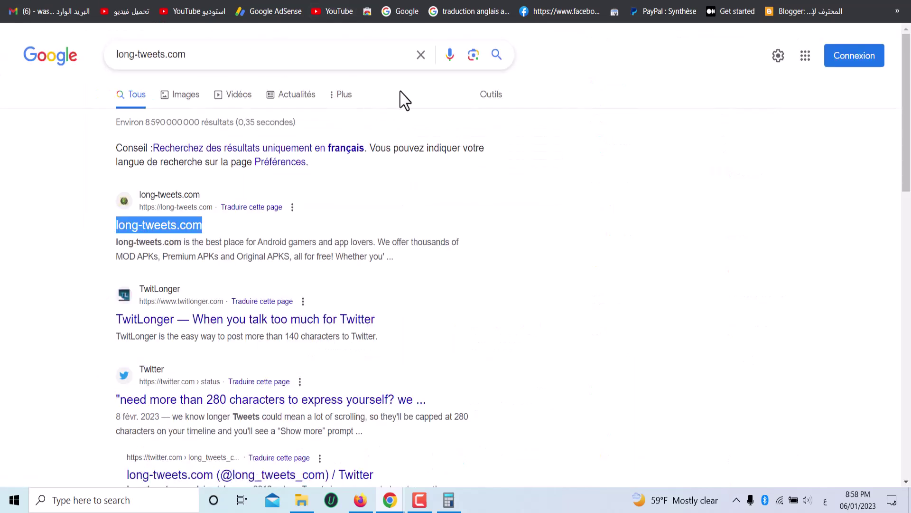
Review the "long-tweets.com" query and its results, and copy the address of this Google results page
left_click(113, 60)
left_click_drag(242, 60, 90, 65)
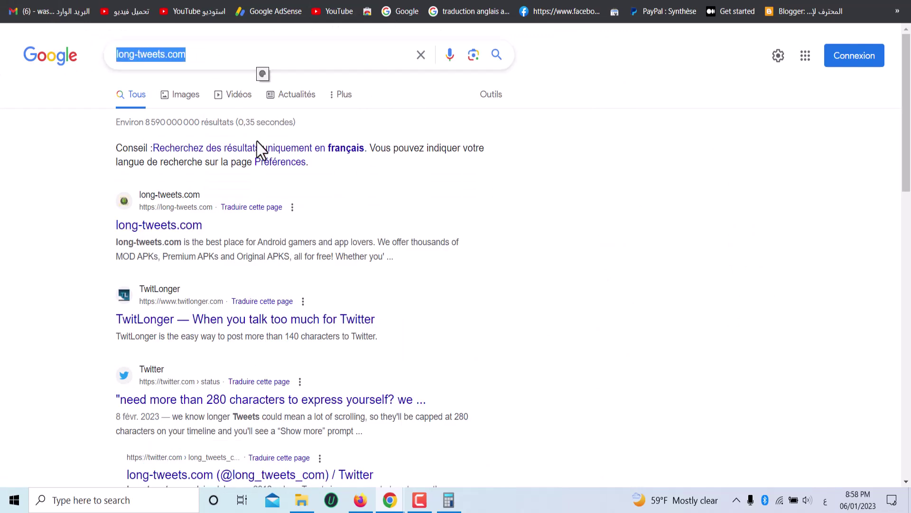
scroll(259, 149, "down", 5)
scroll(258, 149, "up", 5)
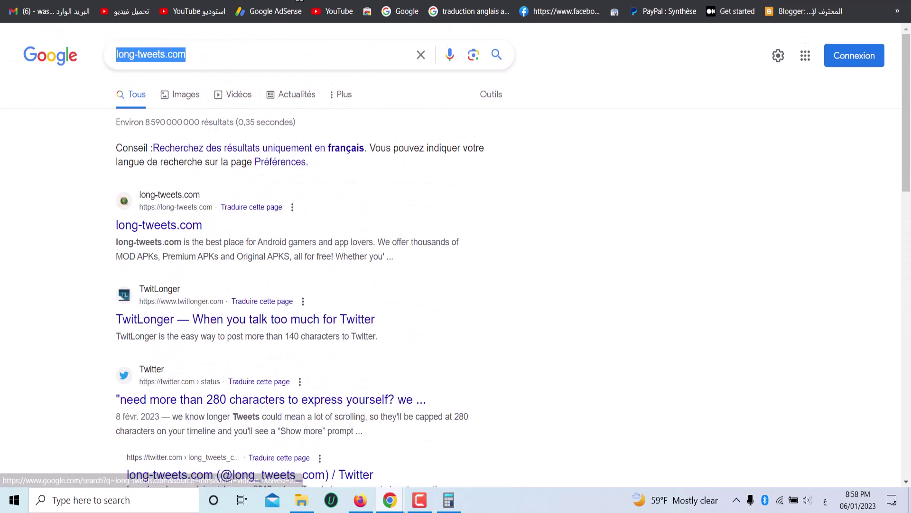
left_click(300, 2)
right_click(300, 3)
left_click(347, 67)
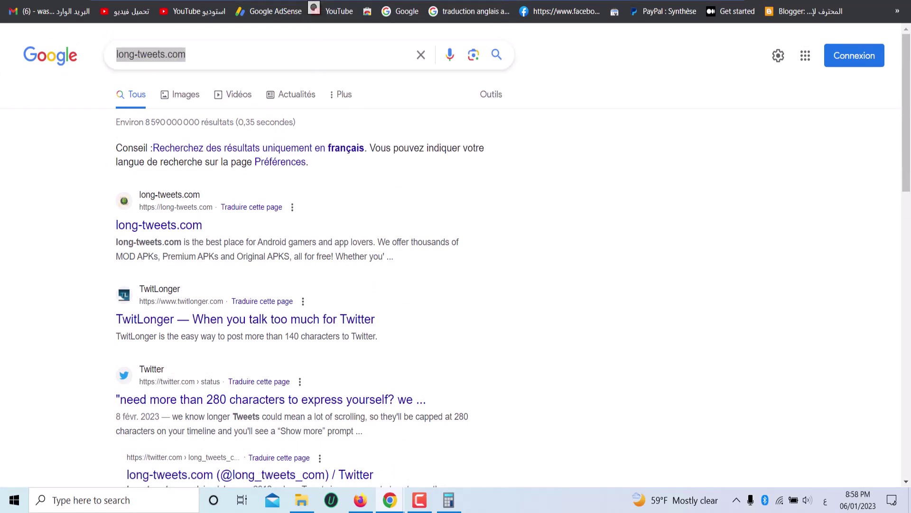
Return to the task creation form, select the placeholder title in Step 1 of the task description, and look over the remaining settings
key("super+Down")
mouse_move(389, 500)
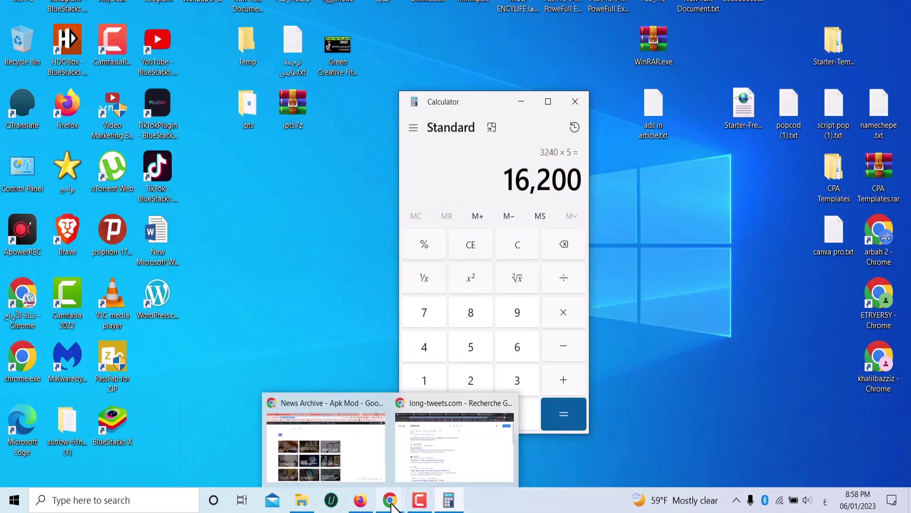
left_click(356, 462)
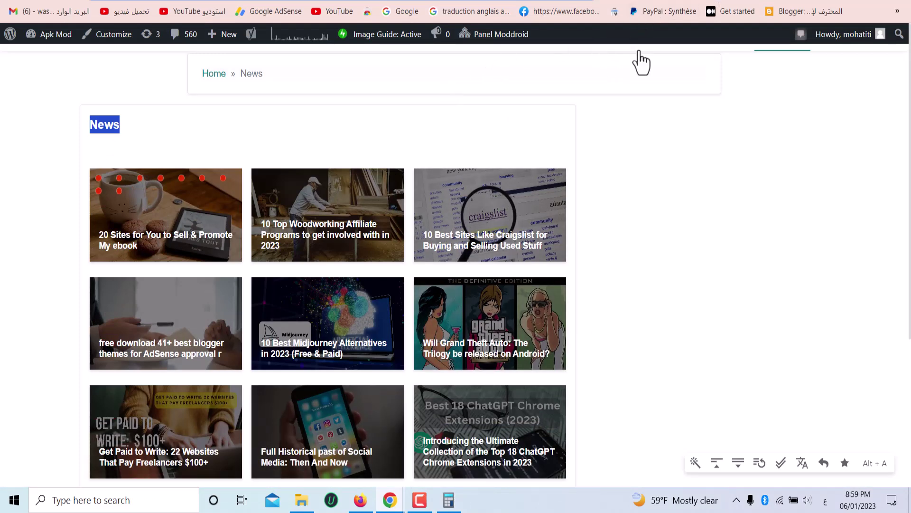
key("alt+Tab")
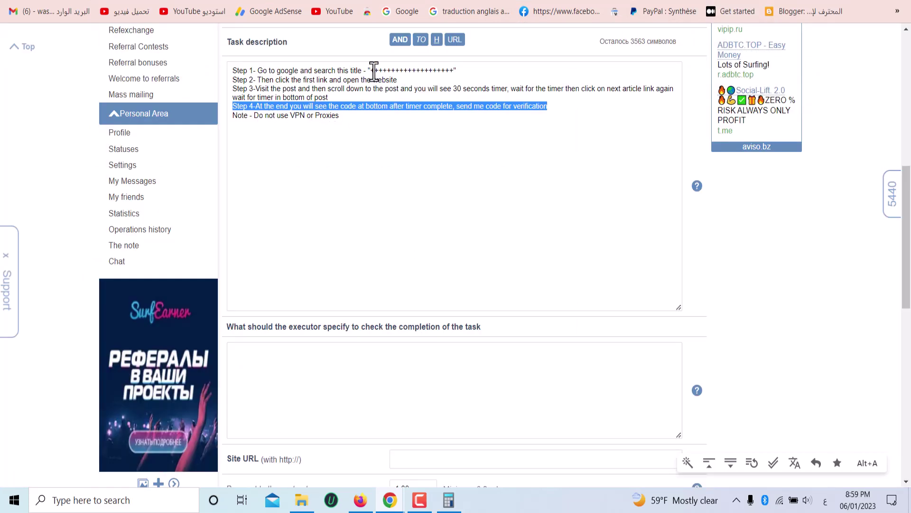
left_click_drag(373, 71, 454, 70)
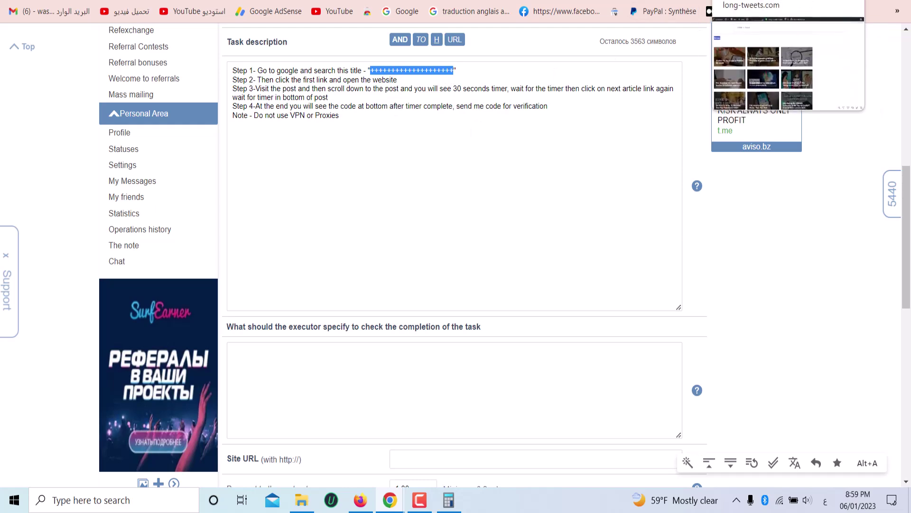
scroll(489, 289, "down", 9)
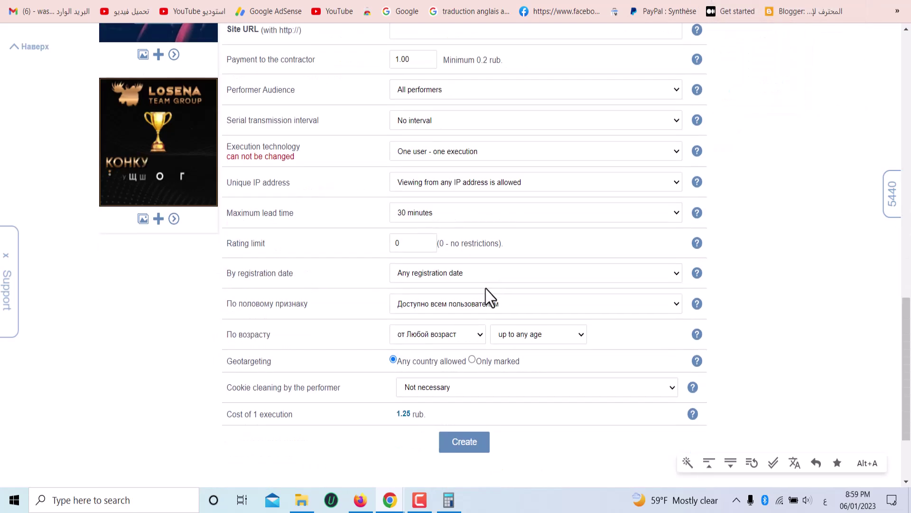
scroll(488, 299, "up", 5)
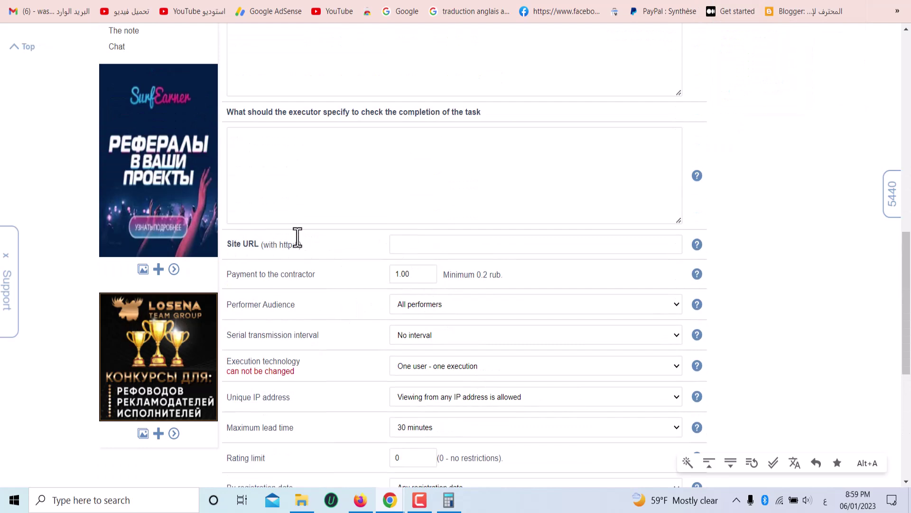
Paste the copied Google results address into the Site URL field and check the whole address
scroll(361, 105, "up", 4)
scroll(341, 156, "down", 4)
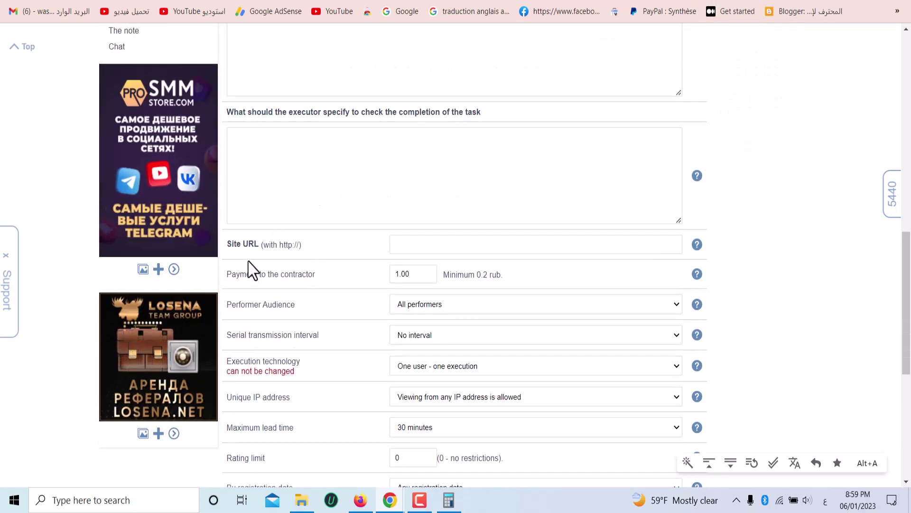
right_click(435, 245)
left_click(489, 347)
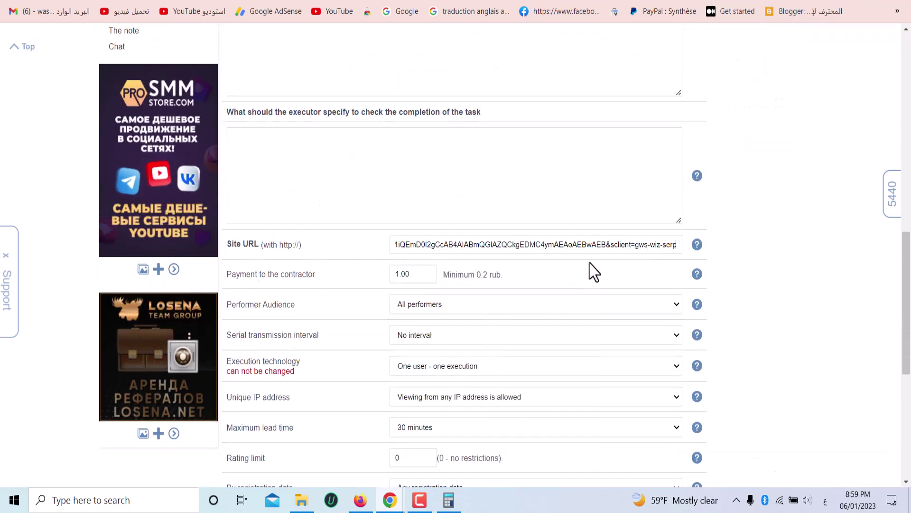
left_click_drag(562, 246, 240, 244)
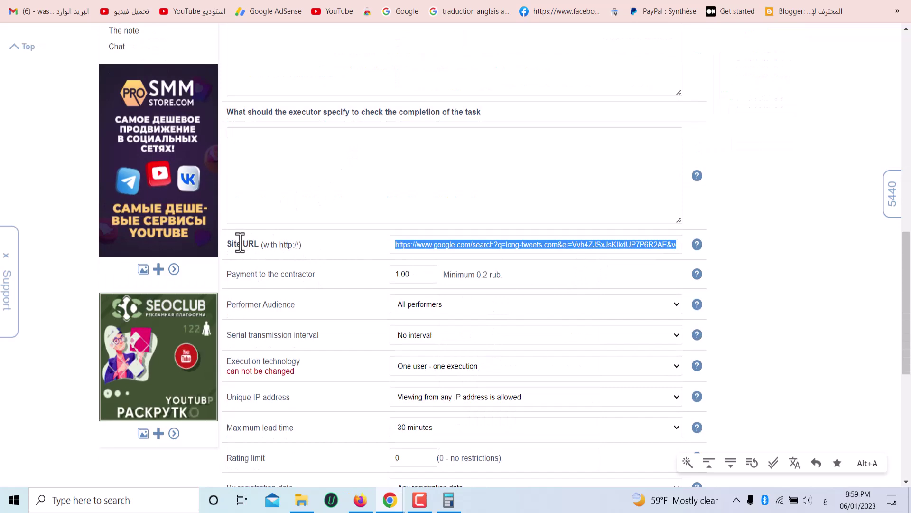
left_click(495, 246)
left_click_drag(522, 247, 710, 254)
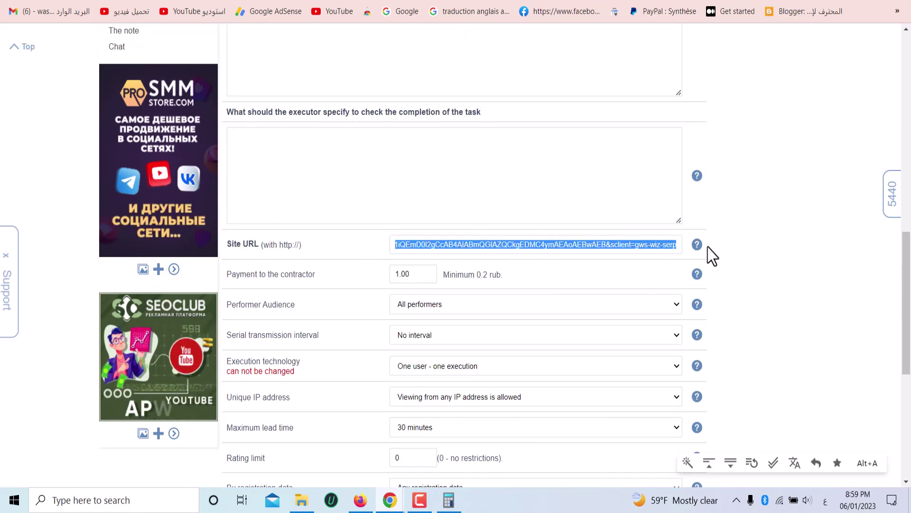
Select the placeholder title in Step 1, then open the "20 Sites for You to Sell & Promote My ebook" article on long-tweets.com from the Google results
scroll(399, 247, "up", 9)
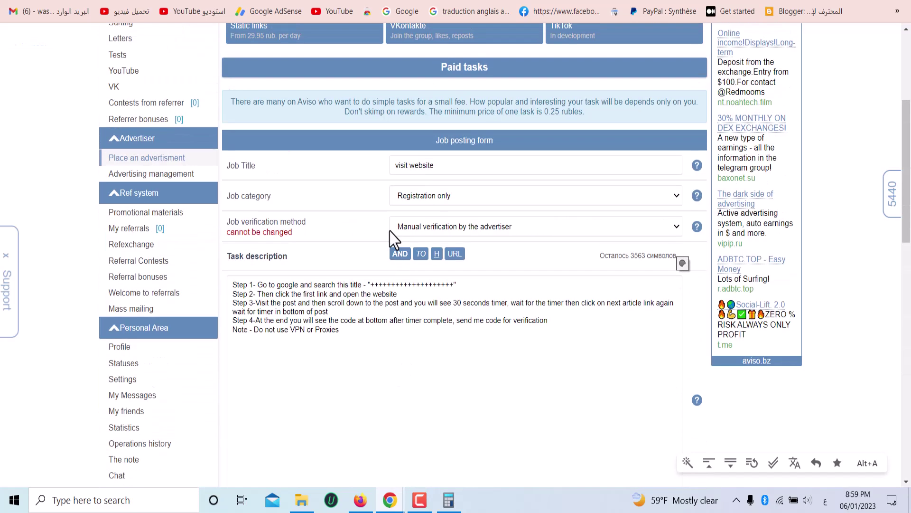
left_click_drag(375, 285, 455, 283)
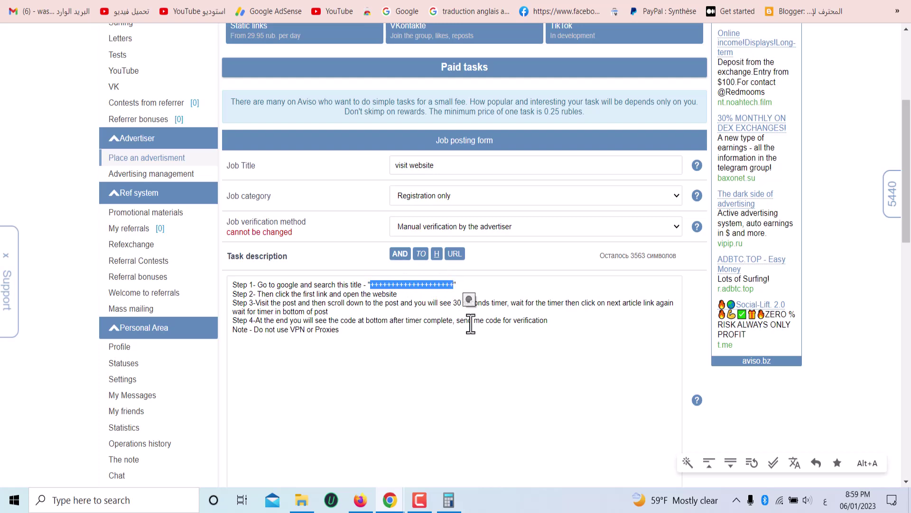
mouse_move(402, 502)
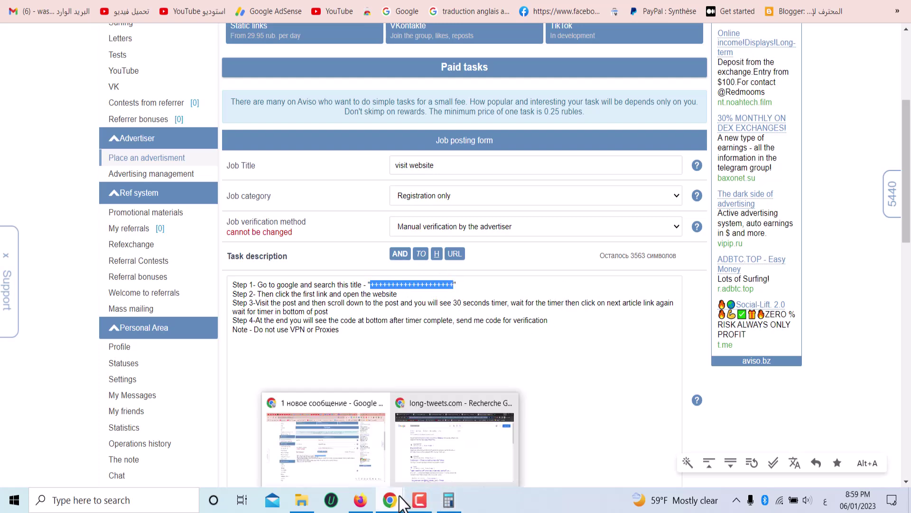
left_click(449, 454)
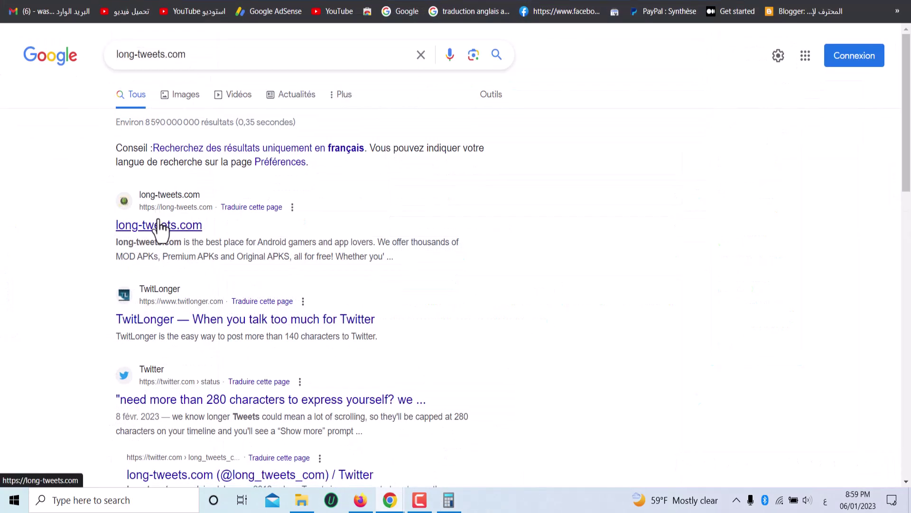
left_click(159, 226)
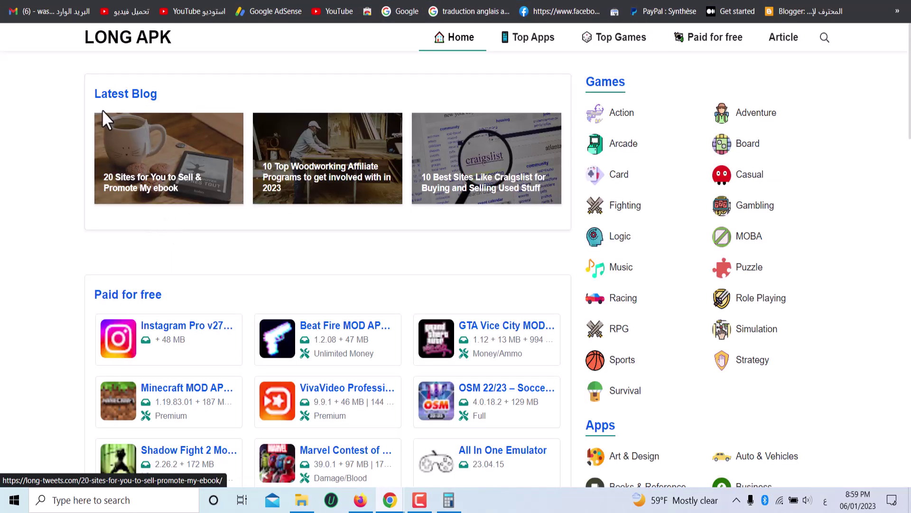
left_click(126, 102)
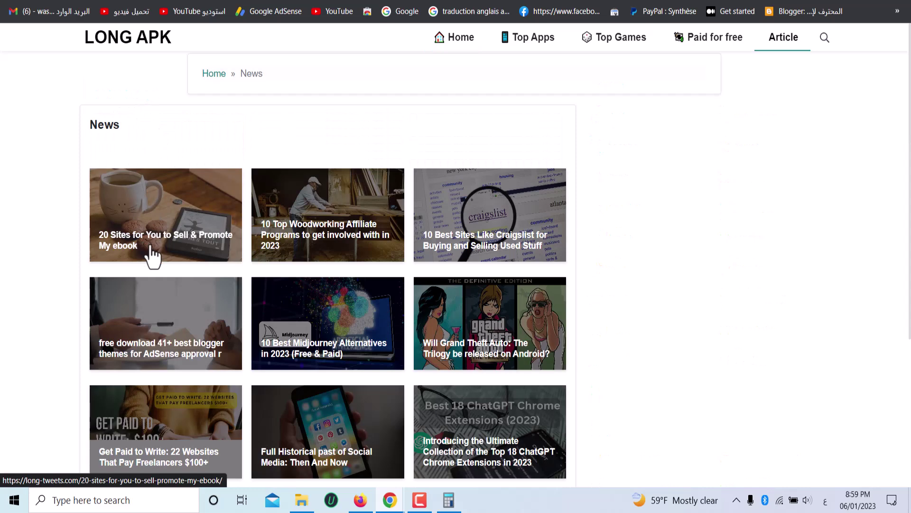
left_click(152, 255)
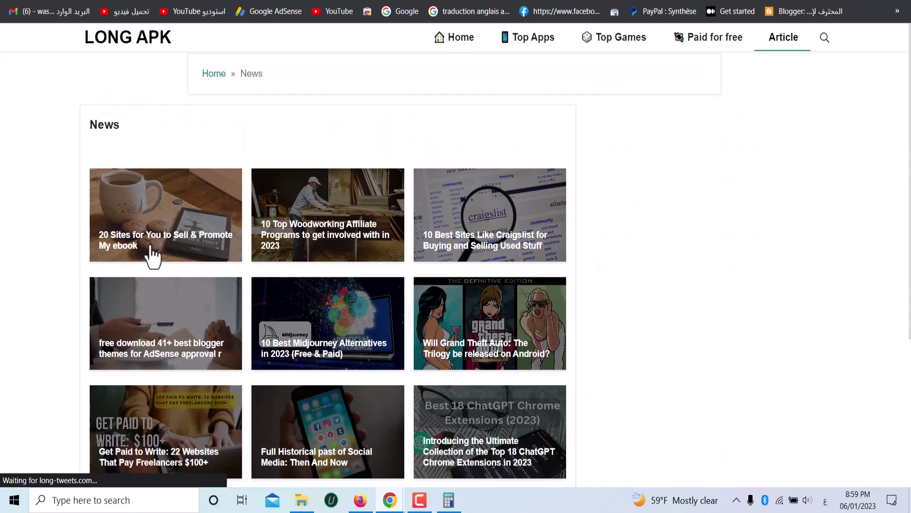
Copy the article's title "20 Sites for You to Sell & Promote My ebook" and search for it on the long-tweets.com site
left_click_drag(86, 93, 350, 103)
right_click(341, 105)
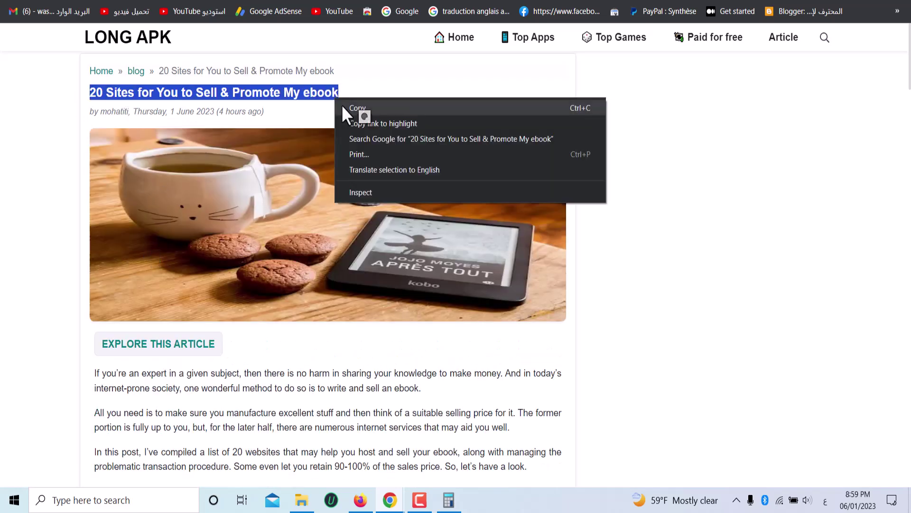
left_click(344, 108)
left_click(97, 48)
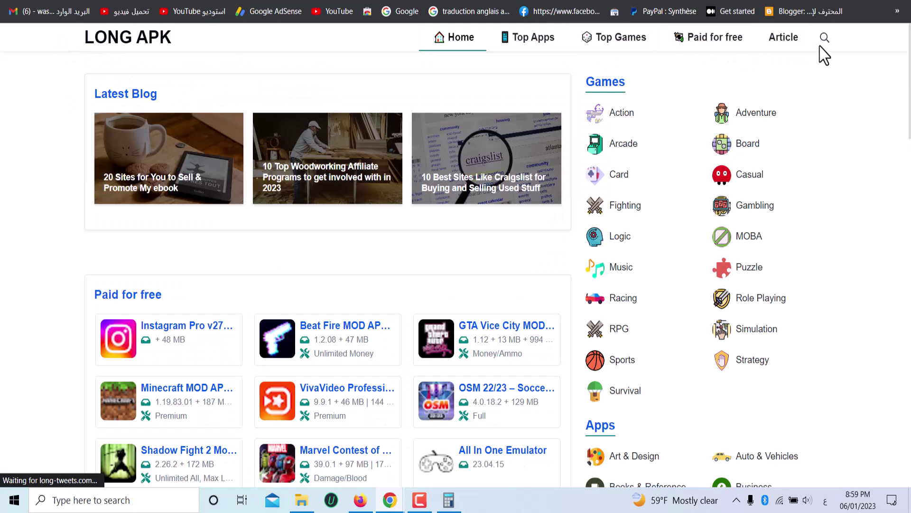
left_click(824, 39)
right_click(331, 34)
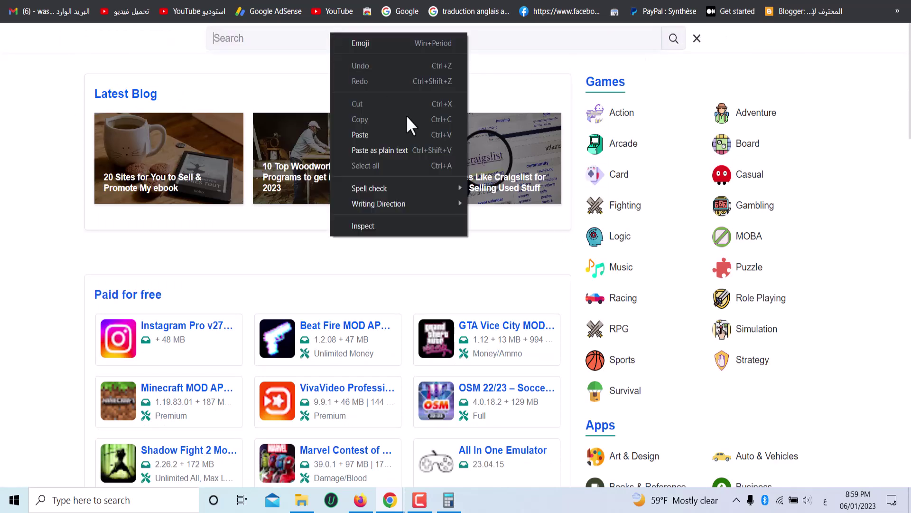
left_click(398, 133)
left_click(673, 39)
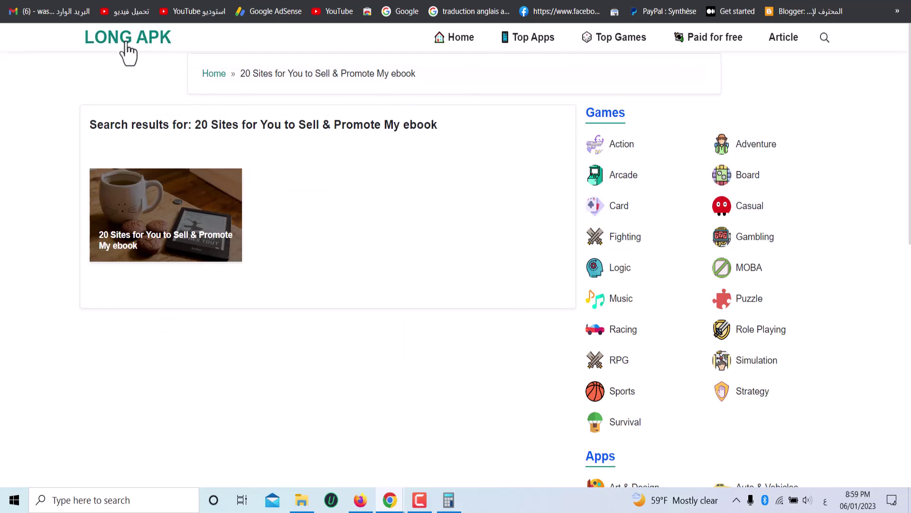
Set the Step 1 search title to "long-tweets.com" and extend Step 2 with 'and search this article "20 Sites for You to Sell & Promote My ebook"'
key("alt+Tab")
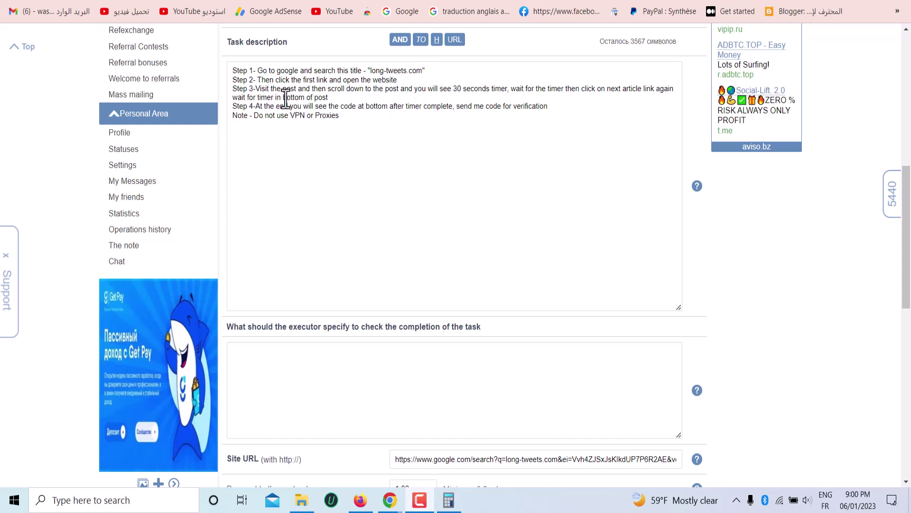
left_click(415, 88)
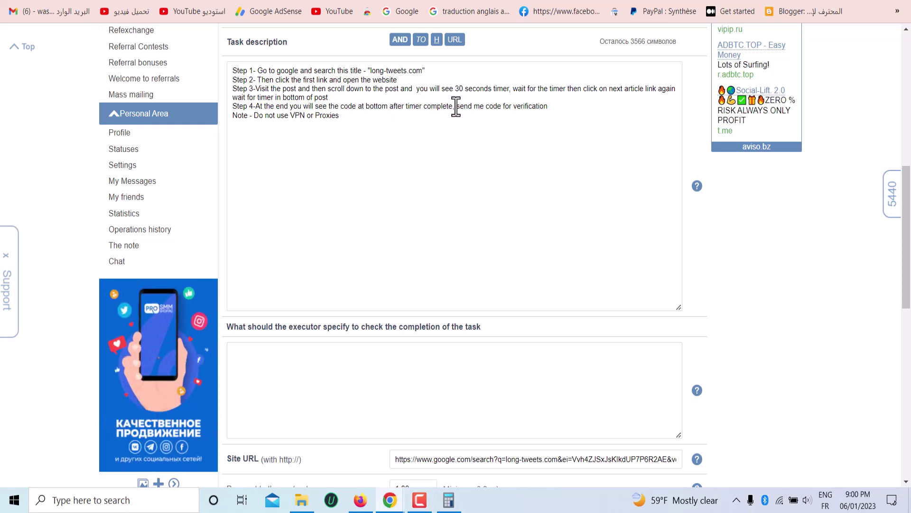
key("Up")
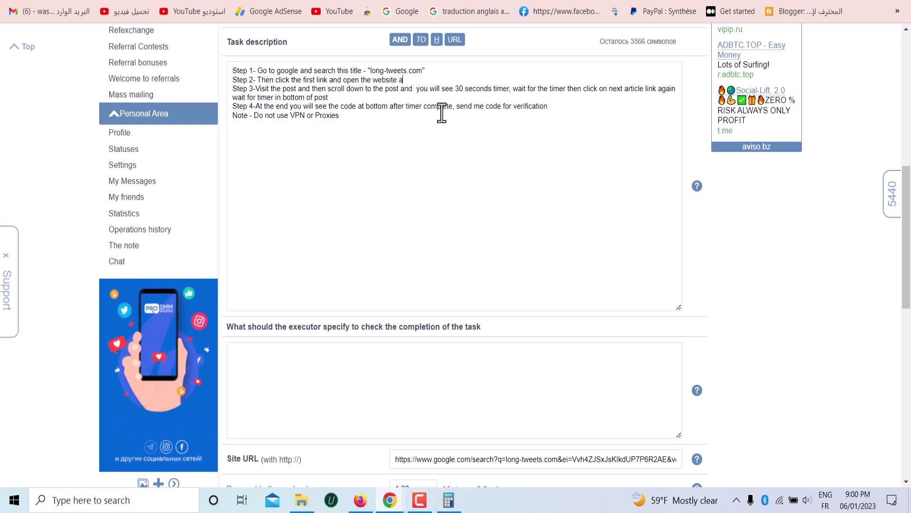
type("and")
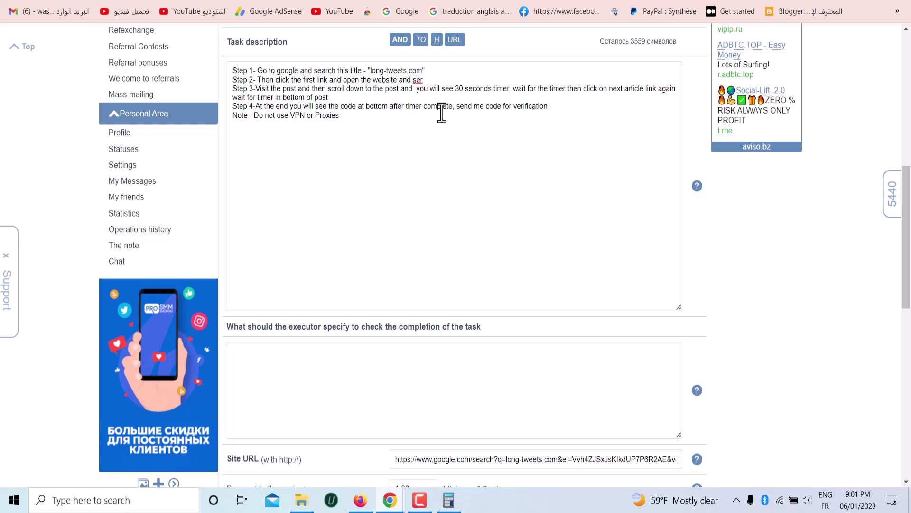
type("ser")
key("BackSpace")
type("a")
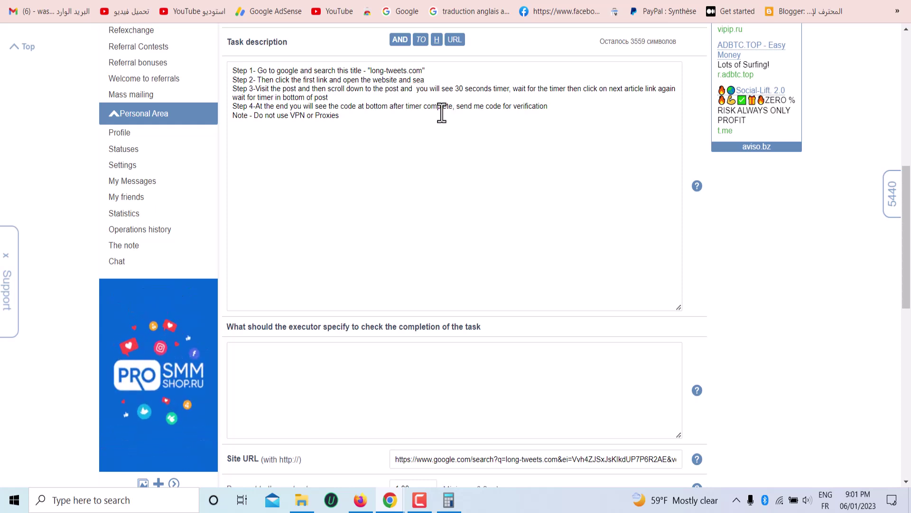
type("rch ")
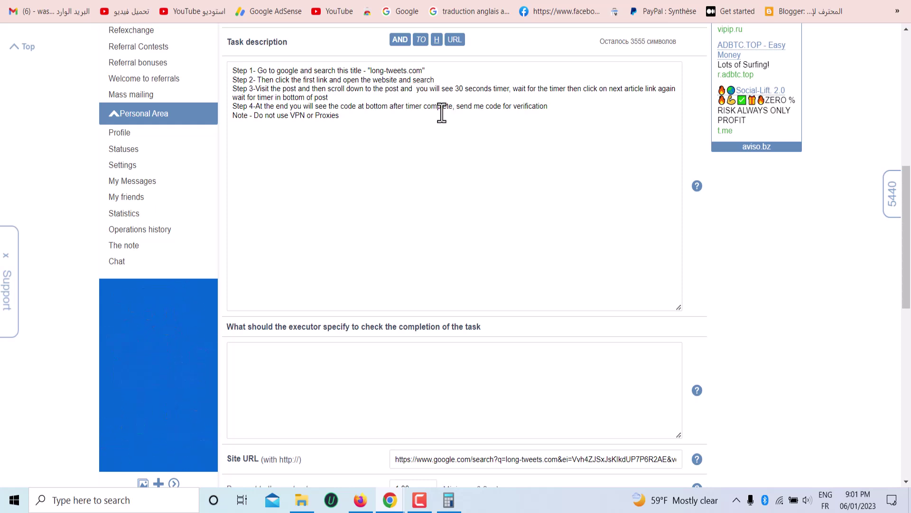
type("this")
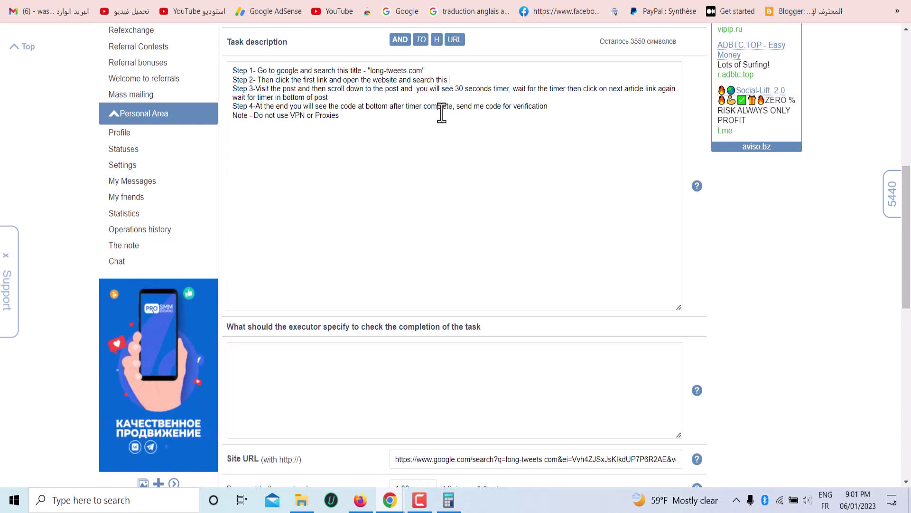
type(" arti")
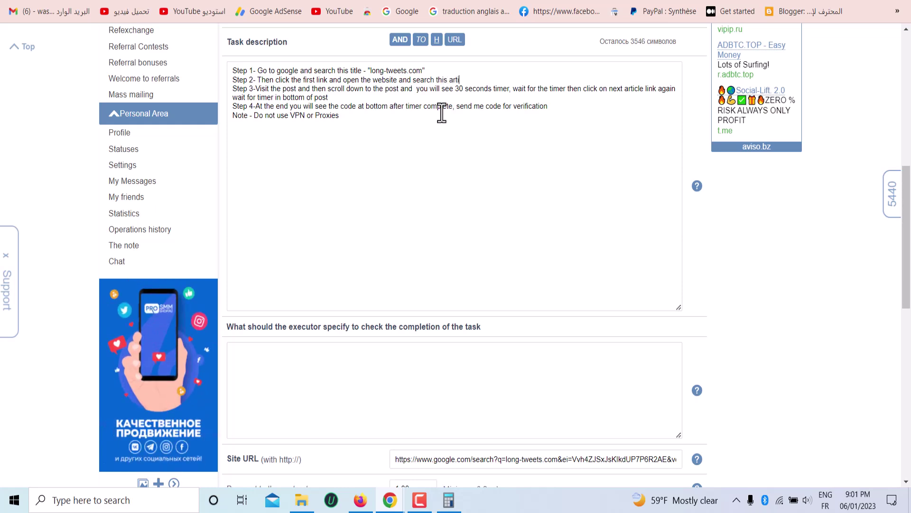
type("c")
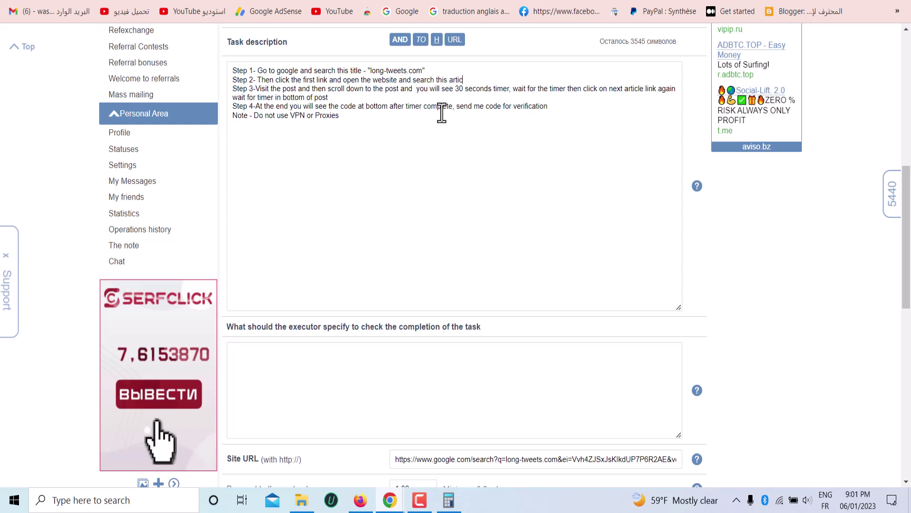
type("le \"")
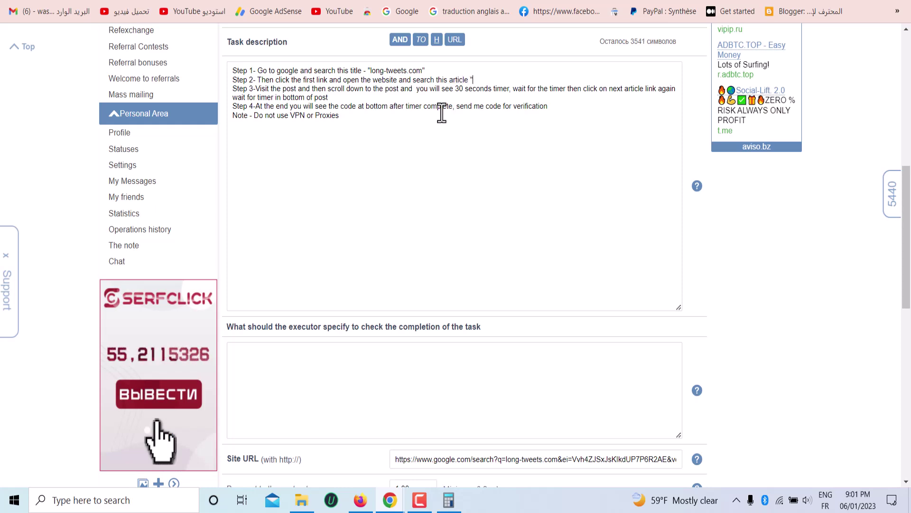
type("20 Sites for You to Sell & Promote My ebook")
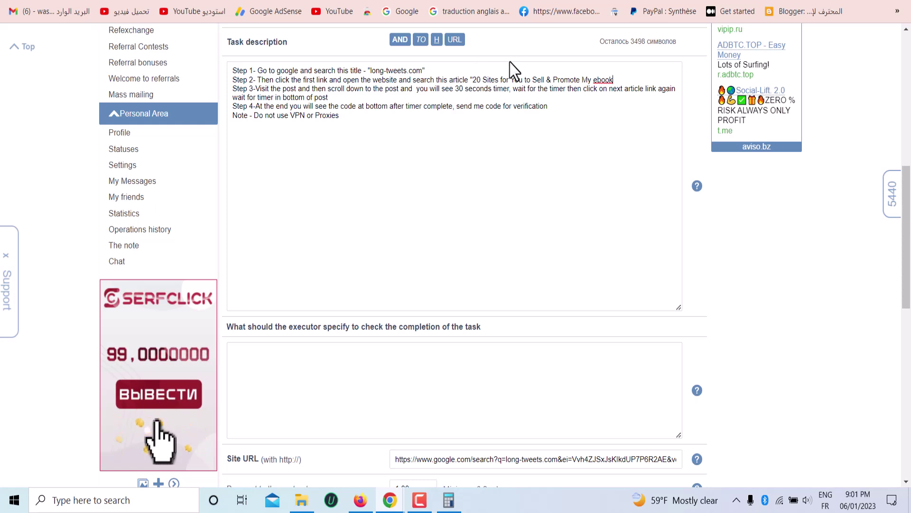
type("\"")
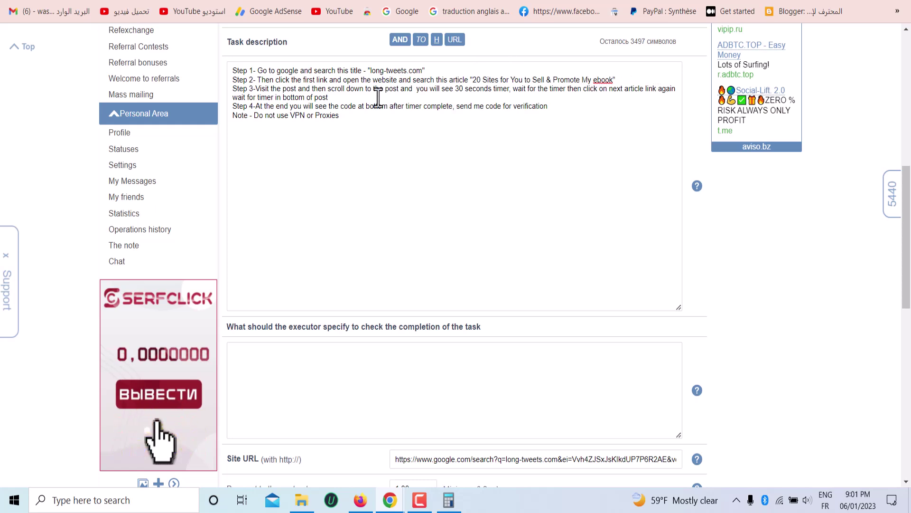
key("ctrl+a")
left_click(423, 101)
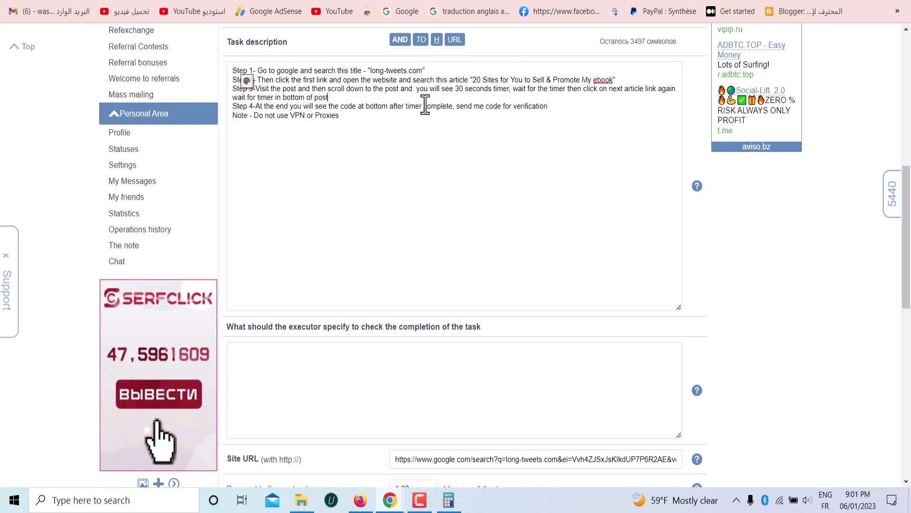
Set the payment to the contractor to 0.3 rub and compare it with the stated minimum payment
scroll(450, 135, "down", 1)
scroll(450, 135, "down", 10)
scroll(446, 145, "up", 5)
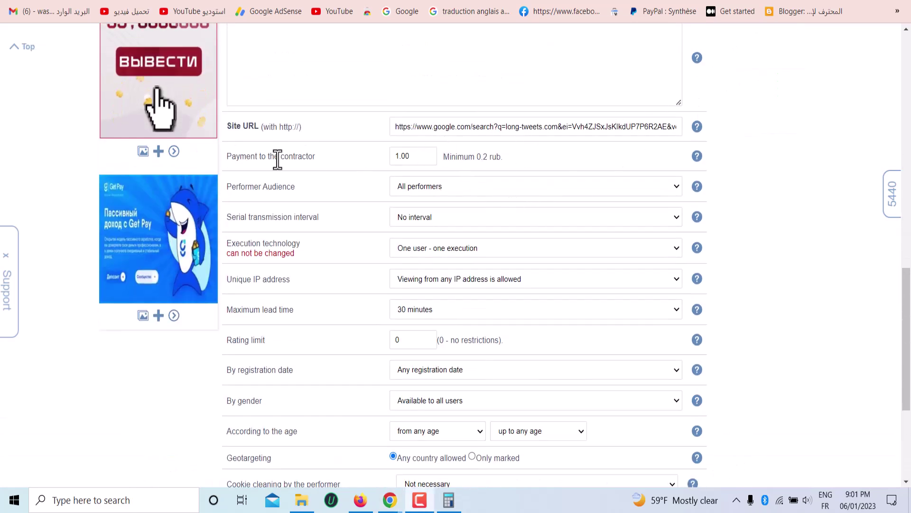
double_click(413, 156)
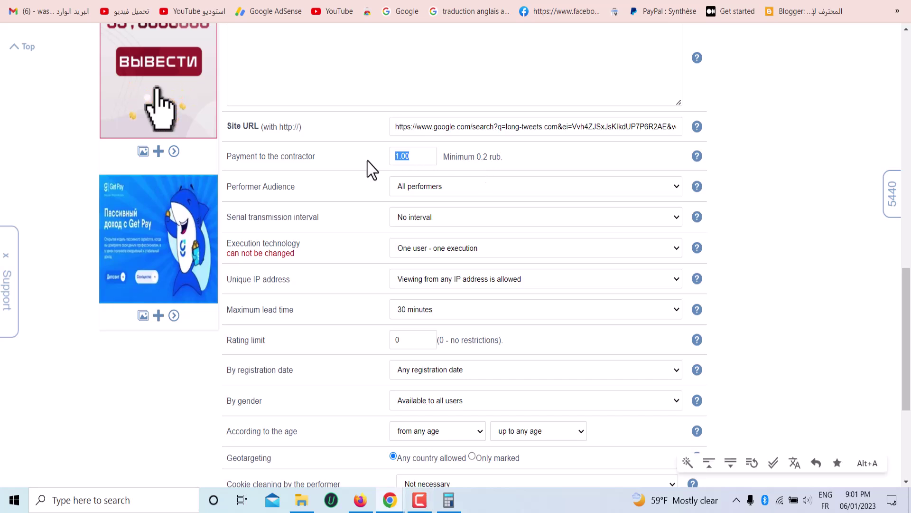
type("2")
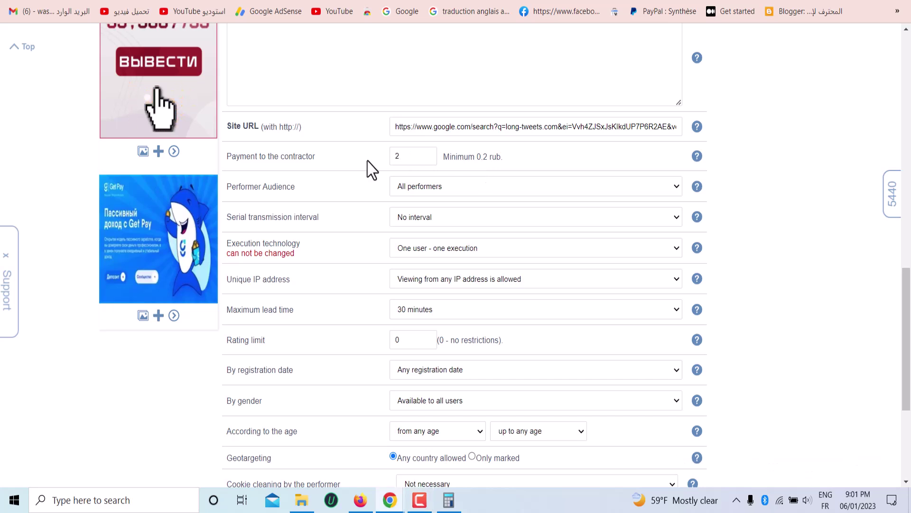
double_click(413, 156)
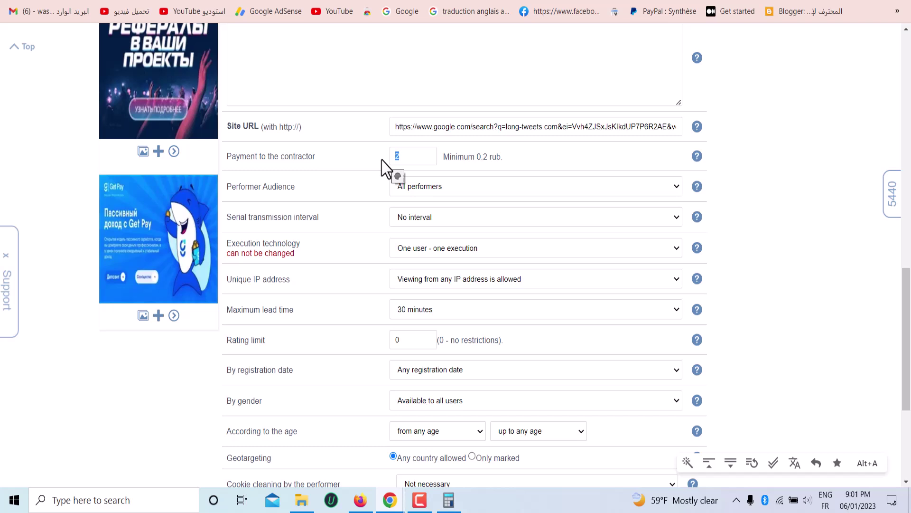
type("3")
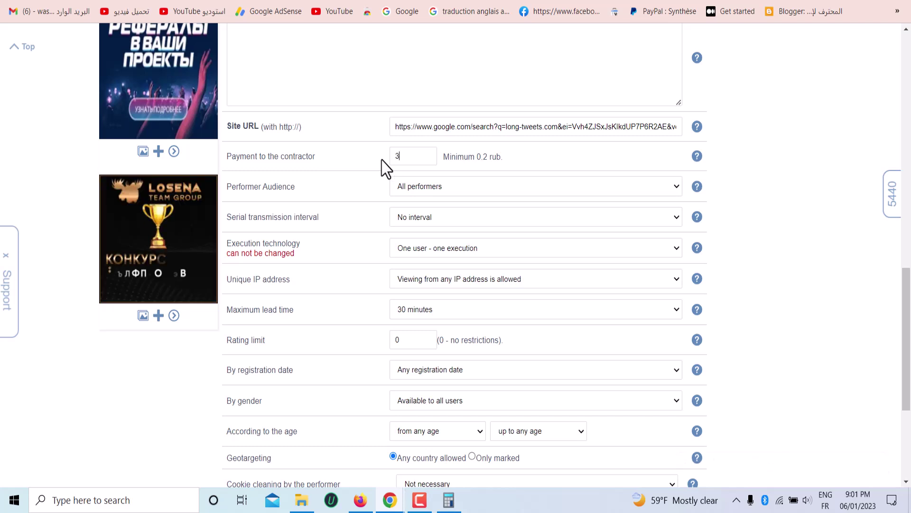
key("BackSpace")
type("0.")
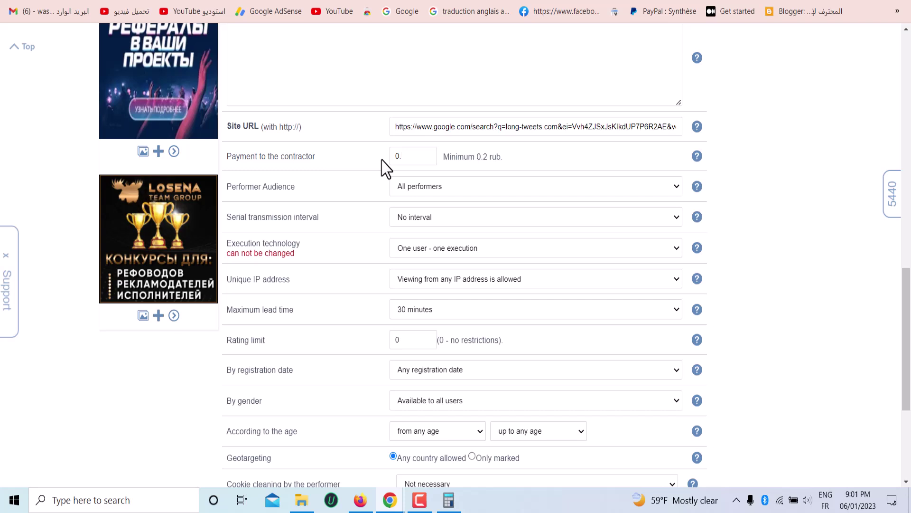
left_click_drag(503, 157, 472, 156)
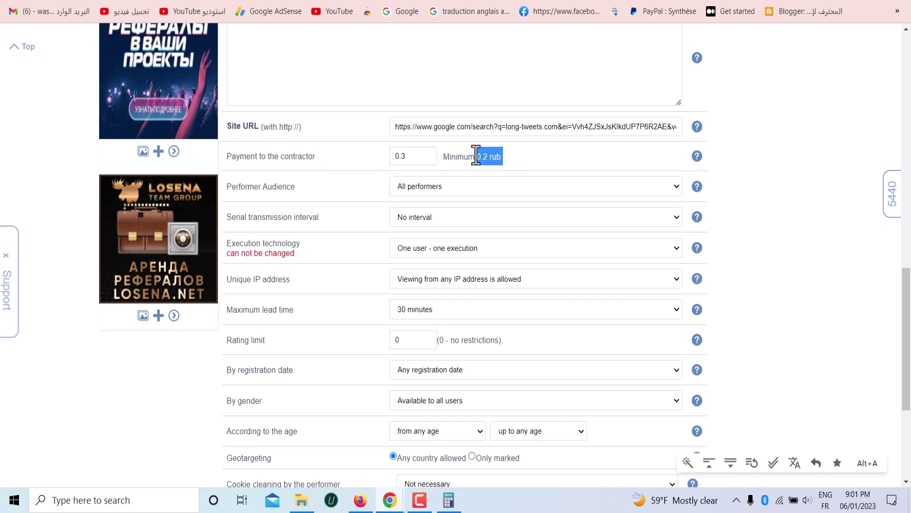
Set the payment to the contractor to 0.2 rub
left_click(421, 157)
type("3")
key("BackSpace")
type("2")
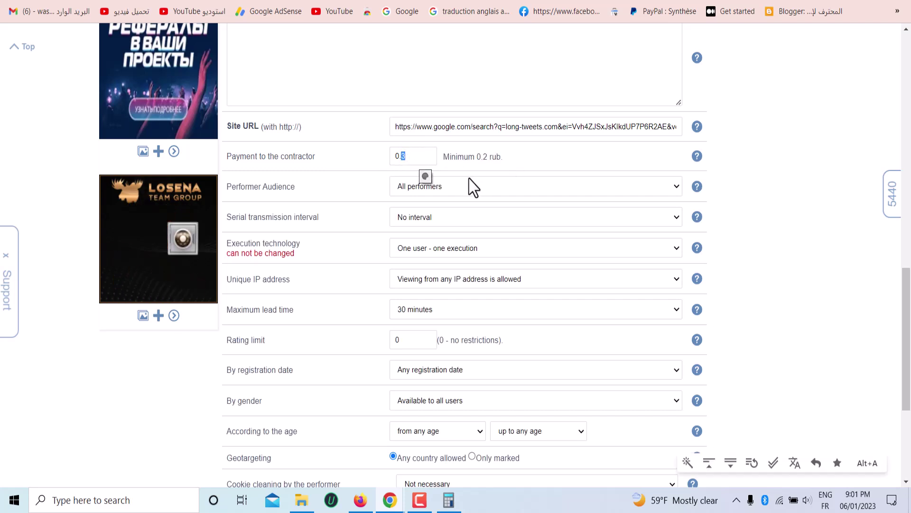
Look through the choices for performer audience, execution technology and maximum lead time, keeping the current selections
left_click(460, 190)
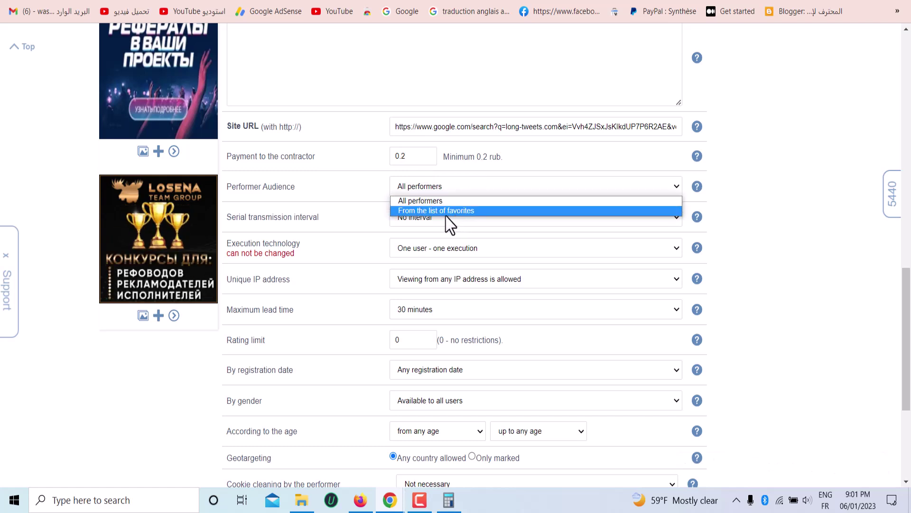
left_click(755, 209)
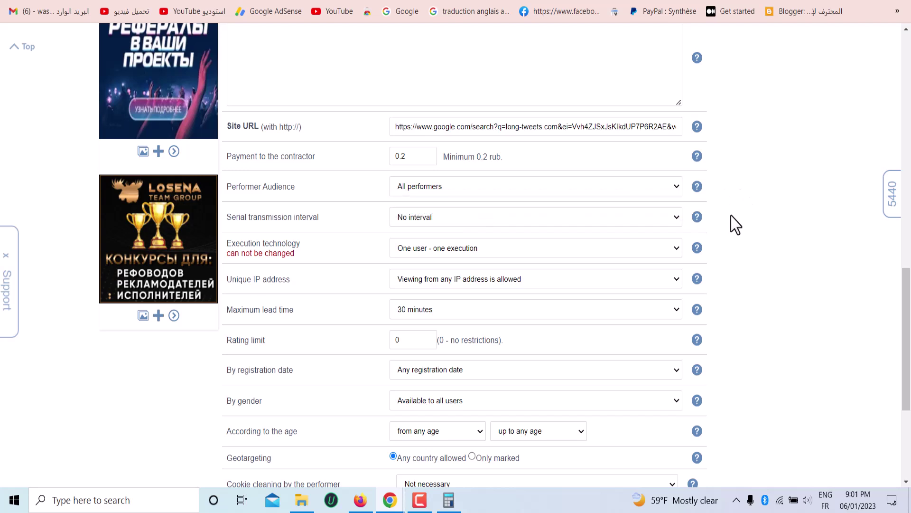
left_click(498, 249)
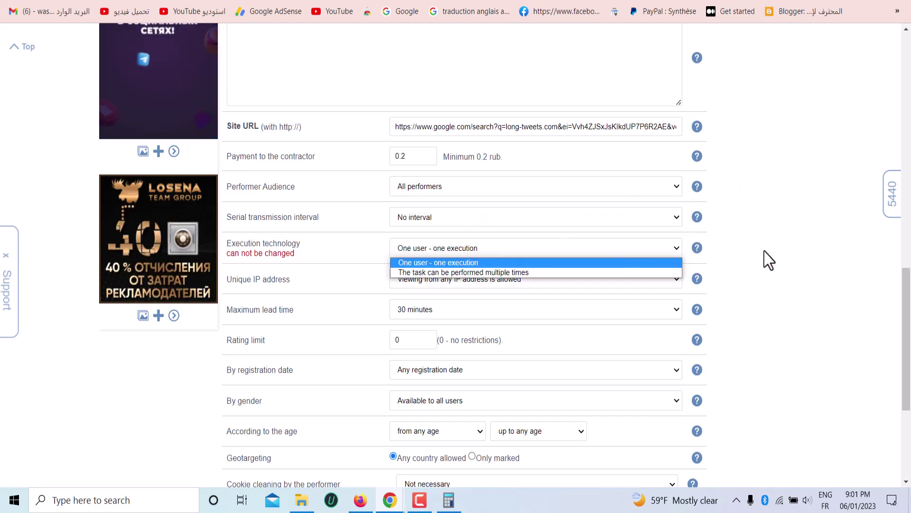
scroll(768, 260, "down", 5)
scroll(678, 243, "up", 4)
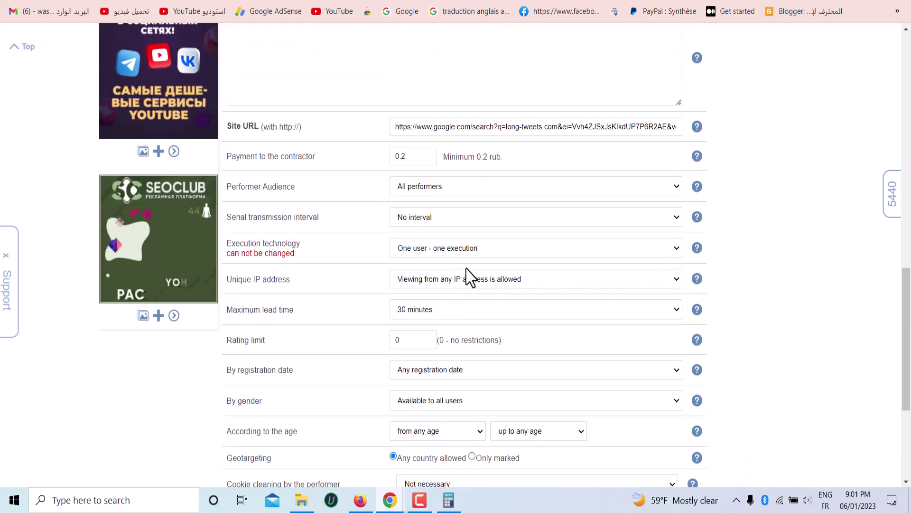
left_click(472, 320)
scroll(521, 331, "down", 5)
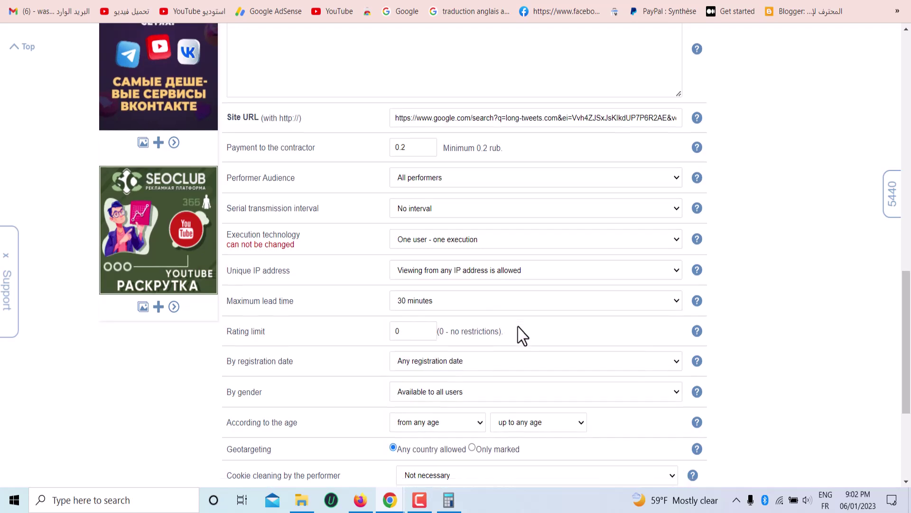
Examine the options for cookie cleaning and the age limits, keeping "Not necessary" and any age
left_click(470, 275)
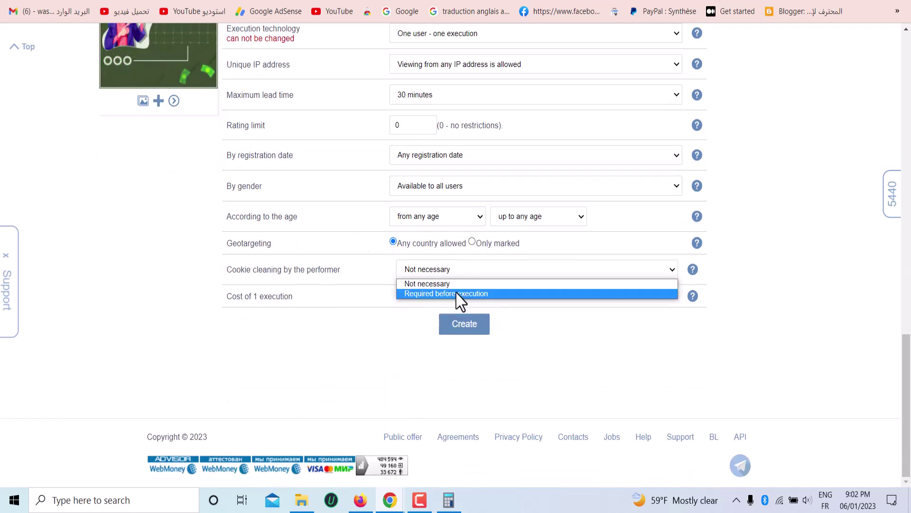
left_click(427, 284)
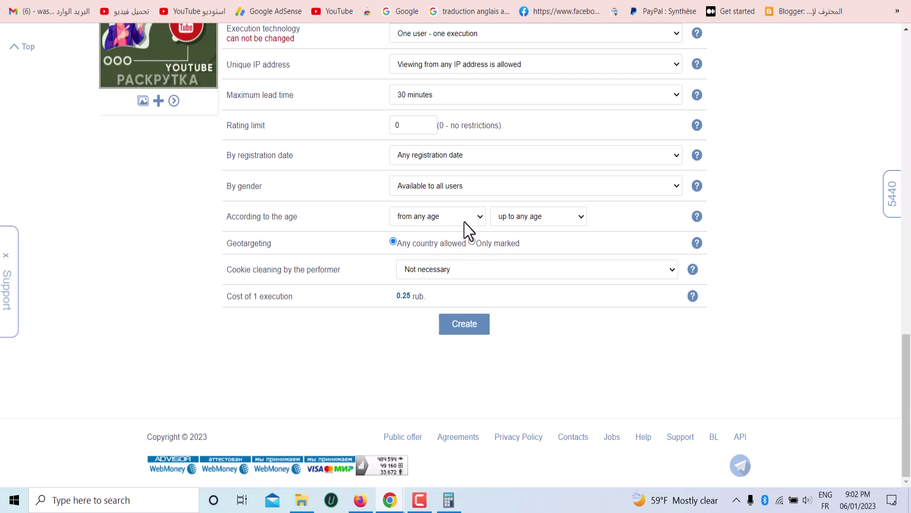
left_click(544, 220)
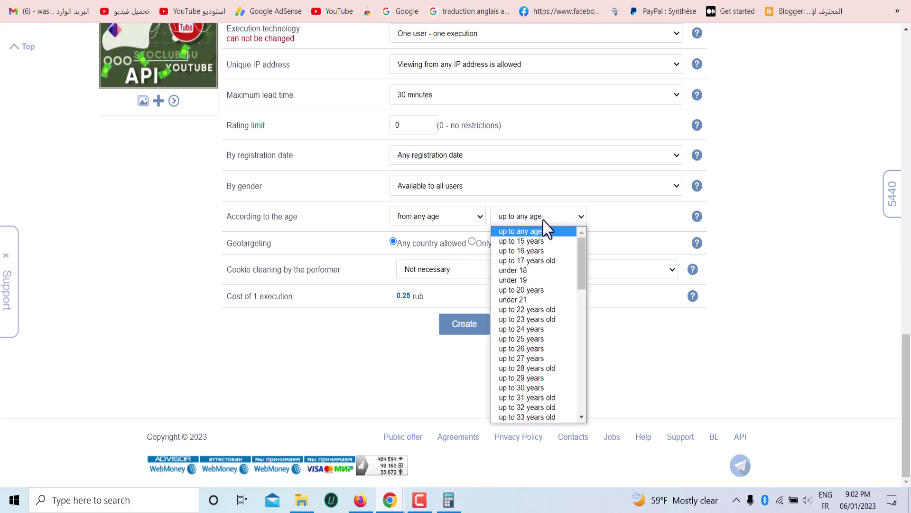
left_click(545, 230)
left_click(457, 223)
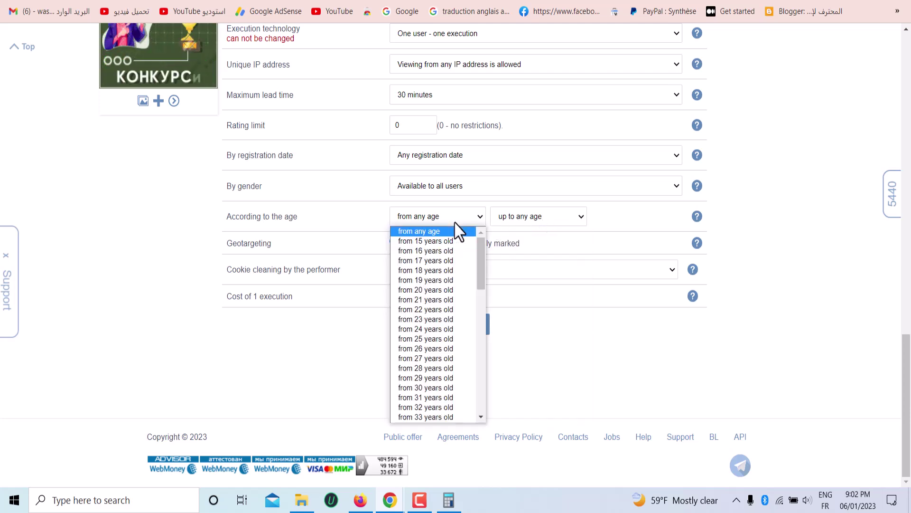
left_click(455, 222)
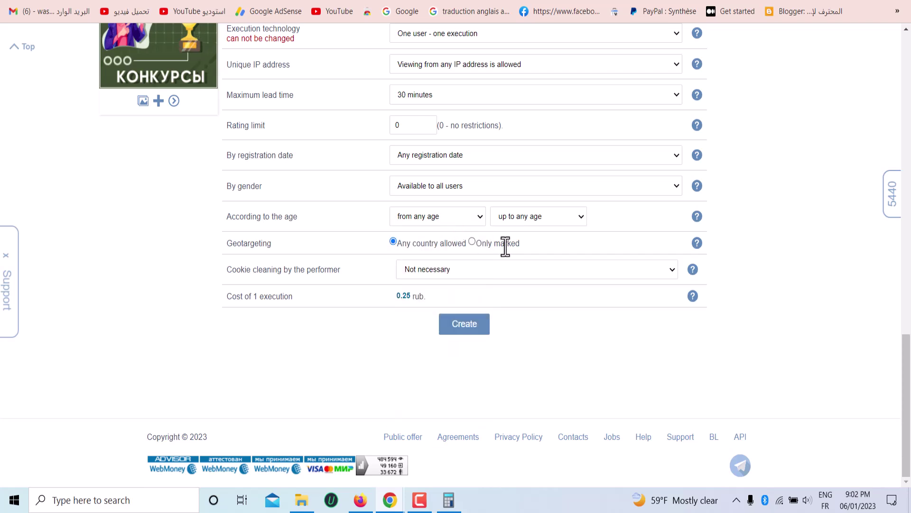
Restrict geotargeting to only marked places: clear all countries, then mark all listed USA cities, France, Canada, Germany and Australia
left_click(473, 242)
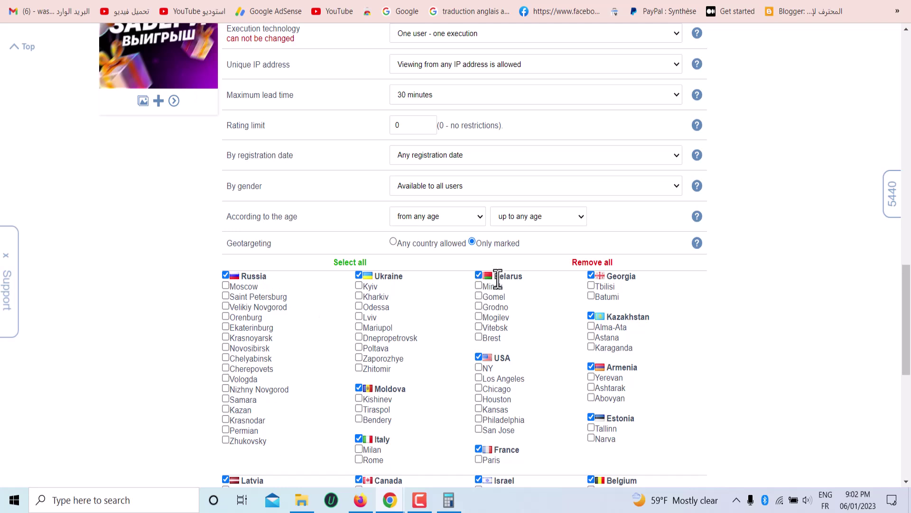
left_click(602, 262)
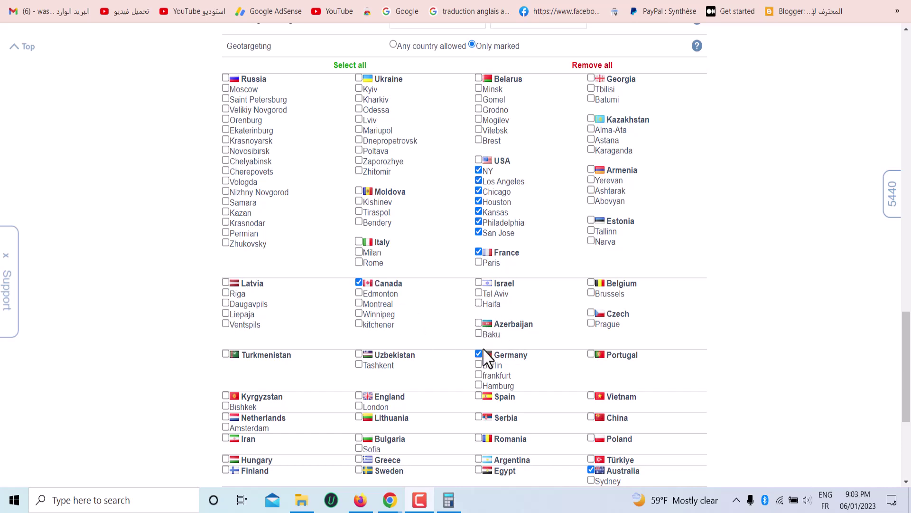
left_click_drag(904, 357, 904, 417)
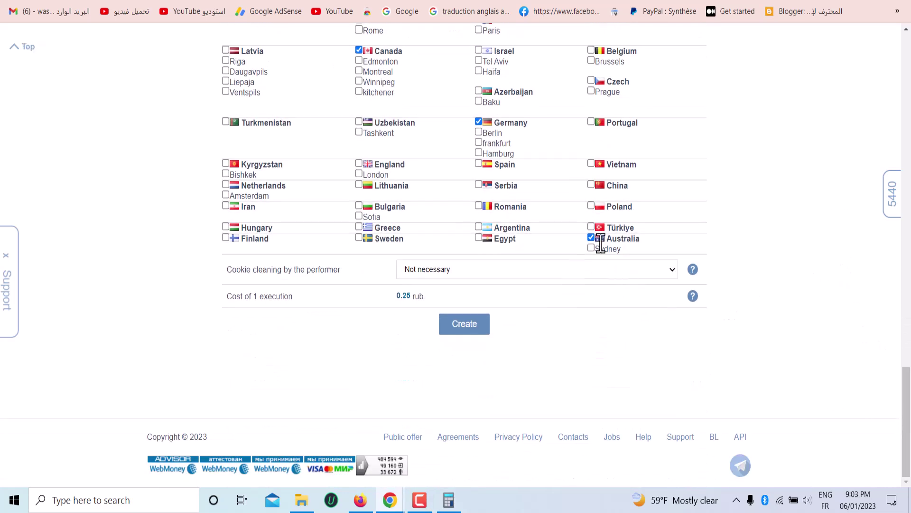
scroll(379, 207, "up", 9)
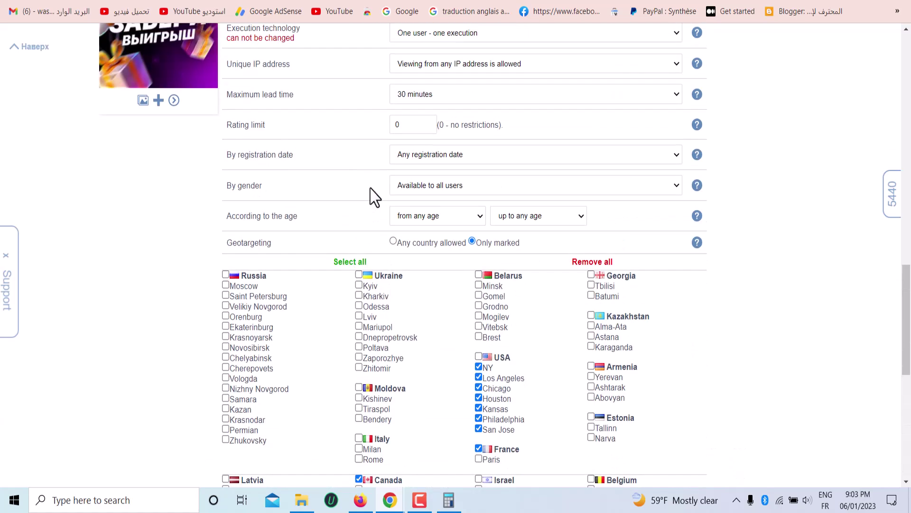
scroll(538, 272, "down", 9)
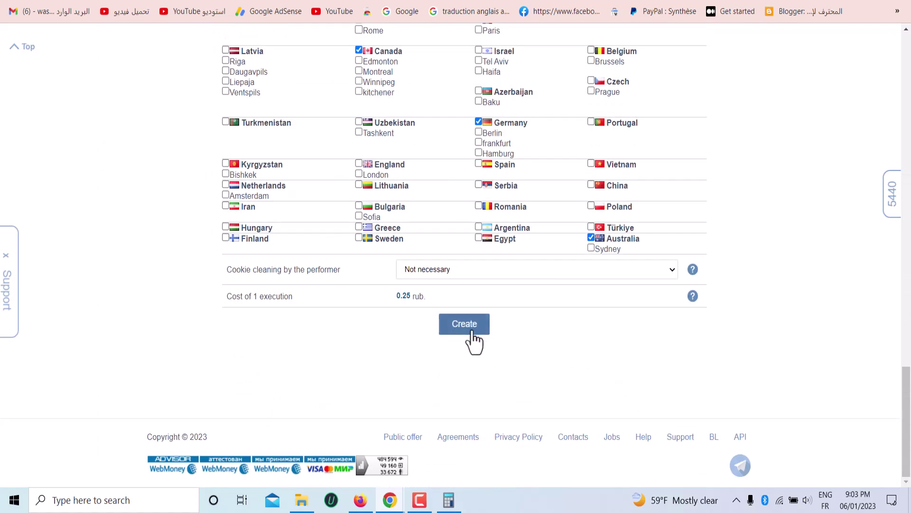
Try to create the task, then review the task description and the completion check section of the form
left_click(473, 332)
scroll(441, 299, "up", 5)
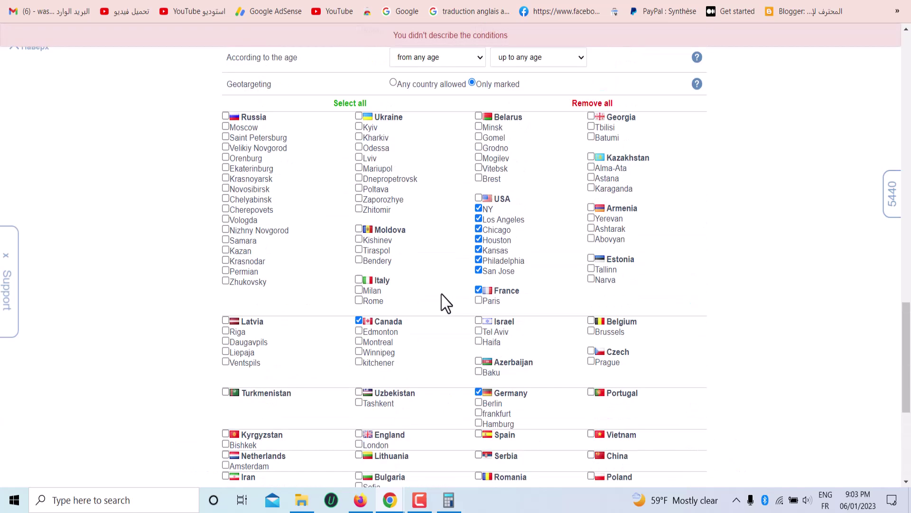
scroll(445, 302, "up", 7)
scroll(457, 275, "up", 4)
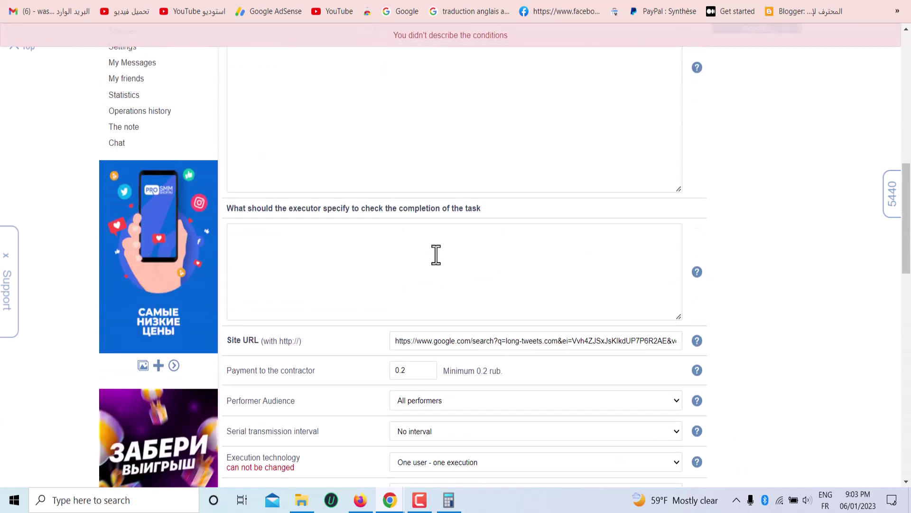
scroll(442, 114, "up", 4)
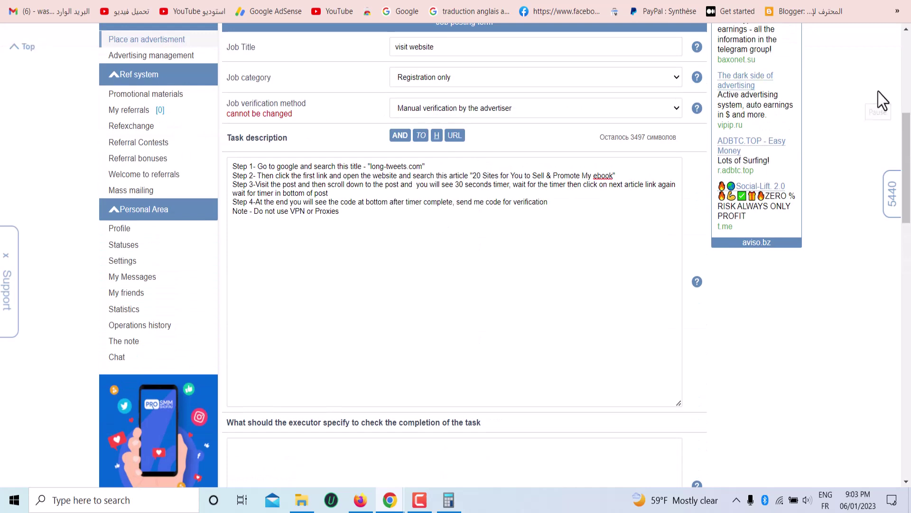
scroll(313, 228, "down", 4)
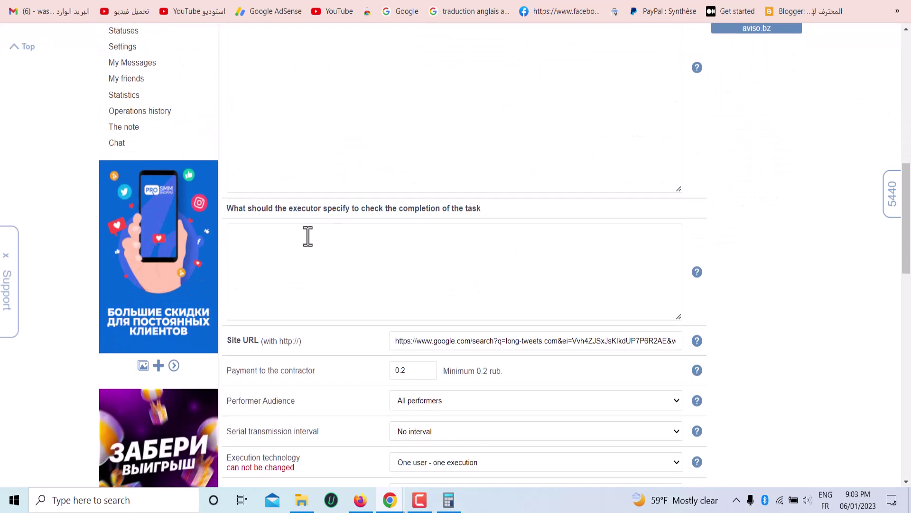
Enter "screenshot and code" as what the executor should specify to check the completion of the task
type("scree")
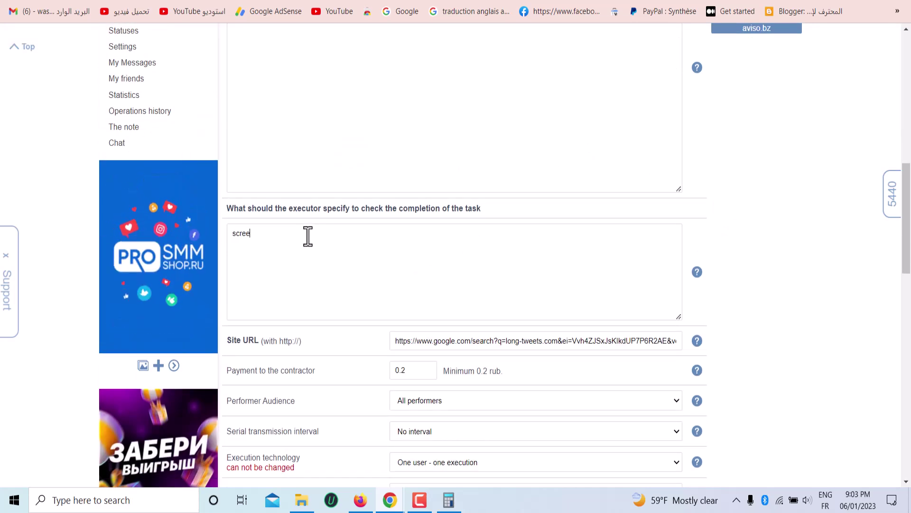
type("n")
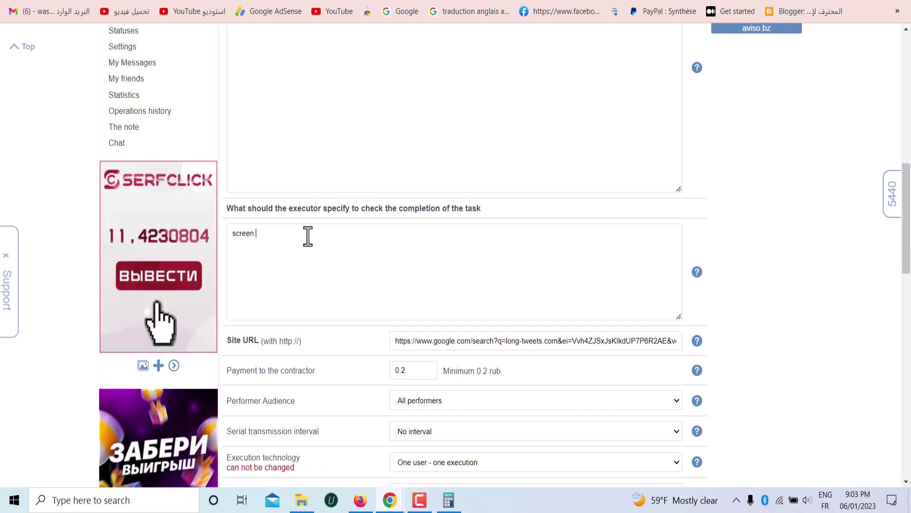
type("sh")
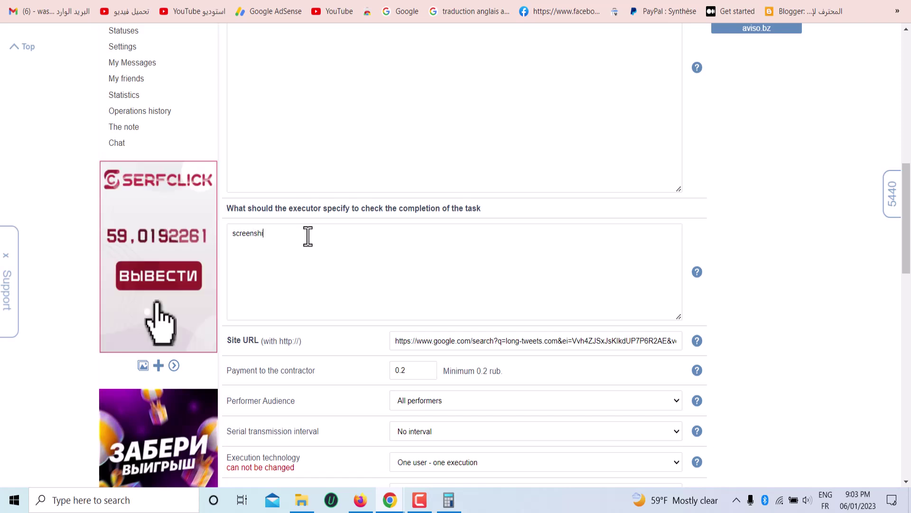
type("ot and code")
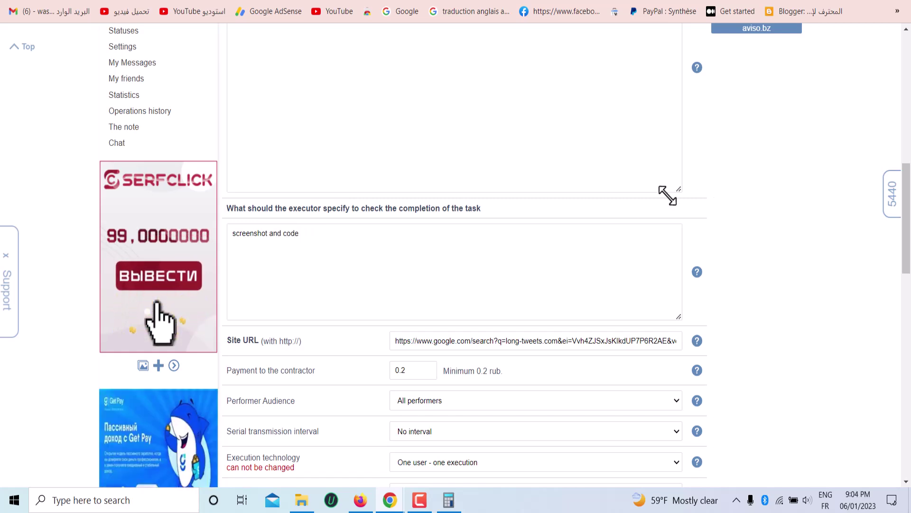
Create the task, keeping cookie cleaning by the performer as "Not necessary"
scroll(665, 213, "down", 4)
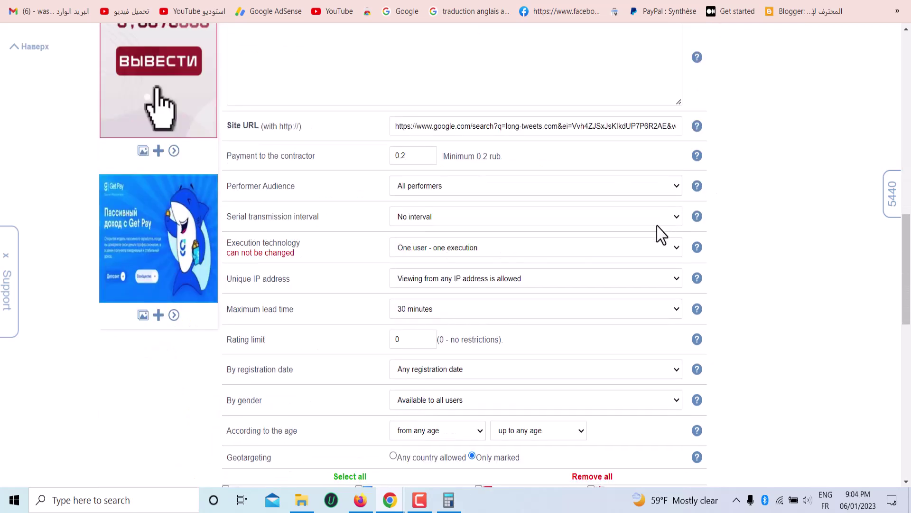
scroll(433, 216, "down", 4)
scroll(432, 221, "down", 8)
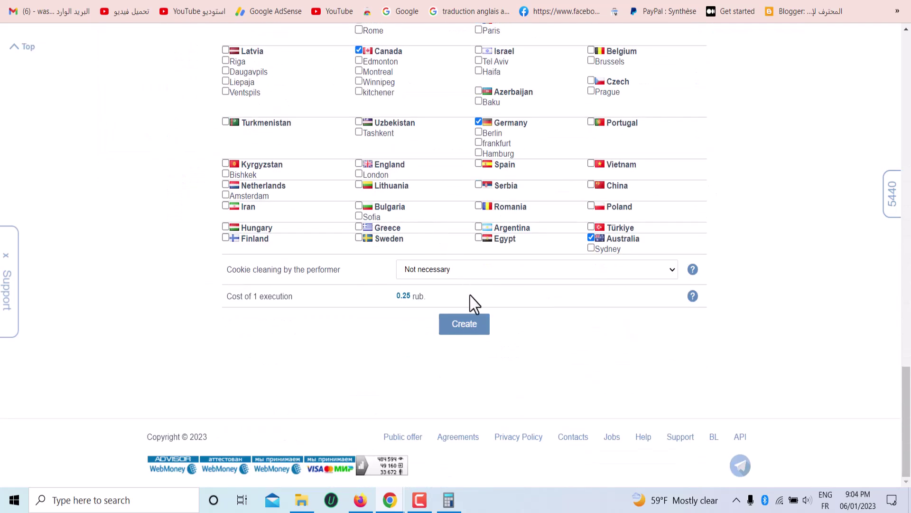
left_click(469, 324)
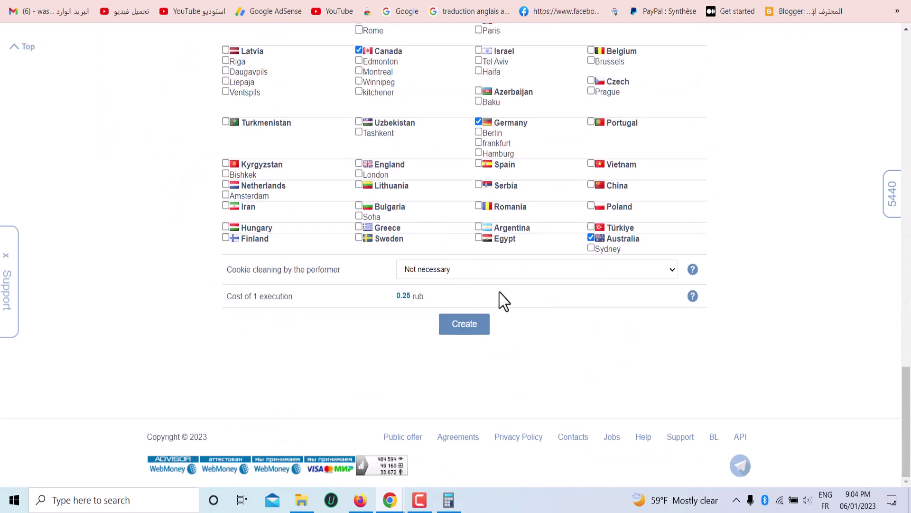
left_click(507, 265)
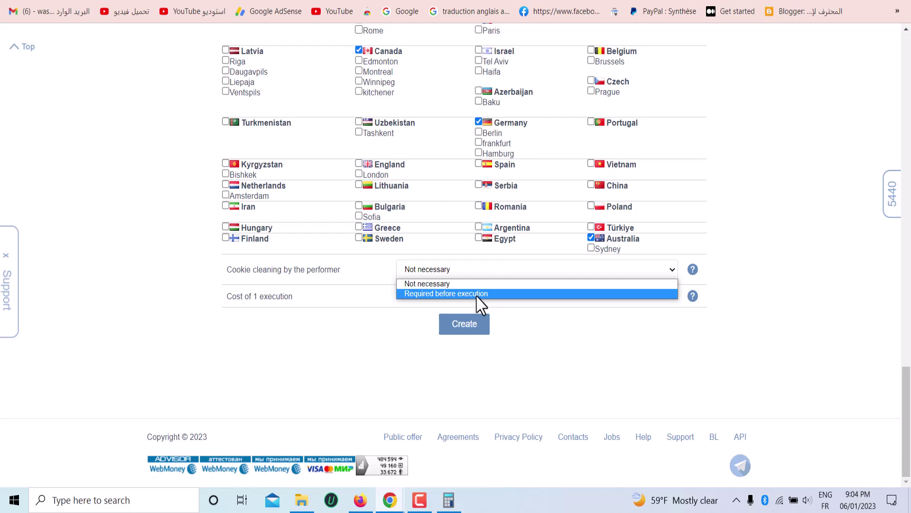
left_click(521, 346)
left_click(481, 332)
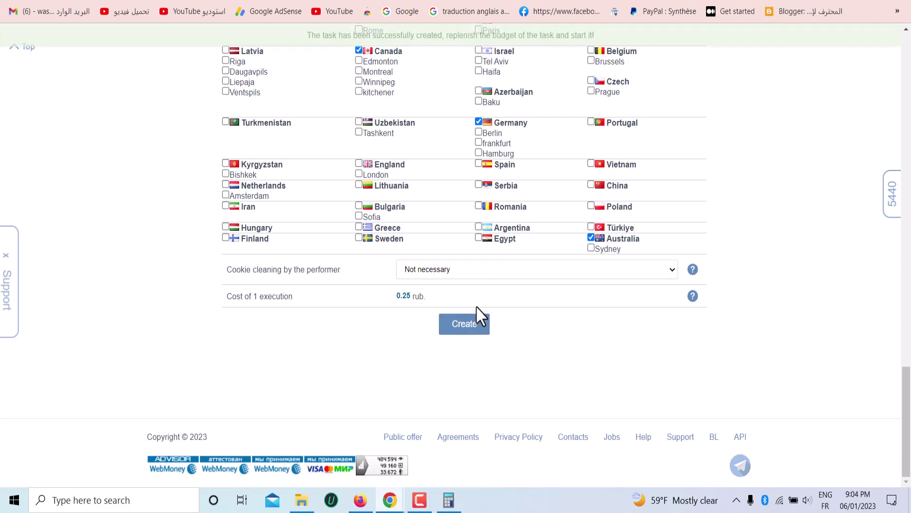
Top up the "visit website" task with 115 rubles from the advertising account and confirm the payment
scroll(477, 306, "up", 9)
left_click_drag(603, 35, 369, 92)
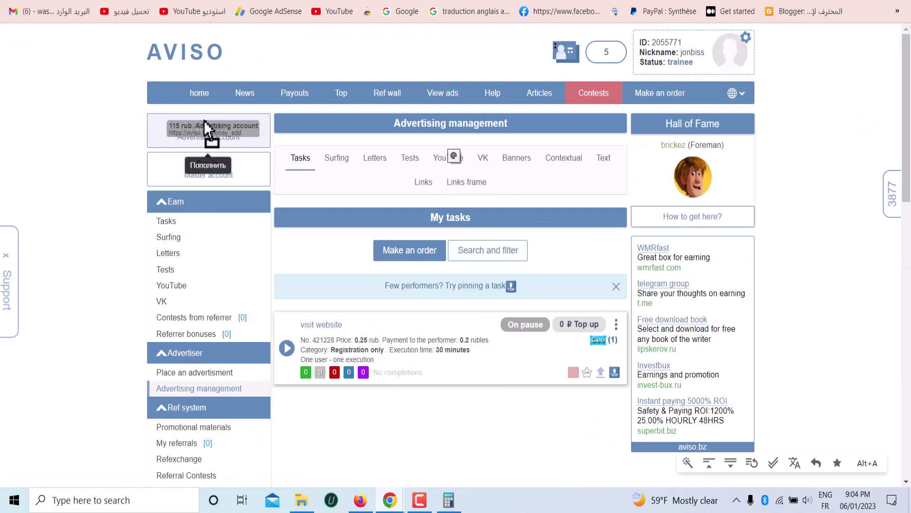
left_click(584, 327)
left_click_drag(420, 424, 385, 413)
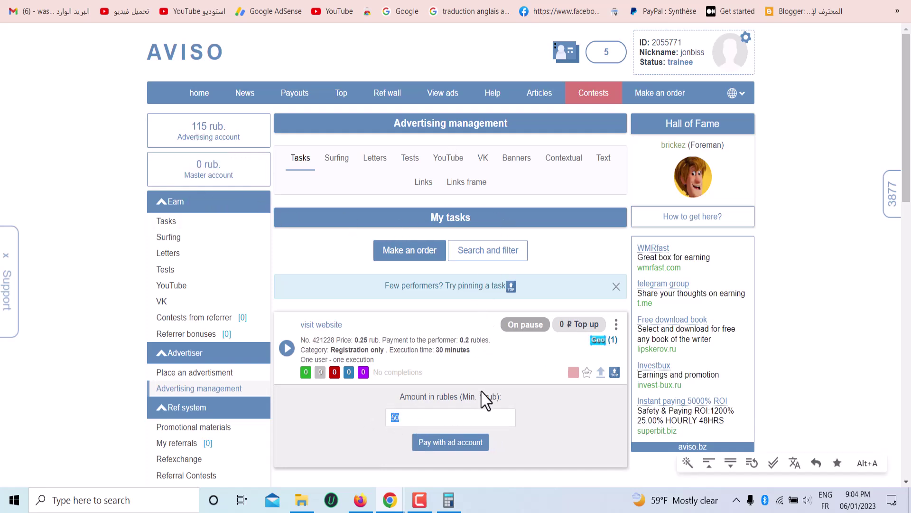
type("11")
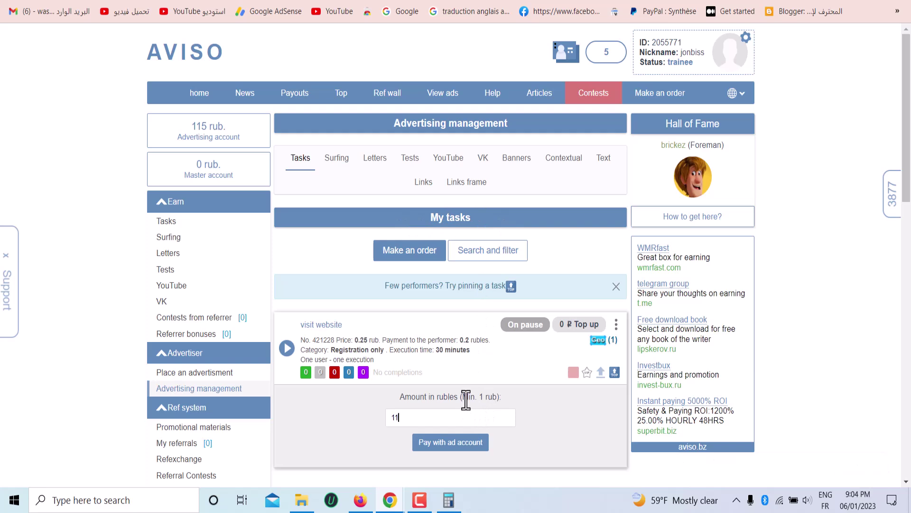
left_click(464, 441)
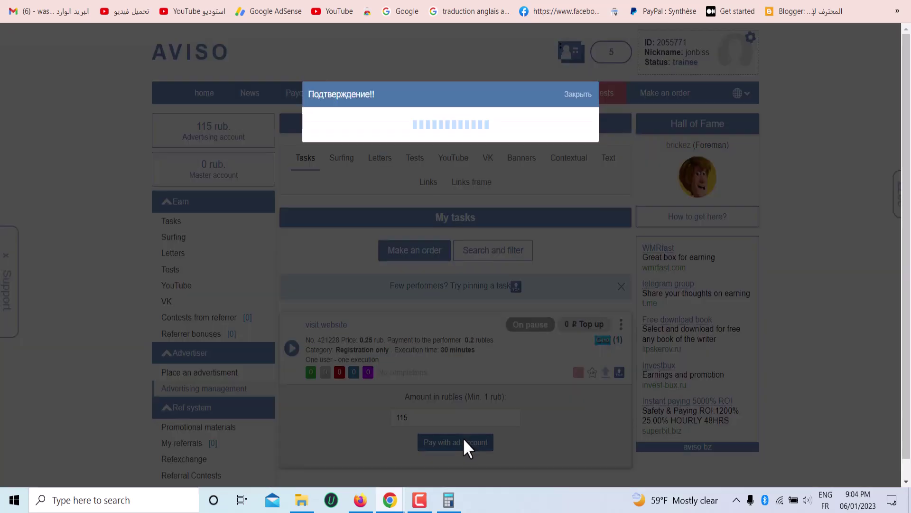
left_click(459, 171)
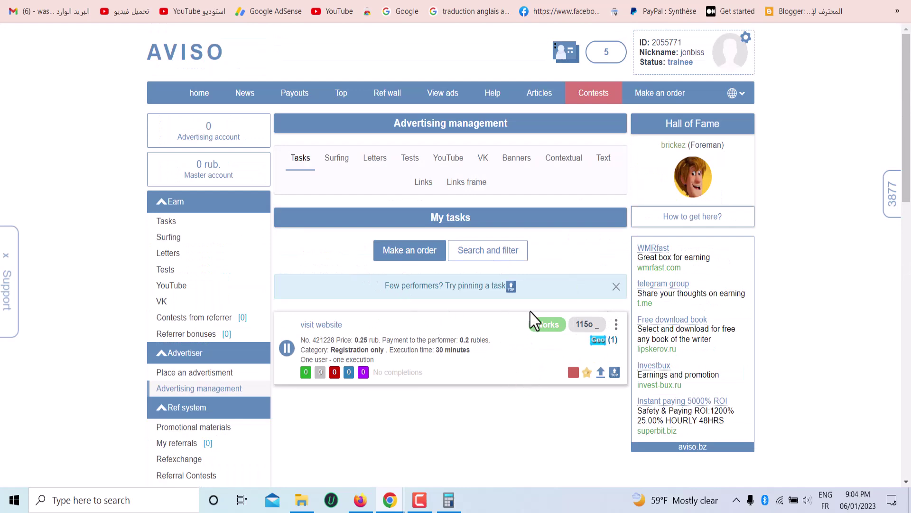
scroll(541, 352, "down", 4)
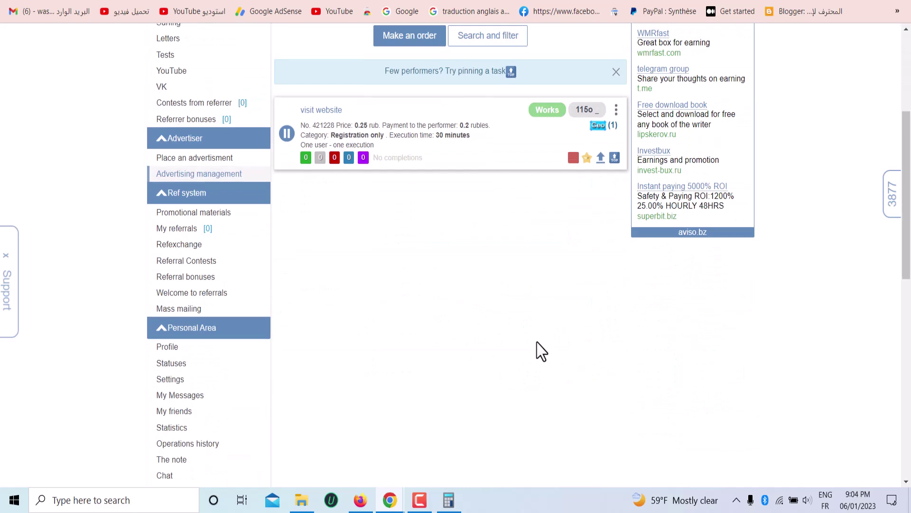
Review the funded "visit website" task and its details under My tasks
scroll(541, 352, "up", 4)
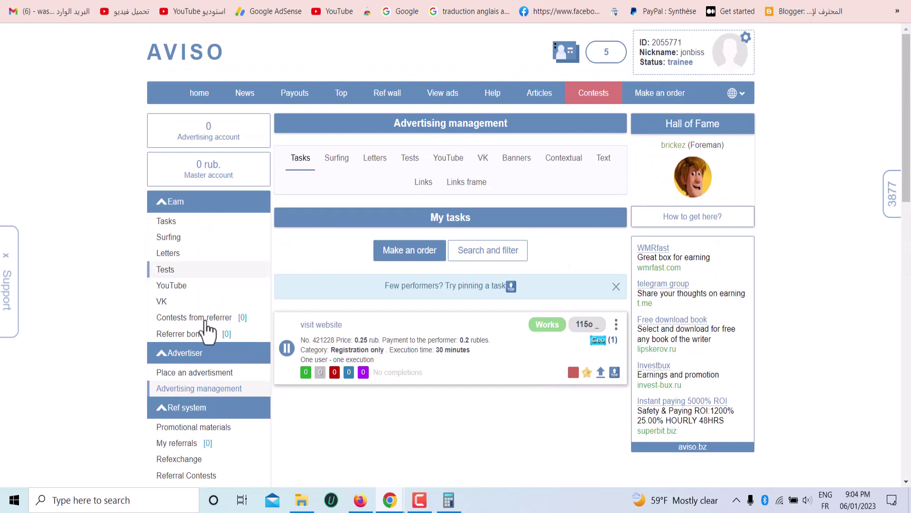
left_click_drag(447, 382, 294, 321)
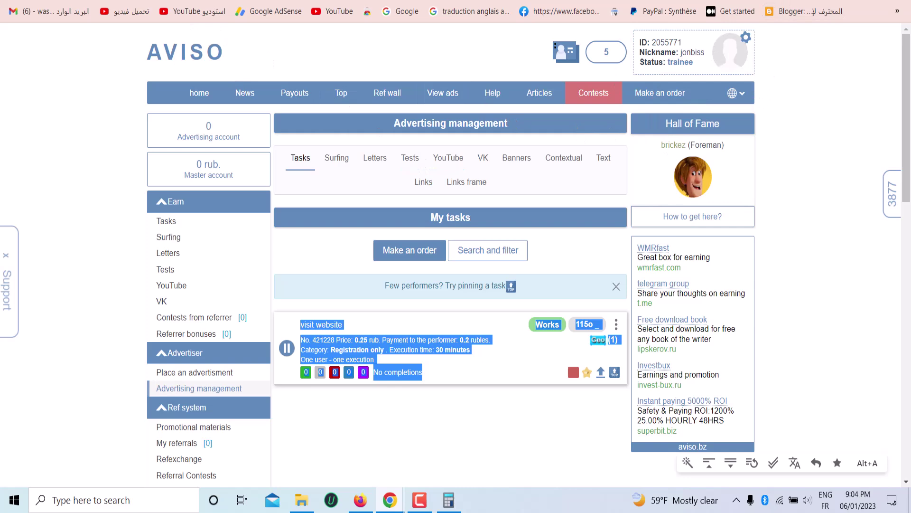
Switch to the SproutGigs Support Tickets page and review the open ticket and the ticket restrictions
left_click(410, 157)
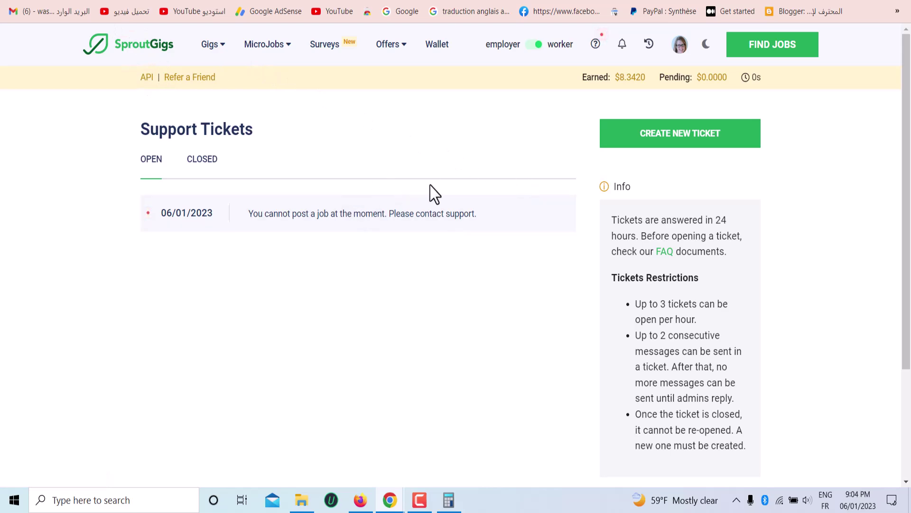
scroll(761, 171, "down", 3)
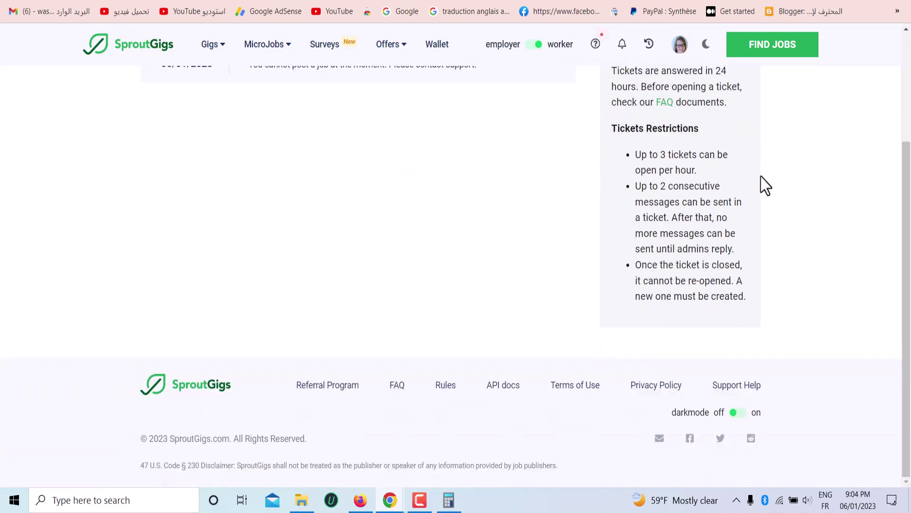
scroll(783, 197, "up", 3)
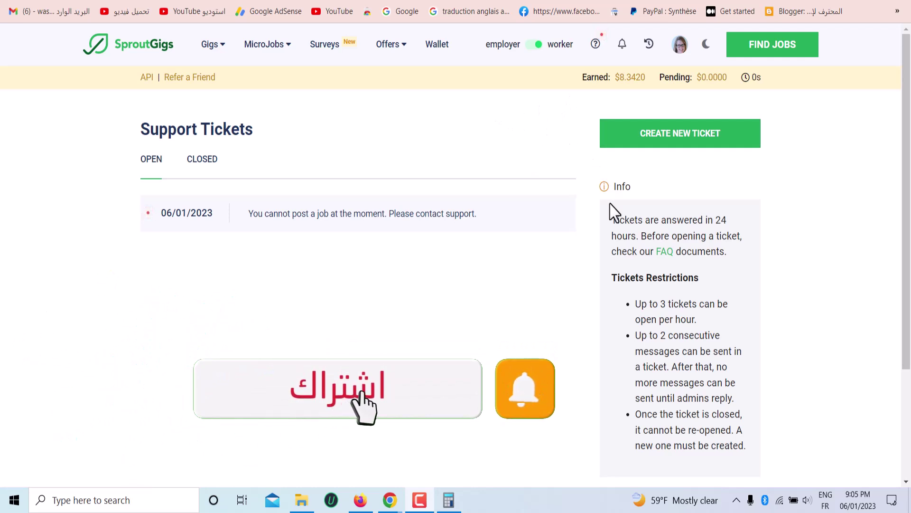
left_click_drag(611, 213, 630, 278)
left_click(730, 463)
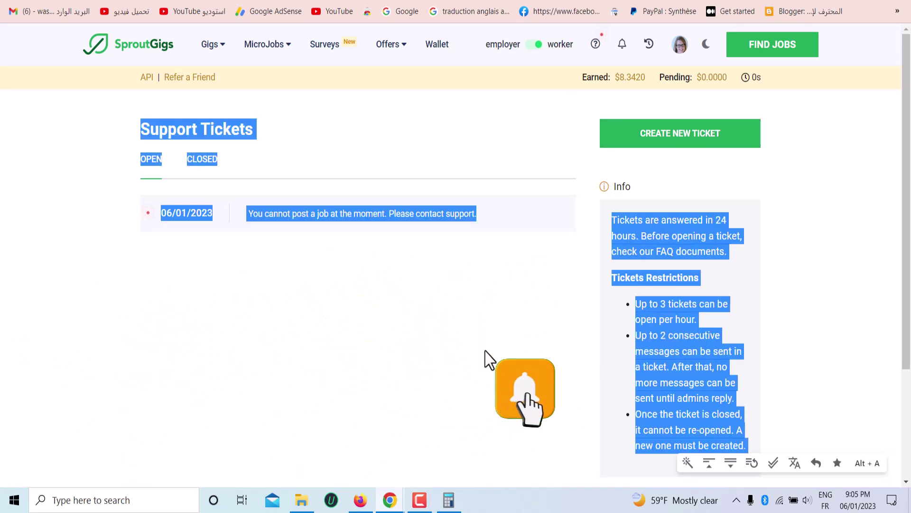